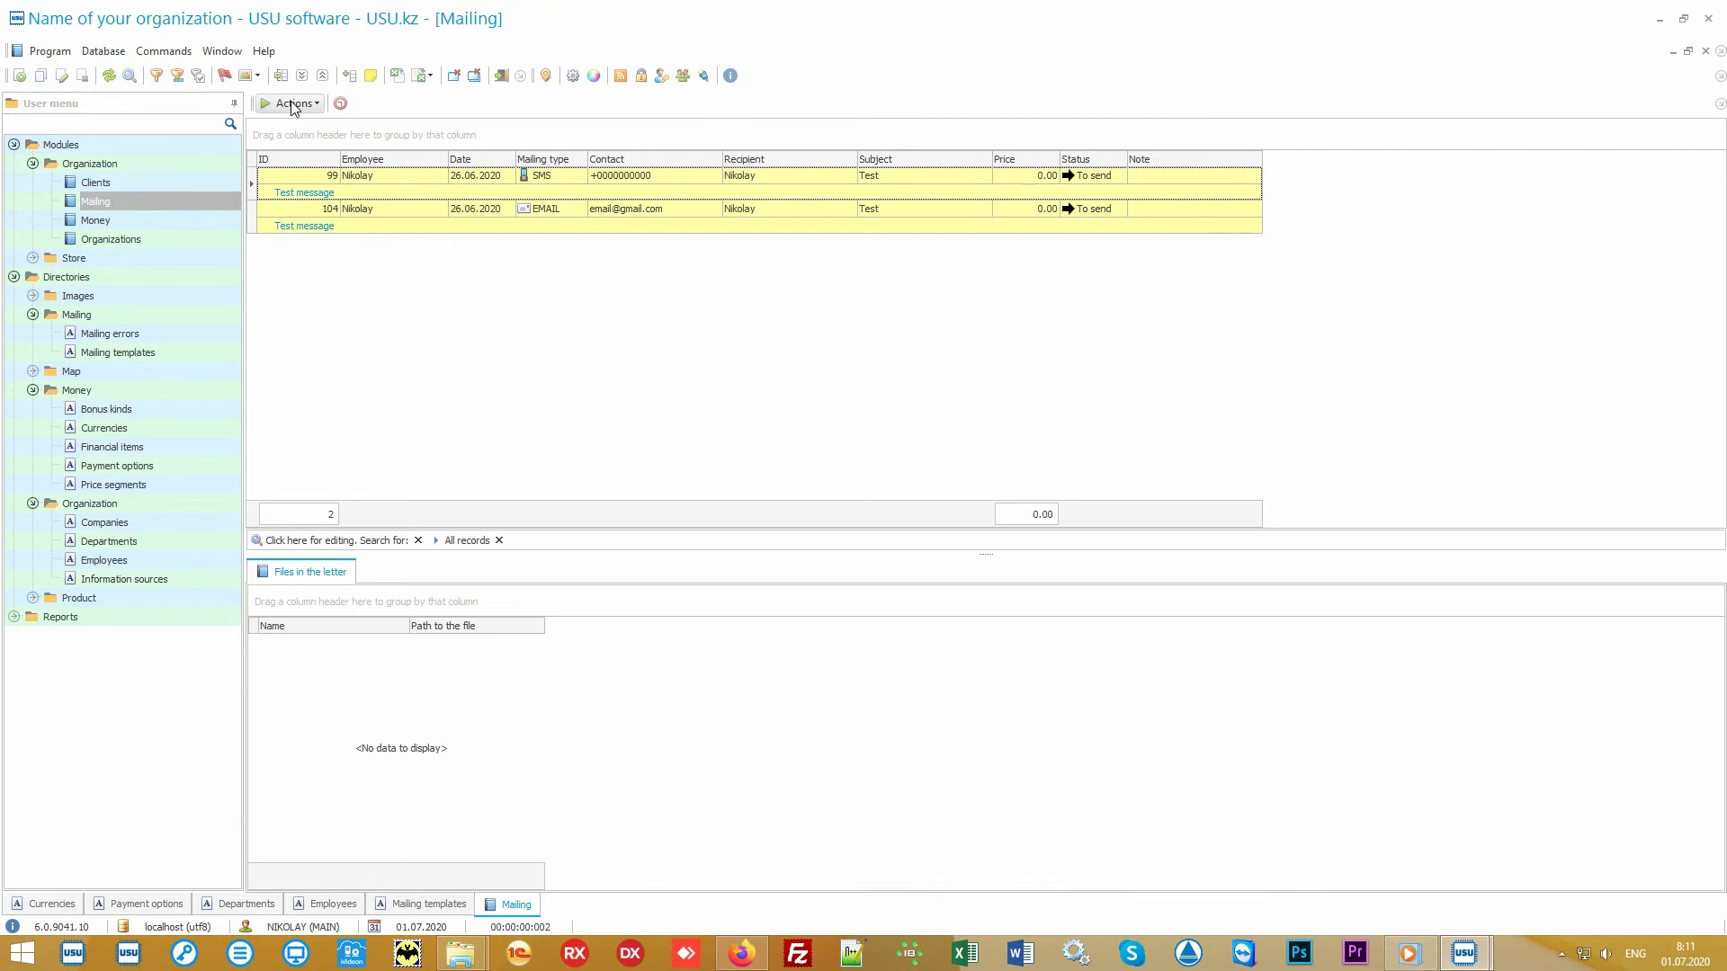
# - Open the Run mailing window and enable e-mail, voice call and Viber sending in addition to SMS
pyautogui.click(292, 107)
pyautogui.click(302, 127)
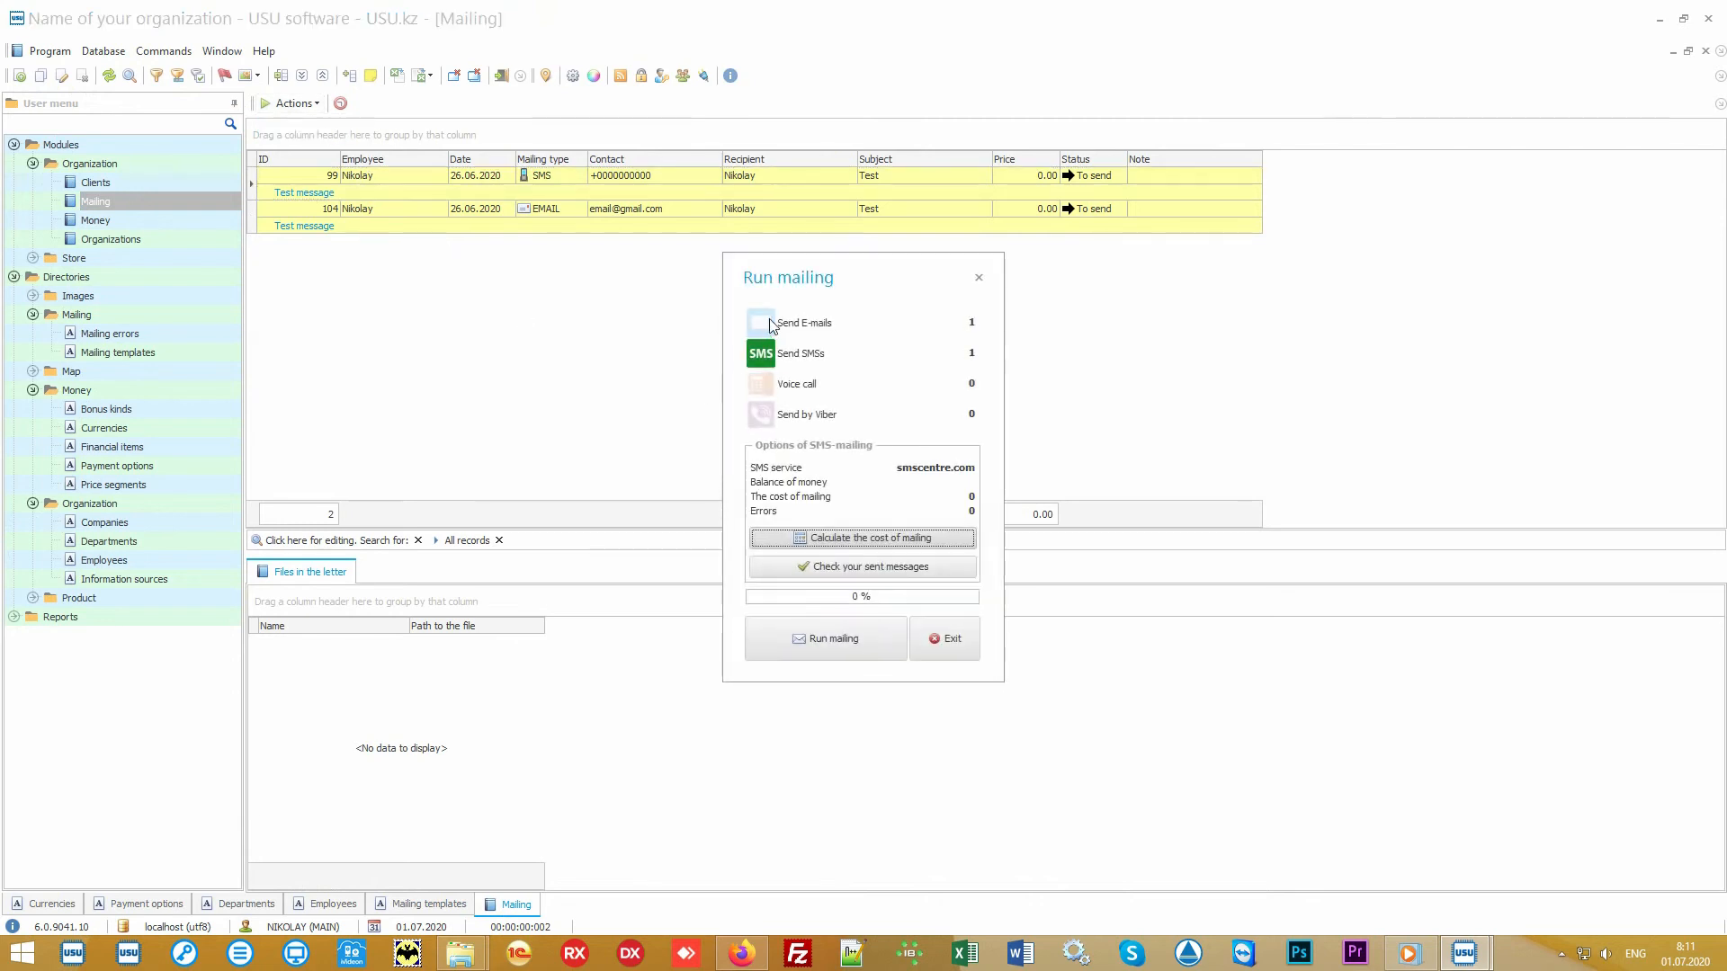
pyautogui.click(773, 323)
pyautogui.click(765, 389)
pyautogui.click(841, 413)
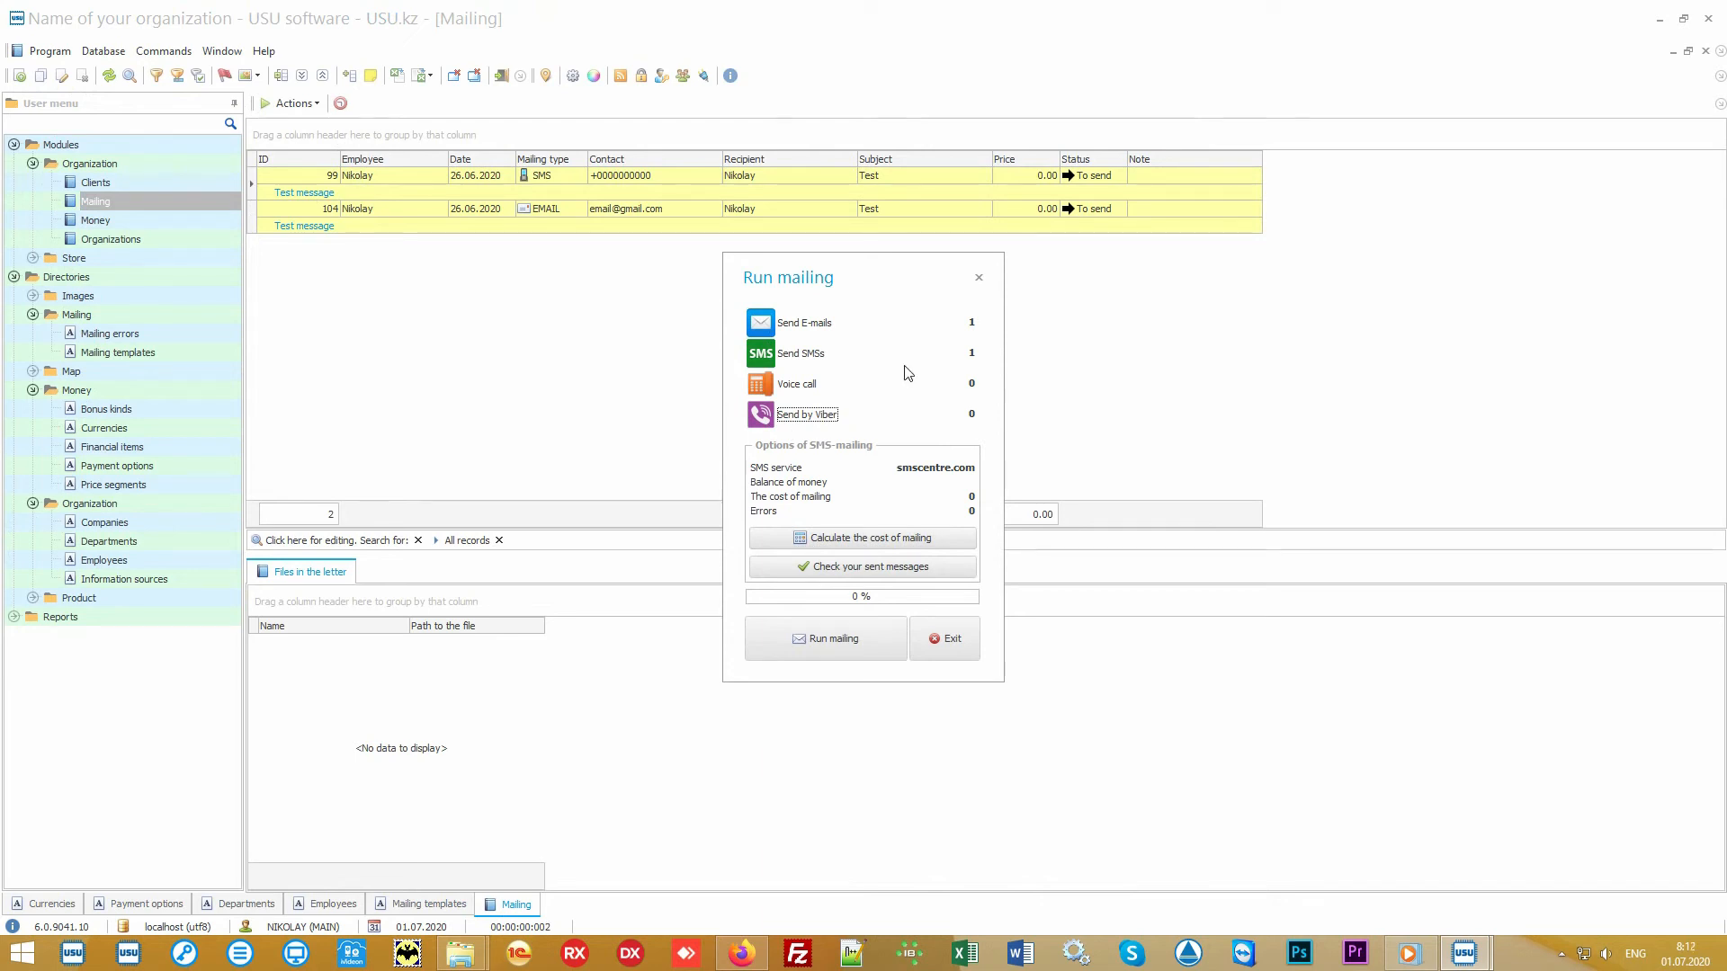
# - Toggle the voice call channel off and on, and exit the Run mailing window without sending anything
pyautogui.click(804, 387)
pyautogui.click(803, 387)
pyautogui.click(805, 390)
pyautogui.click(807, 392)
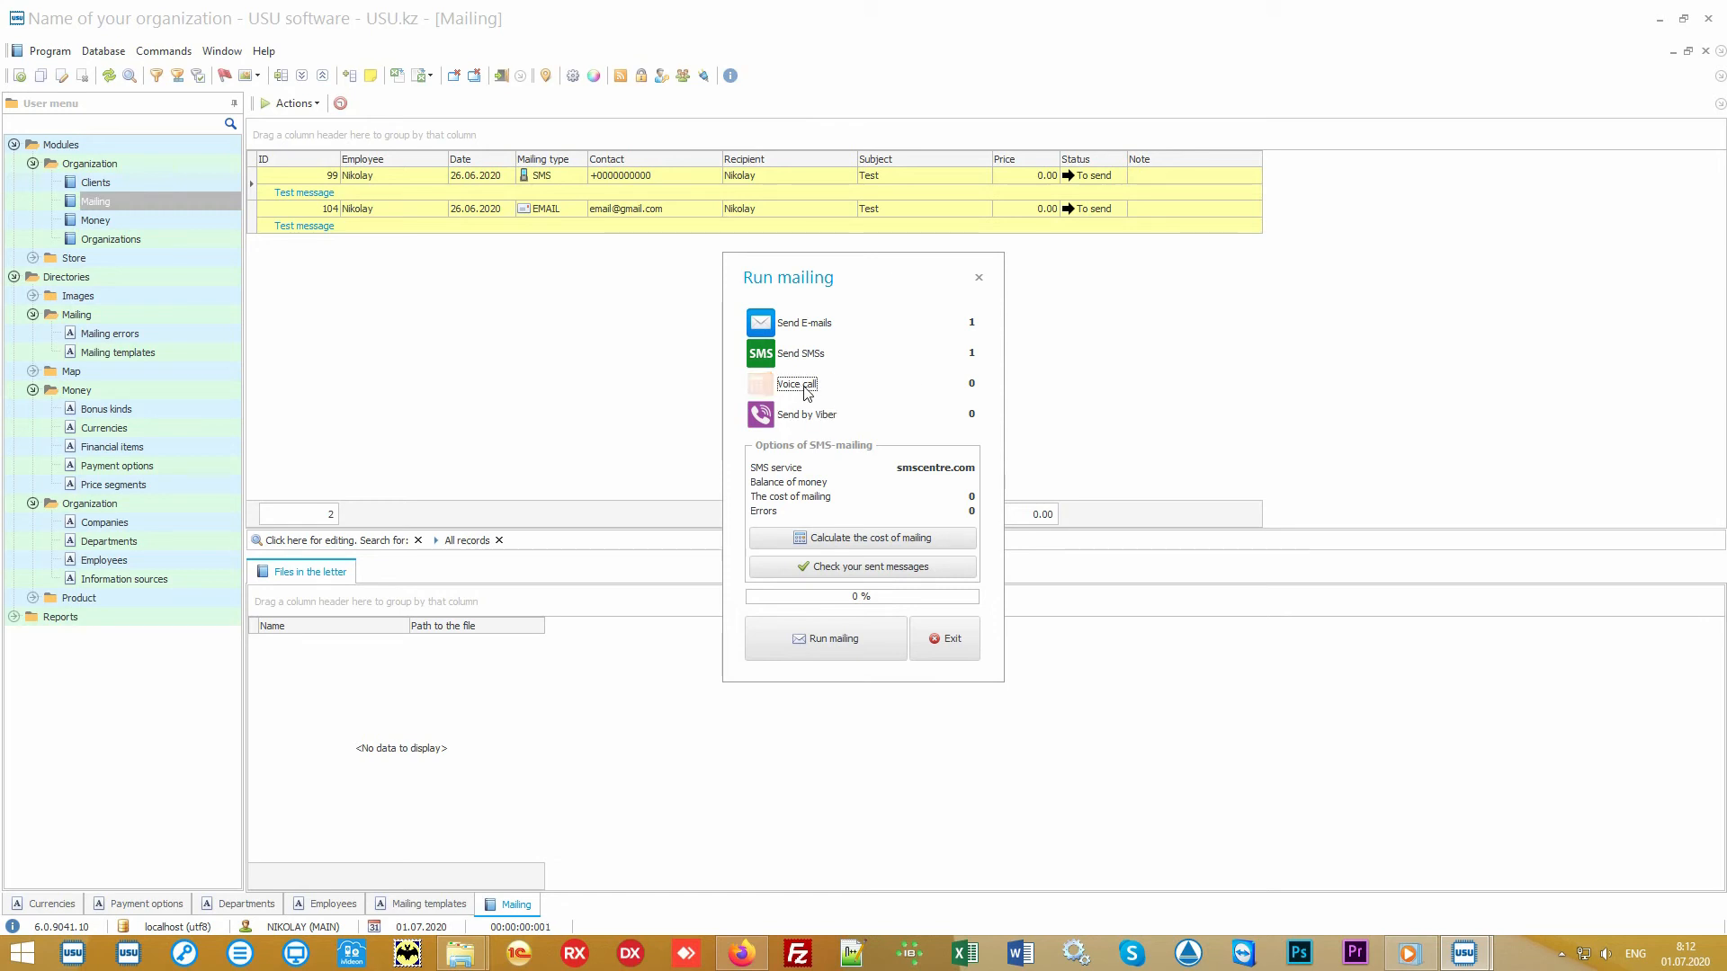
pyautogui.click(807, 392)
pyautogui.click(944, 639)
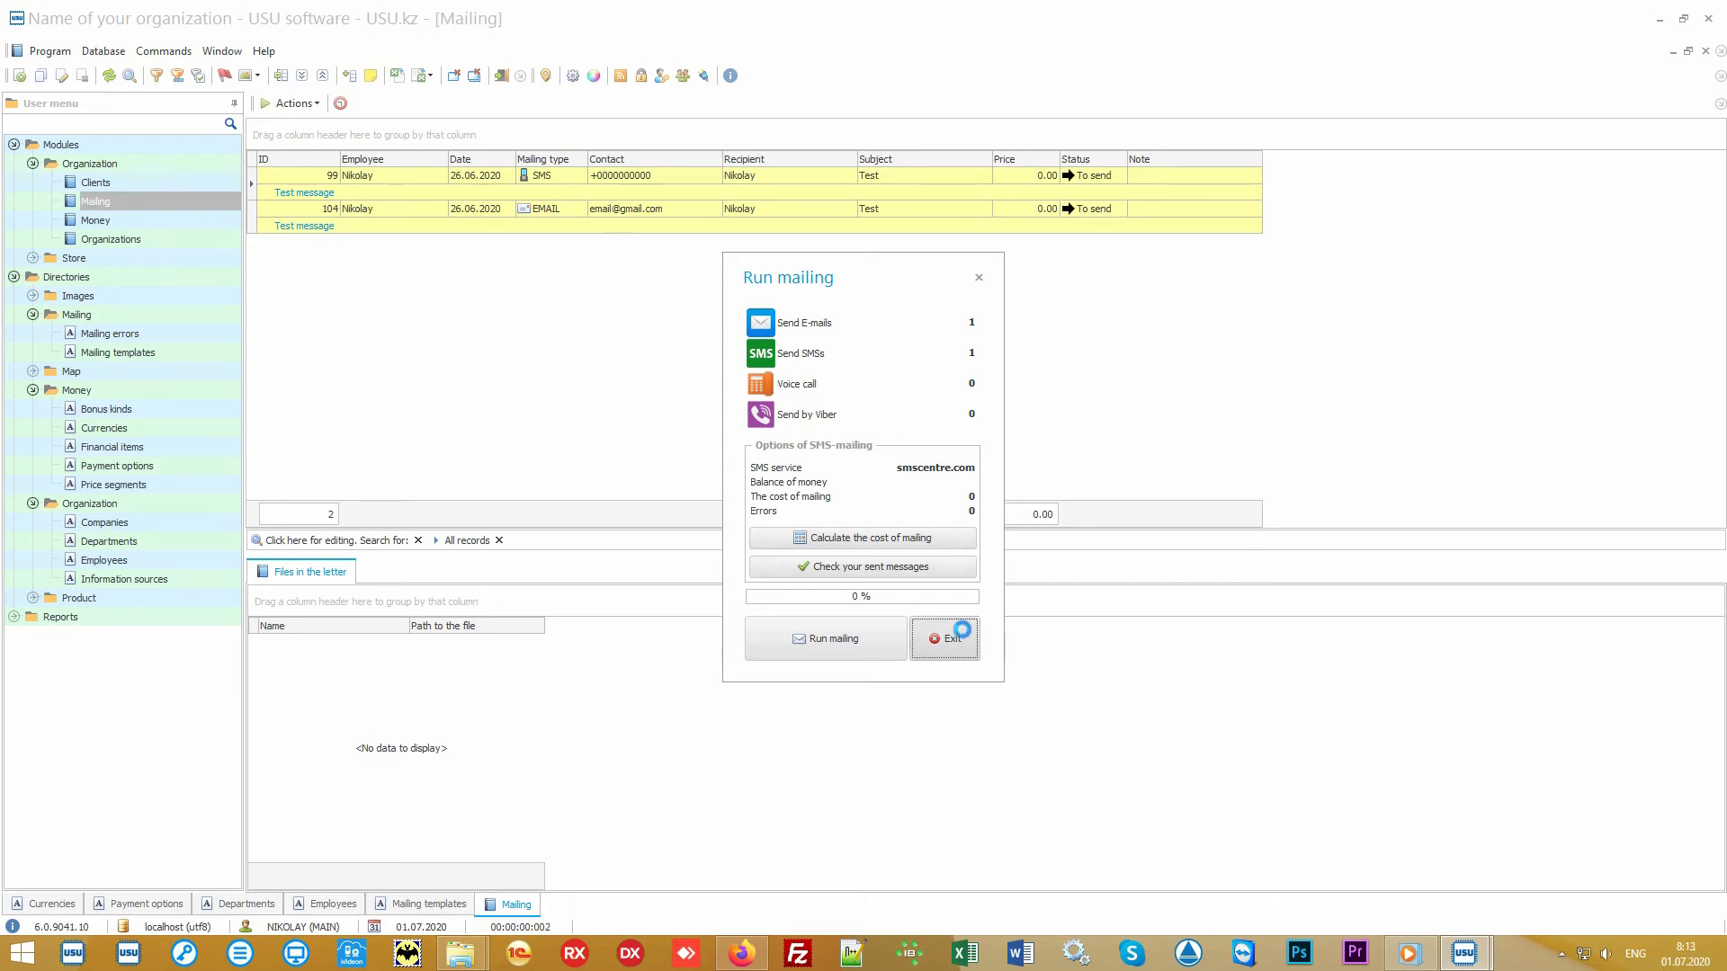
# - Examine the SMS and e-mail records in the mailing list one after the other
pyautogui.click(704, 174)
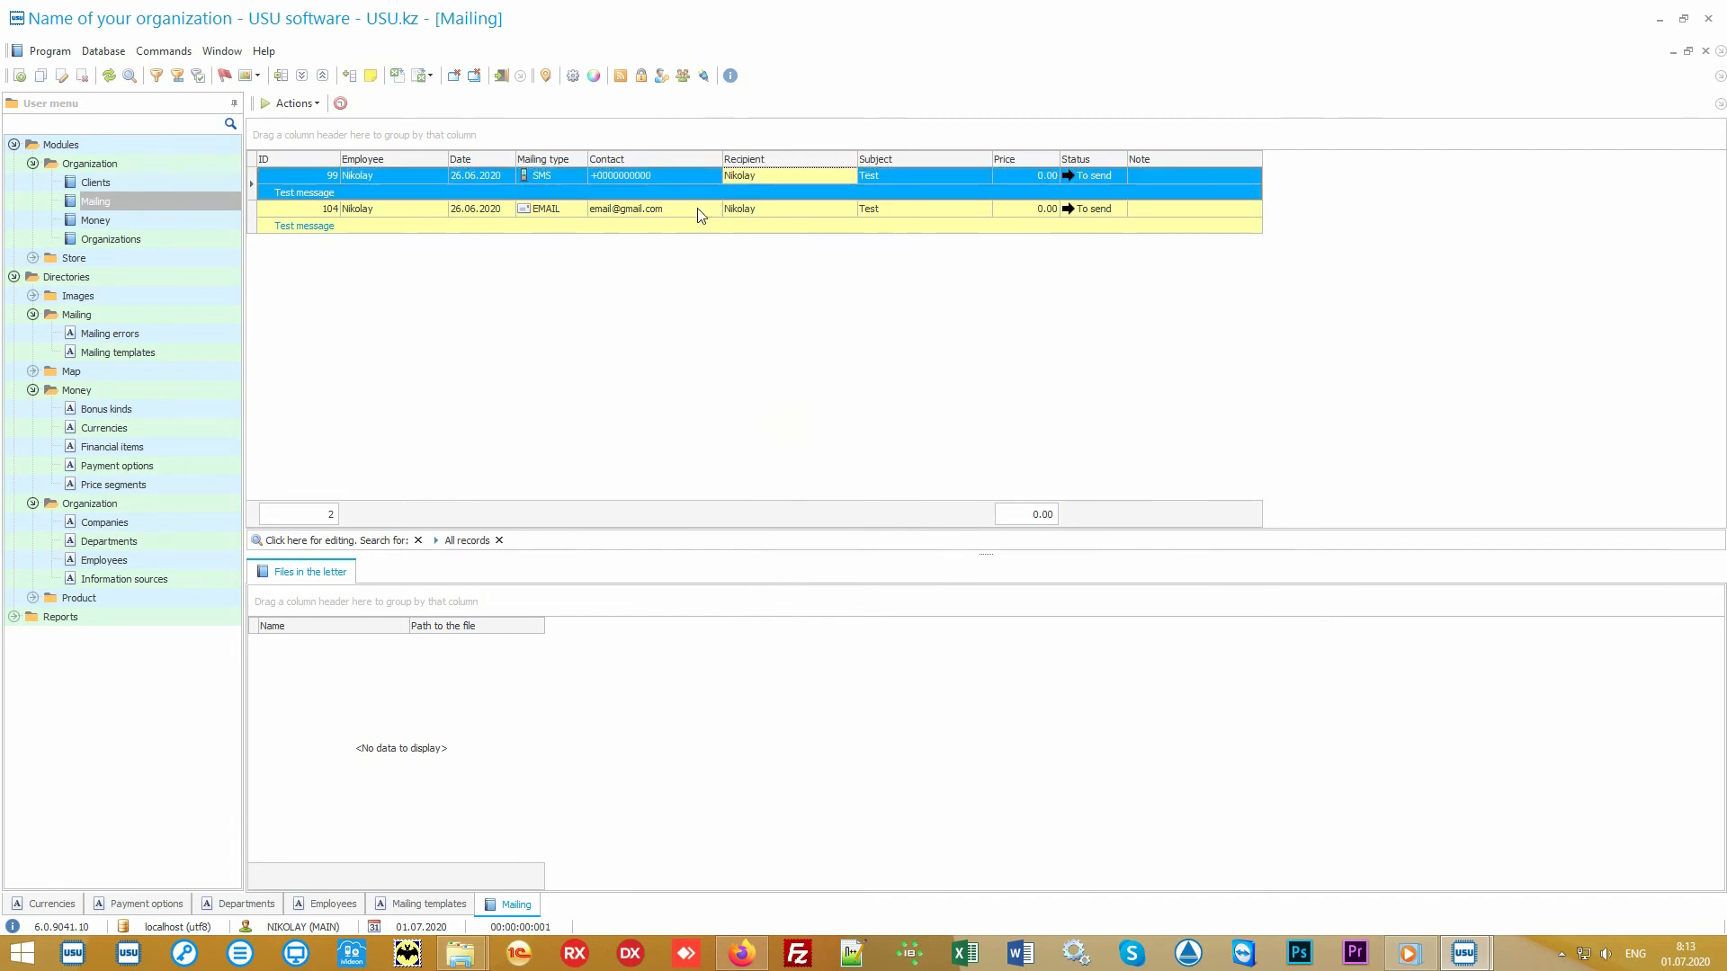
pyautogui.click(710, 212)
pyautogui.click(811, 209)
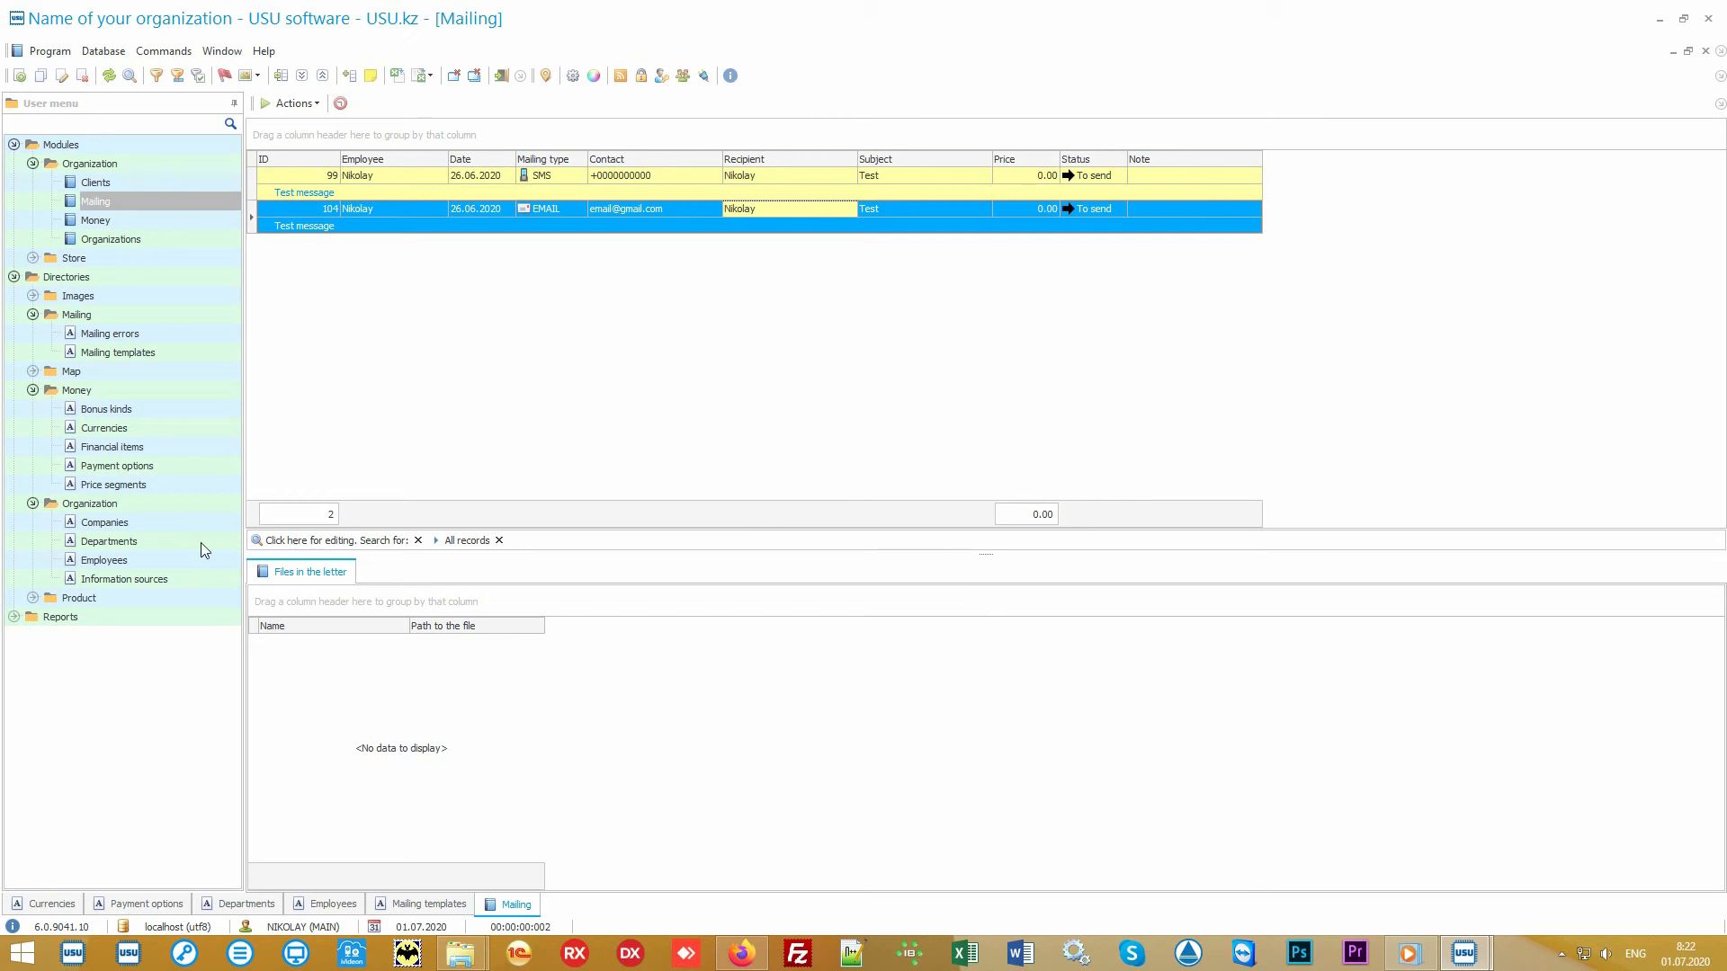
# - Expand the Product directories, open Product names and select the record for Some product
pyautogui.doubleClick(139, 596)
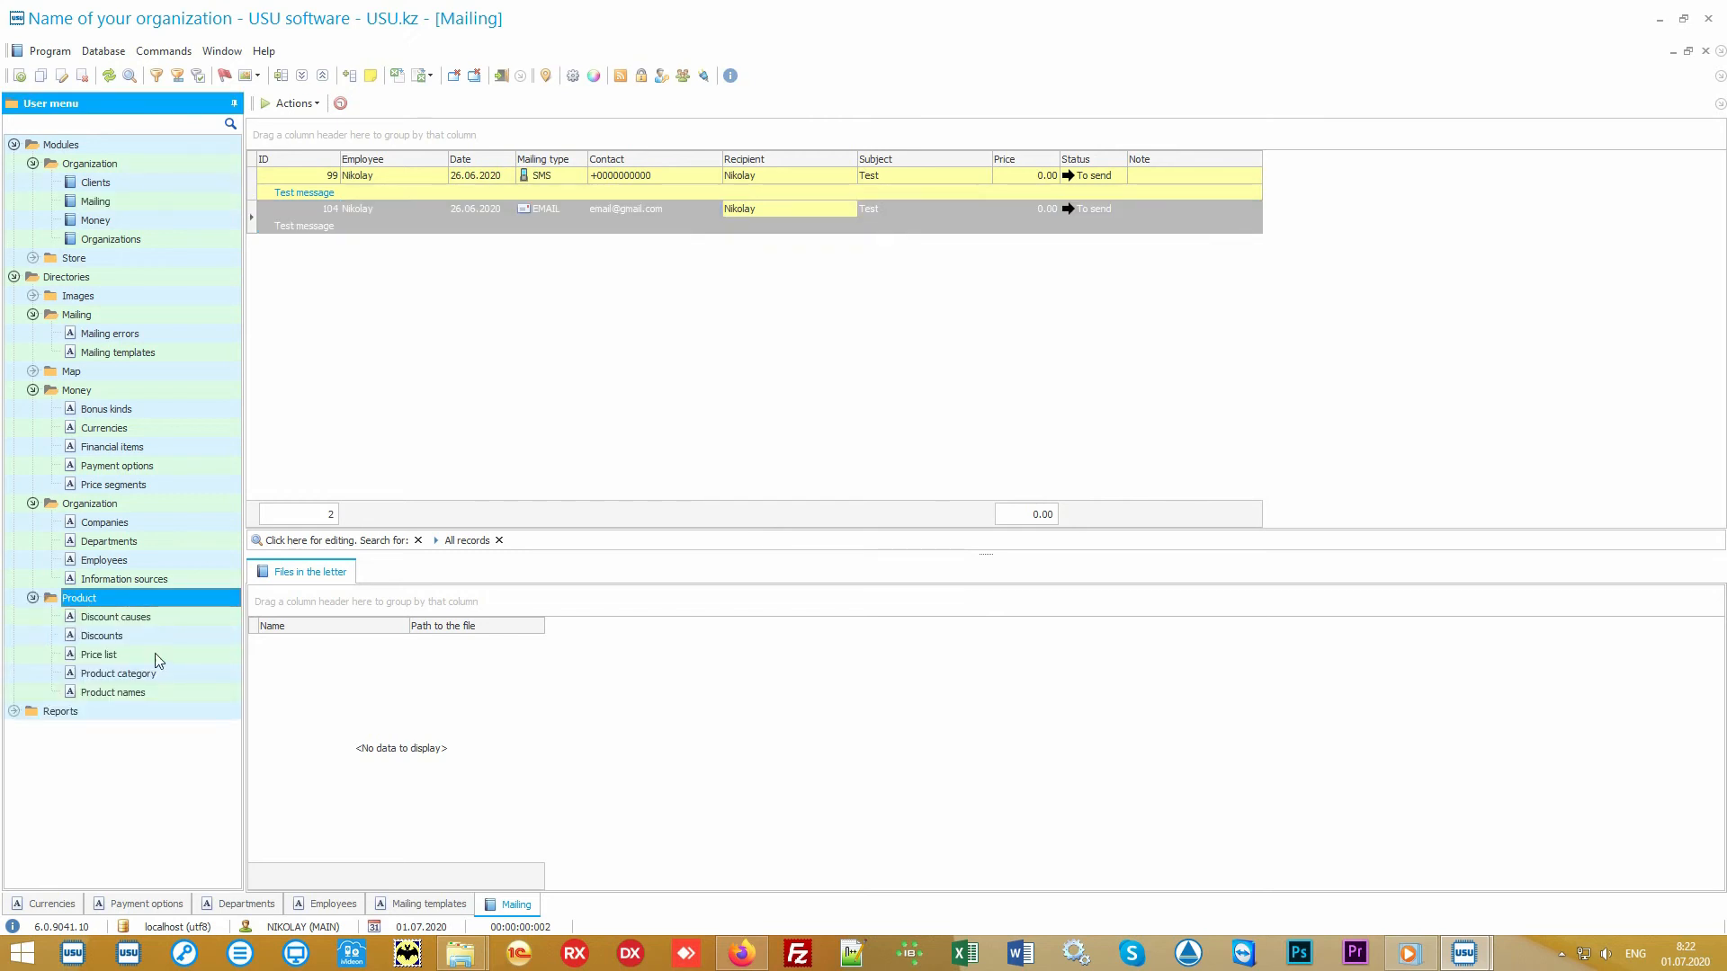
pyautogui.doubleClick(173, 693)
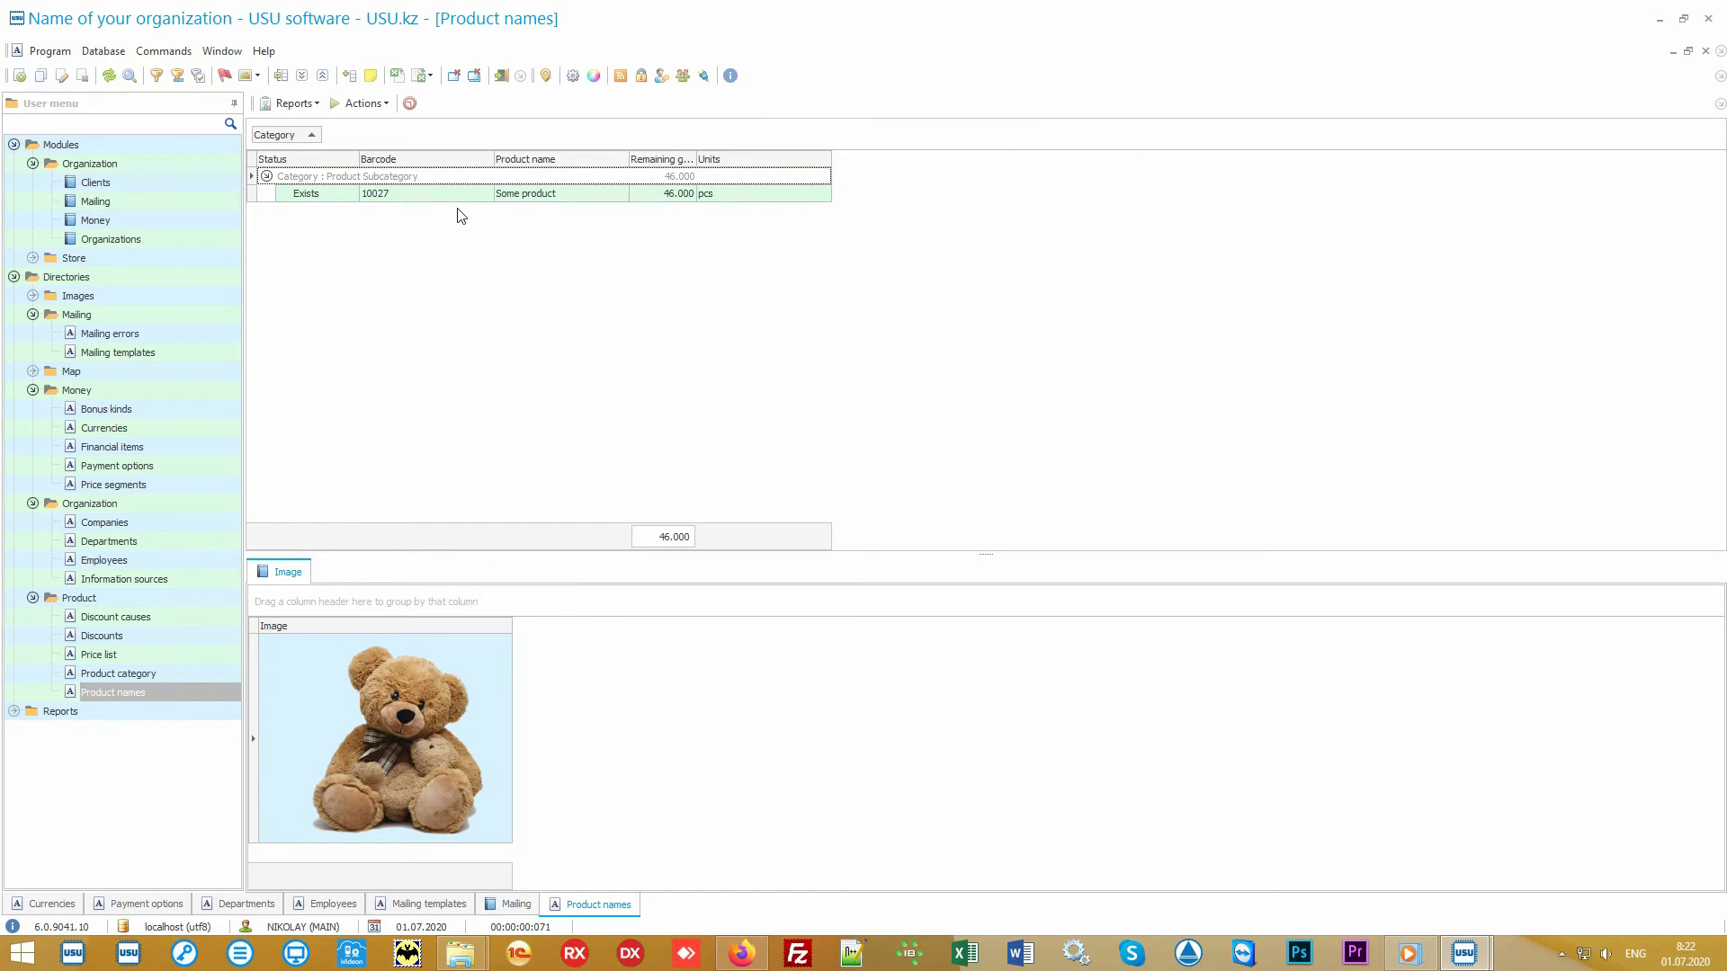
pyautogui.click(463, 196)
pyautogui.click(593, 195)
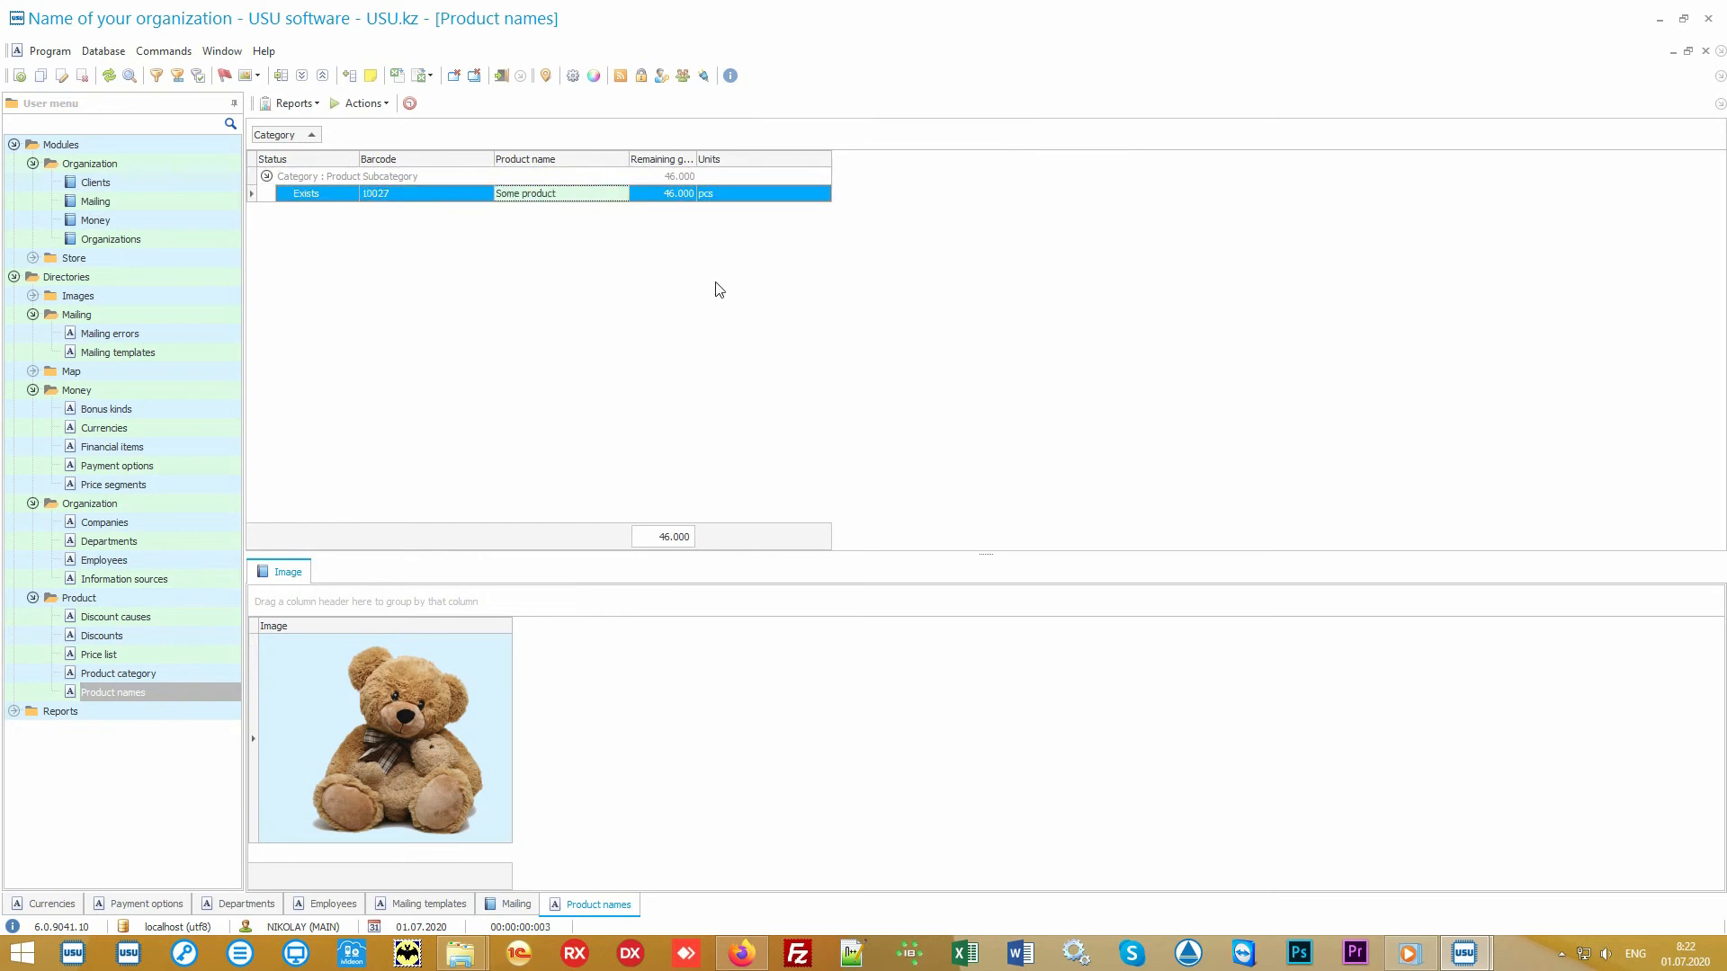
# - Open the import data wizard for Product names, review the supported source formats and quit it without importing
pyautogui.rightClick(673, 255)
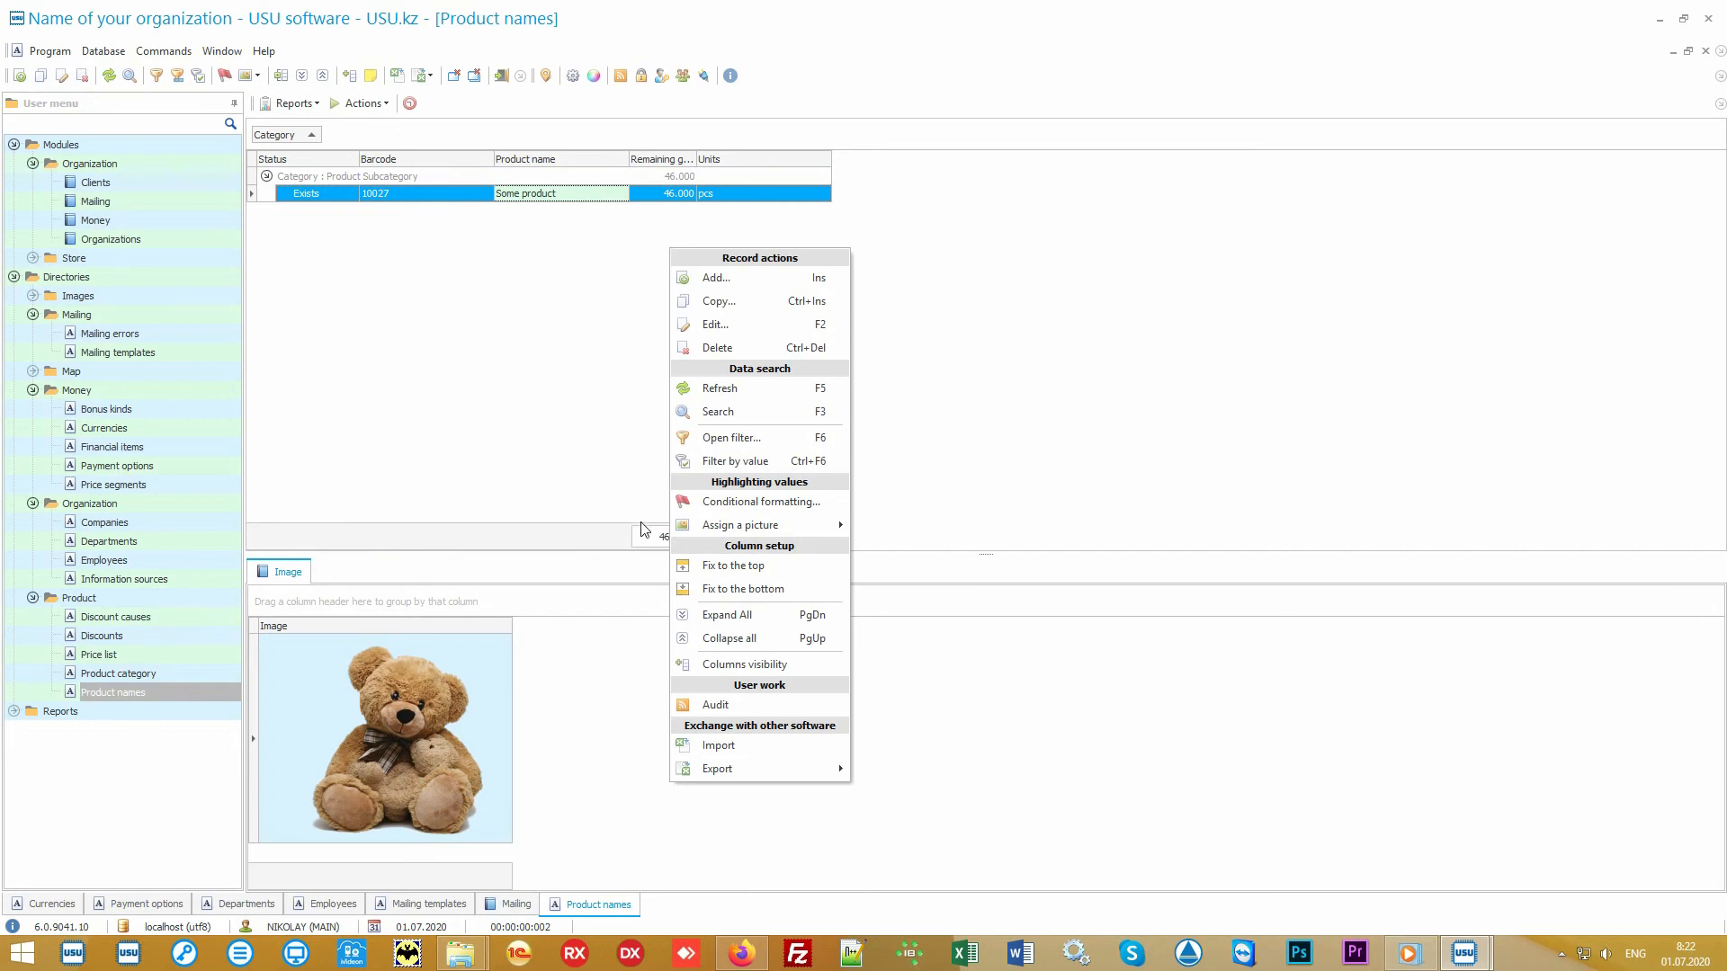
pyautogui.click(775, 749)
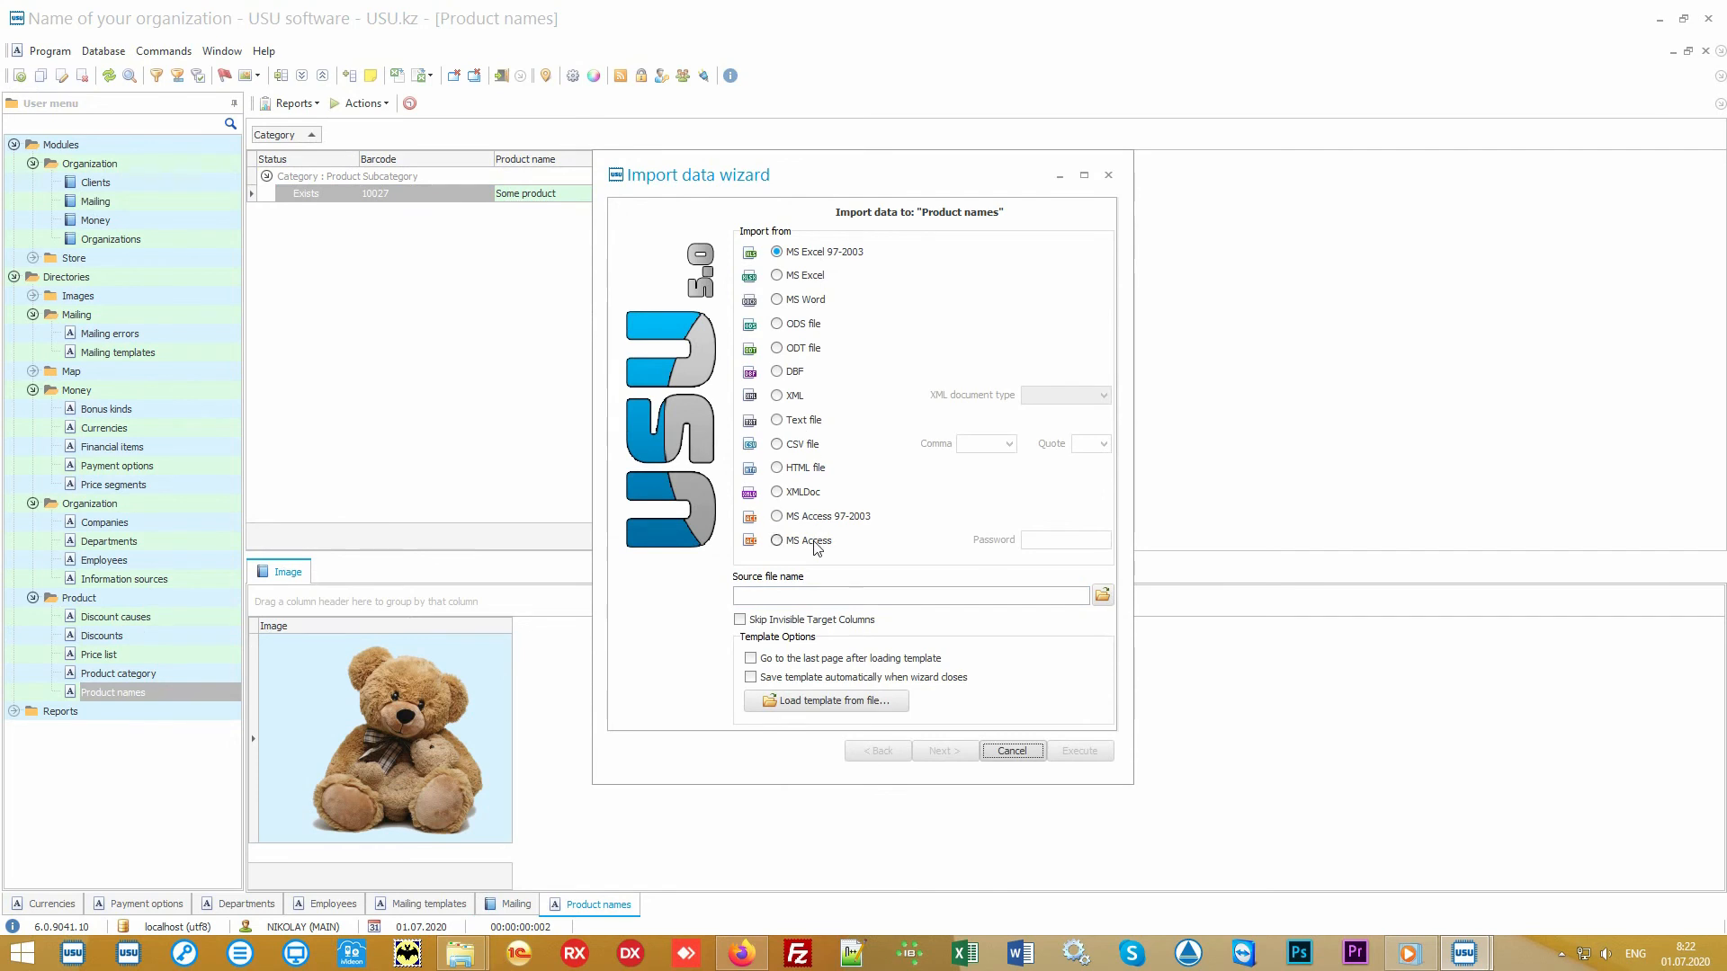
pyautogui.click(1016, 753)
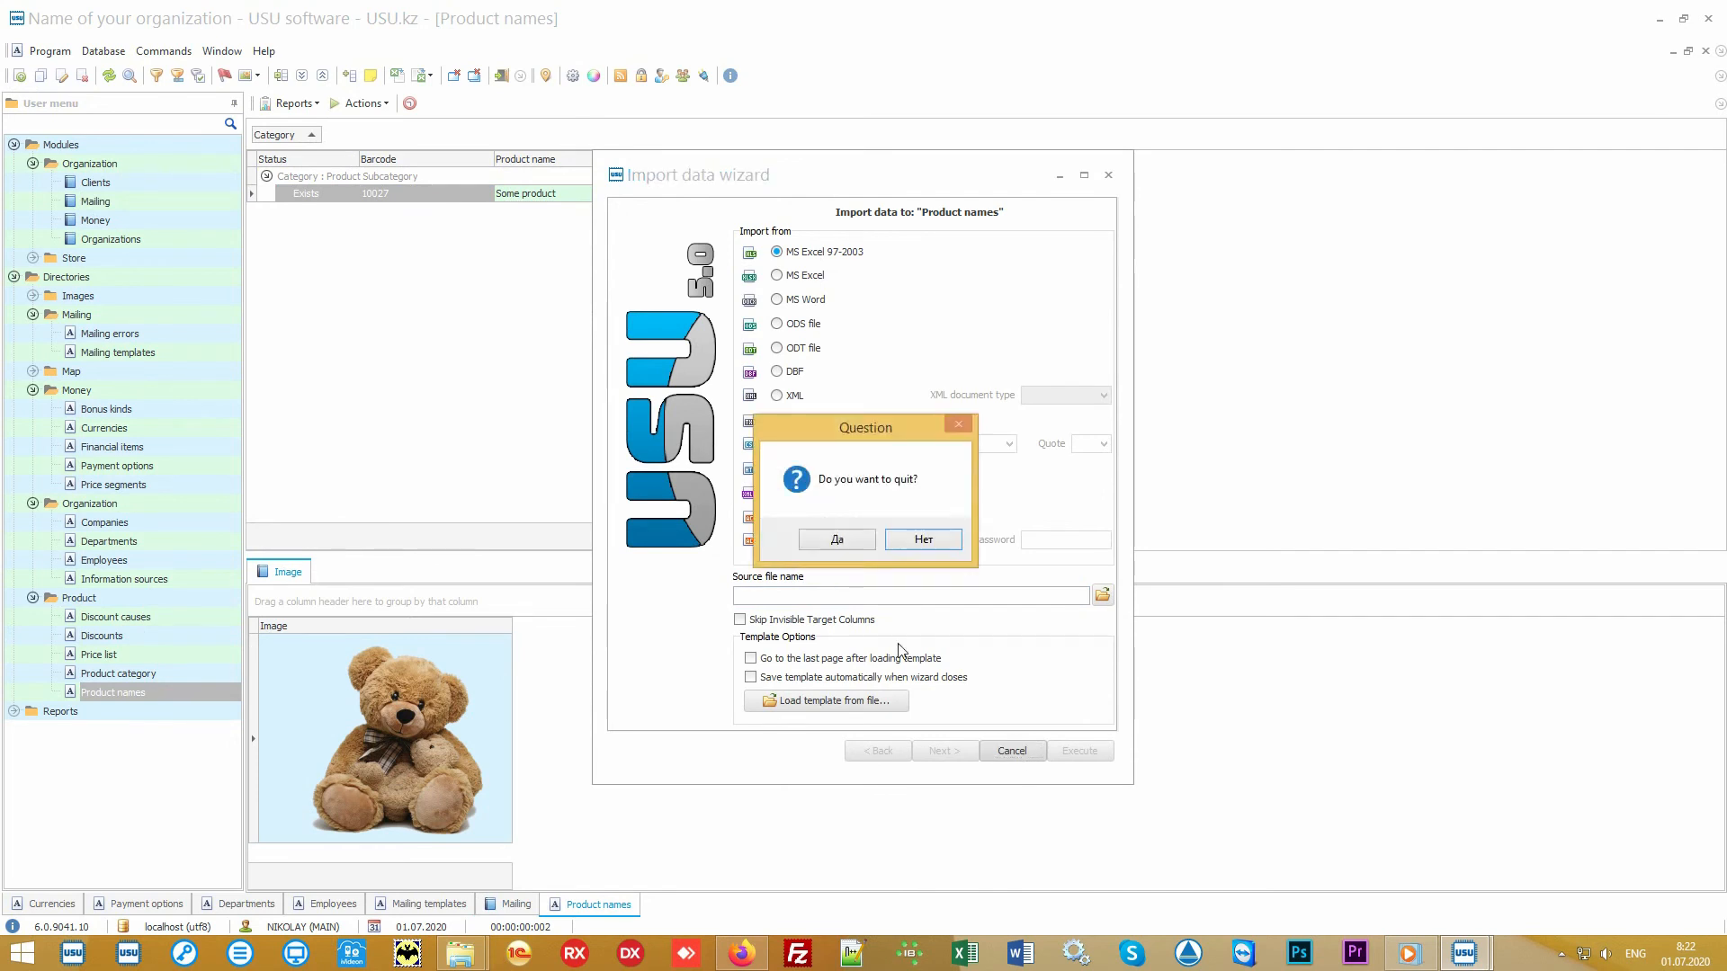
pyautogui.click(855, 542)
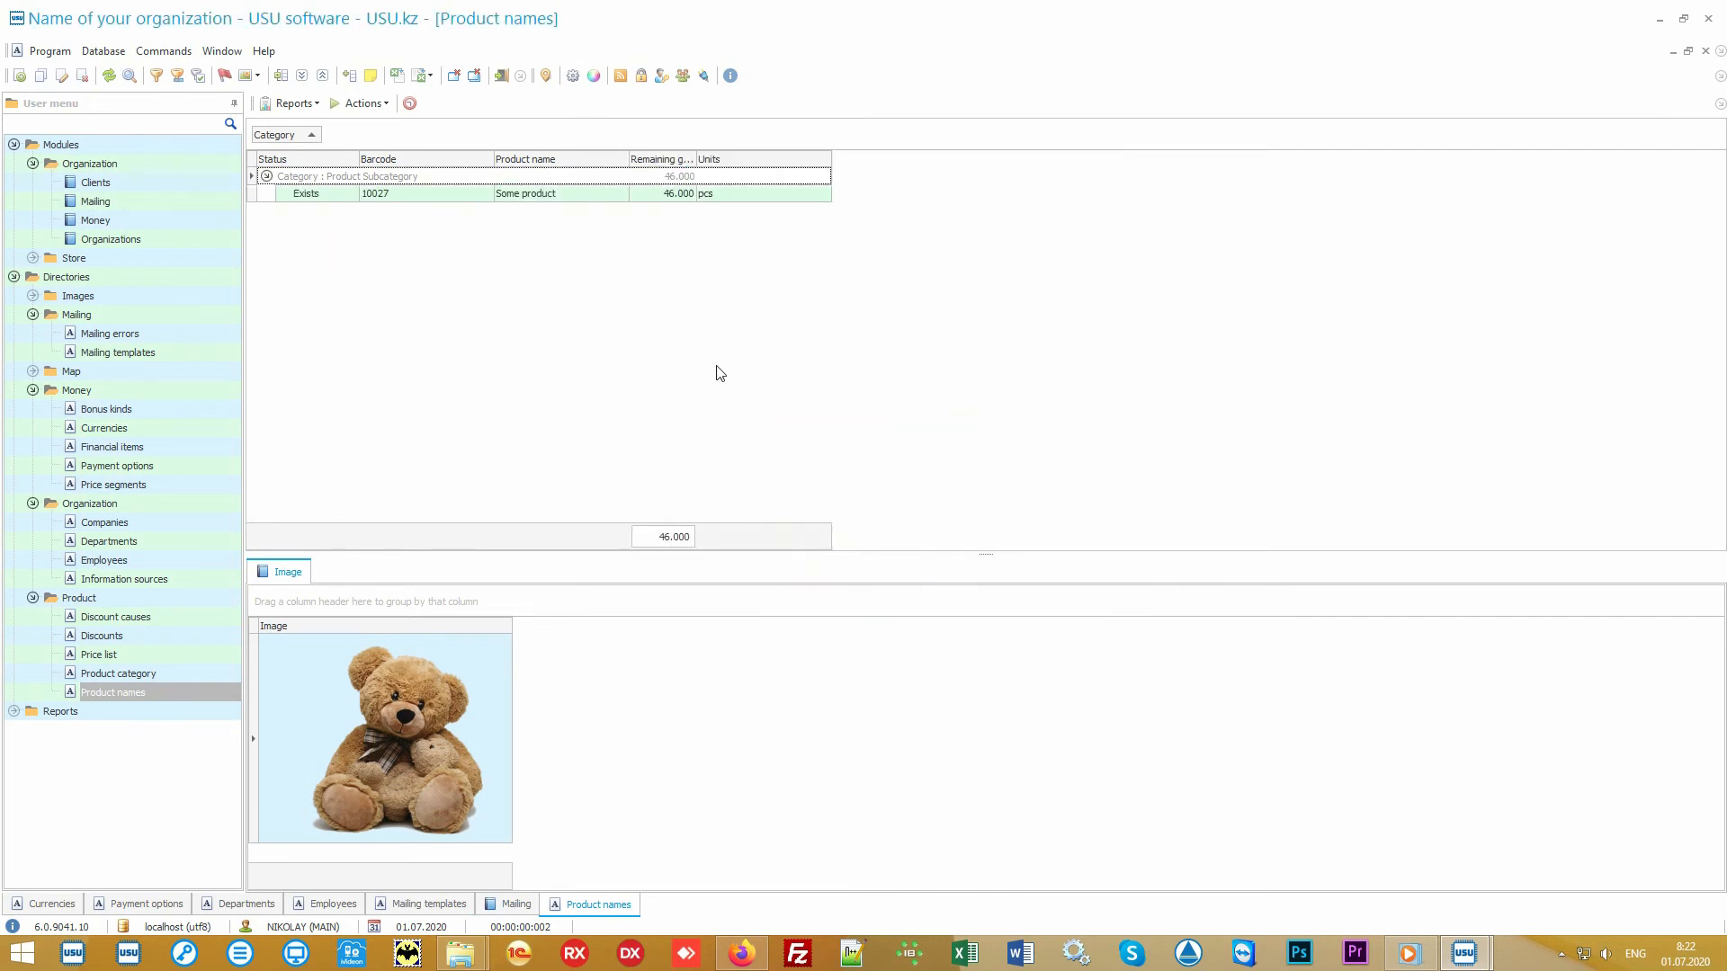
# - Minimize the program, open Product names.xlsx in Excel and examine its columns from Product Category to Selling price
pyautogui.click(1659, 19)
pyautogui.doubleClick(855, 504)
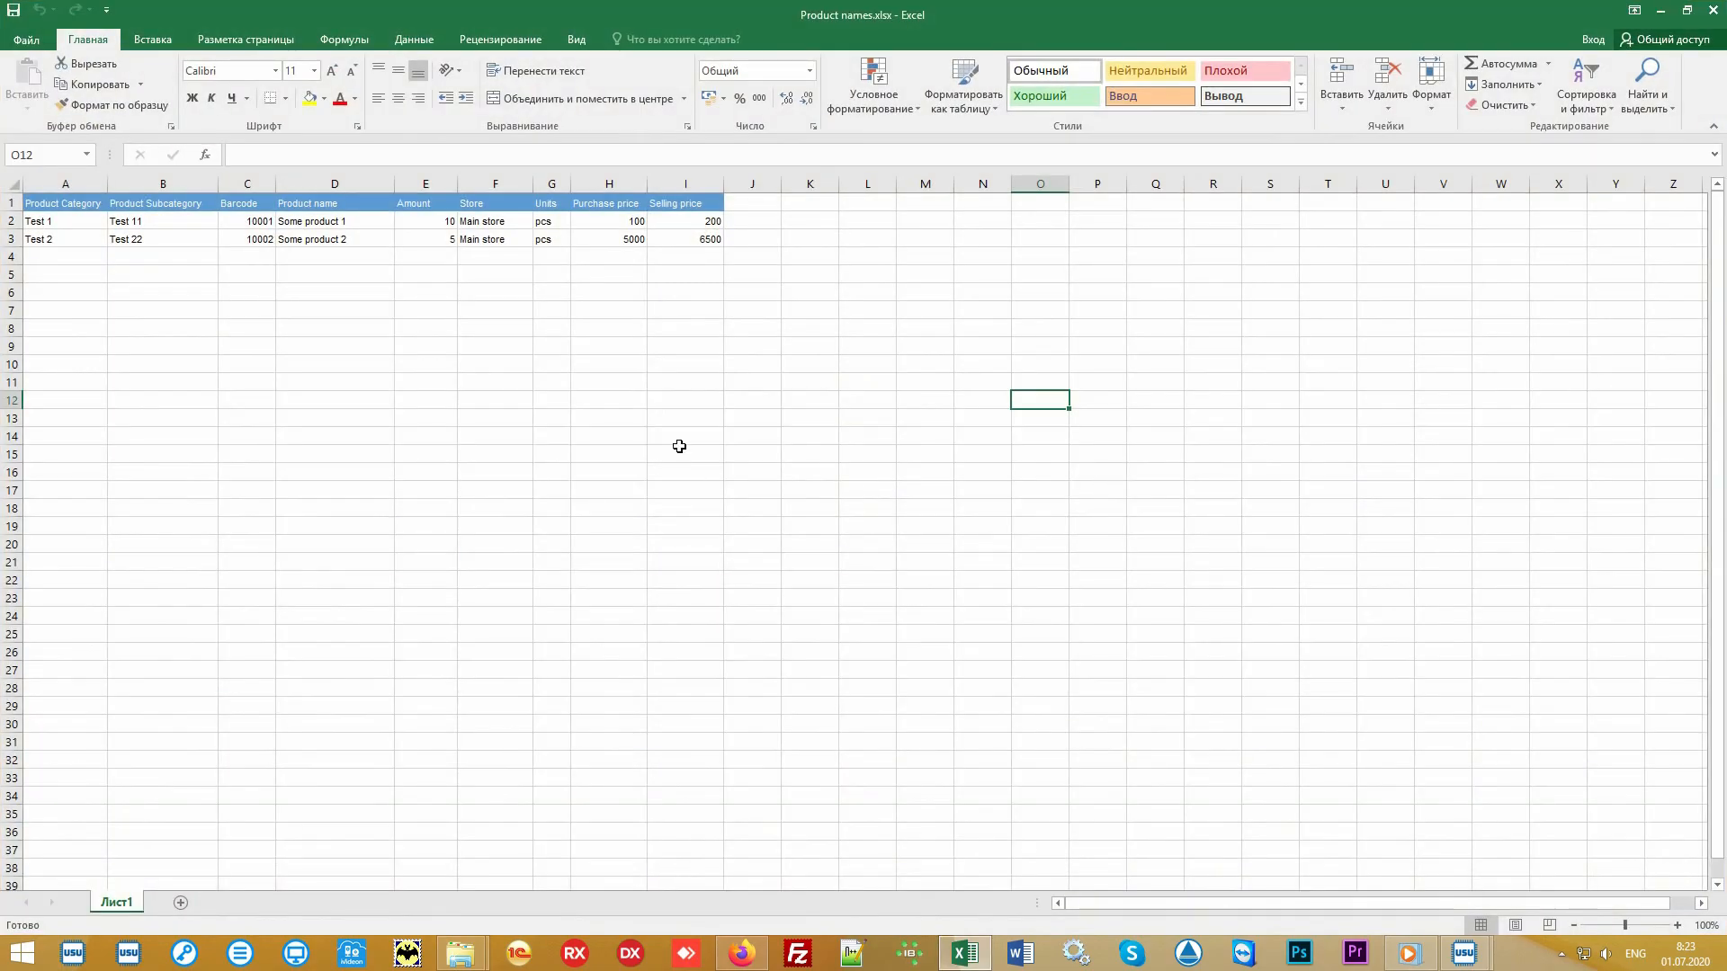
pyautogui.moveTo(693, 239); pyautogui.dragTo(59, 205)
pyautogui.click(65, 184)
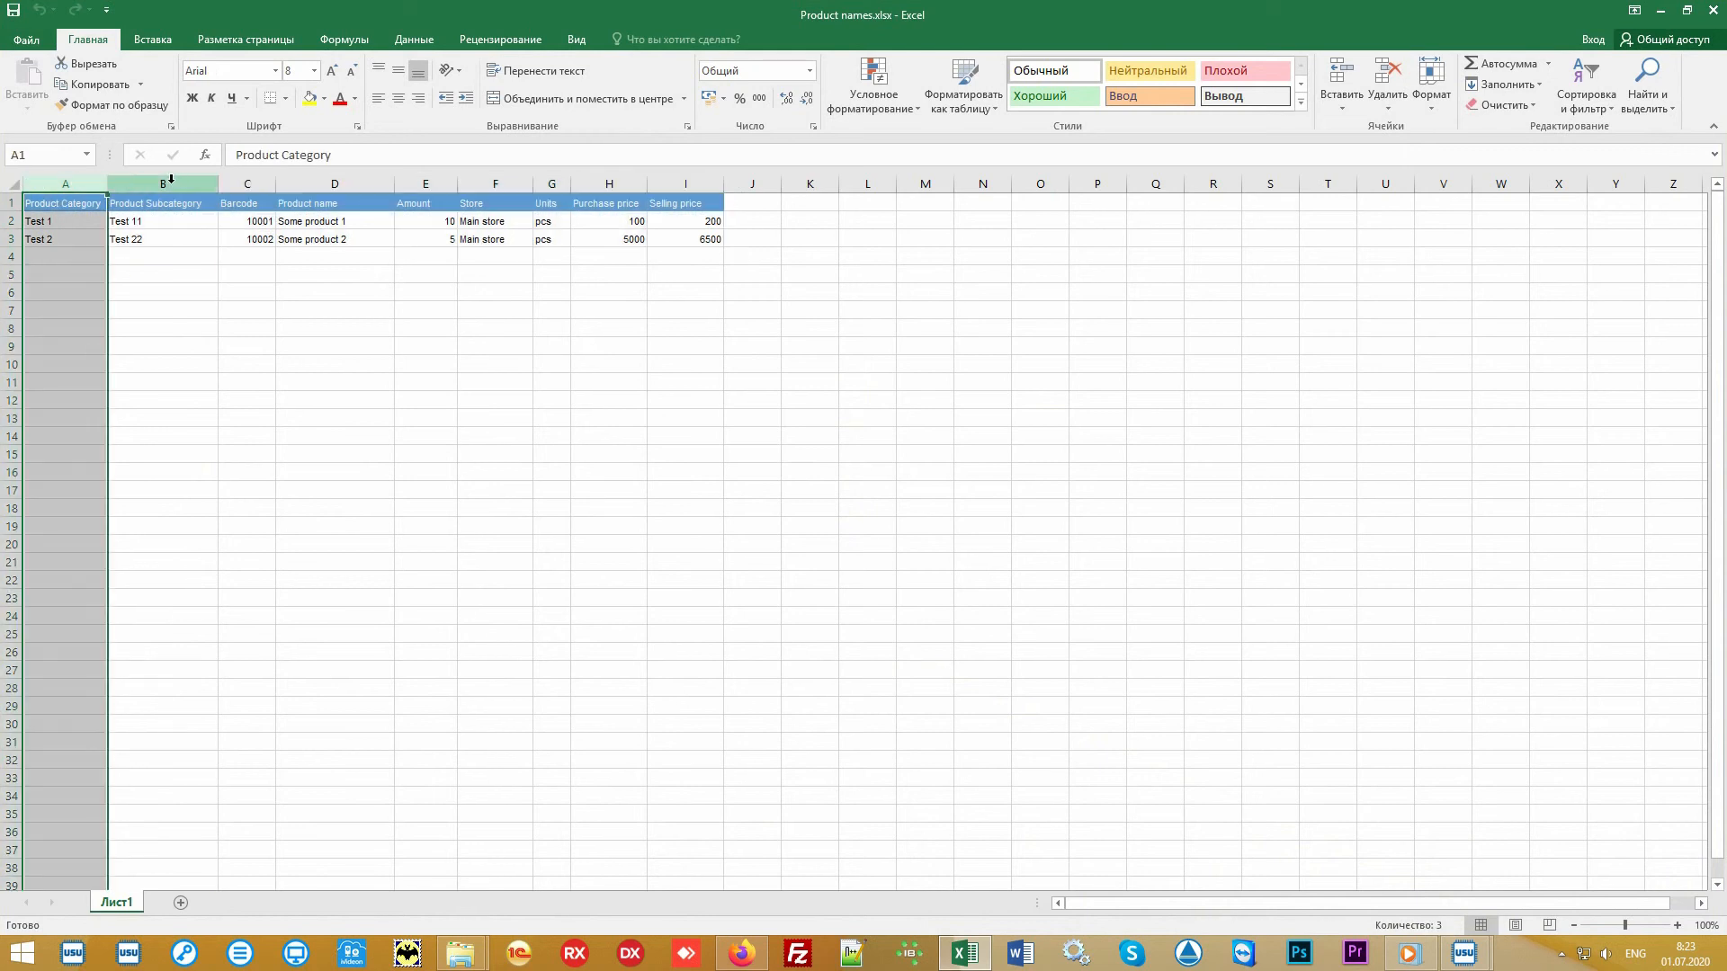
pyautogui.click(171, 179)
pyautogui.click(245, 181)
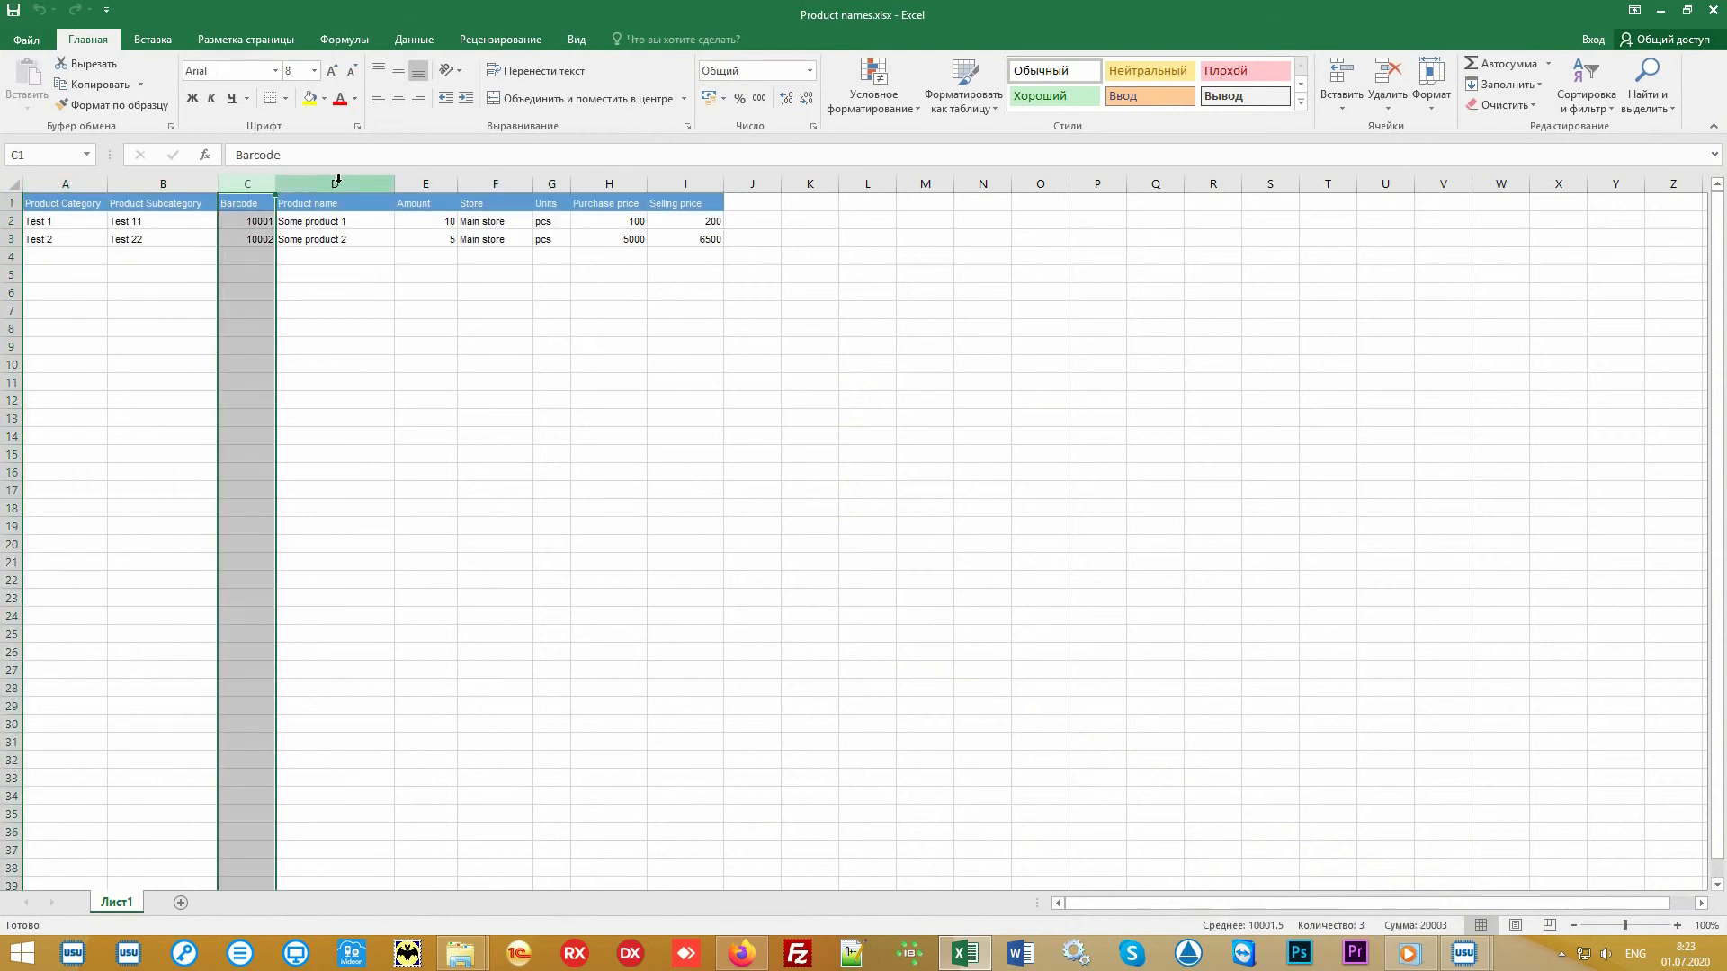
pyautogui.moveTo(338, 180); pyautogui.dragTo(710, 185)
pyautogui.click(803, 363)
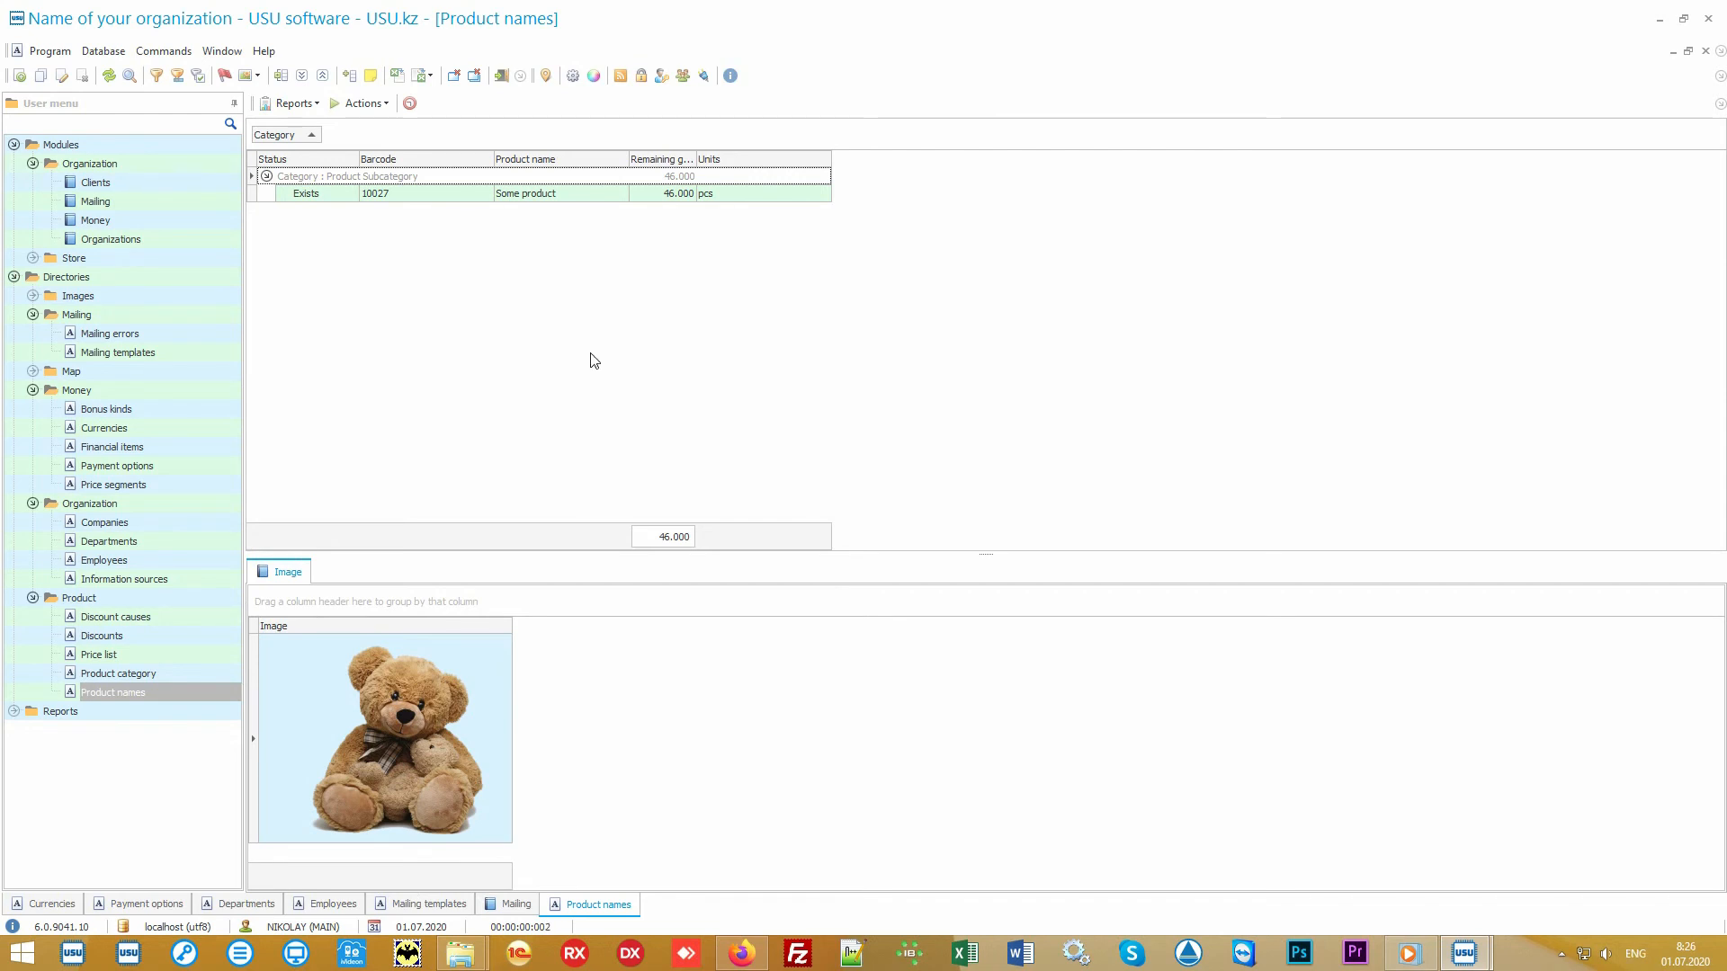
# - Expand the Store modules, open Product and examine the delivery to the Main store and its product list entry
pyautogui.click(149, 259)
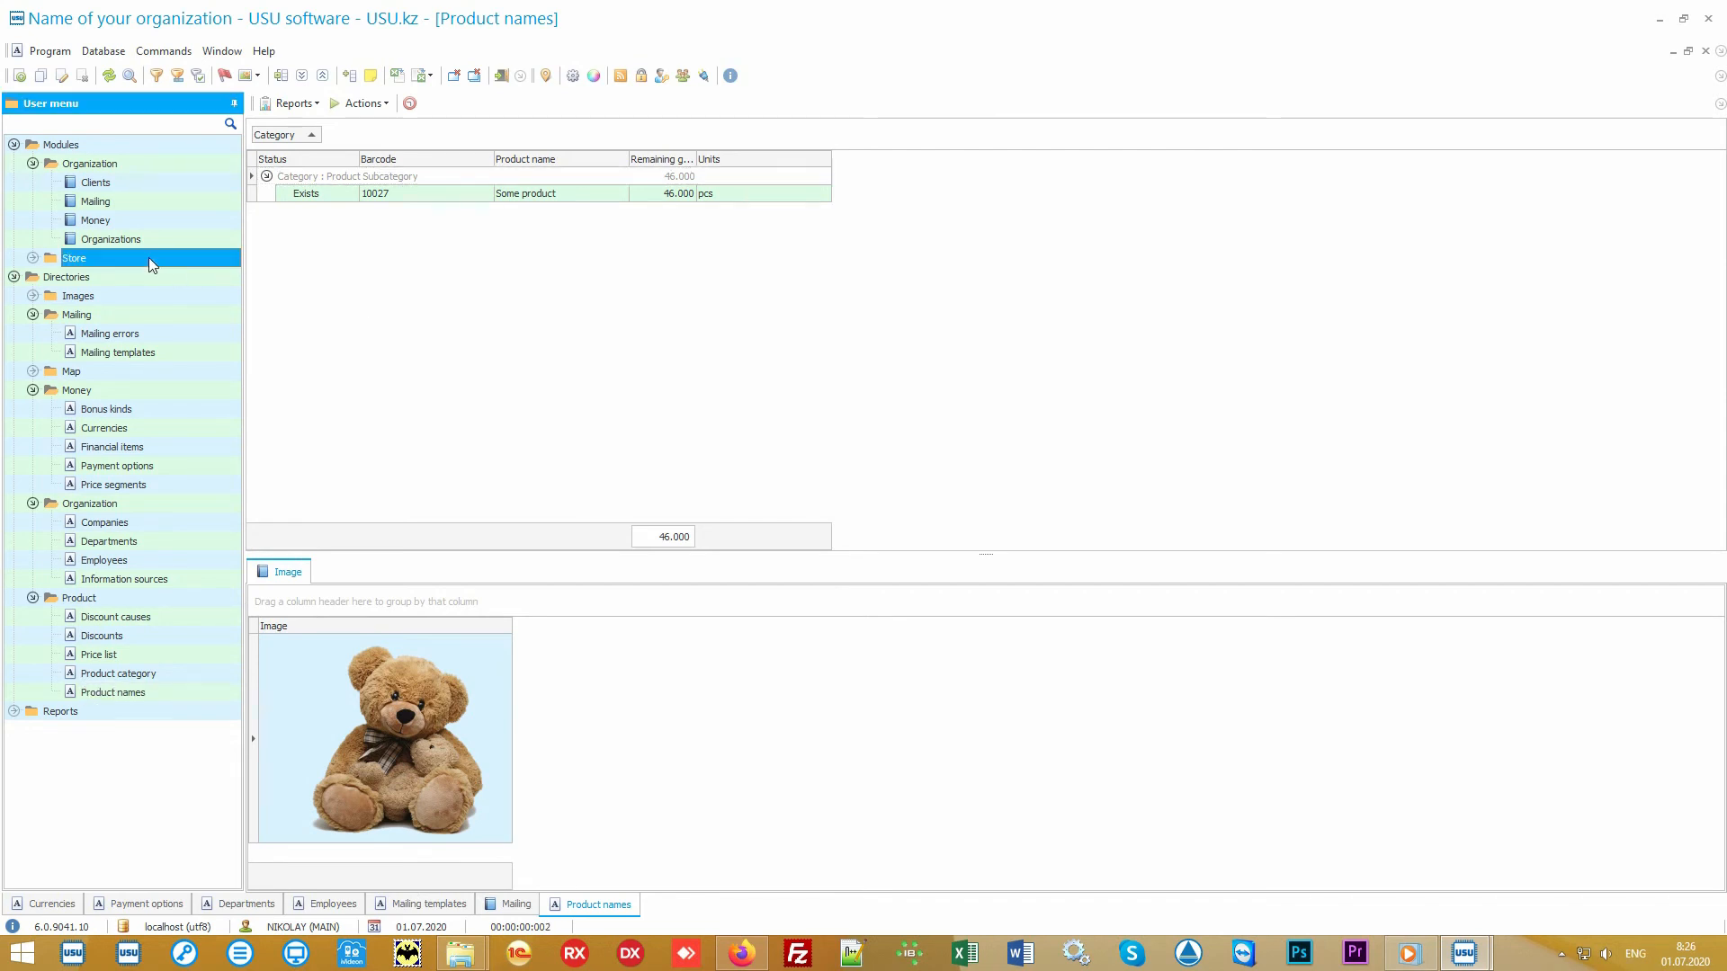
pyautogui.doubleClick(148, 258)
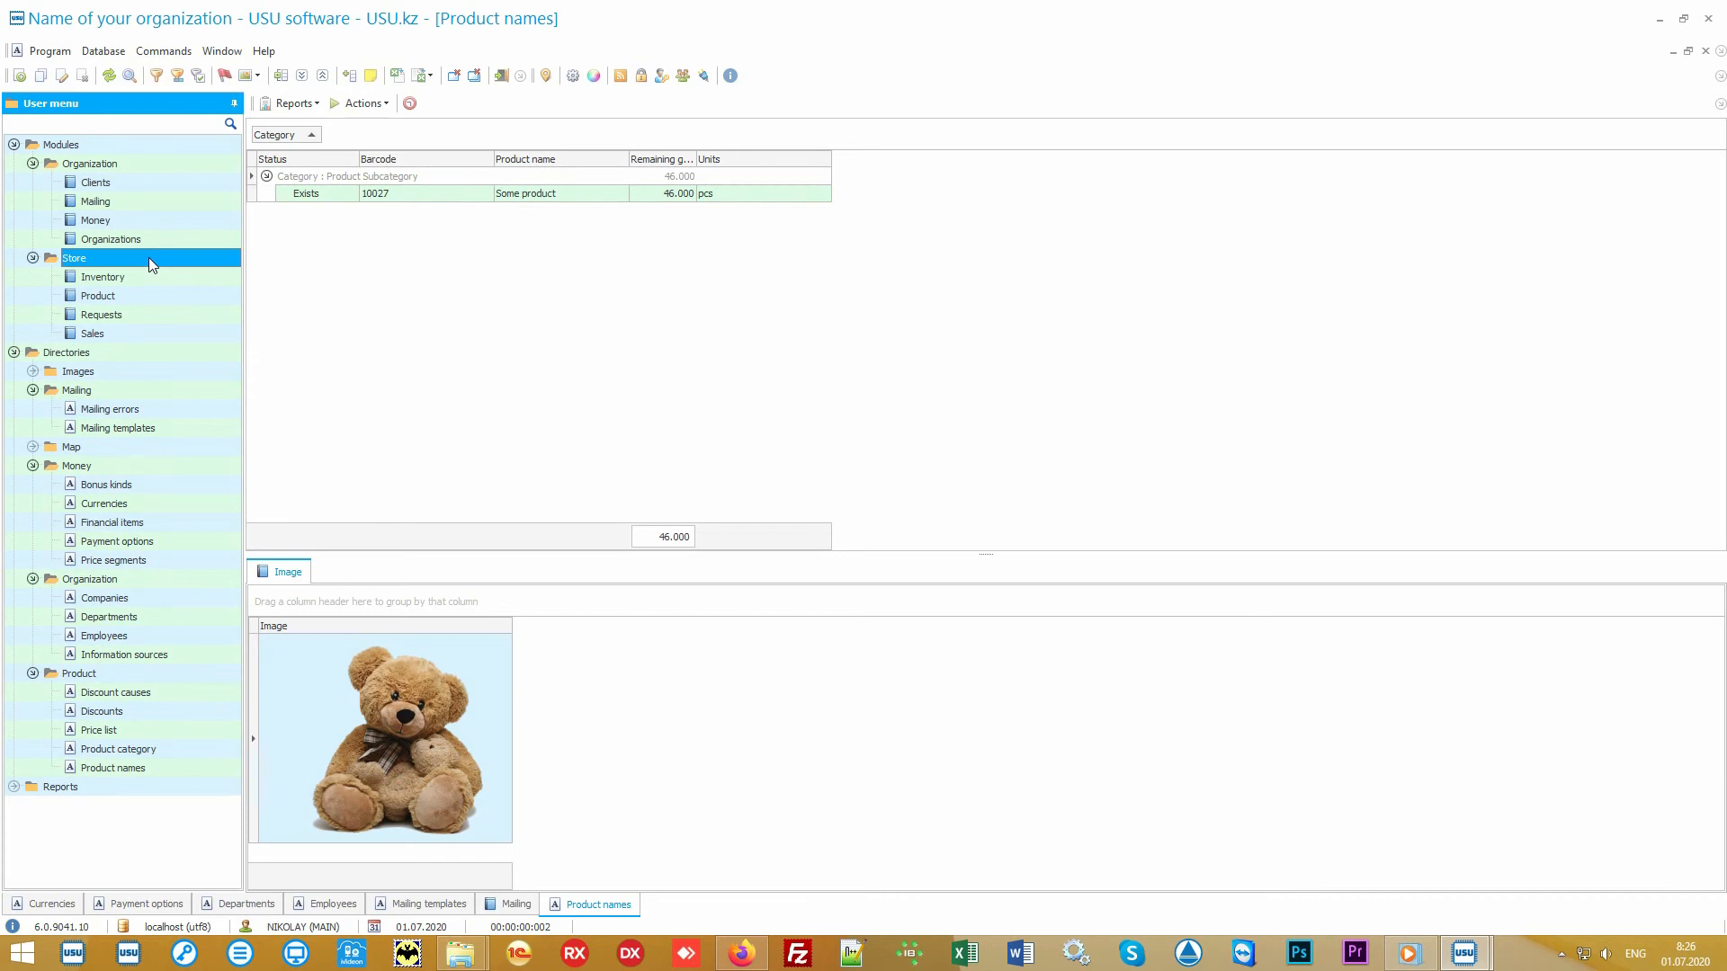
pyautogui.doubleClick(163, 294)
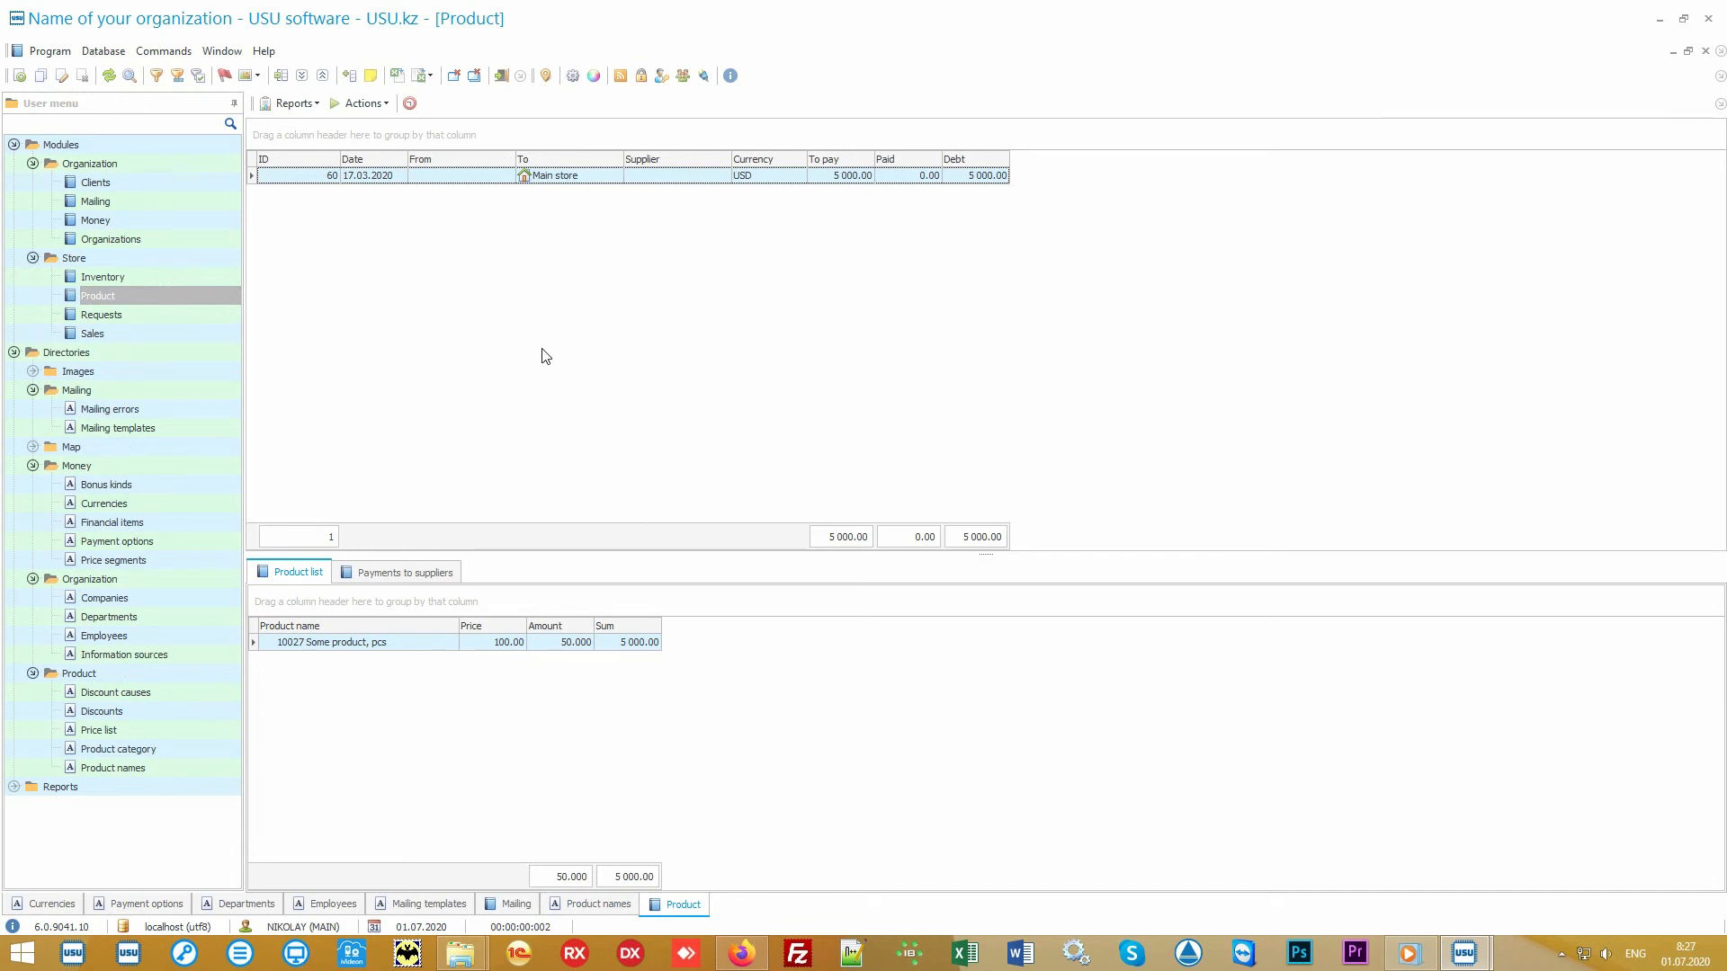
pyautogui.click(595, 178)
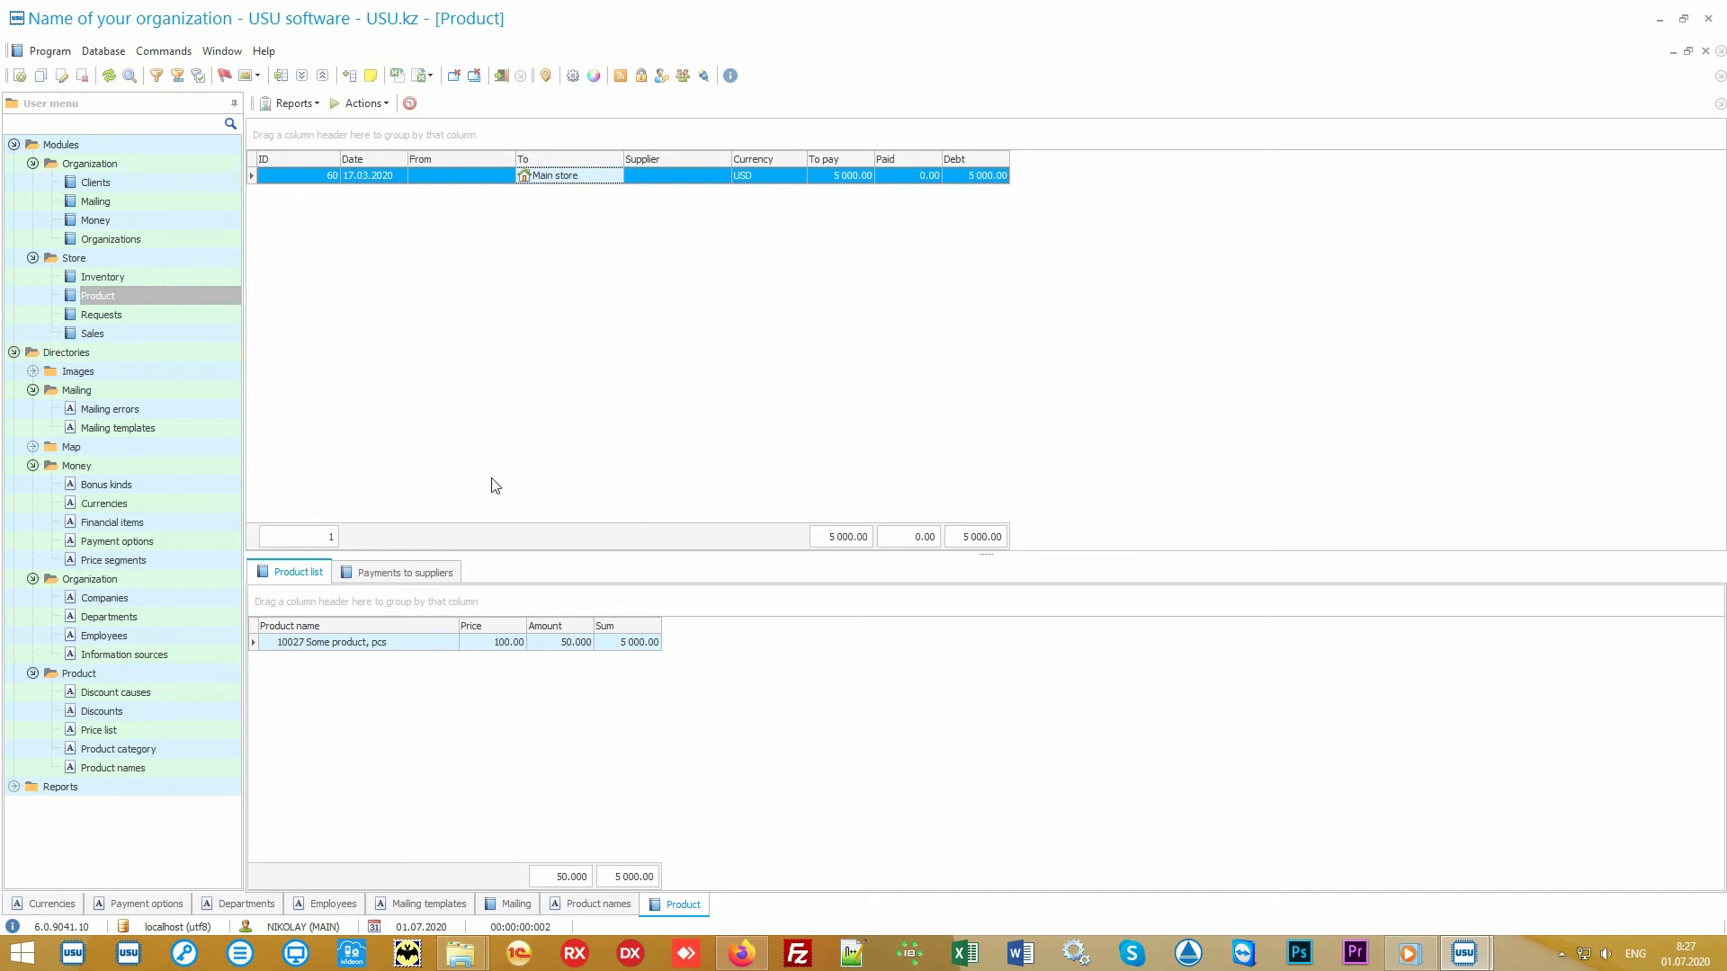
pyautogui.click(405, 643)
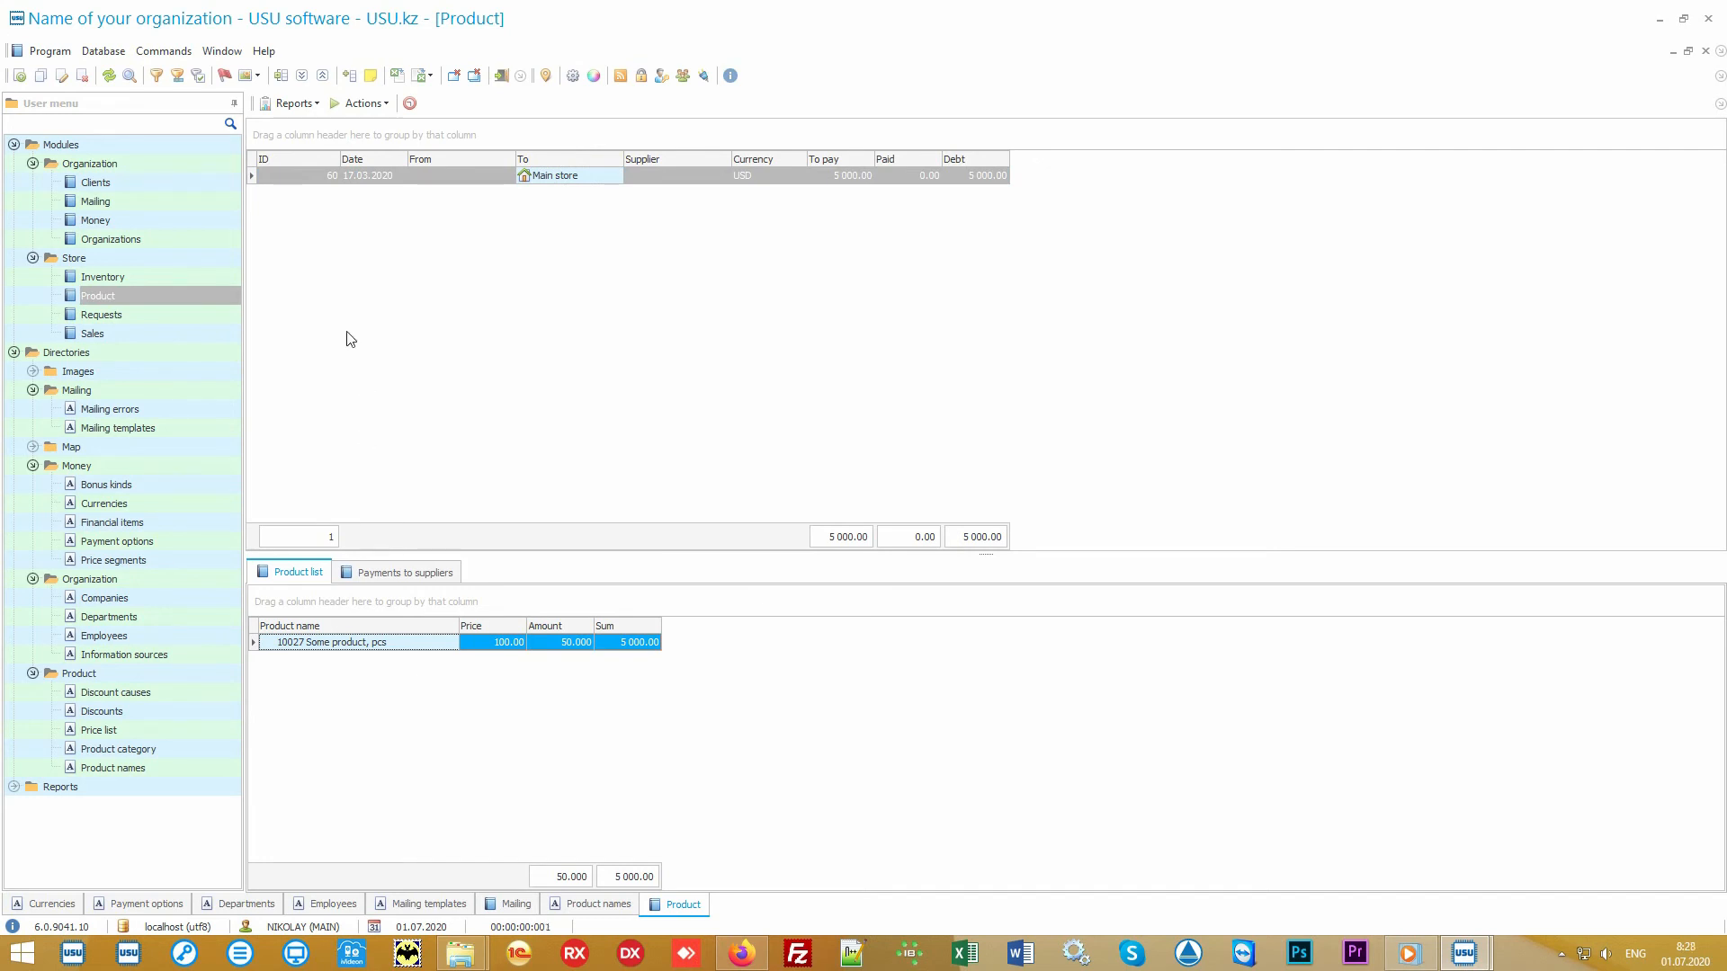
# - Generate the Label set report for the delivery, review the barcode labels and close the report
pyautogui.click(309, 105)
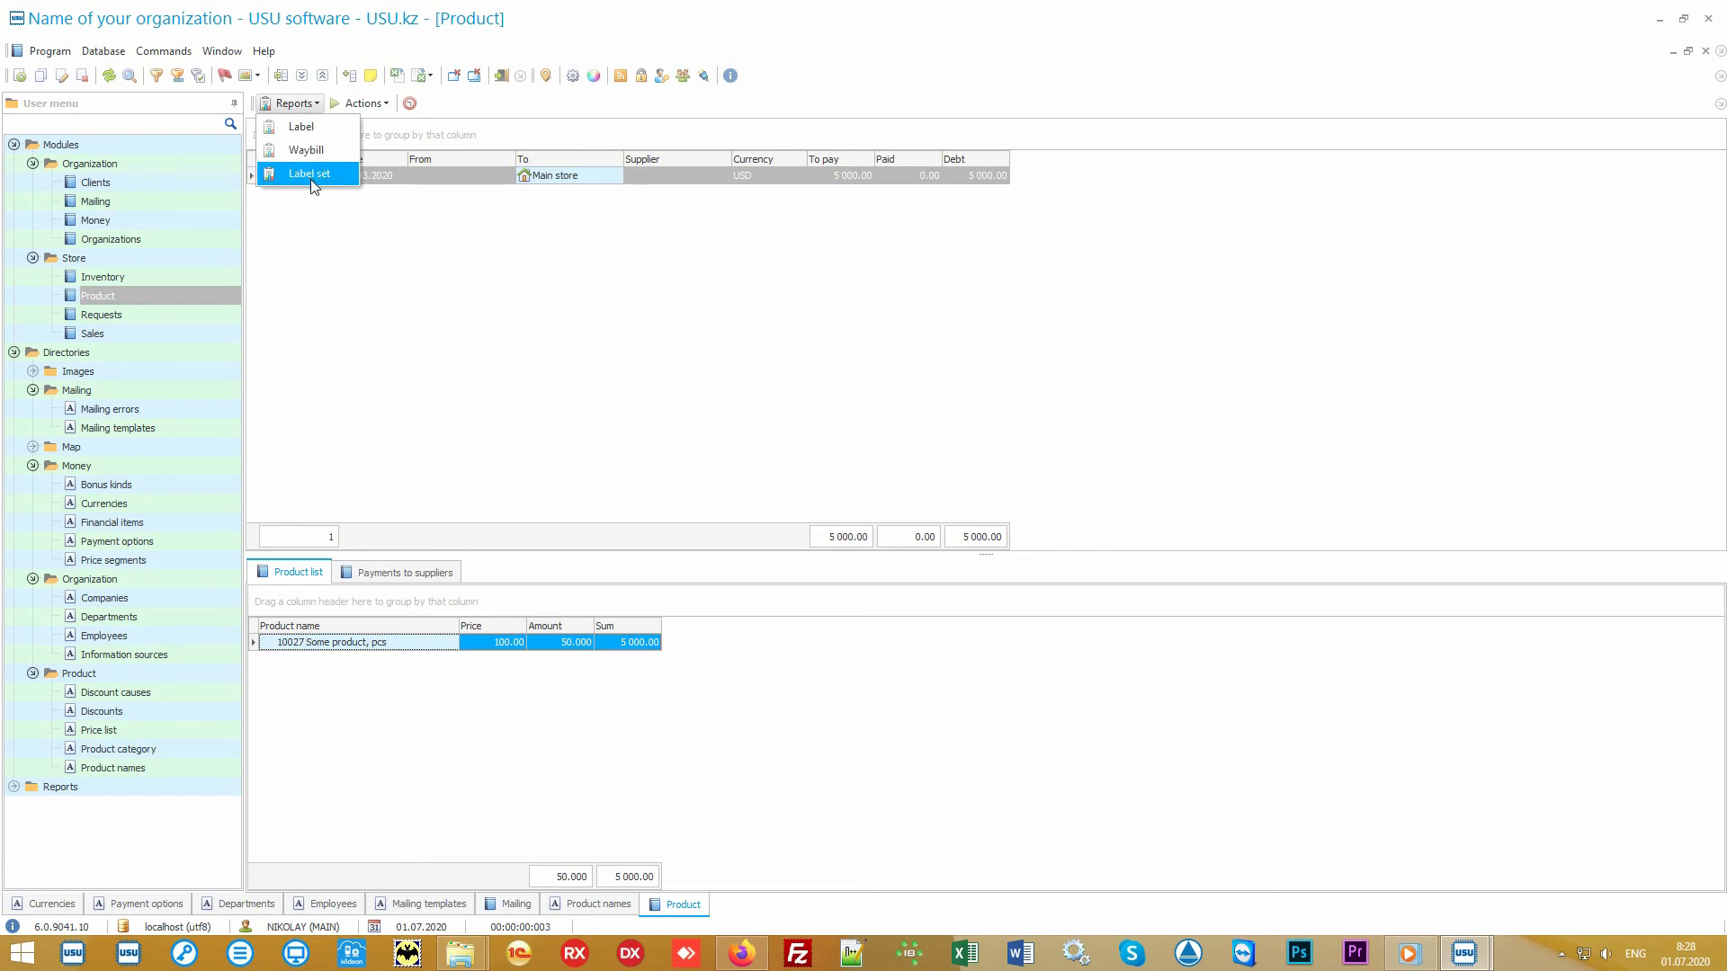
pyautogui.click(340, 179)
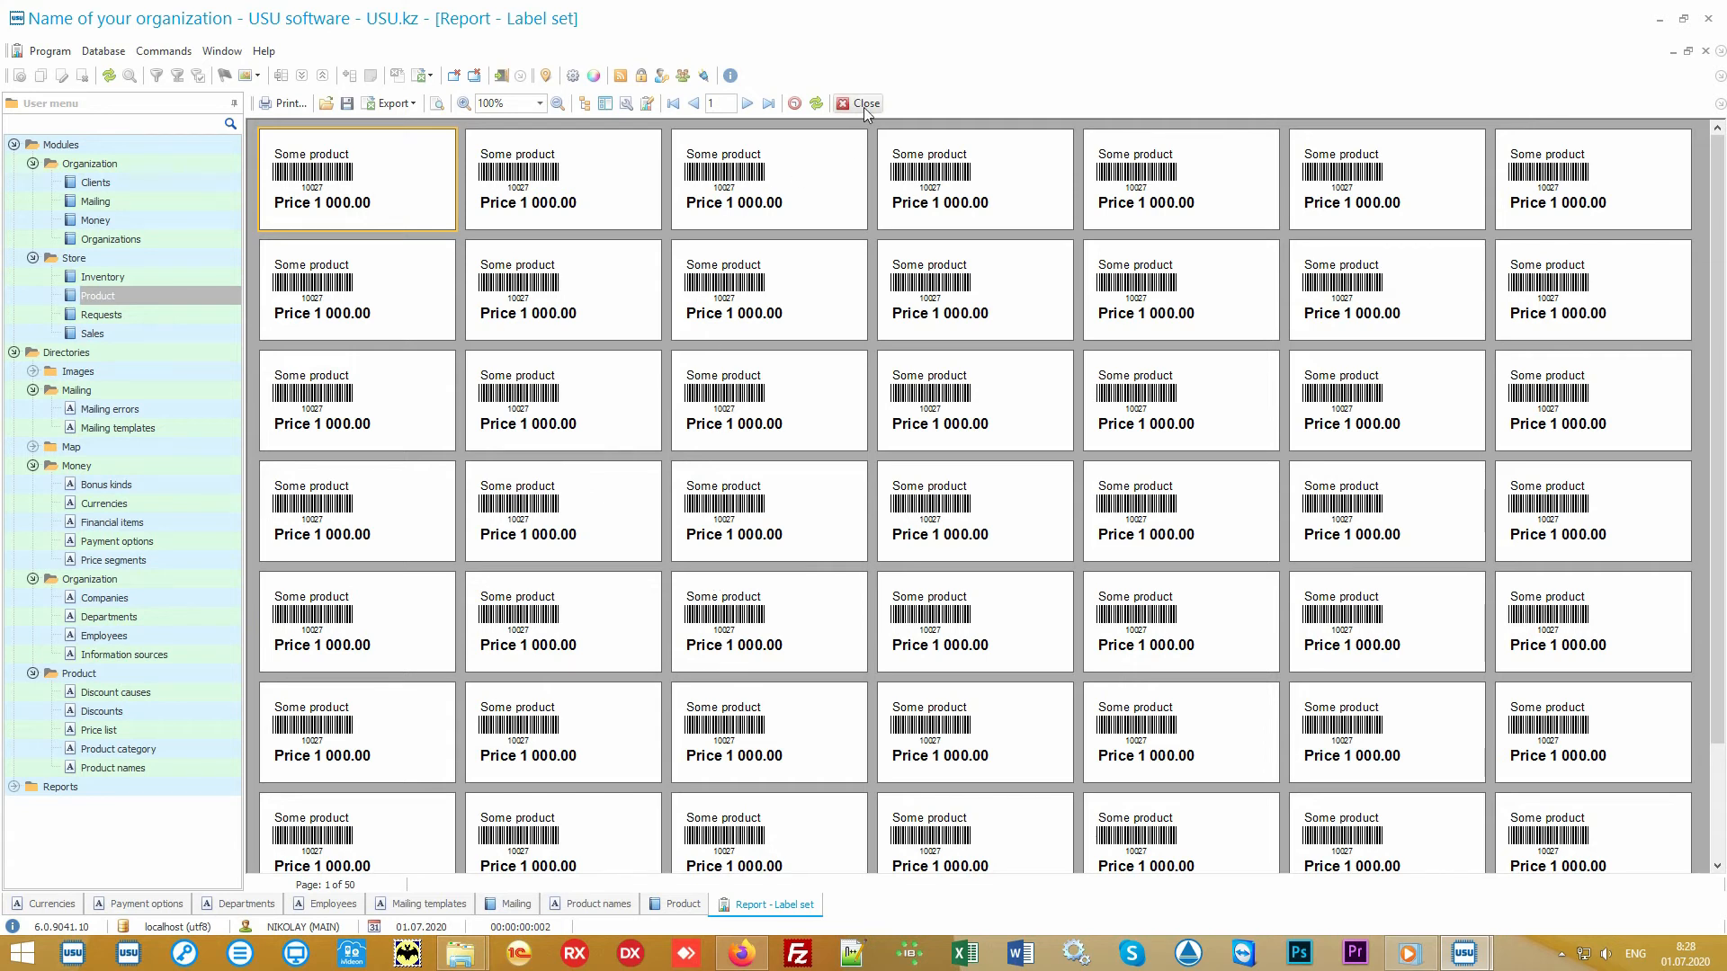
pyautogui.click(865, 104)
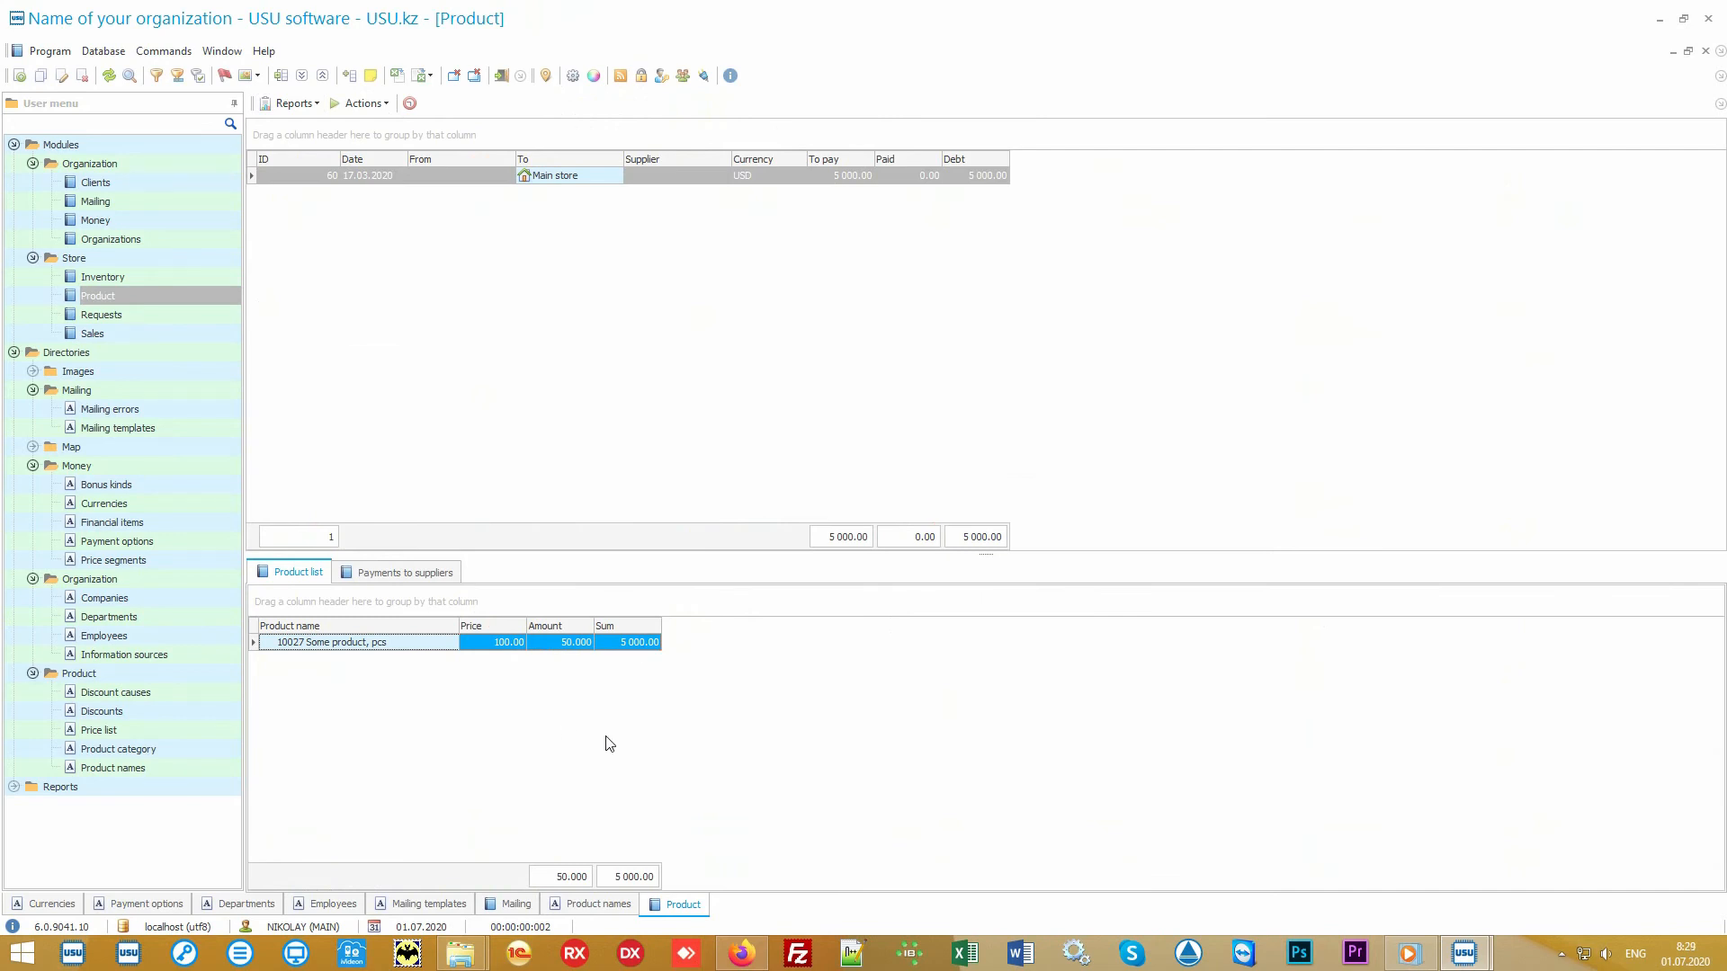
# - Return to Product names, generate the Records report with Some product selected, review it enlarged at 175% and close it
pyautogui.click(176, 773)
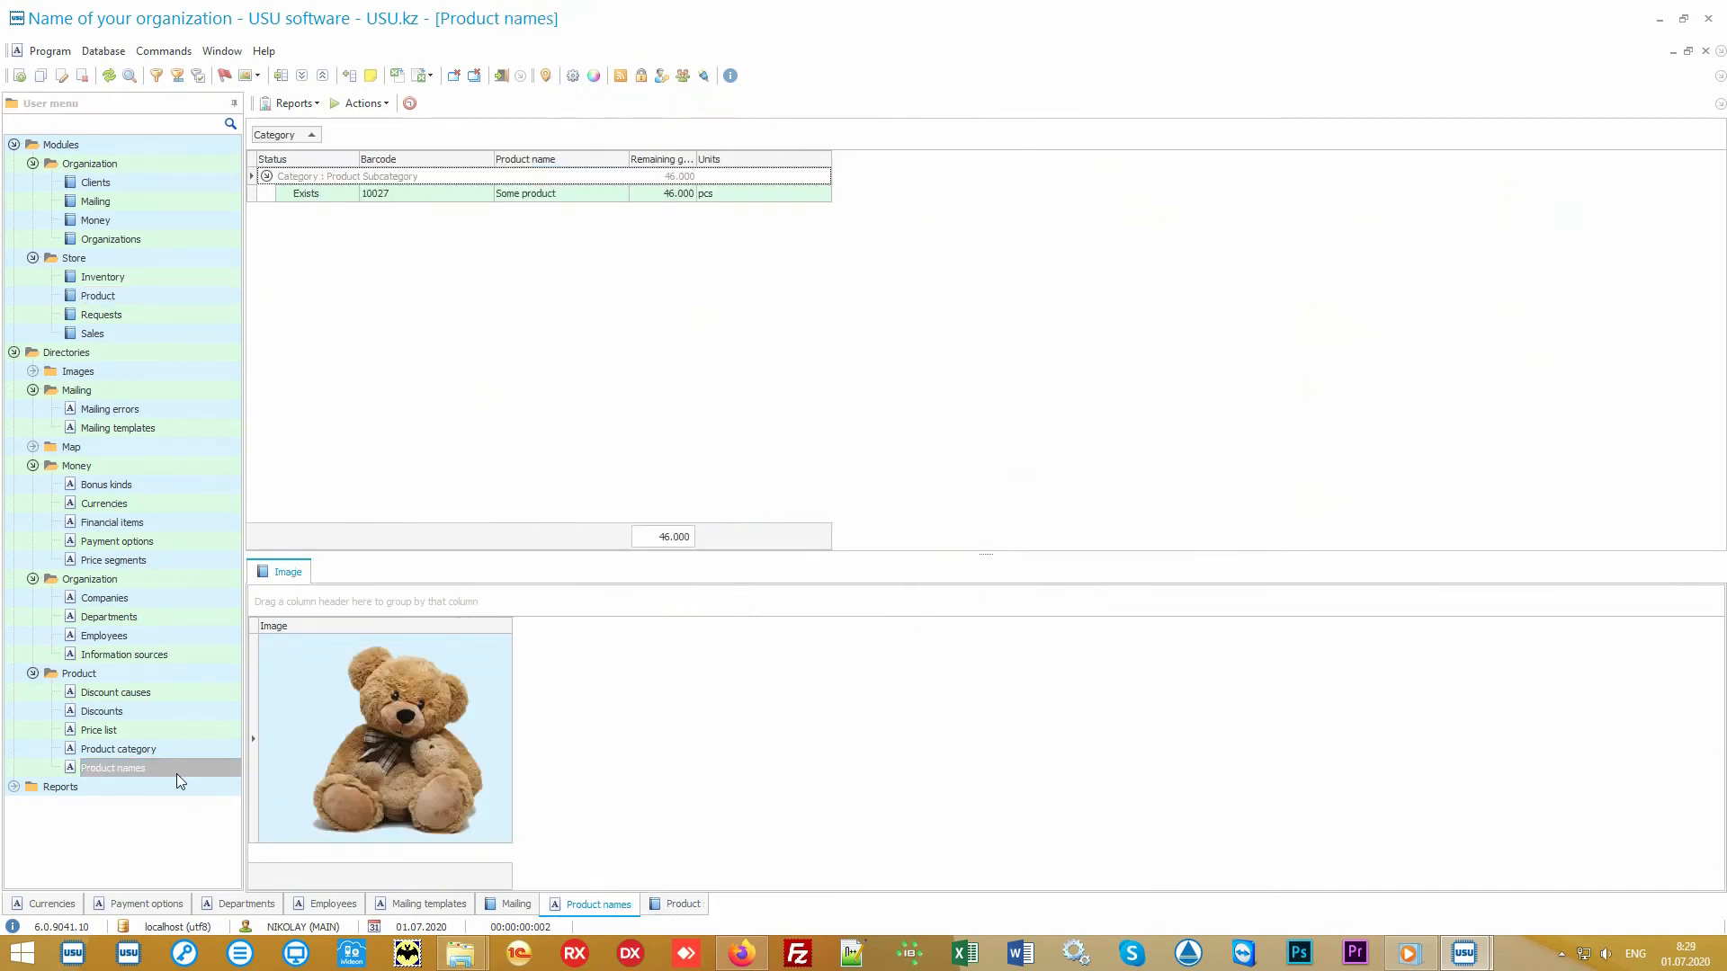
pyautogui.click(557, 194)
pyautogui.click(294, 103)
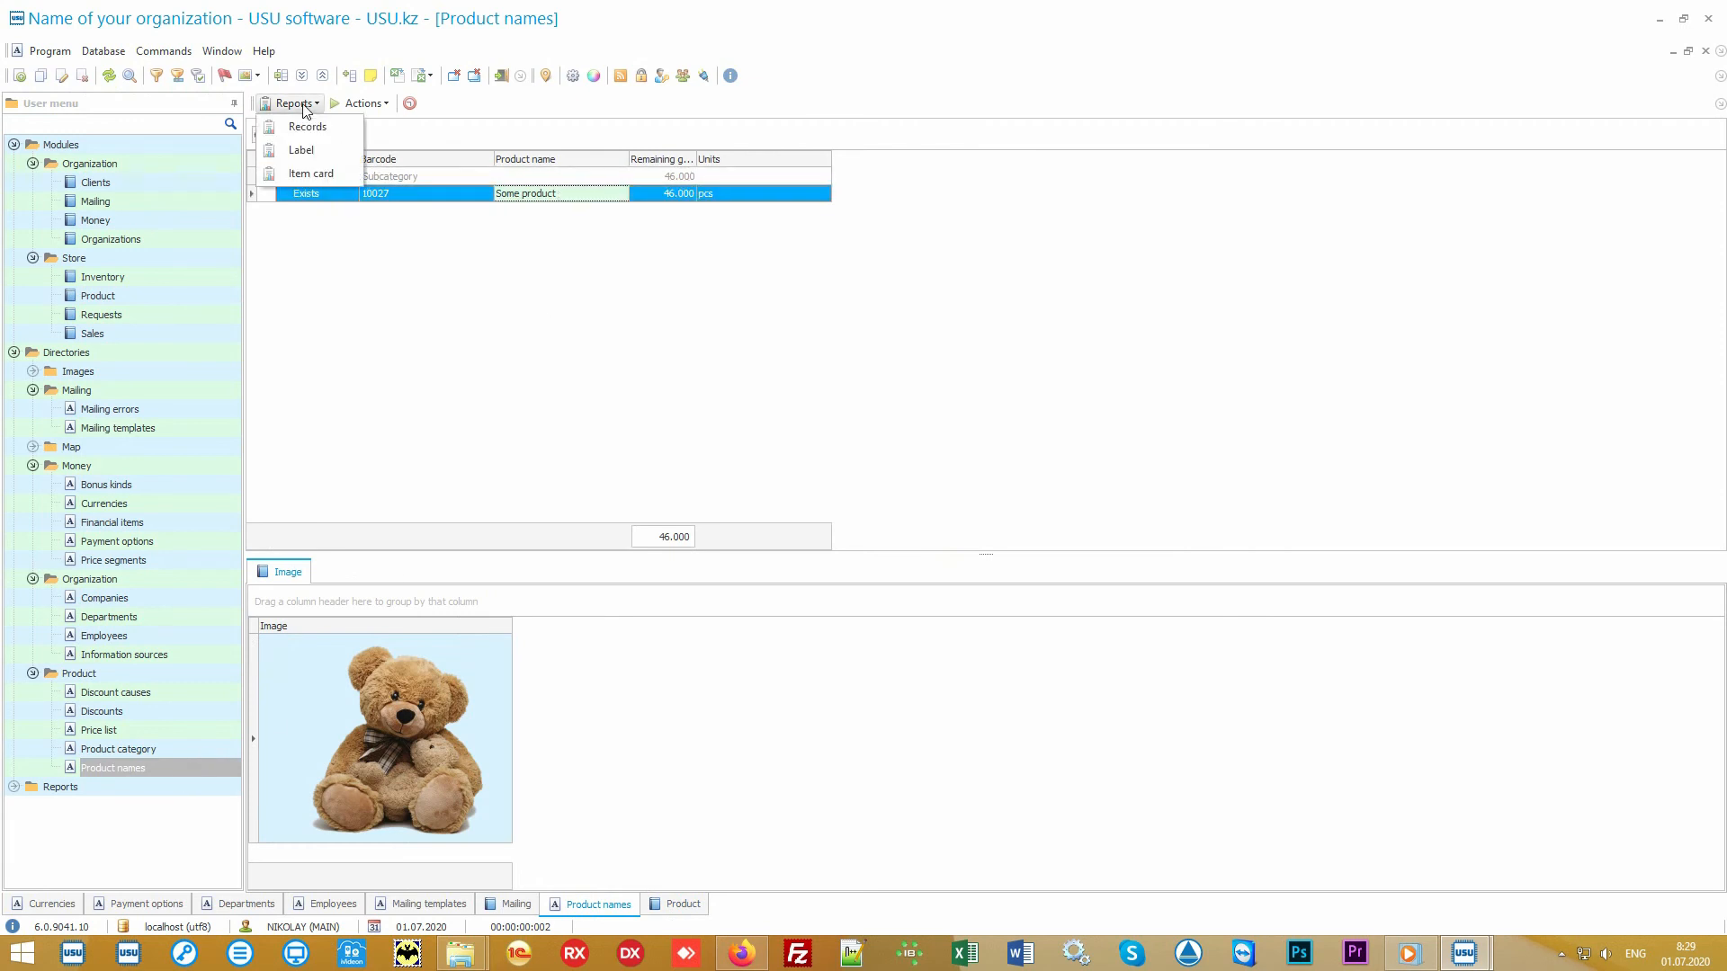
pyautogui.click(342, 133)
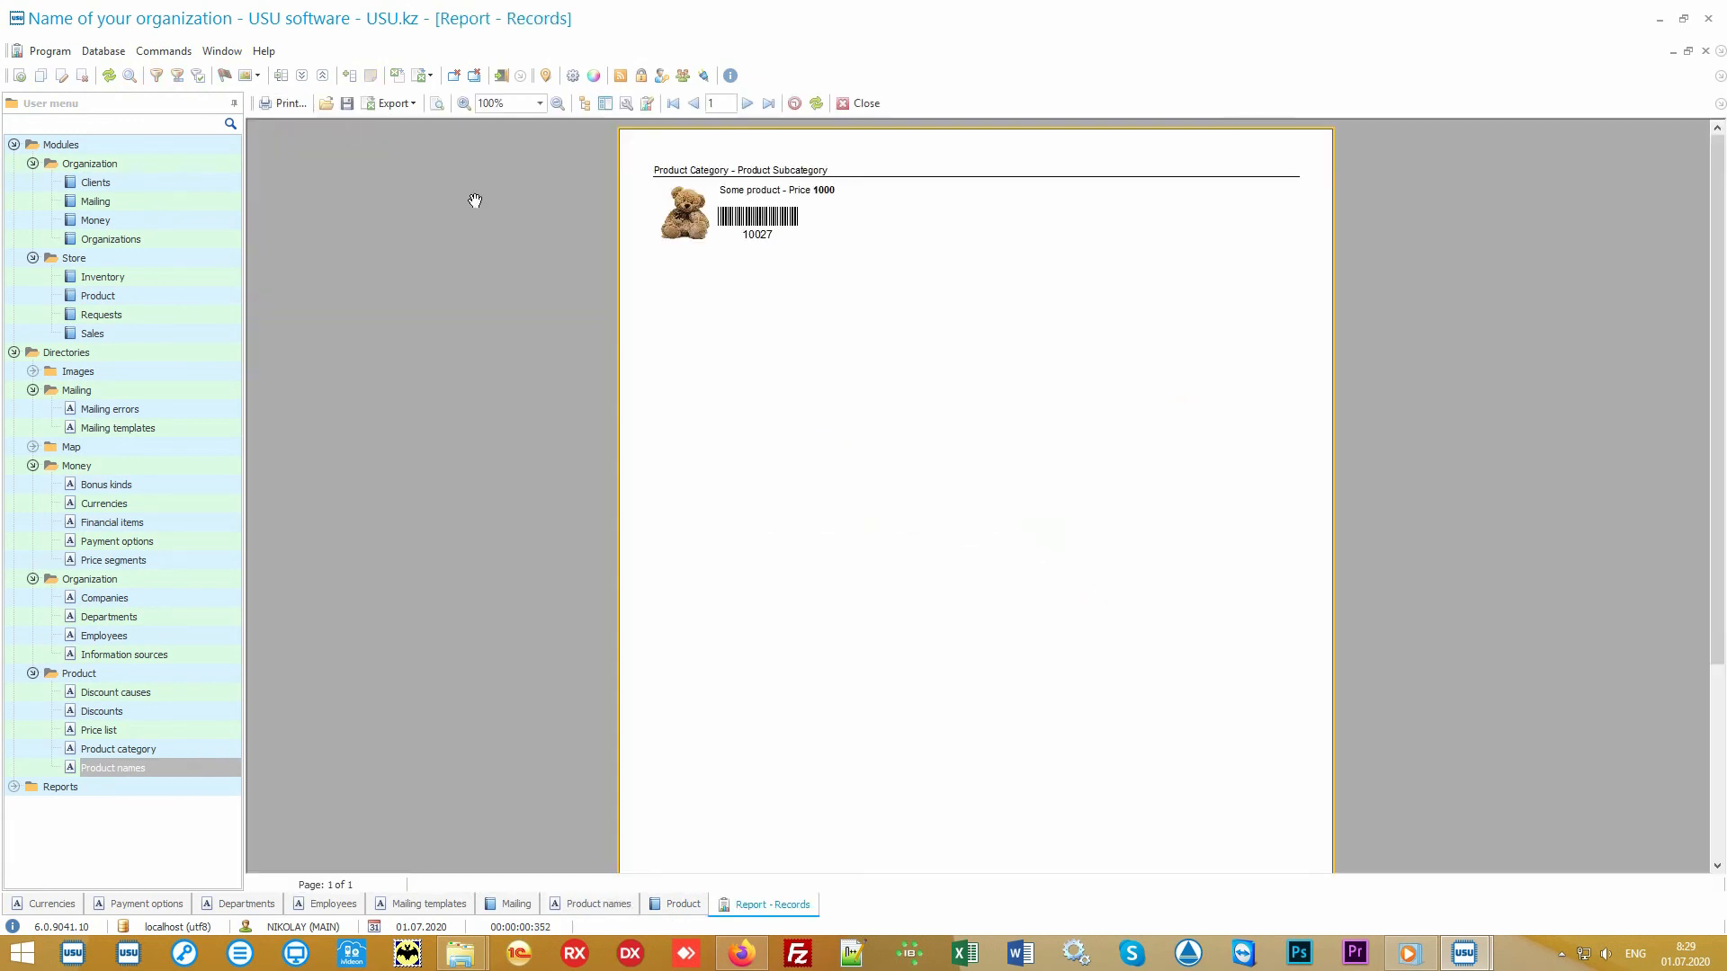
pyautogui.scroll(3, 833, 352)
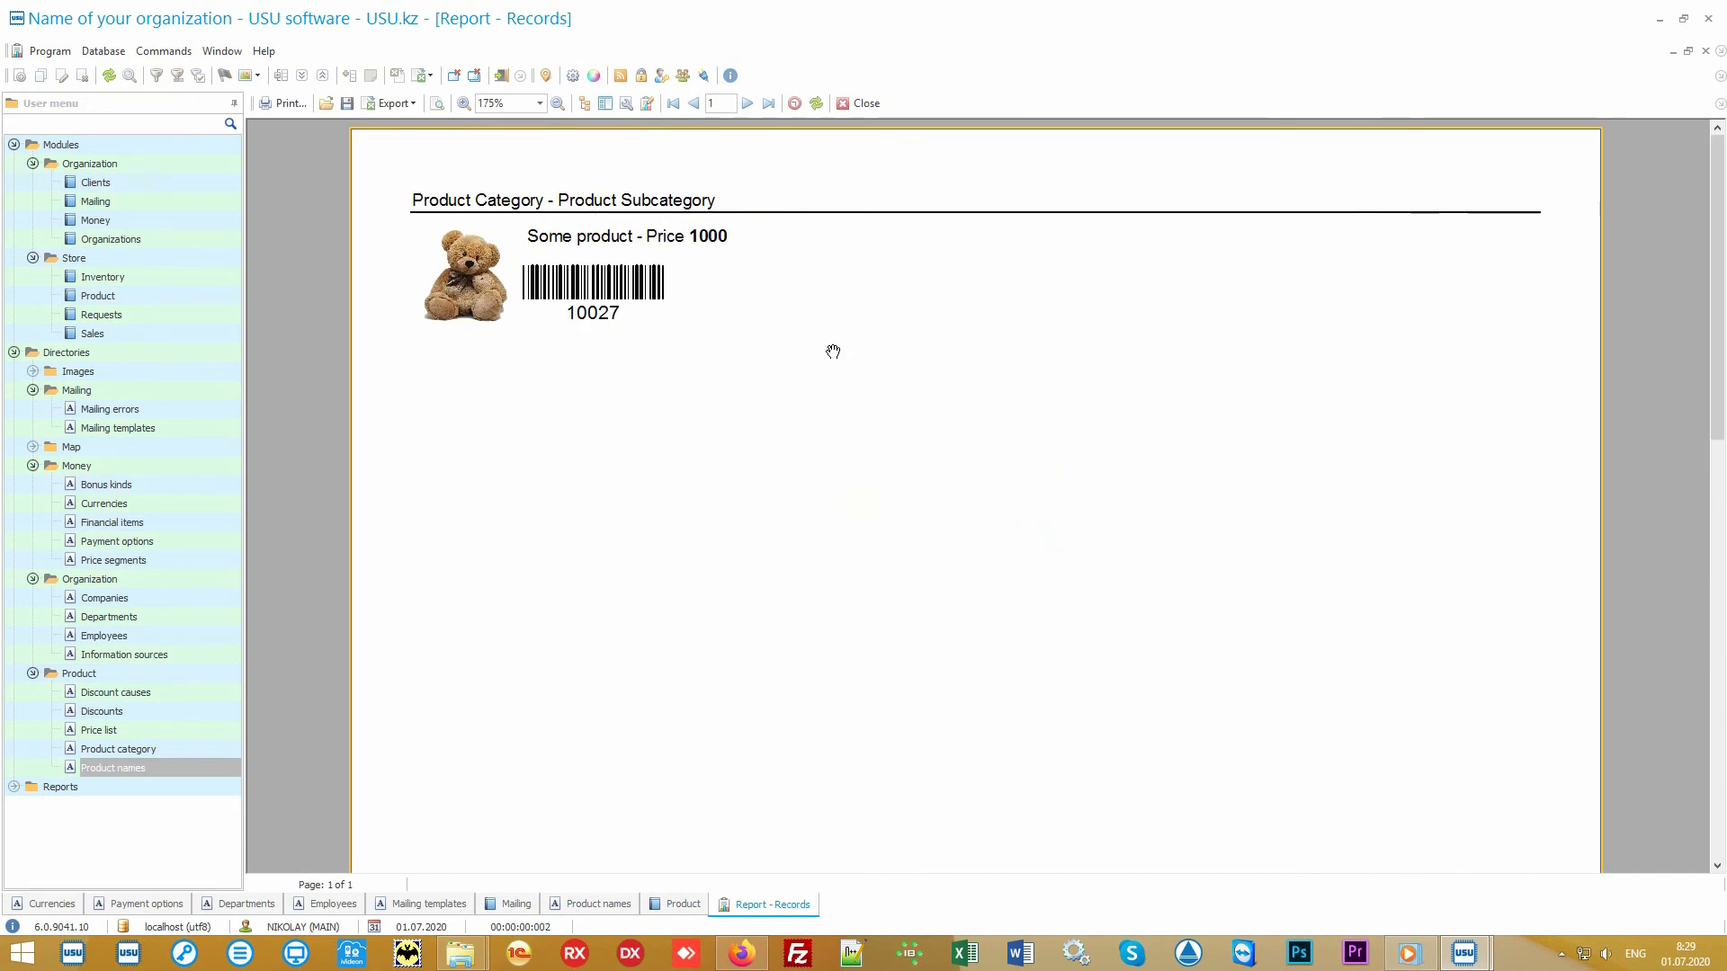
pyautogui.click(849, 105)
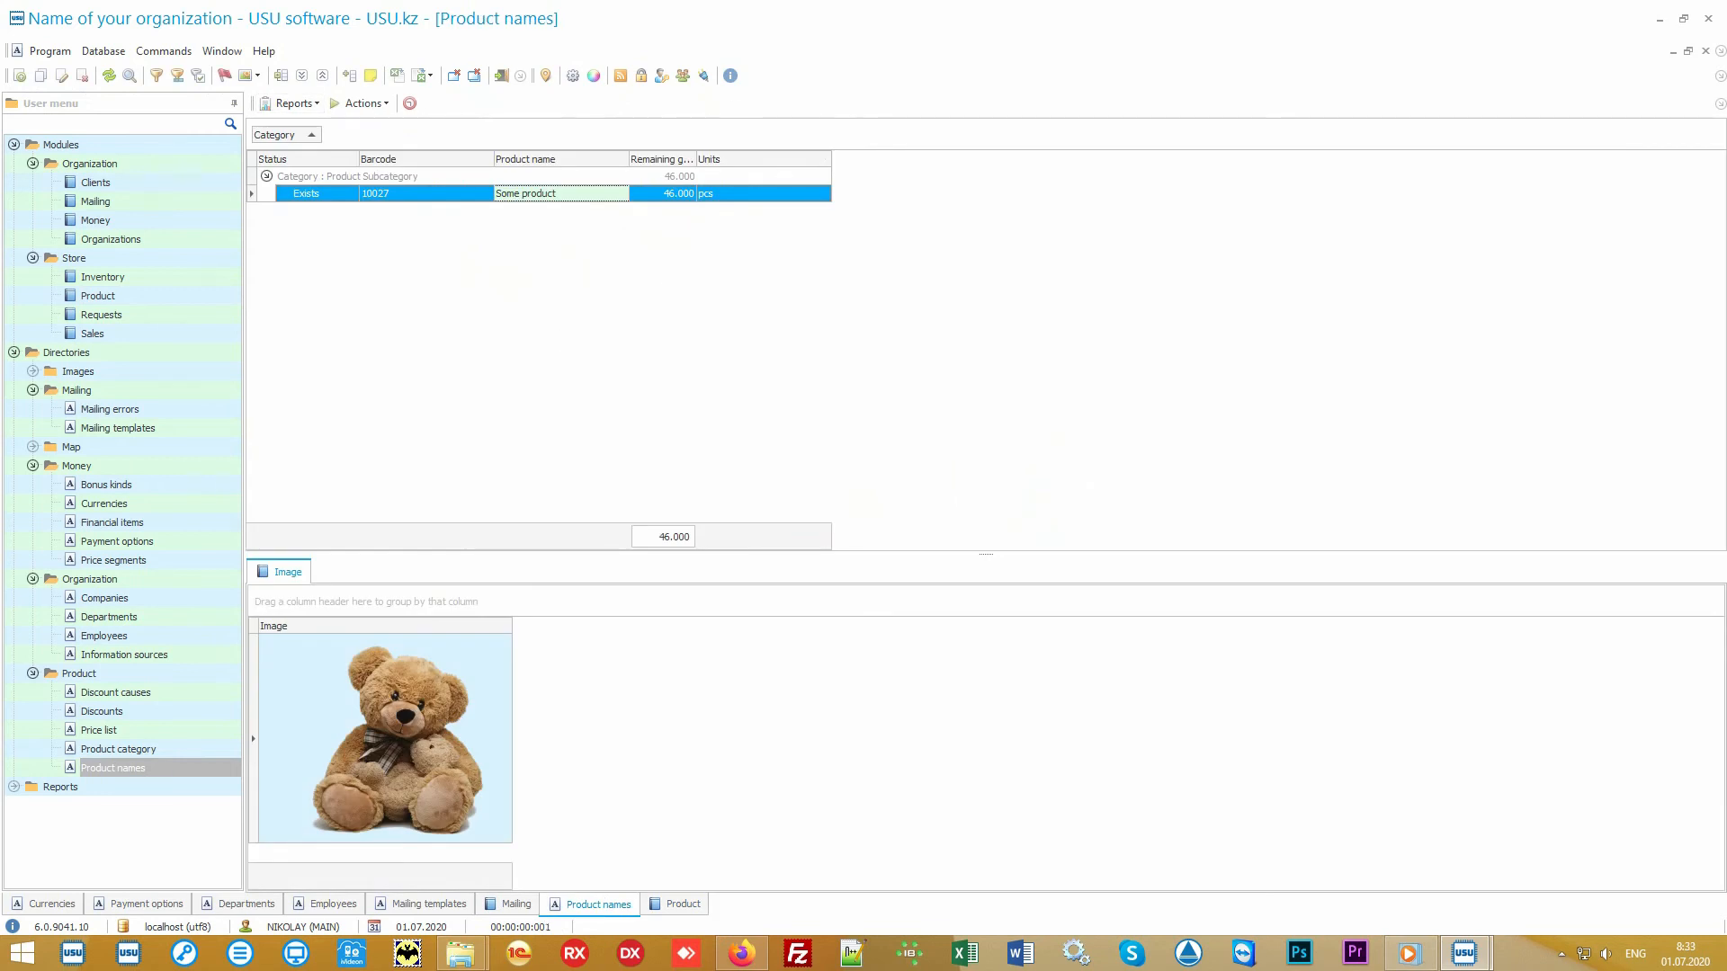
# - Reopen the Product module and examine the Main store delivery and the transfer from Main store to Branch 1
pyautogui.click(202, 299)
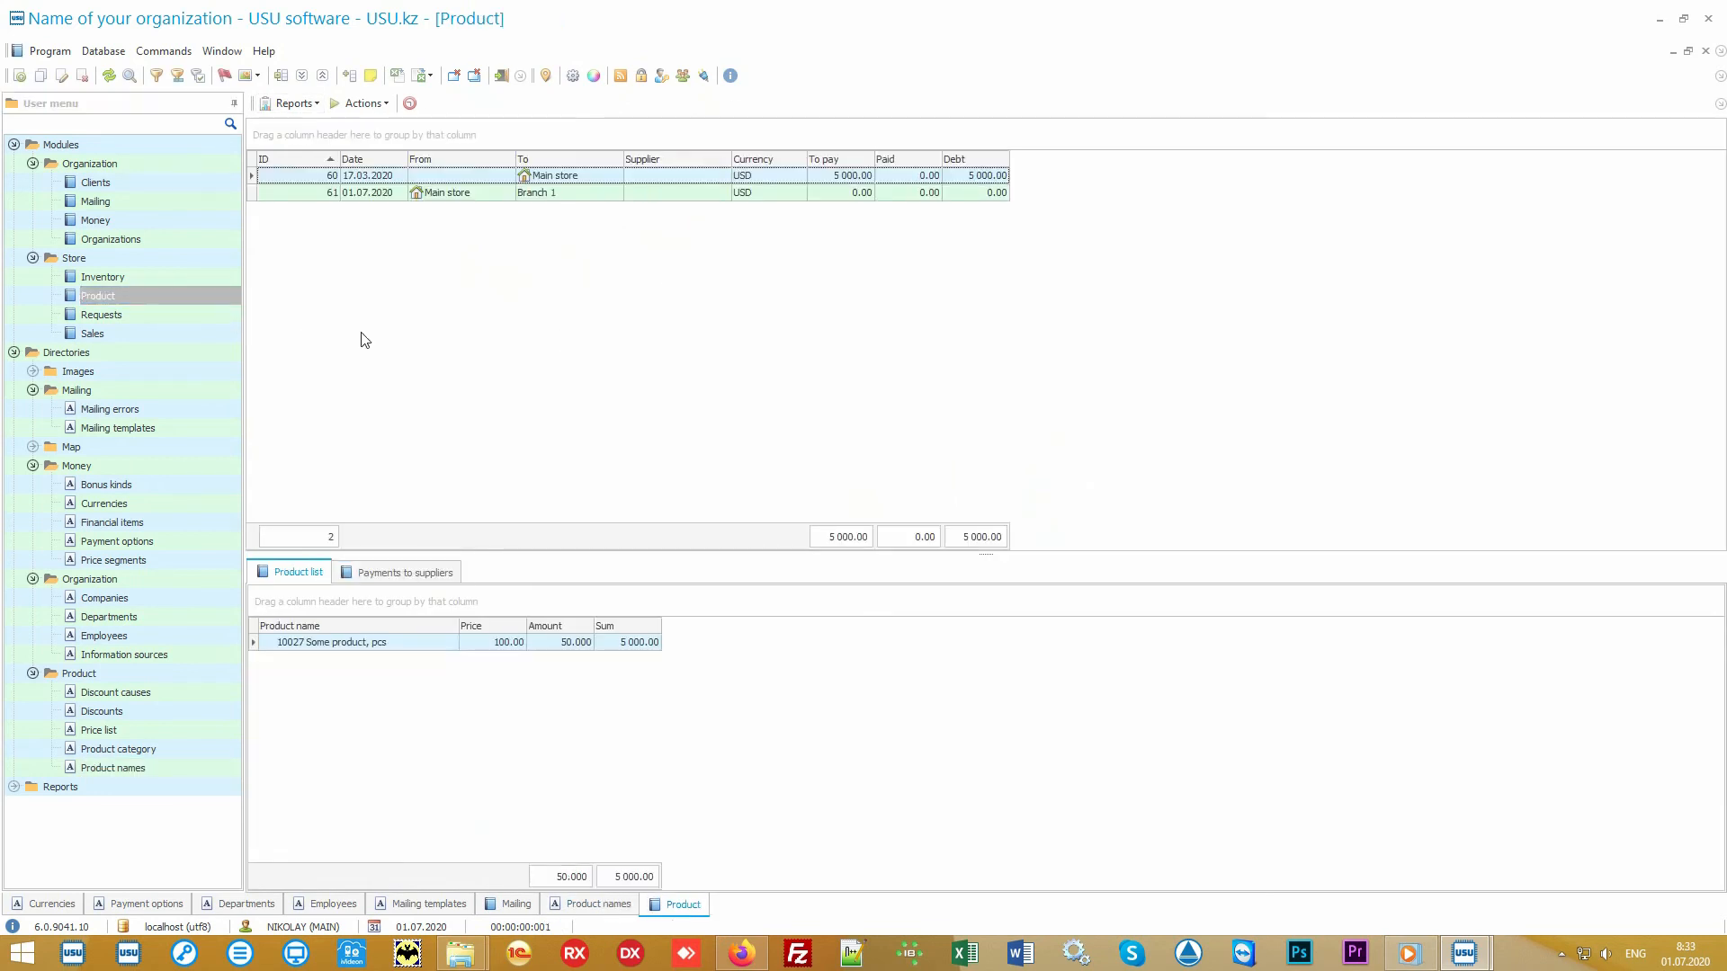
pyautogui.click(594, 182)
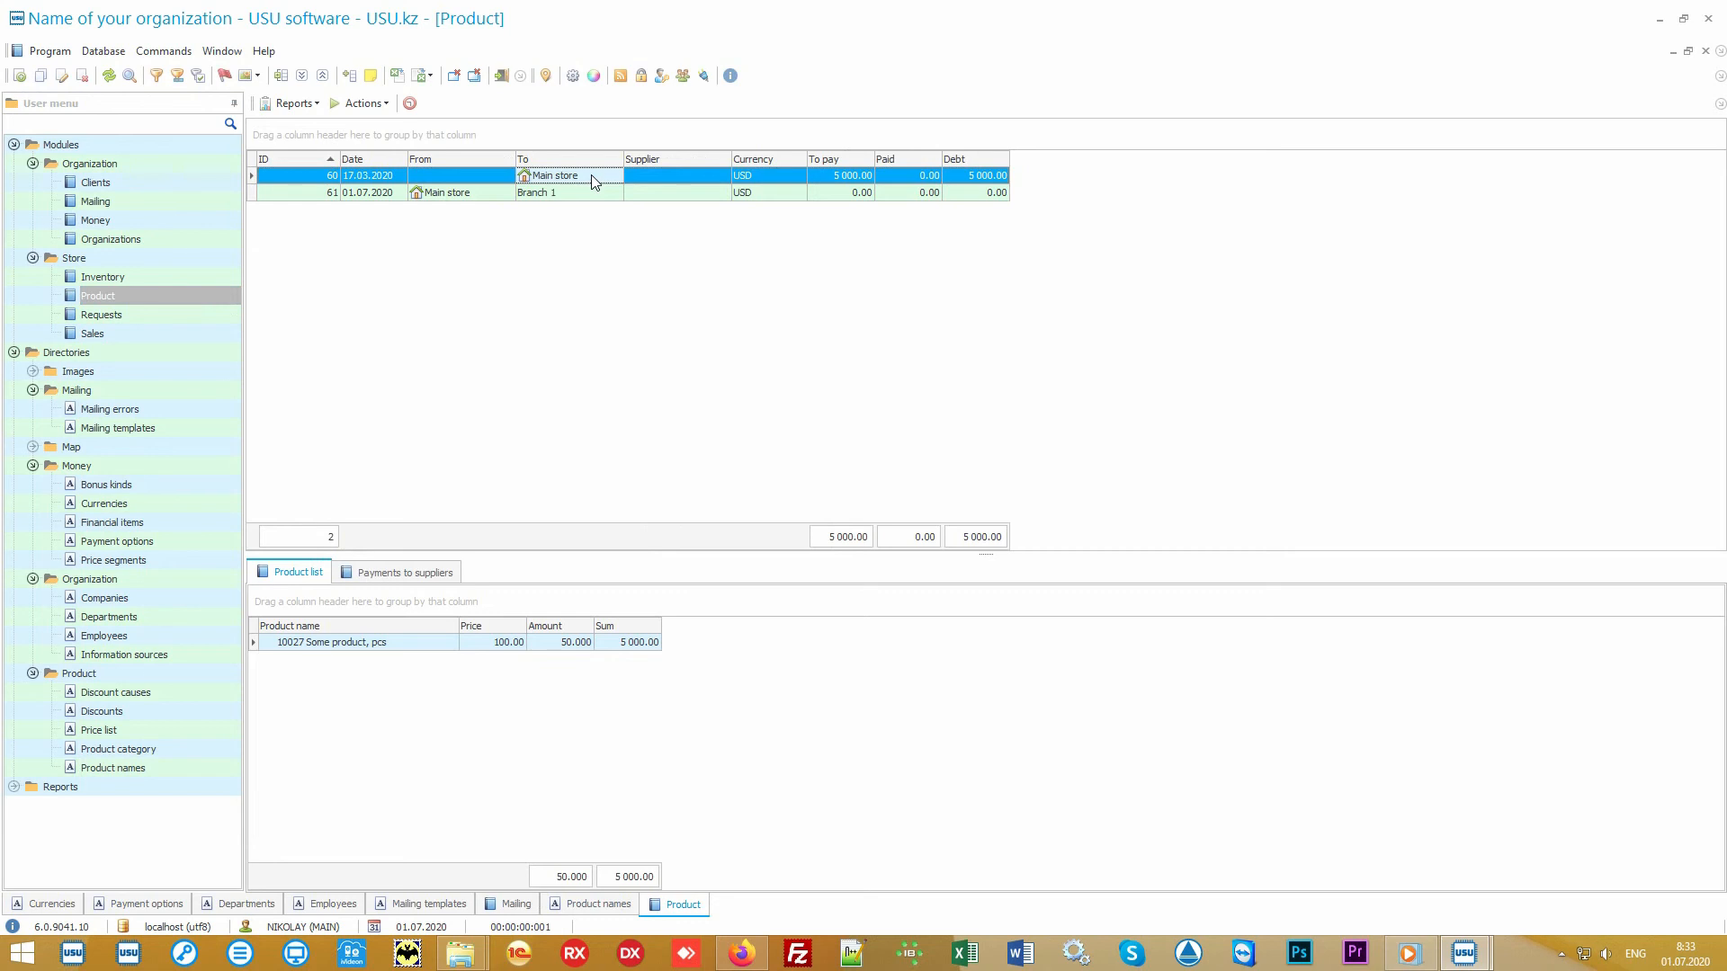
pyautogui.click(481, 200)
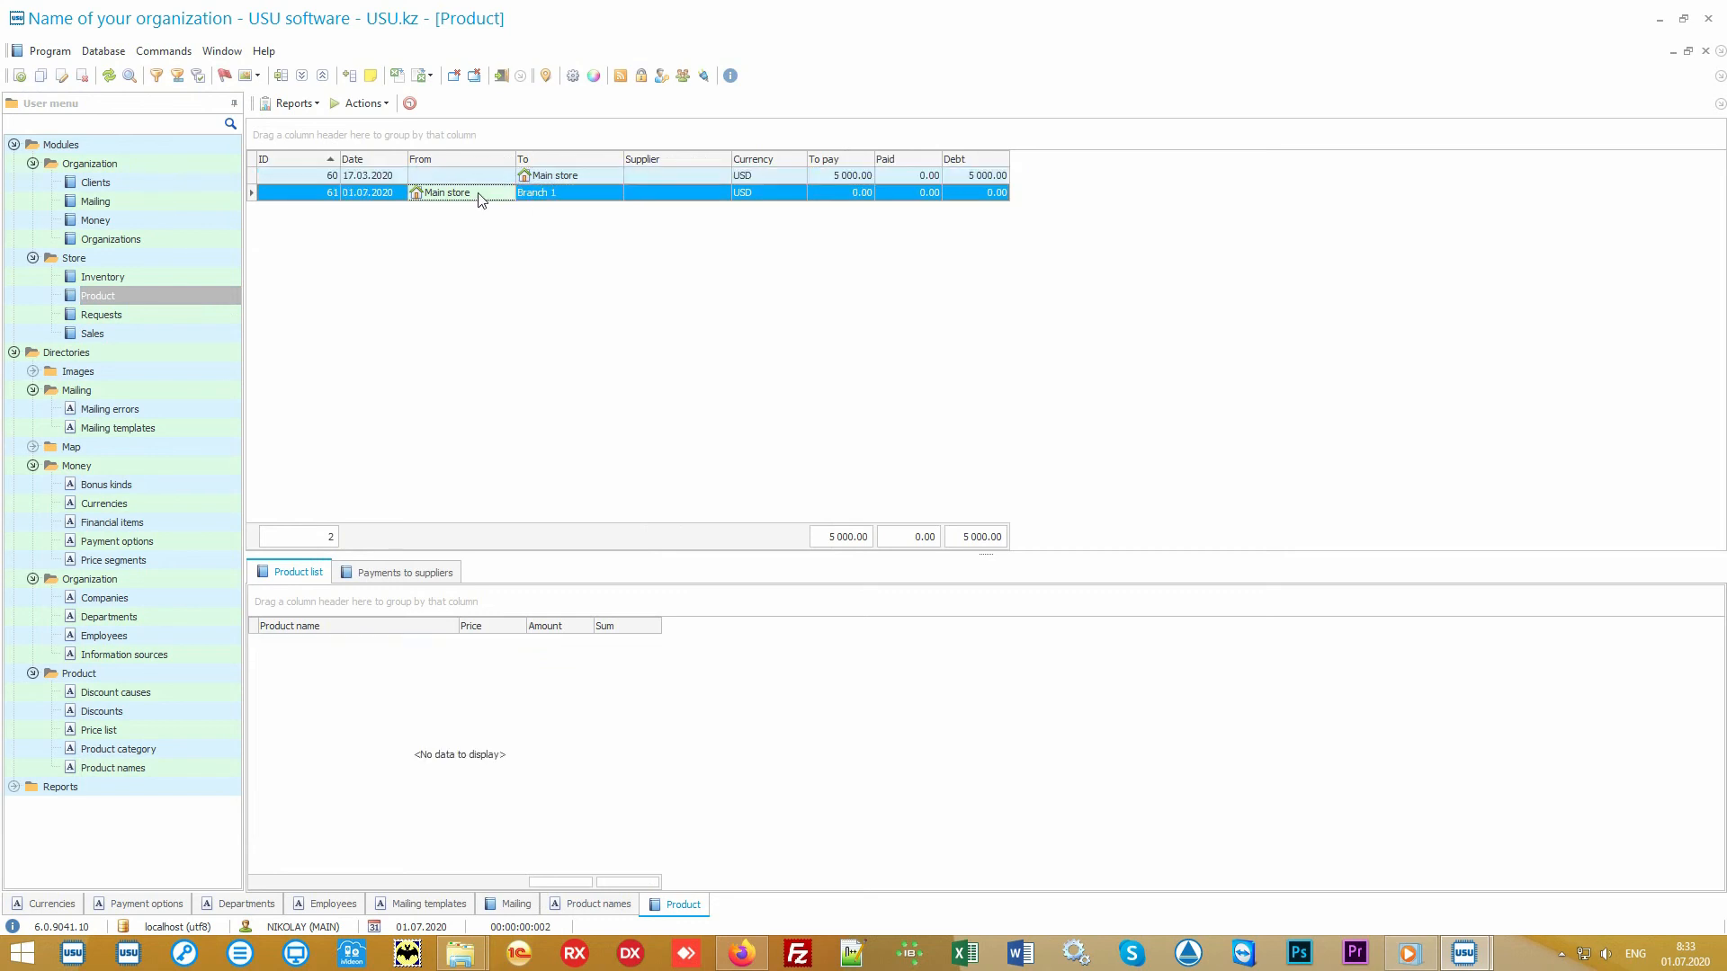
pyautogui.click(565, 190)
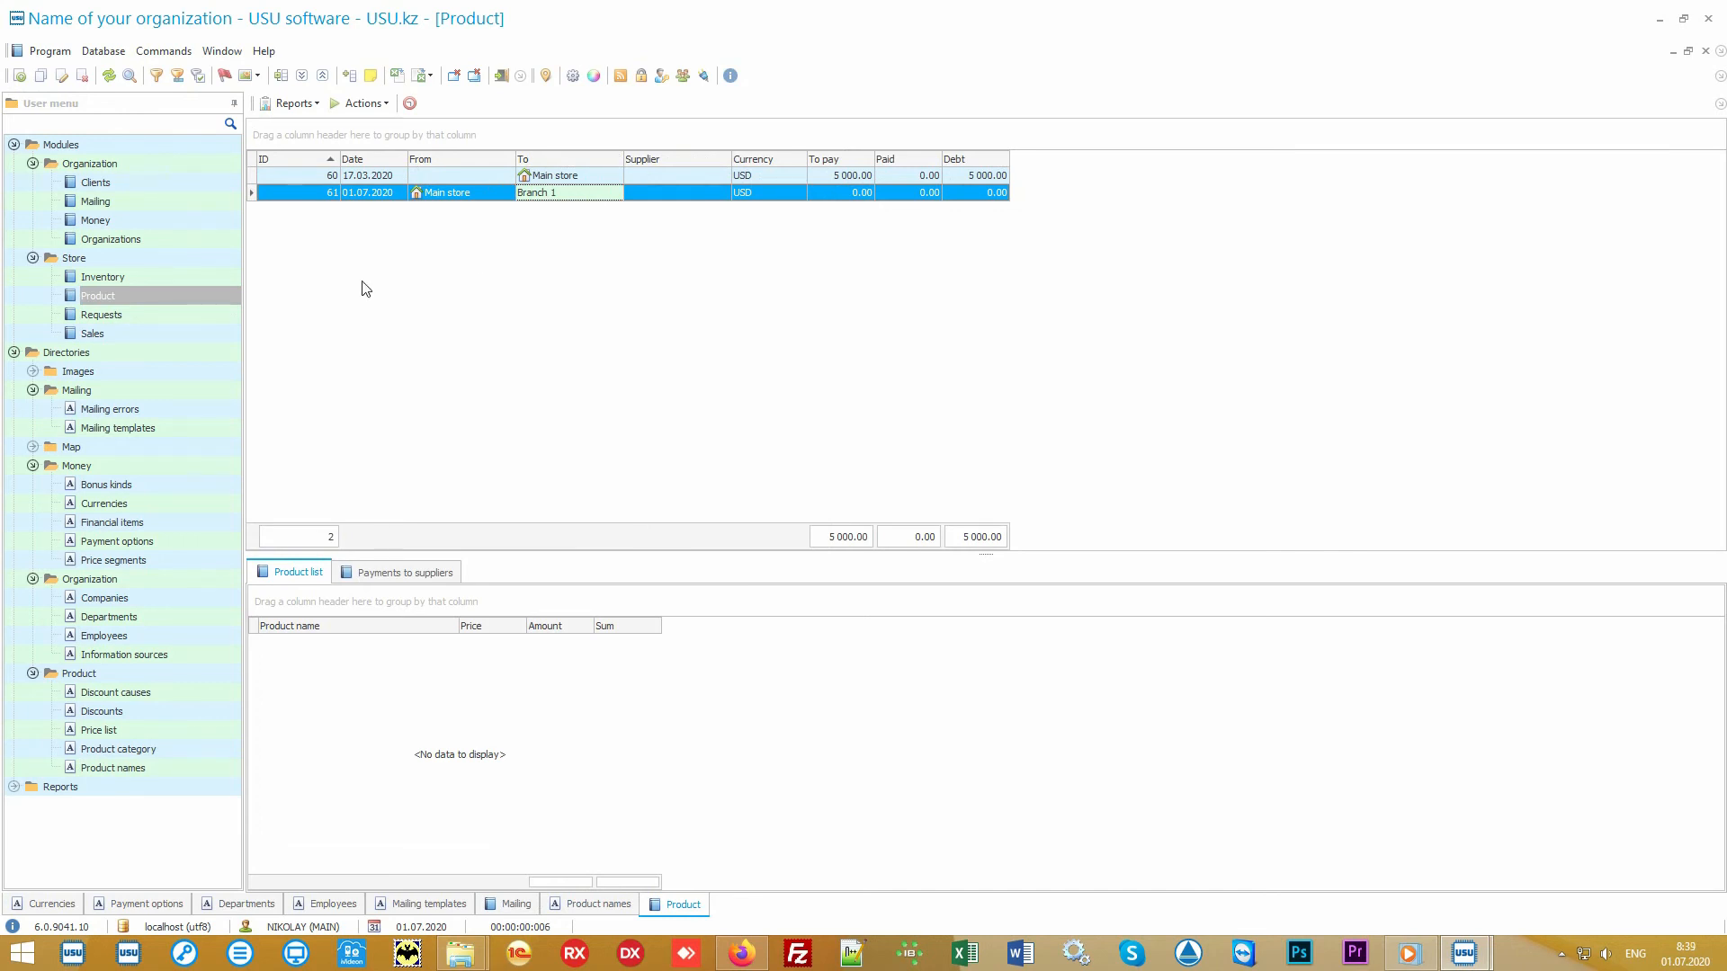
# - Open the Sales module and examine its search criteria, from ID, Organization and Store through sell dates, Seller and Client
pyautogui.click(170, 333)
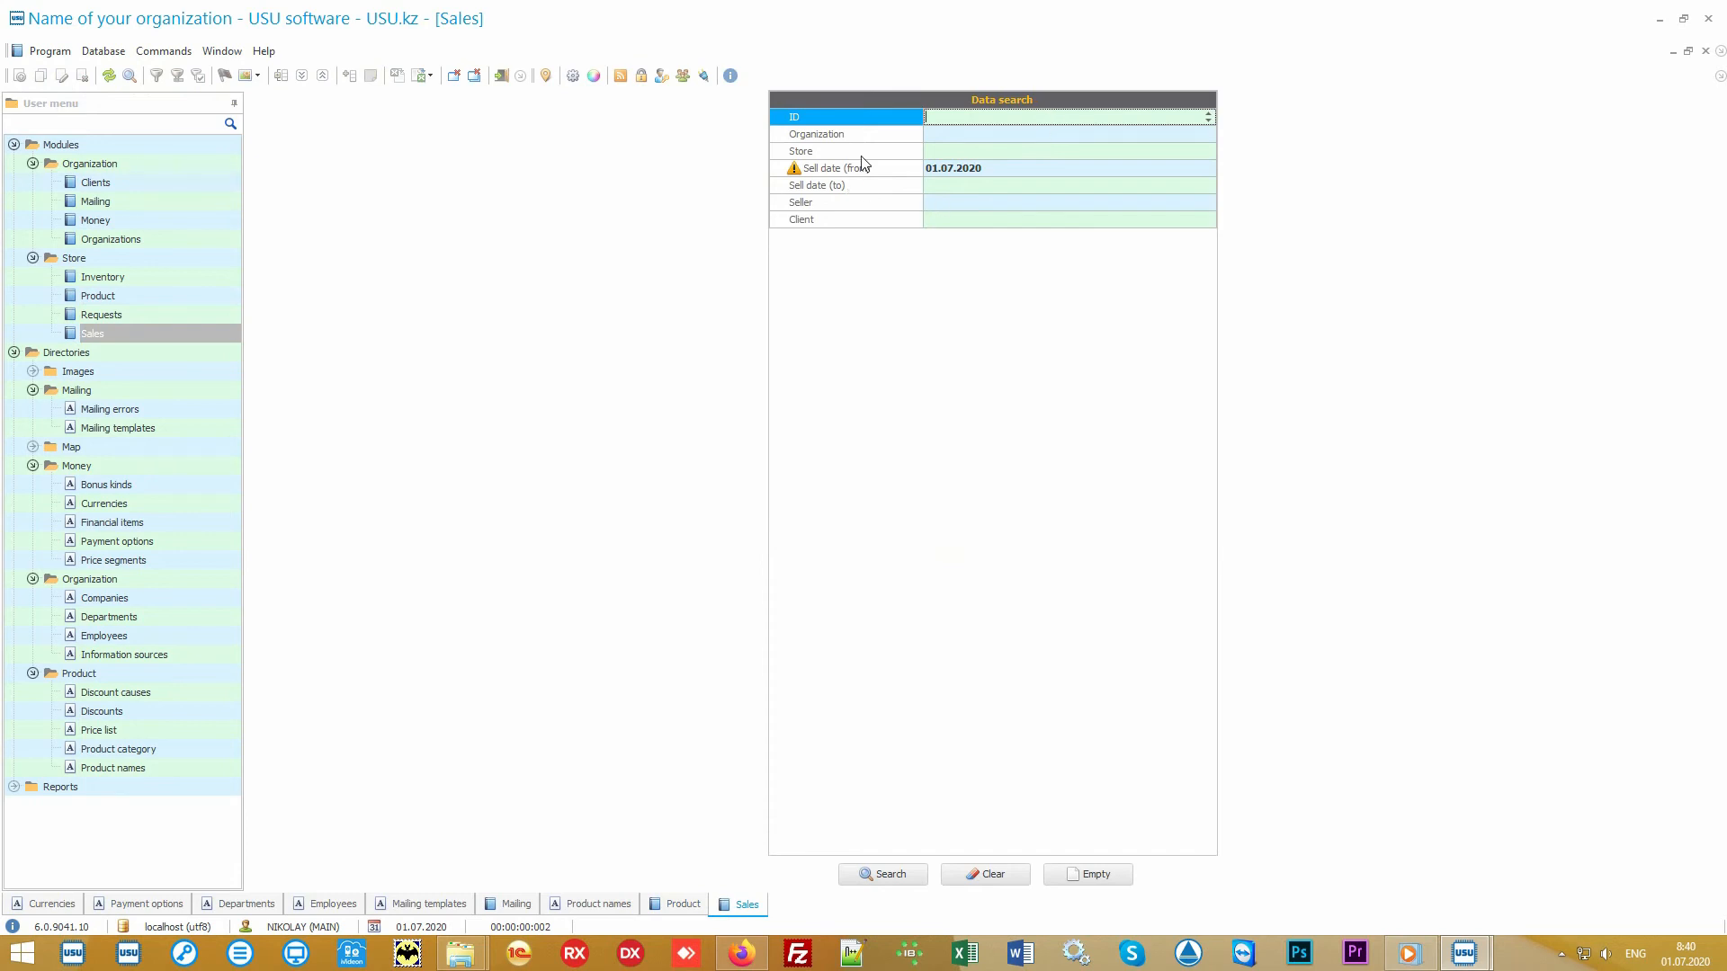
pyautogui.press('Down')
pyautogui.press('Down')
pyautogui.press('Down')
pyautogui.press('Down')
pyautogui.press('Down')
pyautogui.press('Down')
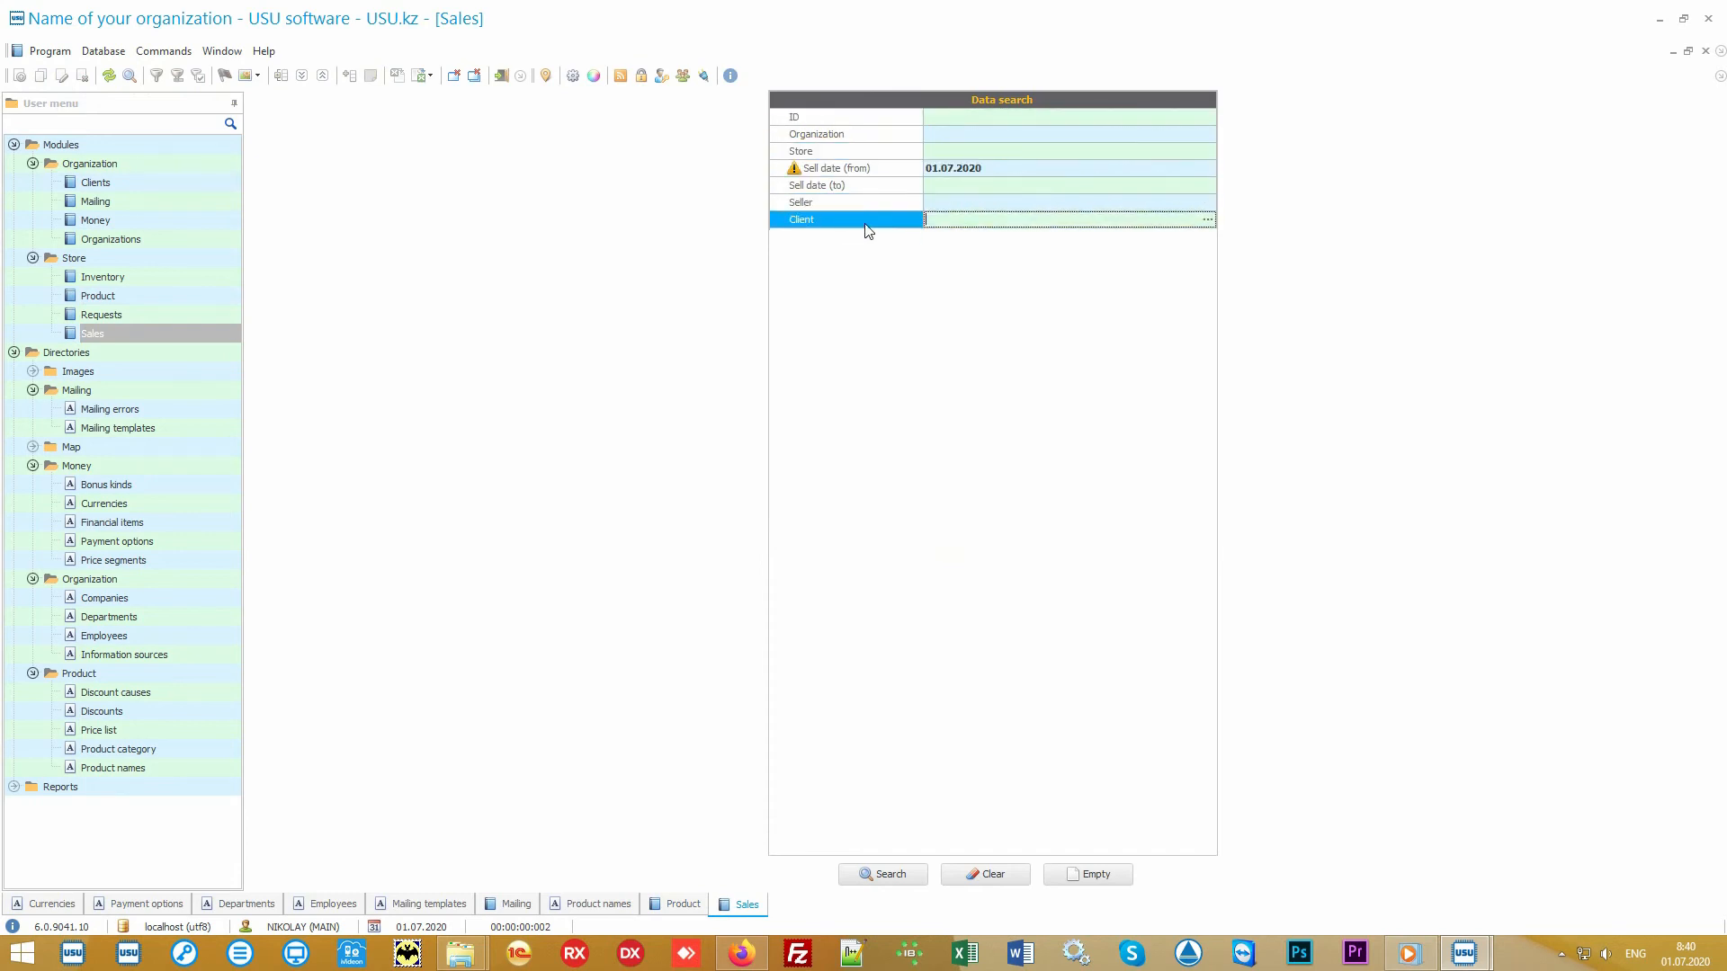
pyautogui.press('Up')
pyautogui.press('Up')
pyautogui.press('Up')
pyautogui.press('Up')
pyautogui.press('Up')
pyautogui.press('Up')
pyautogui.press('Down')
pyautogui.press('Down')
pyautogui.press('Down')
pyautogui.press('Down')
pyautogui.press('Down')
pyautogui.press('Down')
pyautogui.click(858, 147)
pyautogui.click(864, 116)
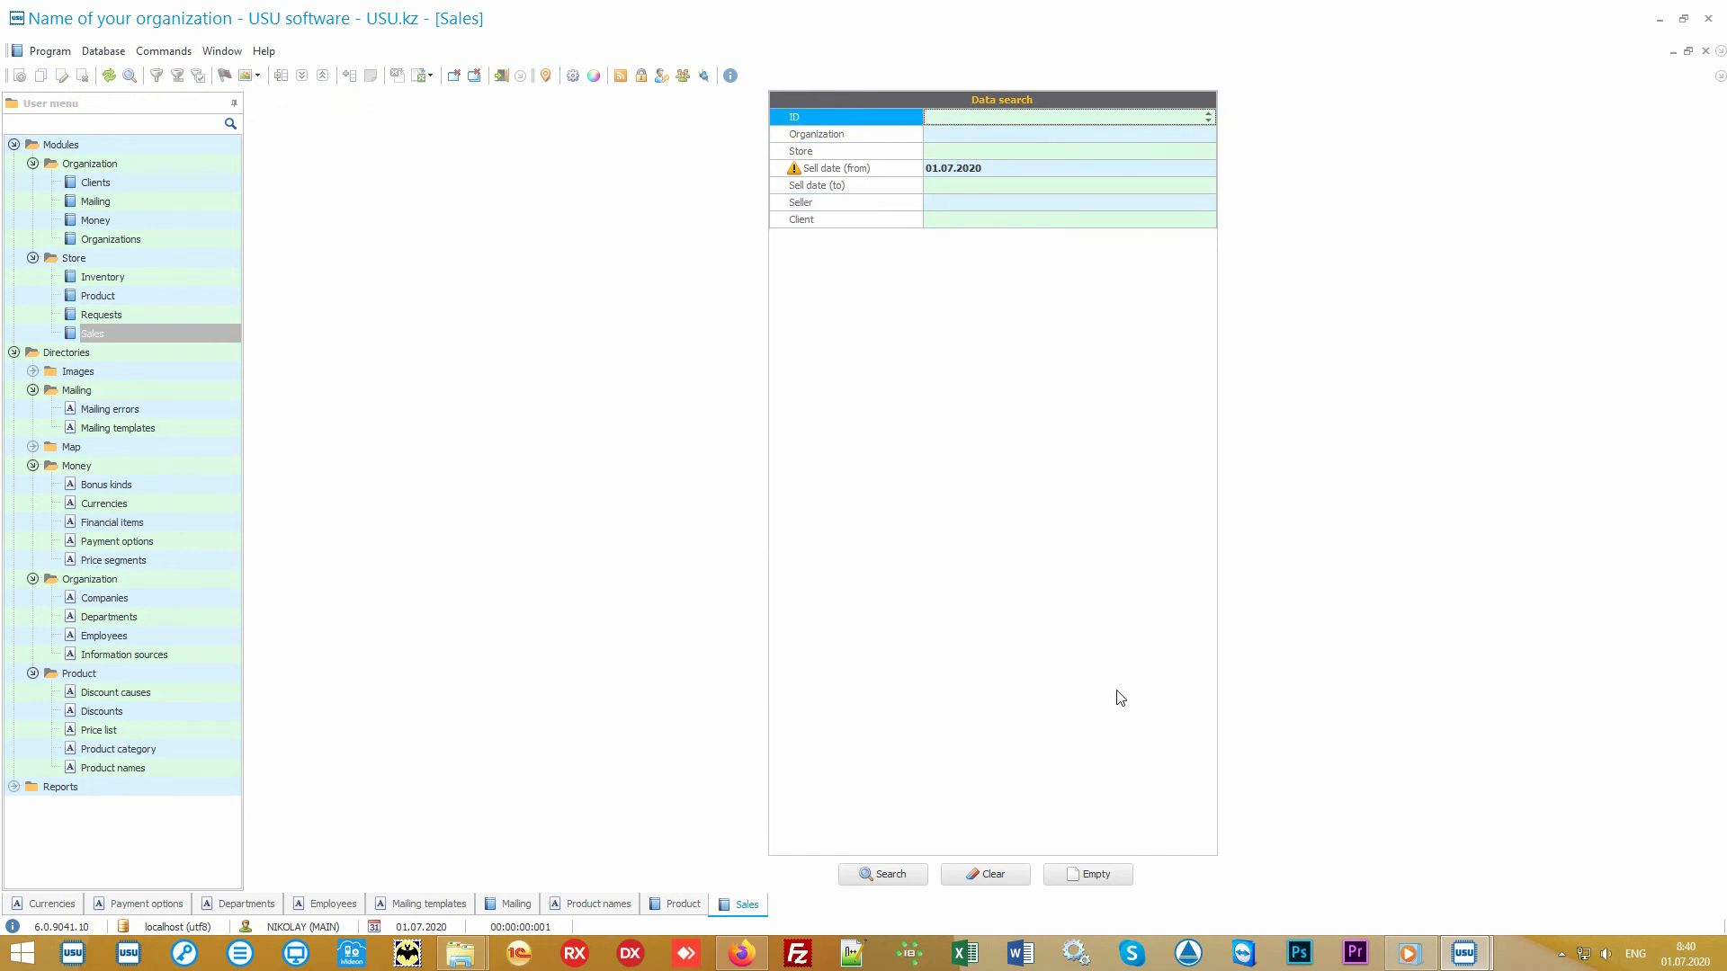
# - Run the search for sales dated from 01.07.2020 and start the Sell action for a new sale
pyautogui.click(1004, 880)
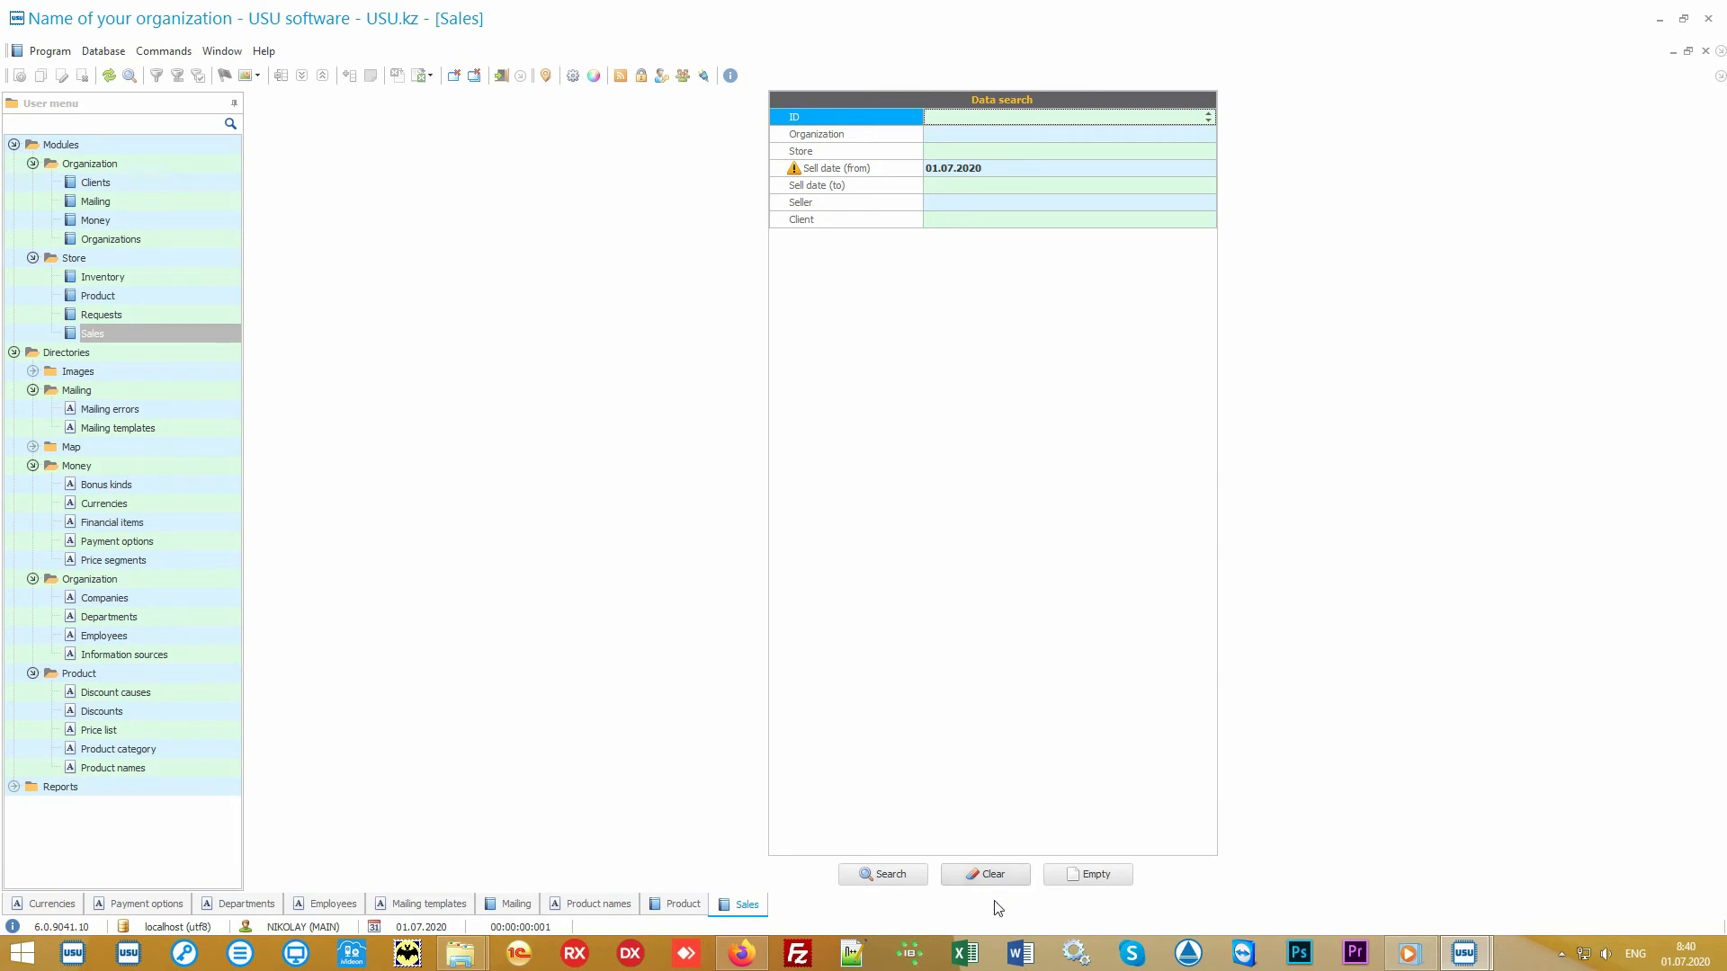
pyautogui.click(896, 880)
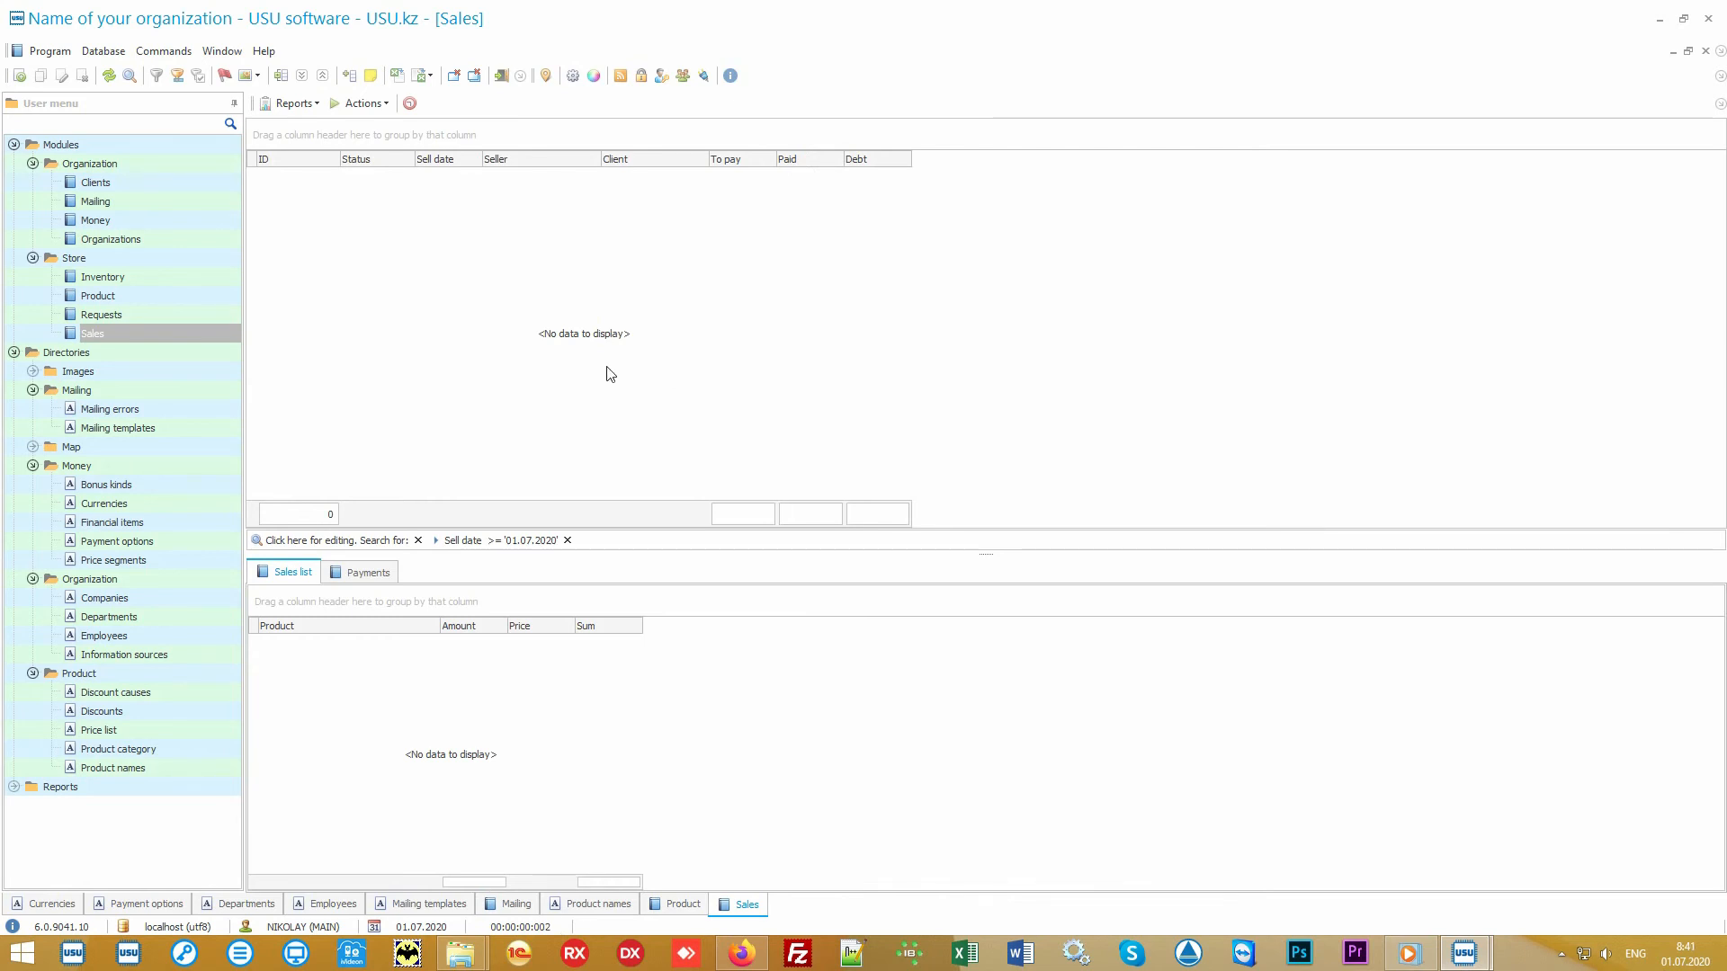
pyautogui.click(365, 104)
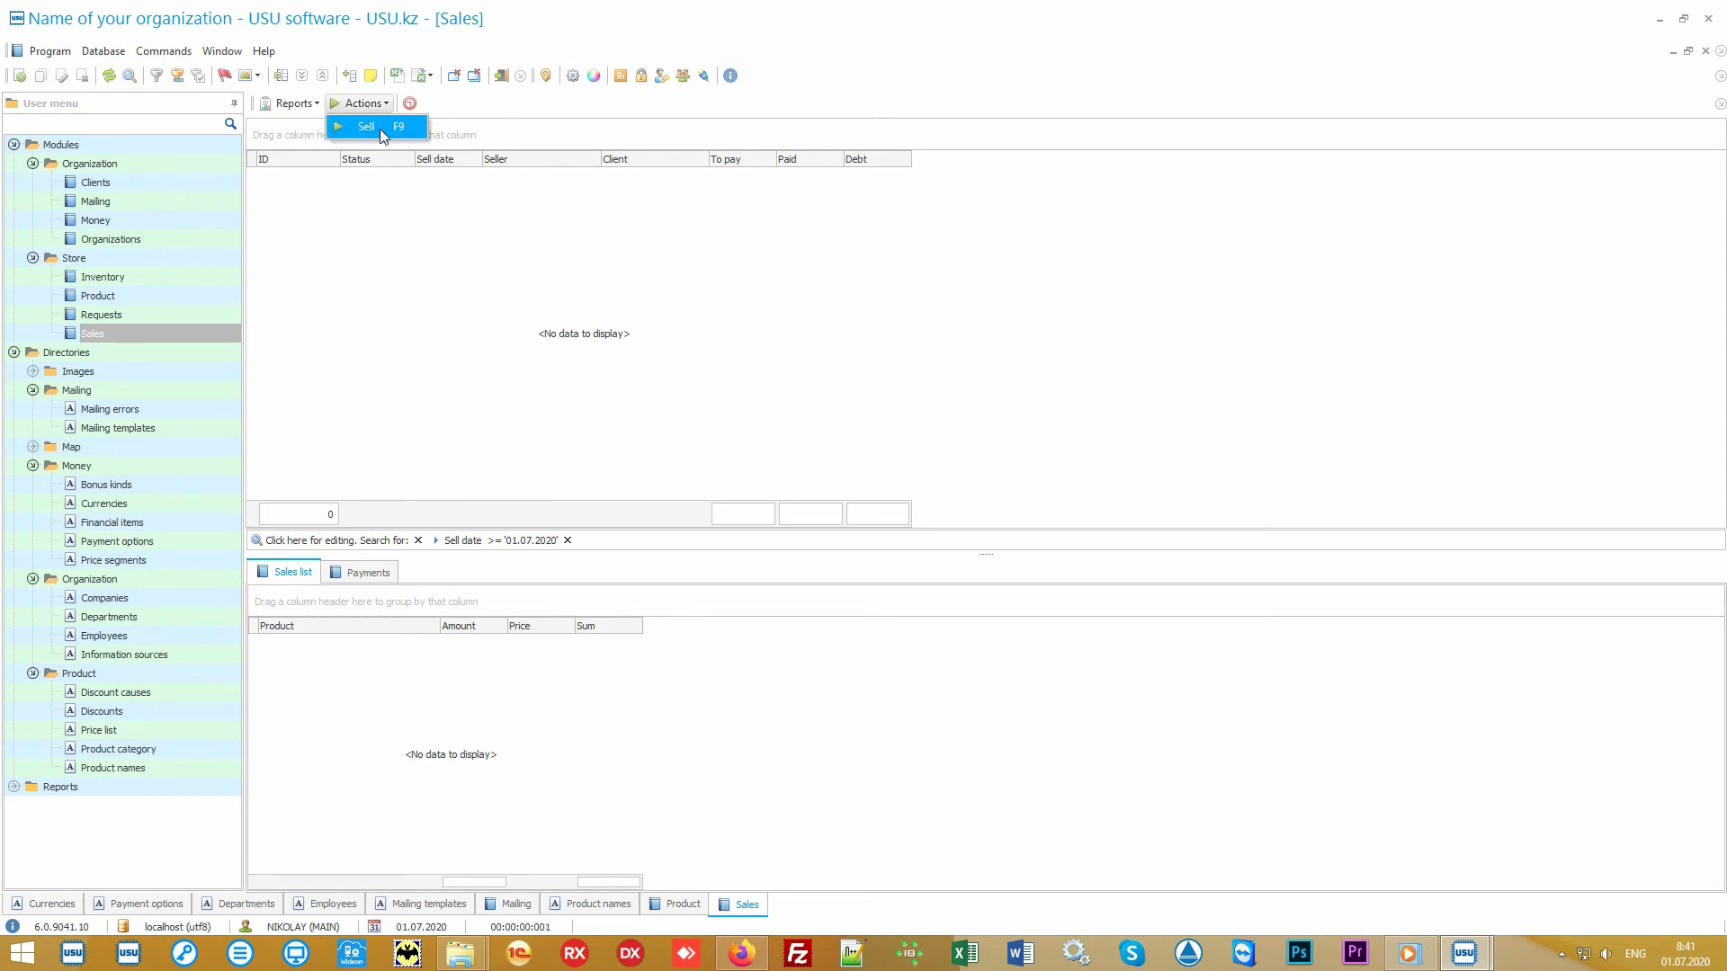
pyautogui.click(380, 130)
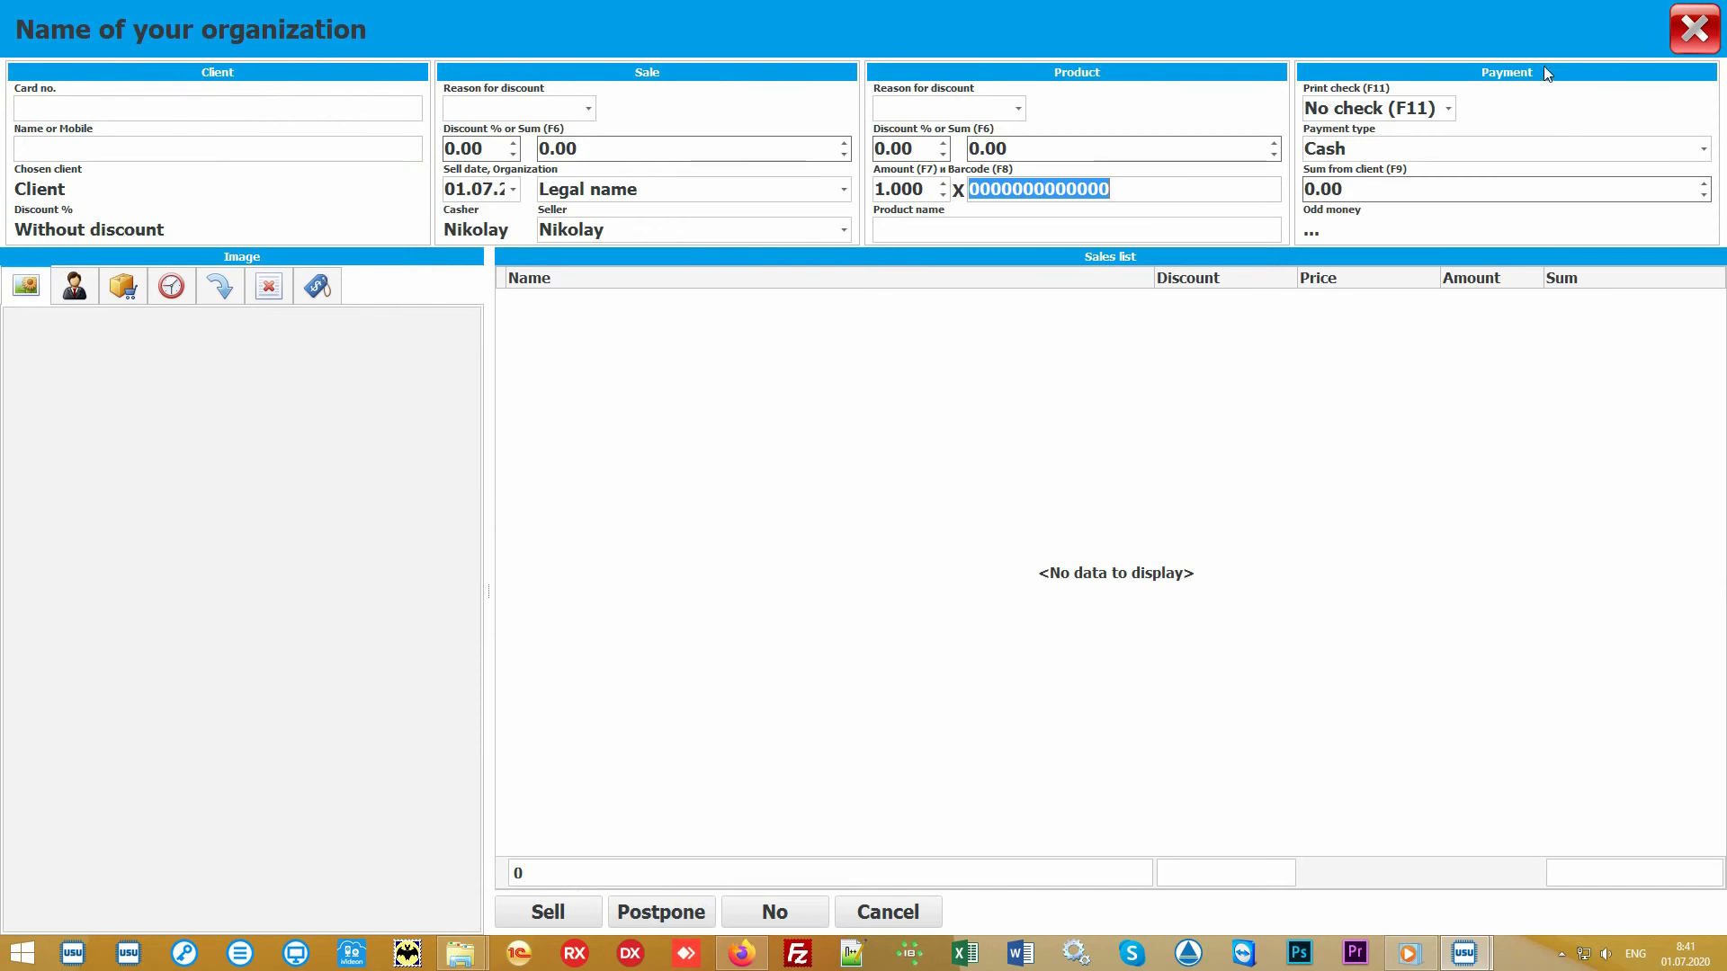
pyautogui.click(788, 452)
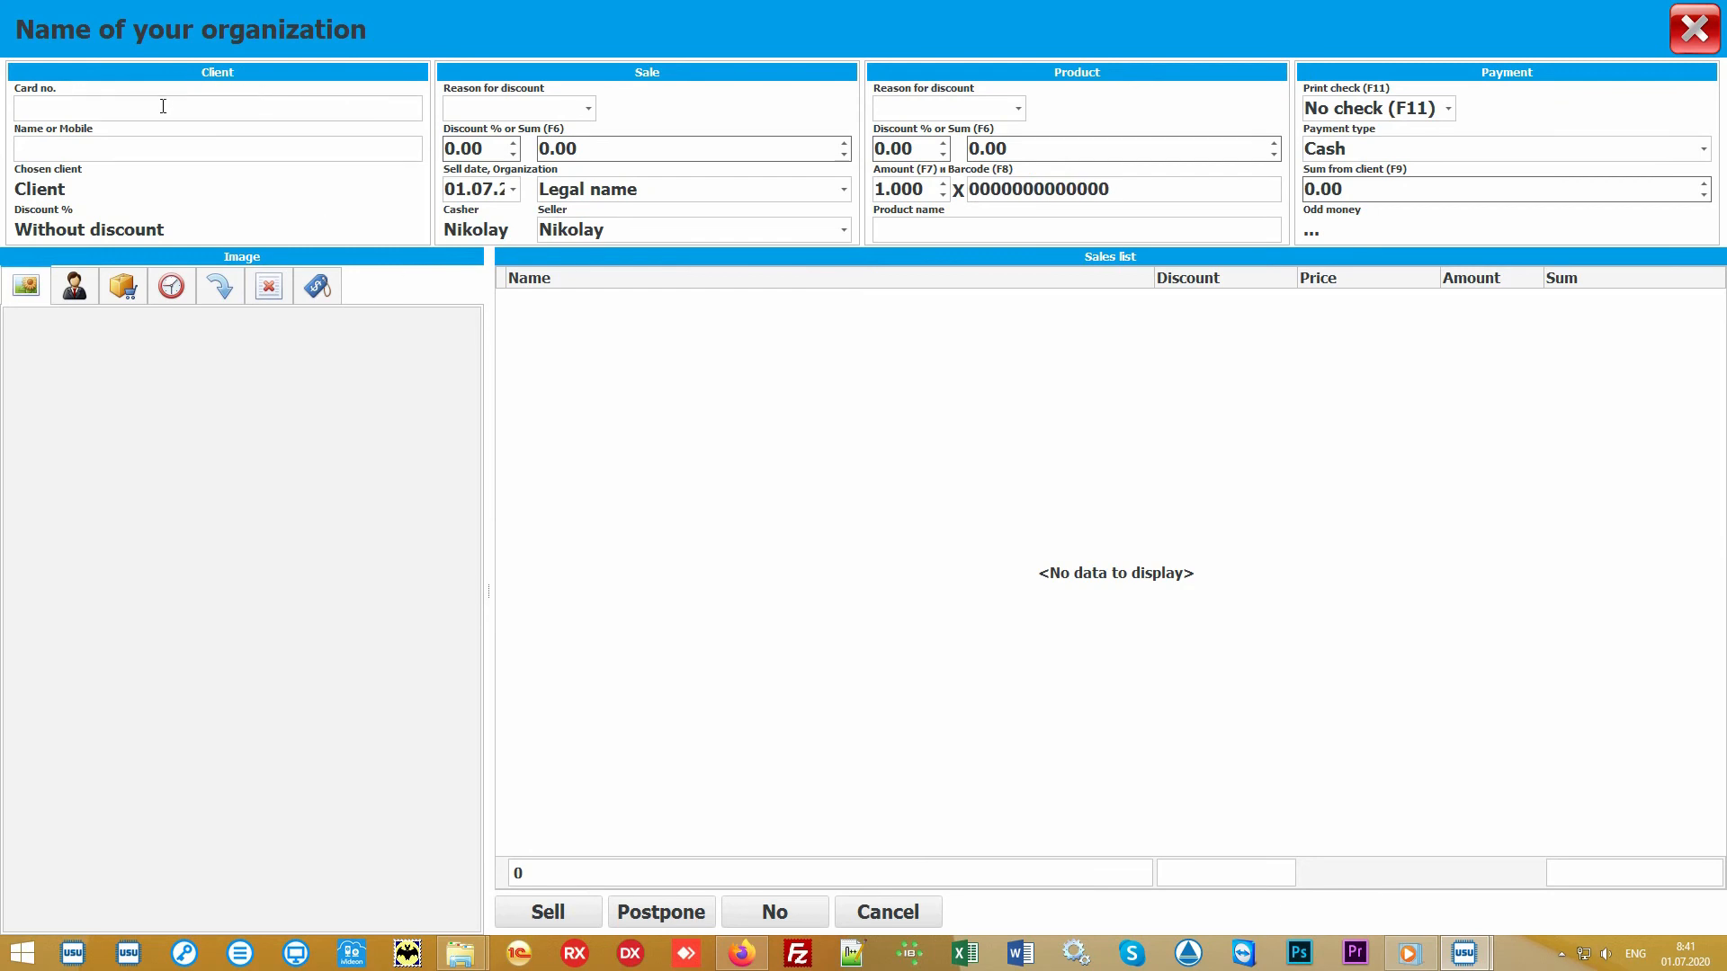
# - Choose the client for the sale by entering their card number
pyautogui.click(136, 107)
pyautogui.write('111')
pyautogui.press('Return')
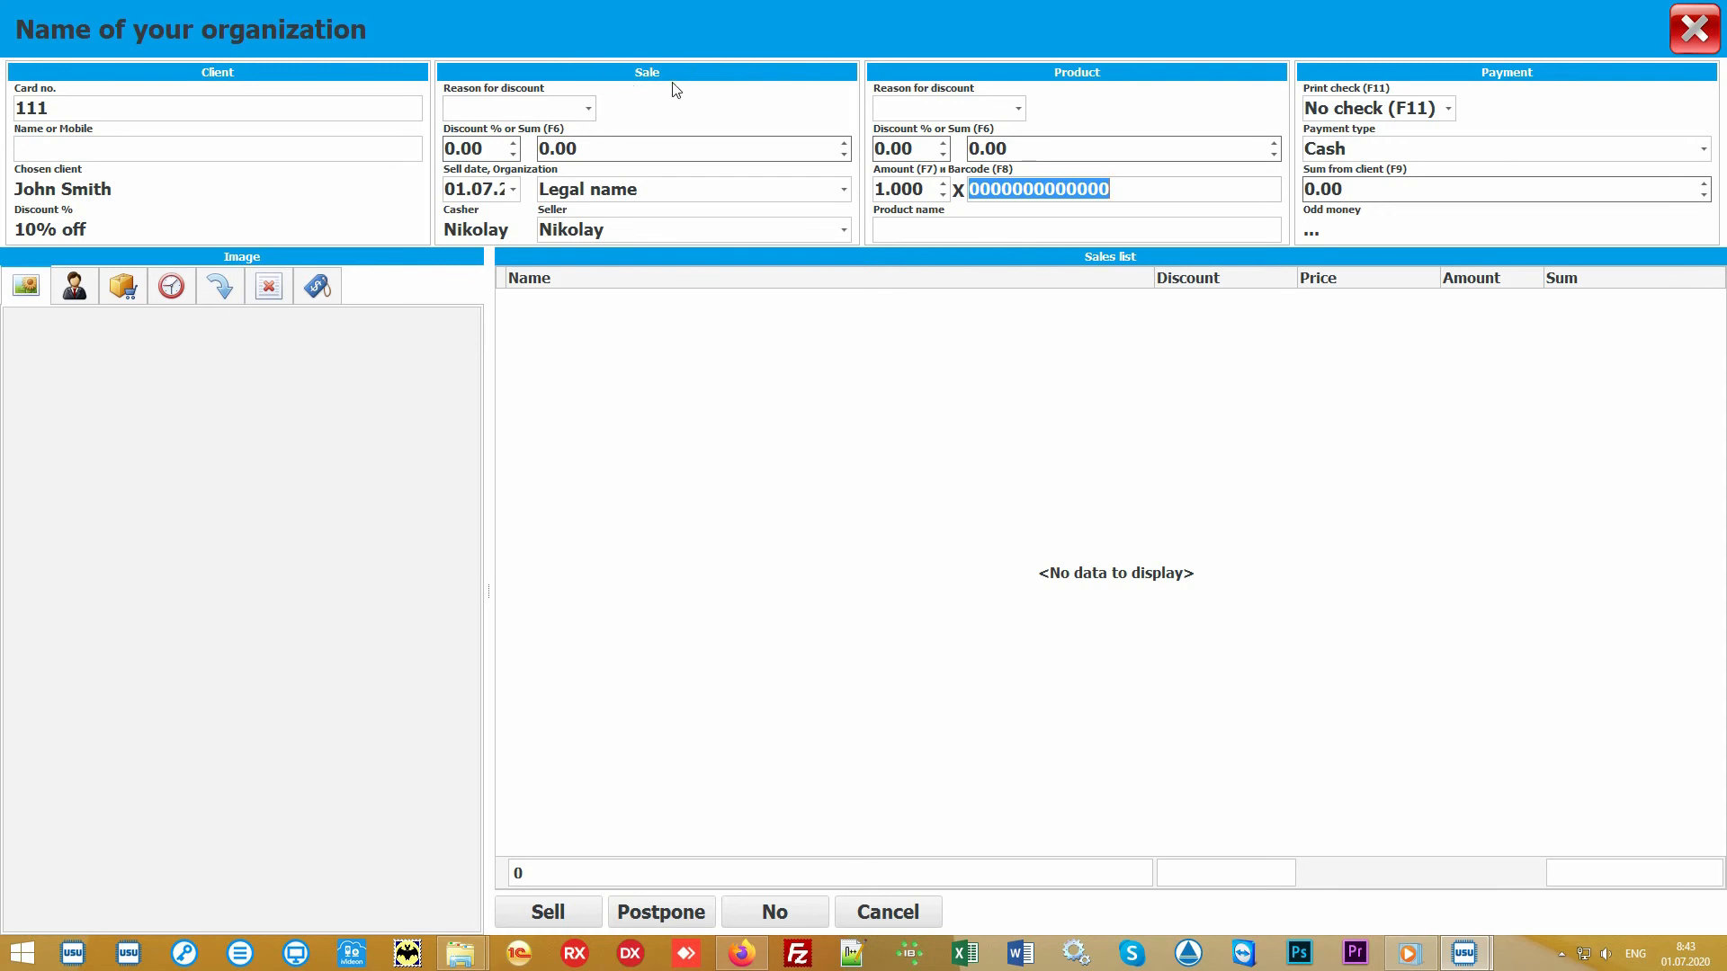
# - Review the organization choices for the sale and select the current cashier as the seller
pyautogui.click(842, 193)
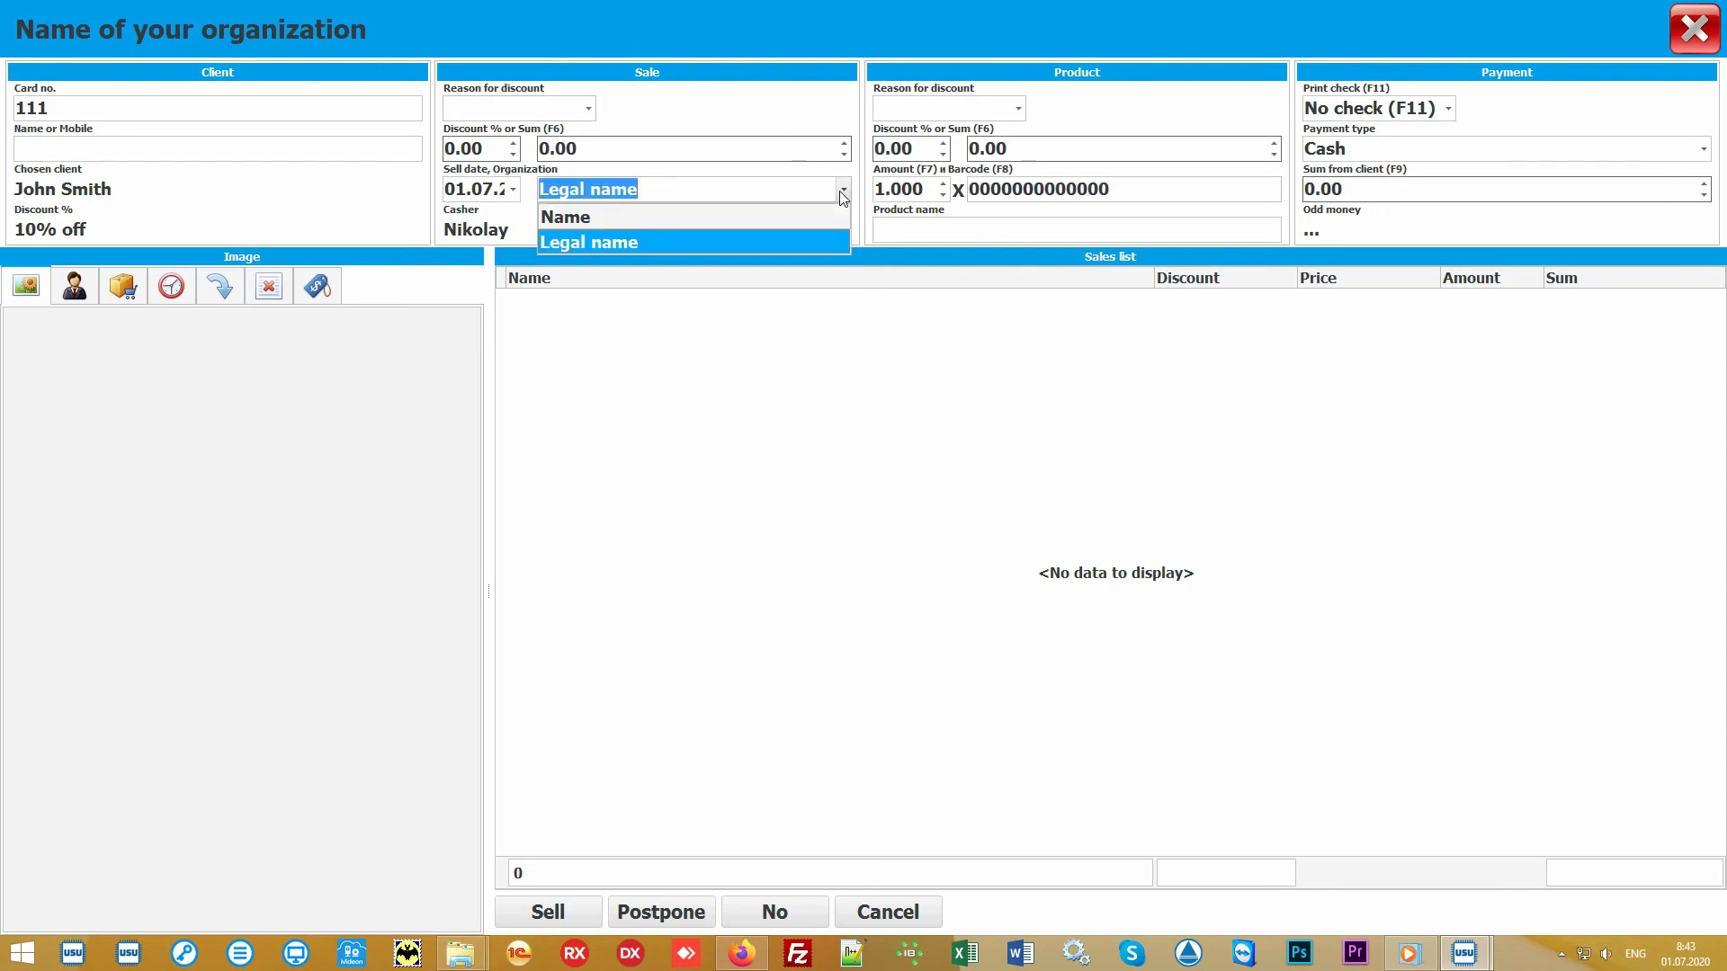
pyautogui.click(842, 193)
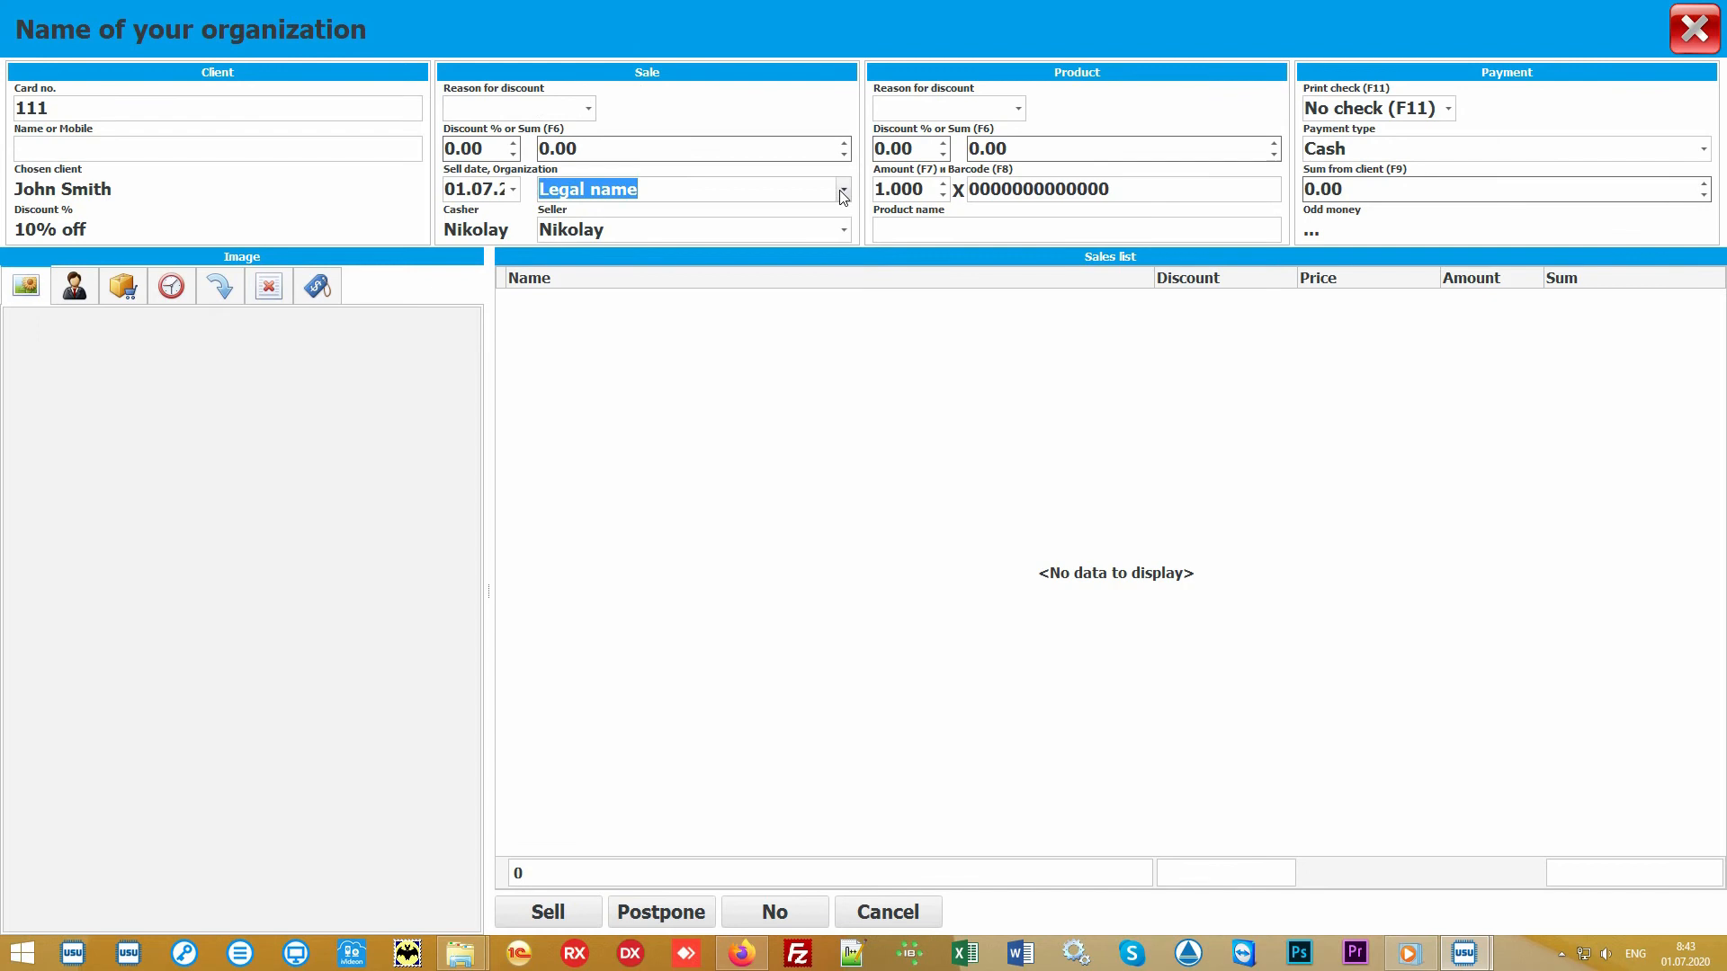
pyautogui.click(844, 230)
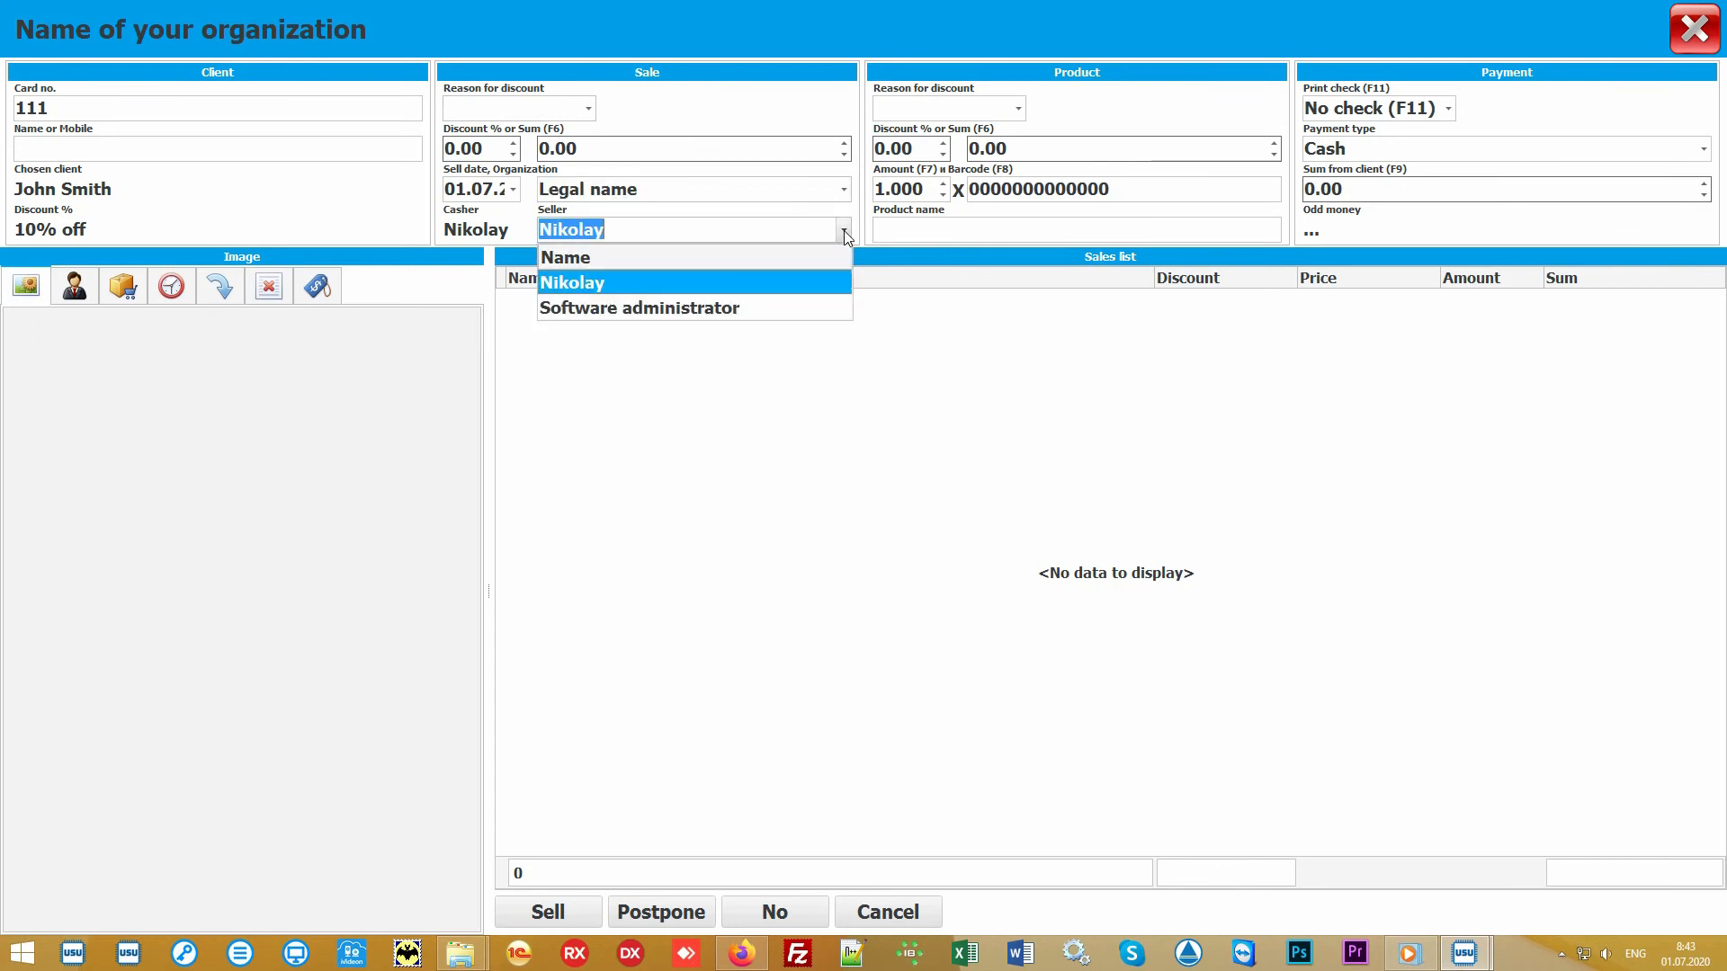
pyautogui.click(797, 282)
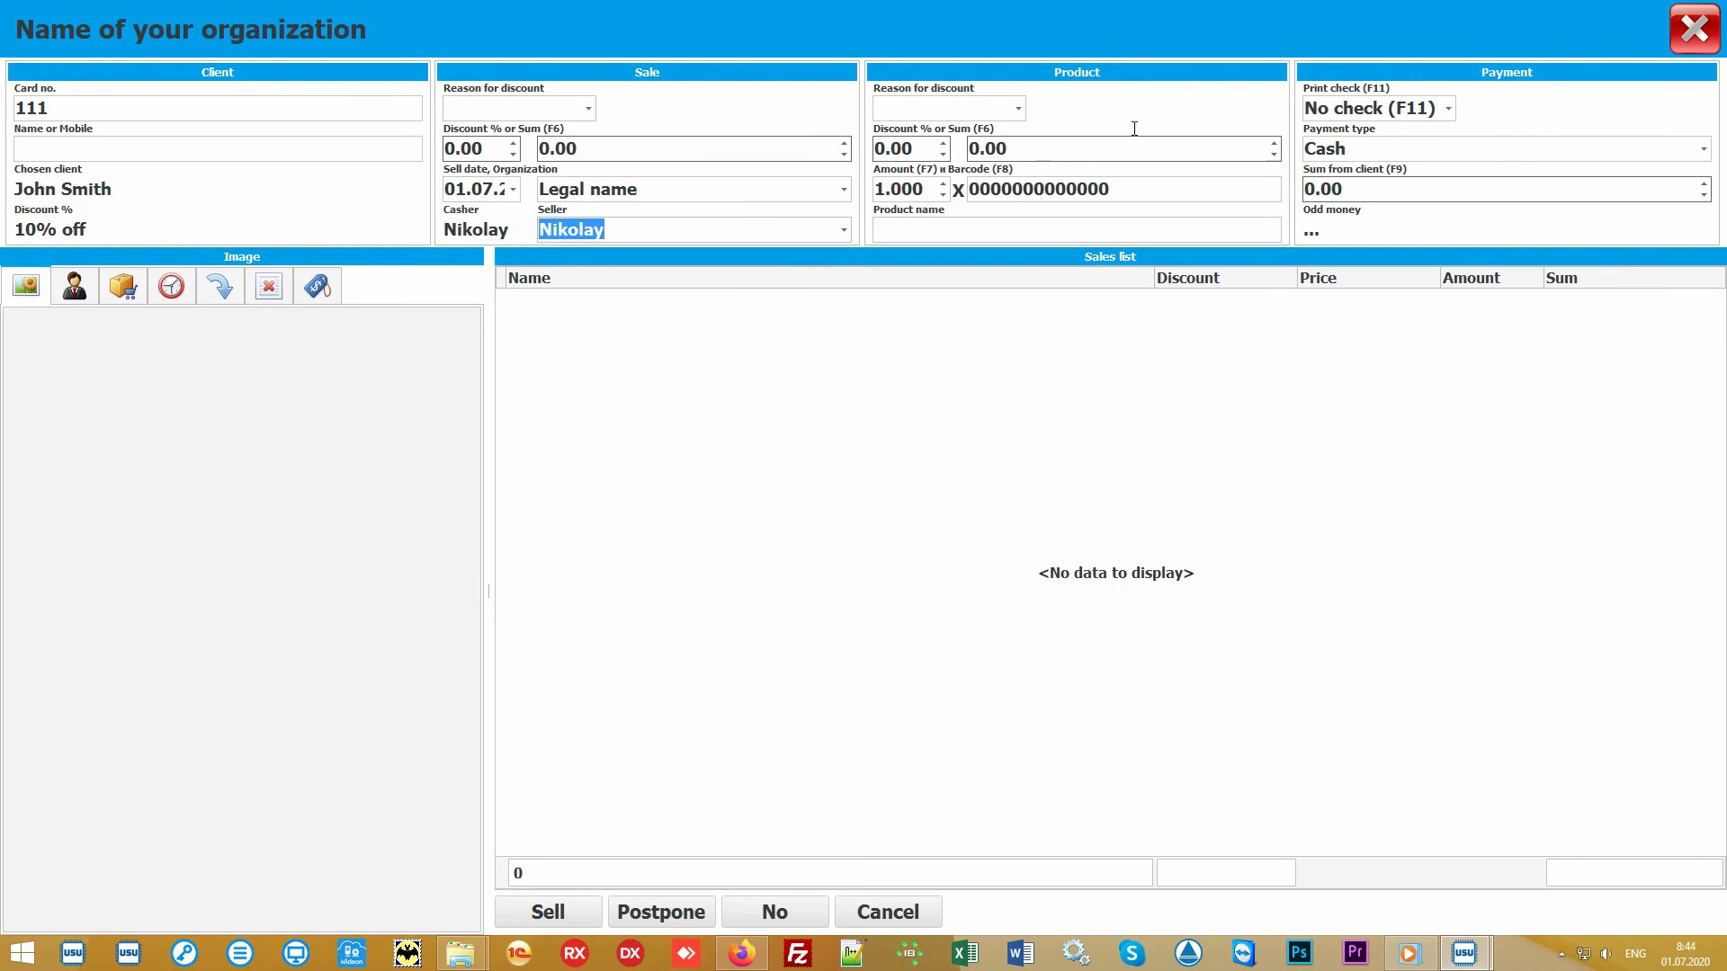
# - Add one unit of Some product to the sales list by entering 10027 as the barcode
pyautogui.click(1158, 187)
pyautogui.write('100')
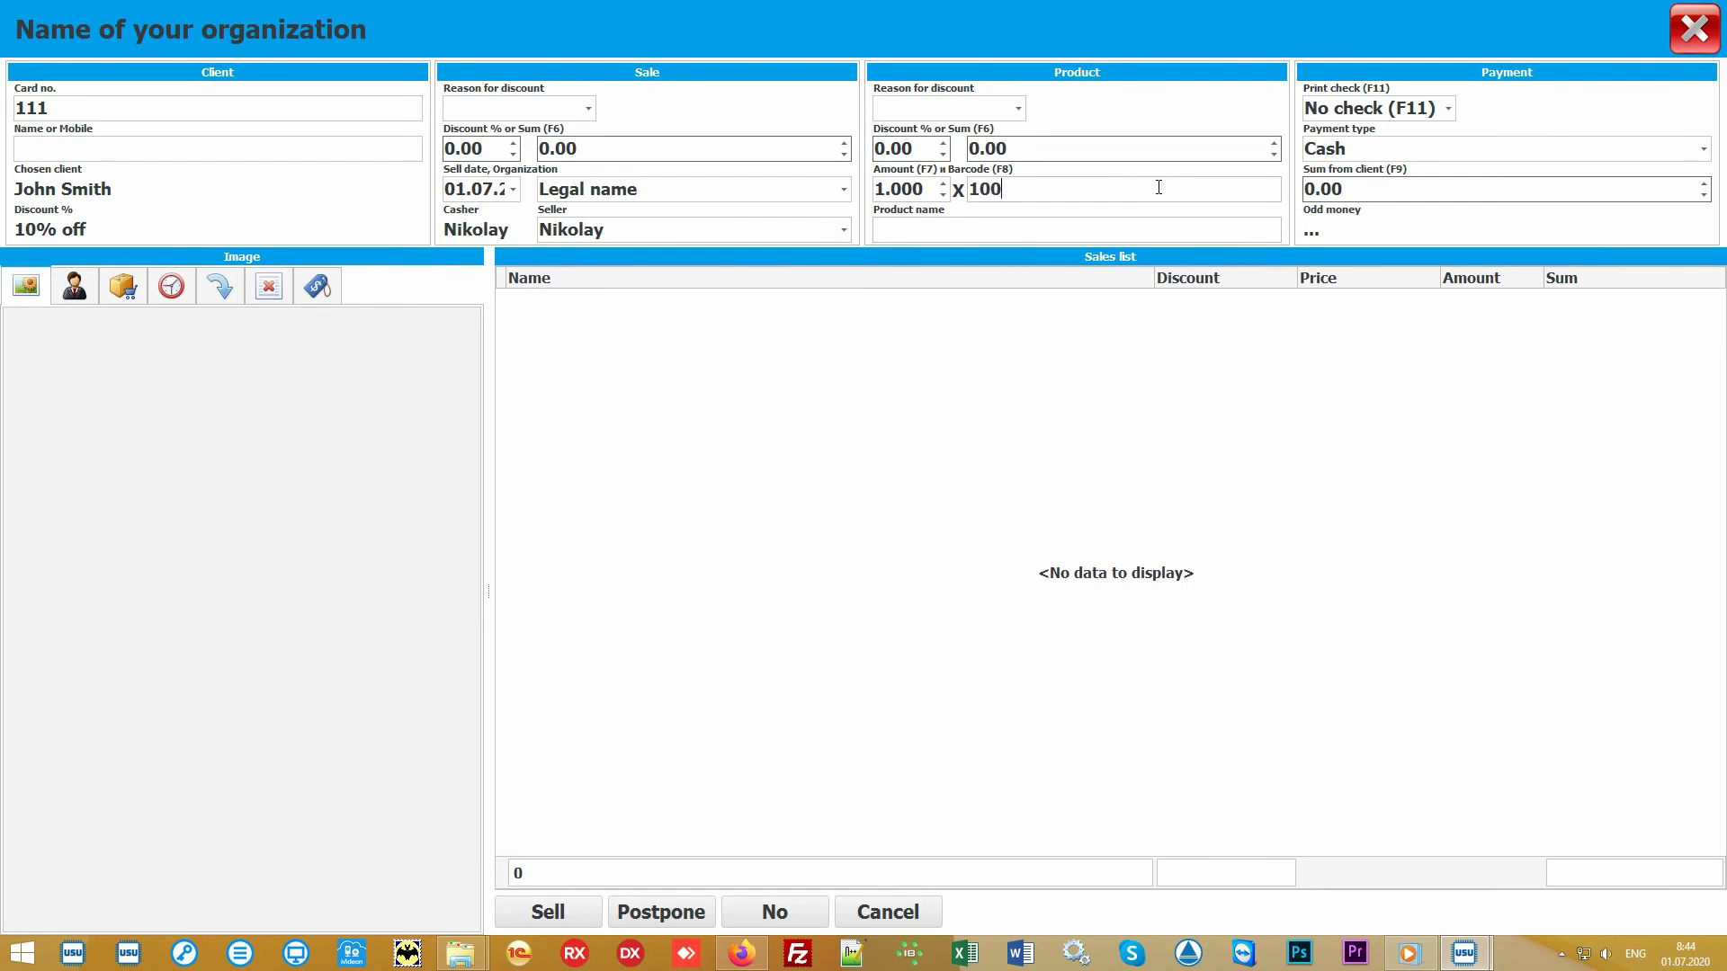
pyautogui.write('27')
pyautogui.press('Return')
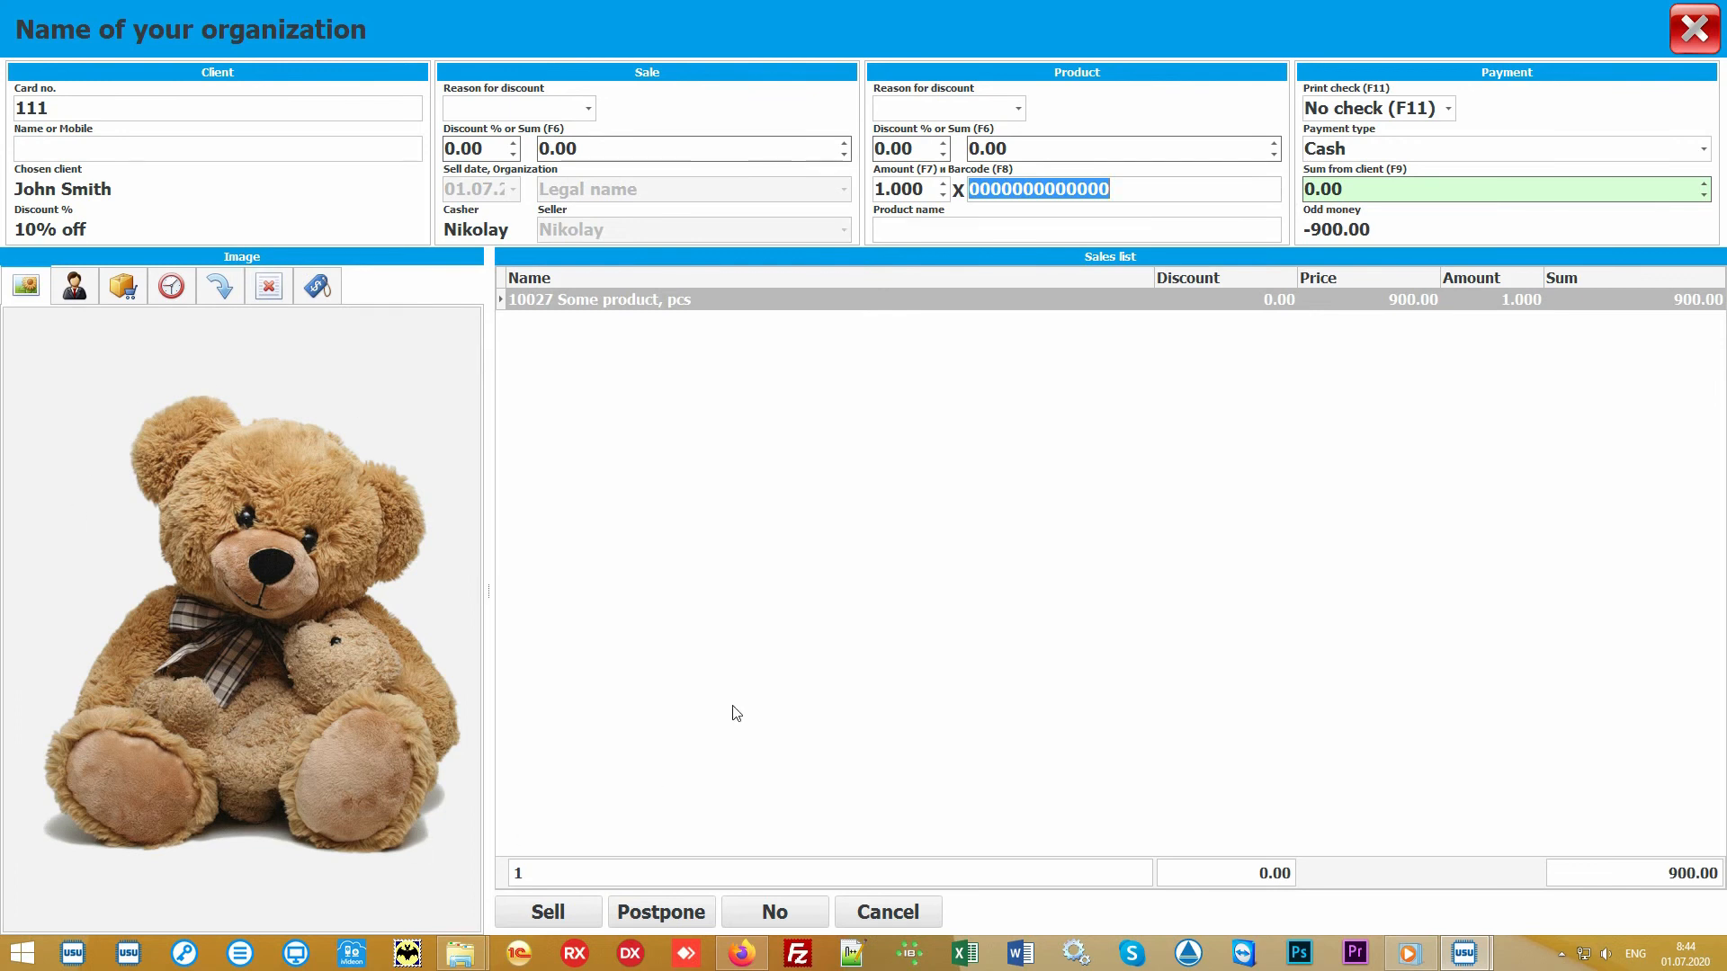
pyautogui.click(836, 583)
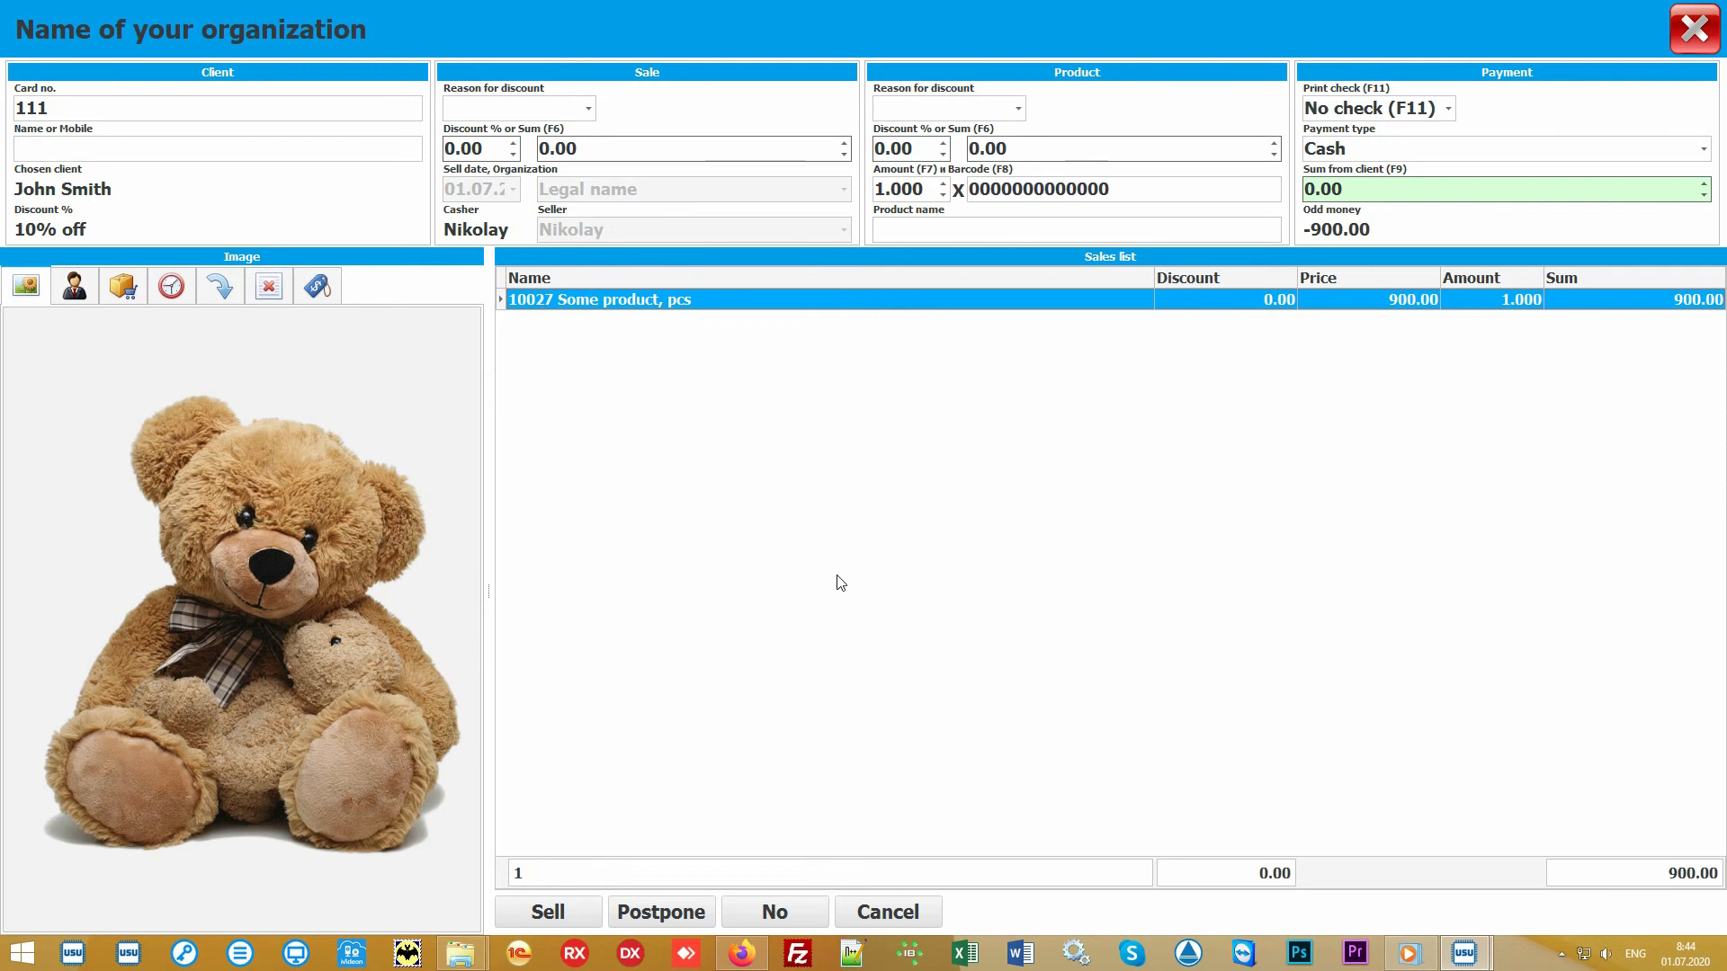
# - Examine the product name search field and the Choose product list for the Main store
pyautogui.click(958, 226)
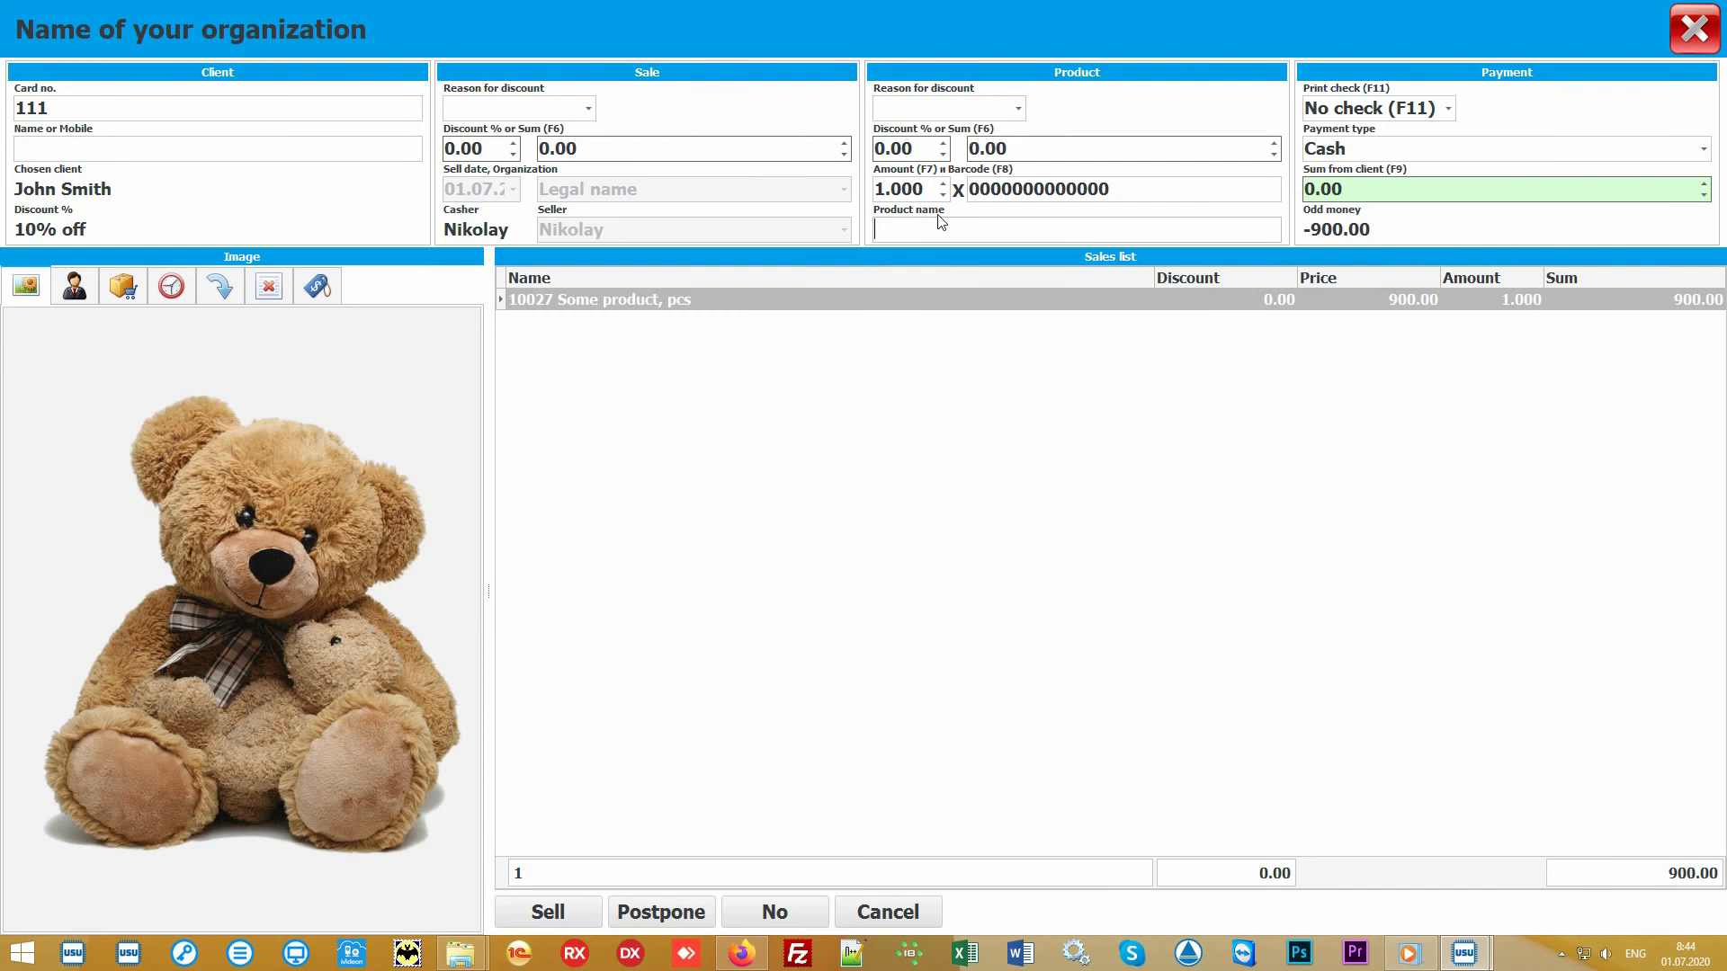
pyautogui.click(123, 287)
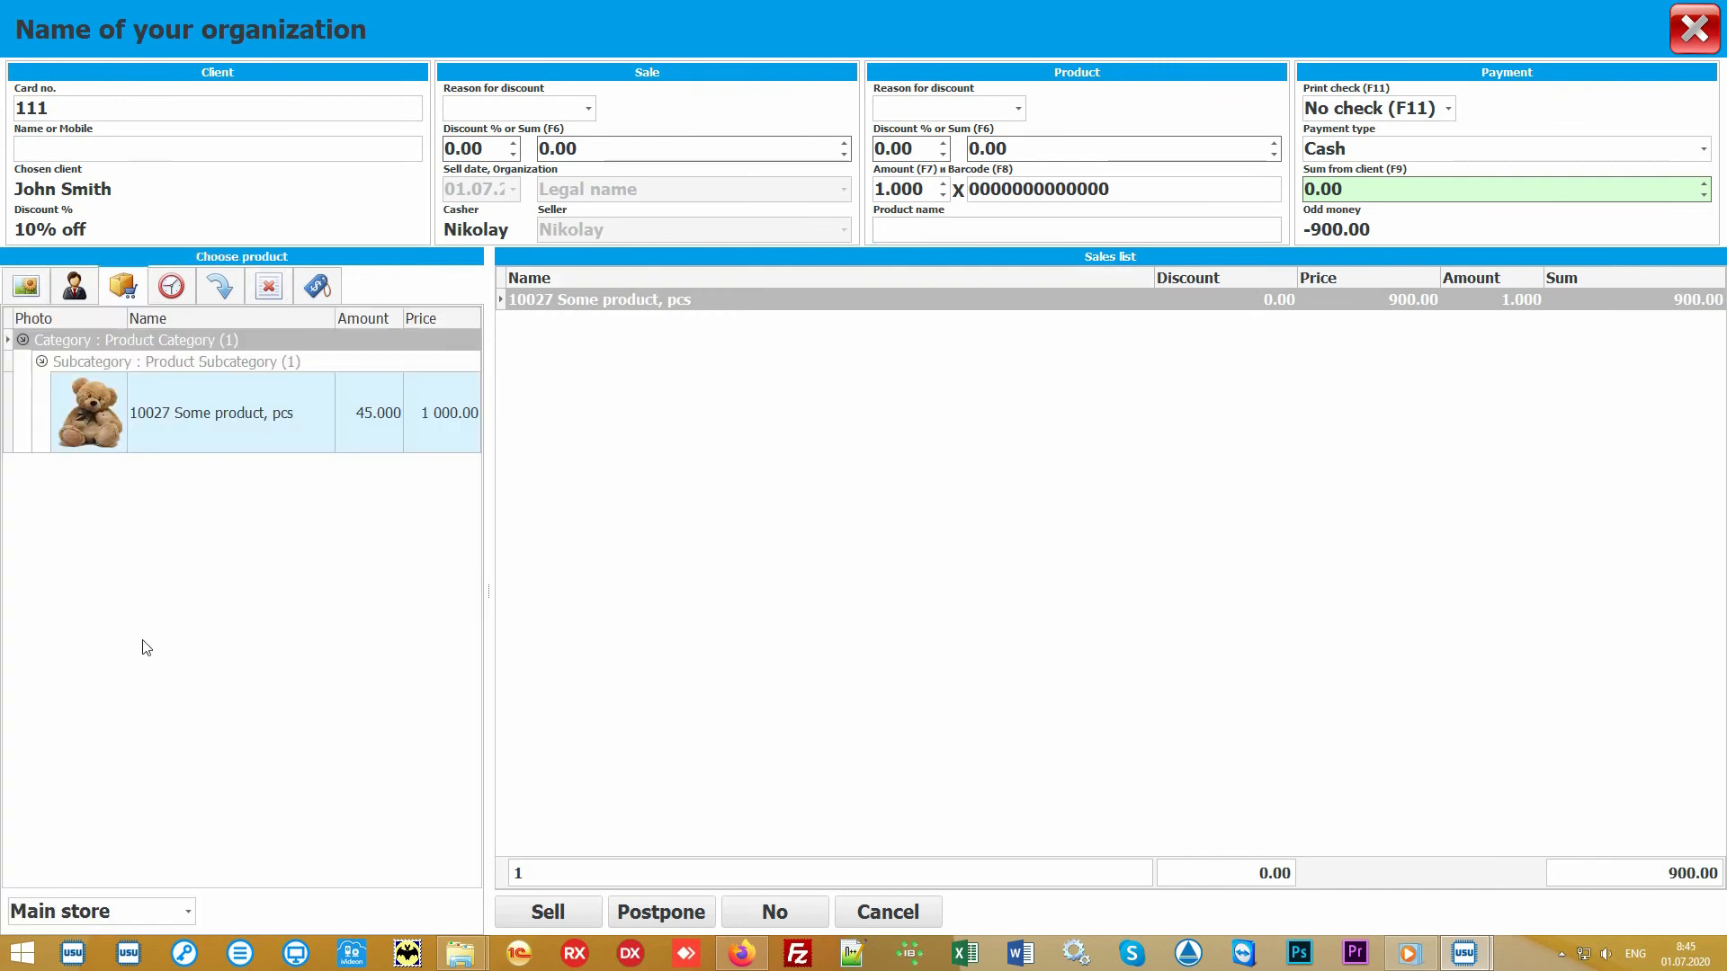
pyautogui.click(276, 587)
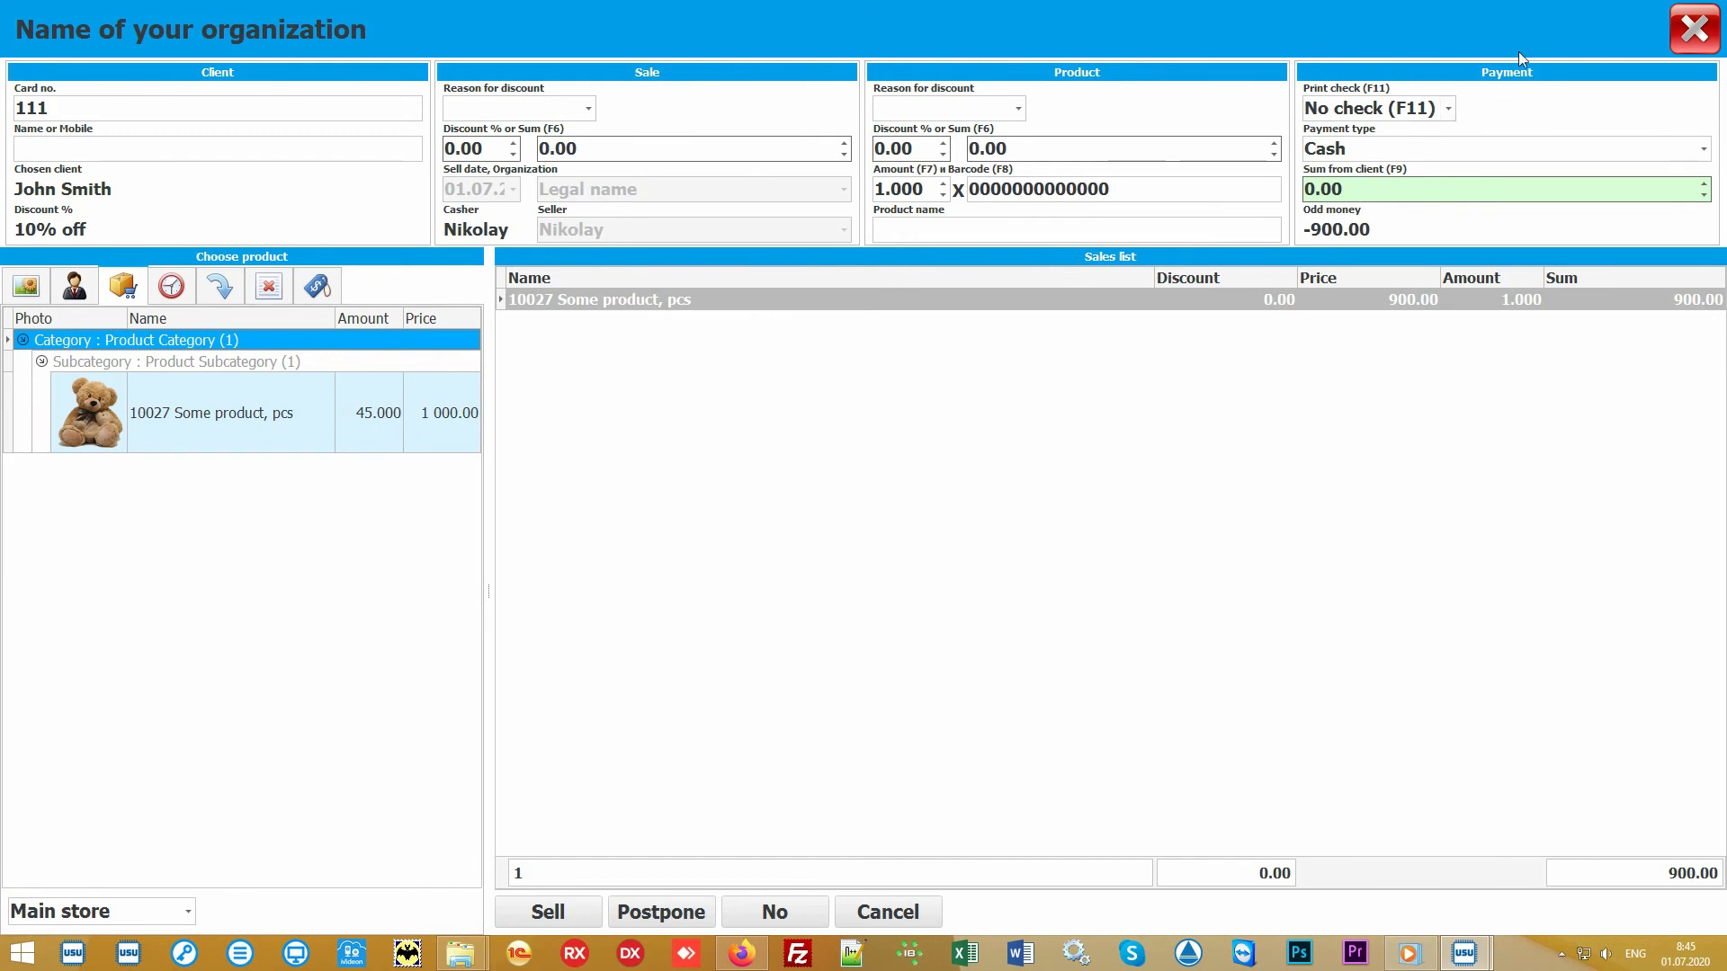
# - Enter 1000 as the sum from client and review the payment types and check printing options
pyautogui.click(1416, 191)
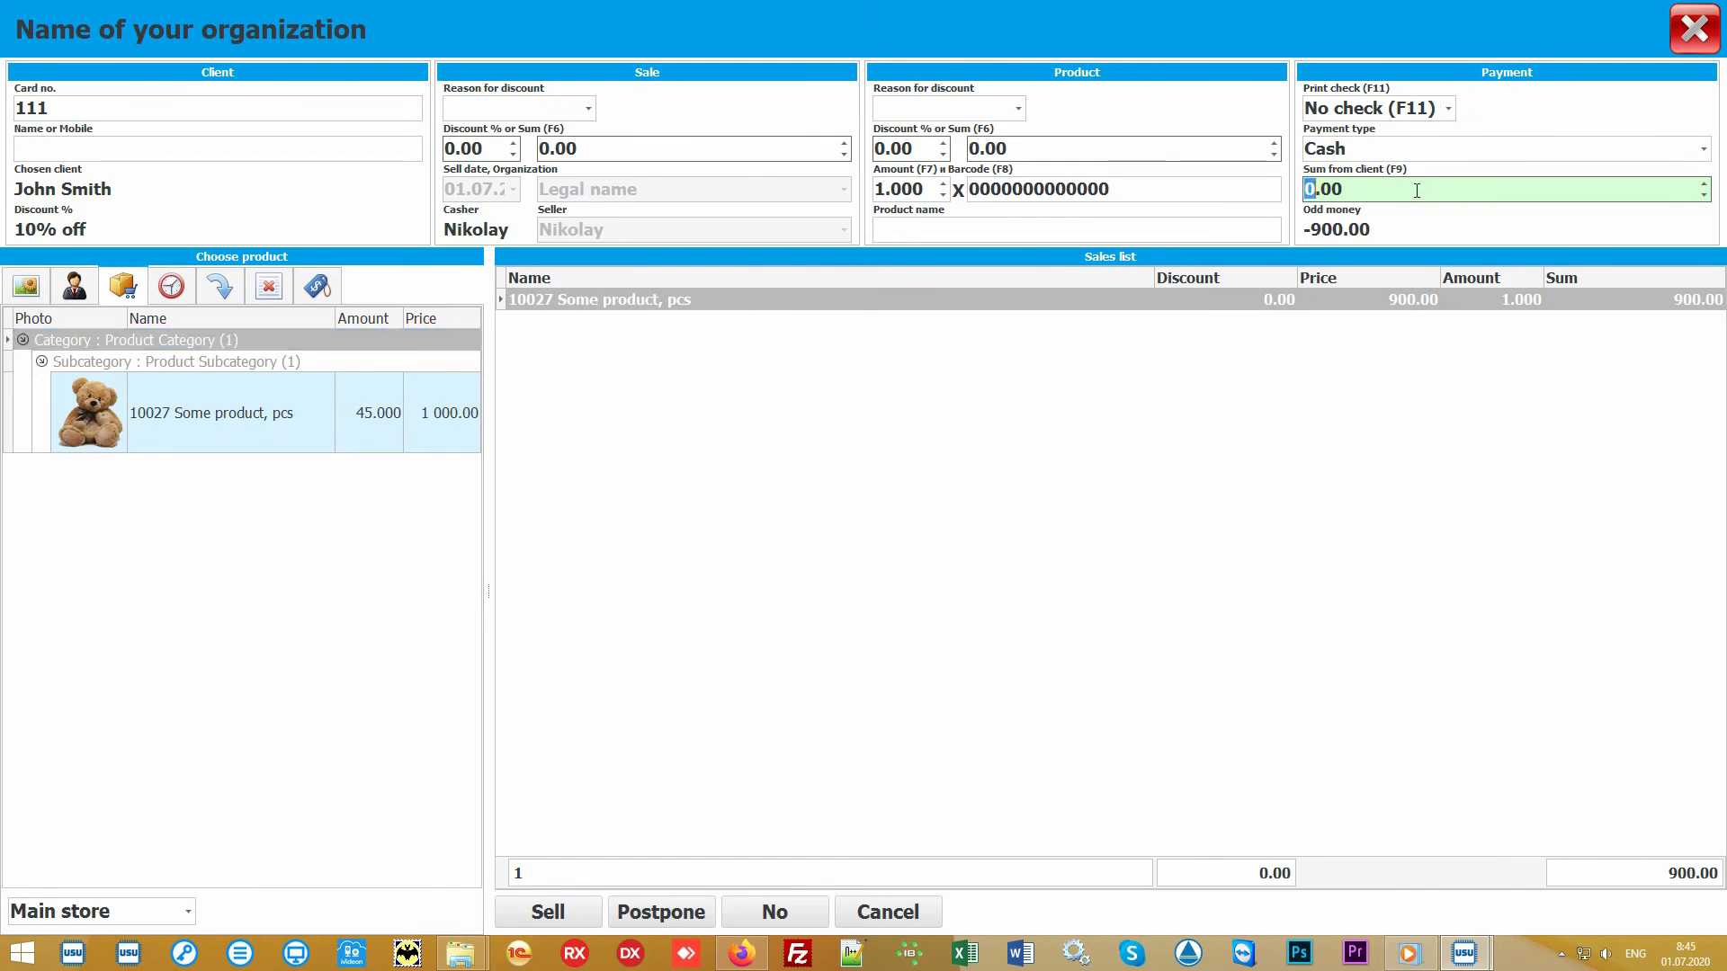
pyautogui.write('1000')
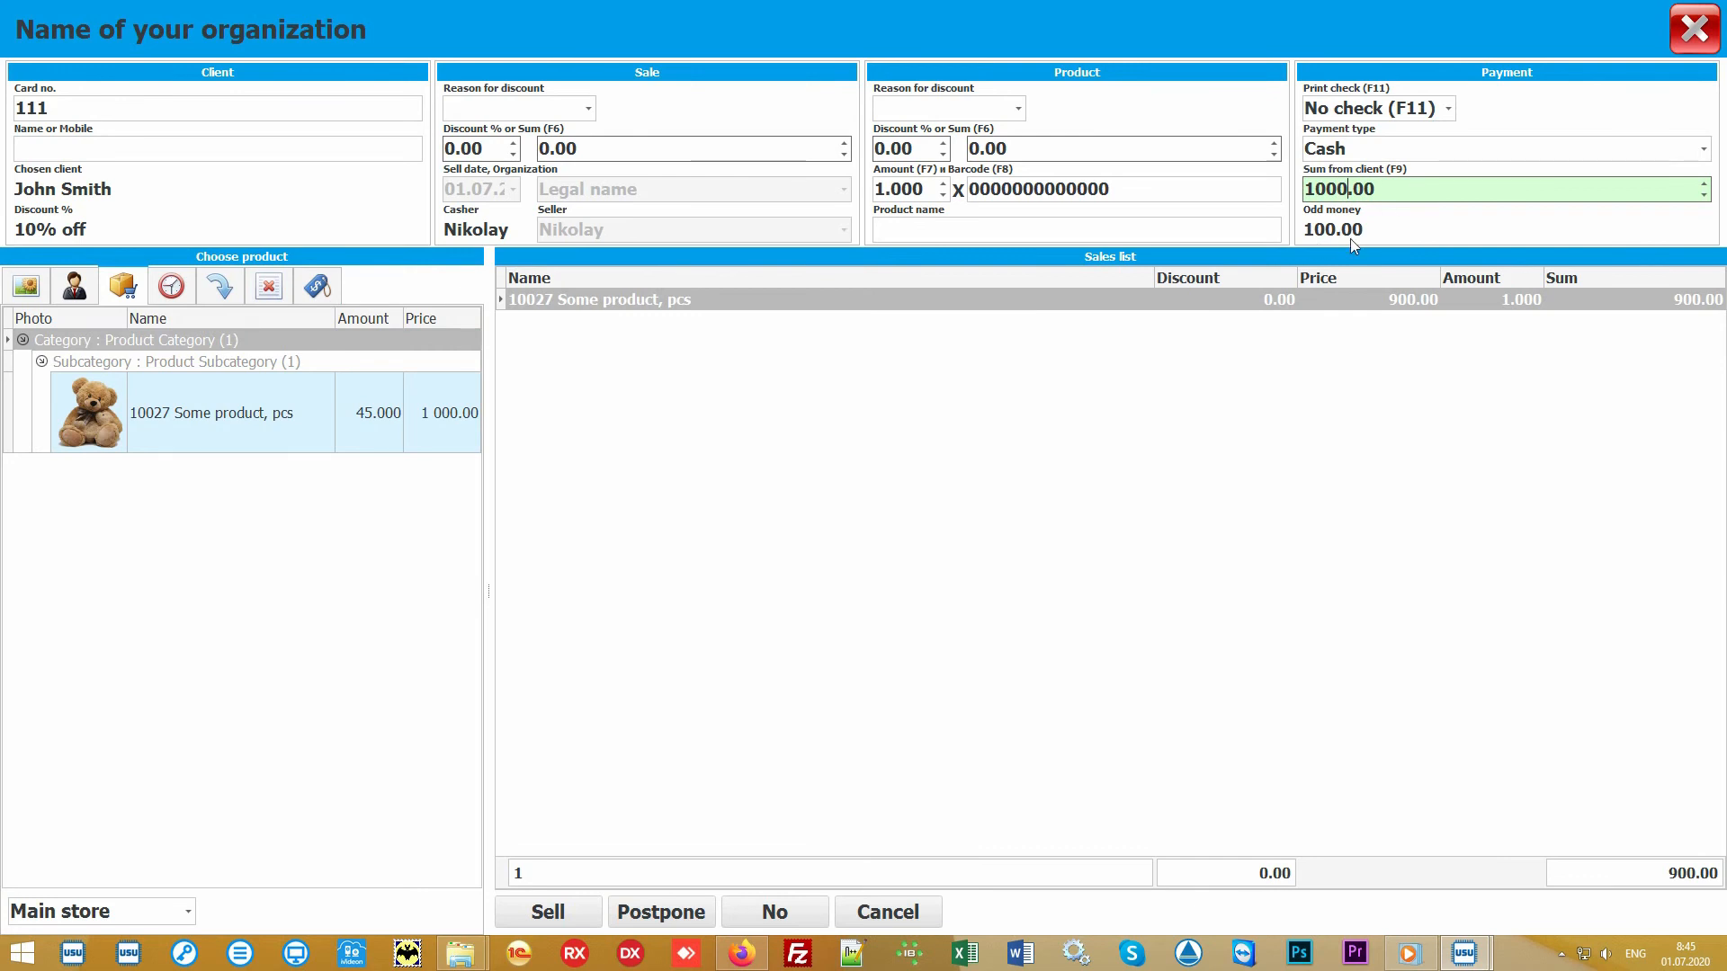
pyautogui.click(1708, 154)
pyautogui.click(1708, 154)
pyautogui.click(1452, 112)
pyautogui.click(1449, 110)
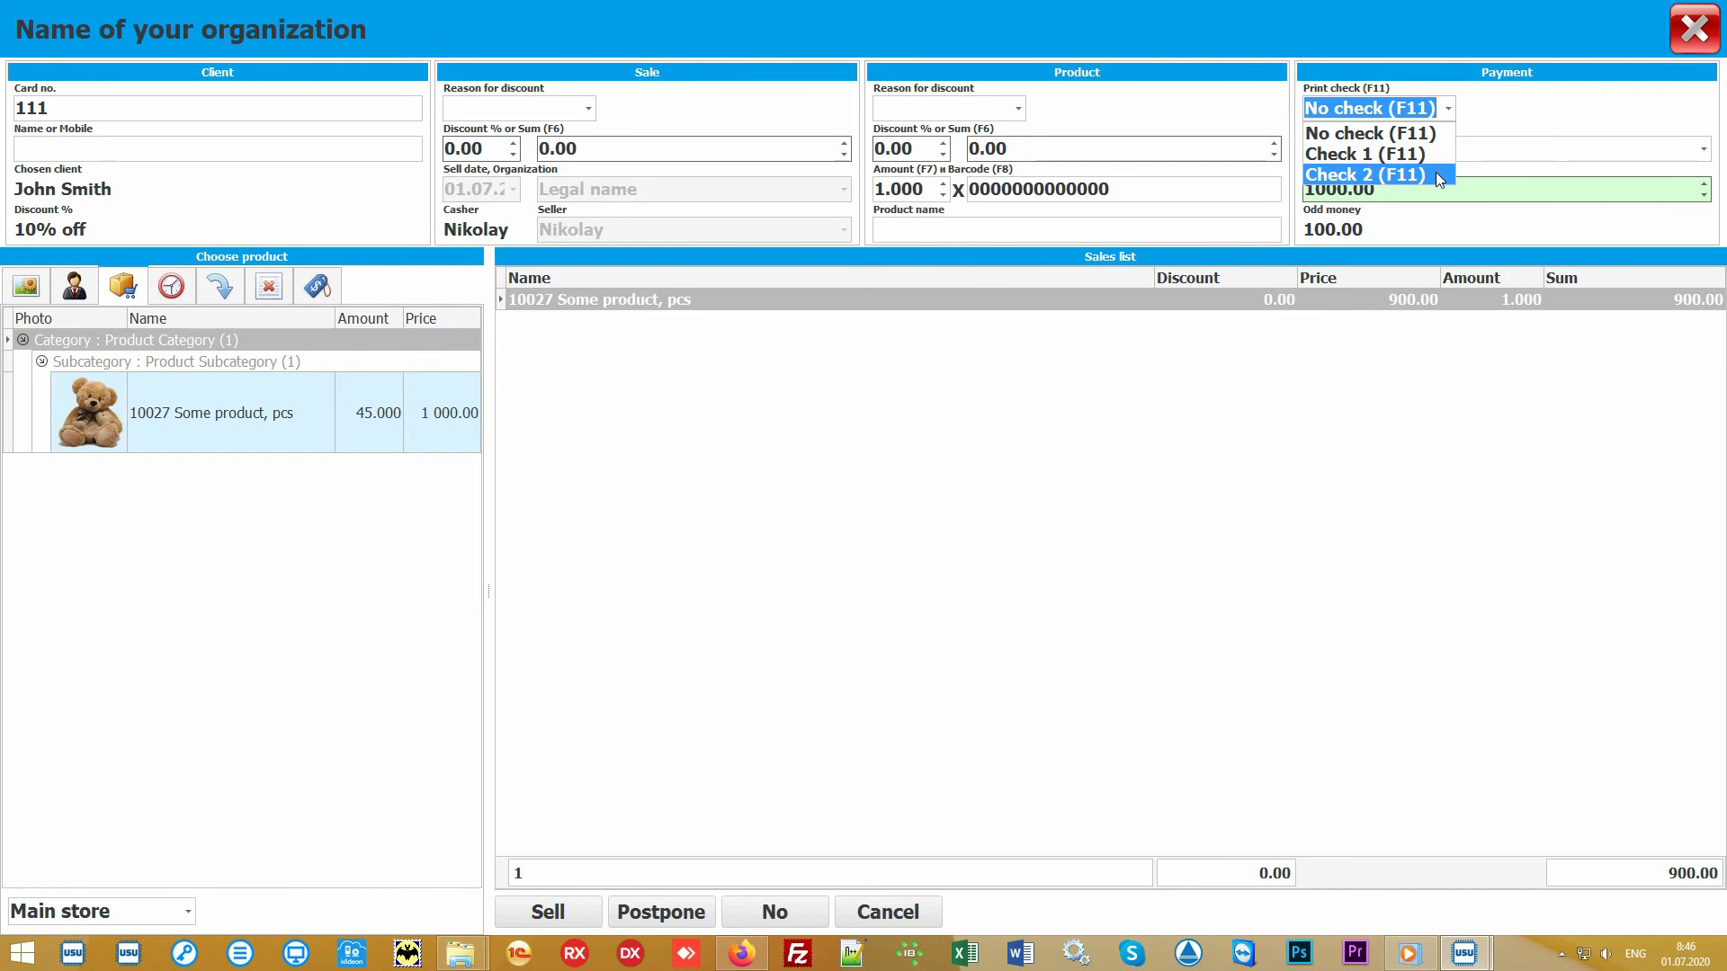
pyautogui.click(1453, 113)
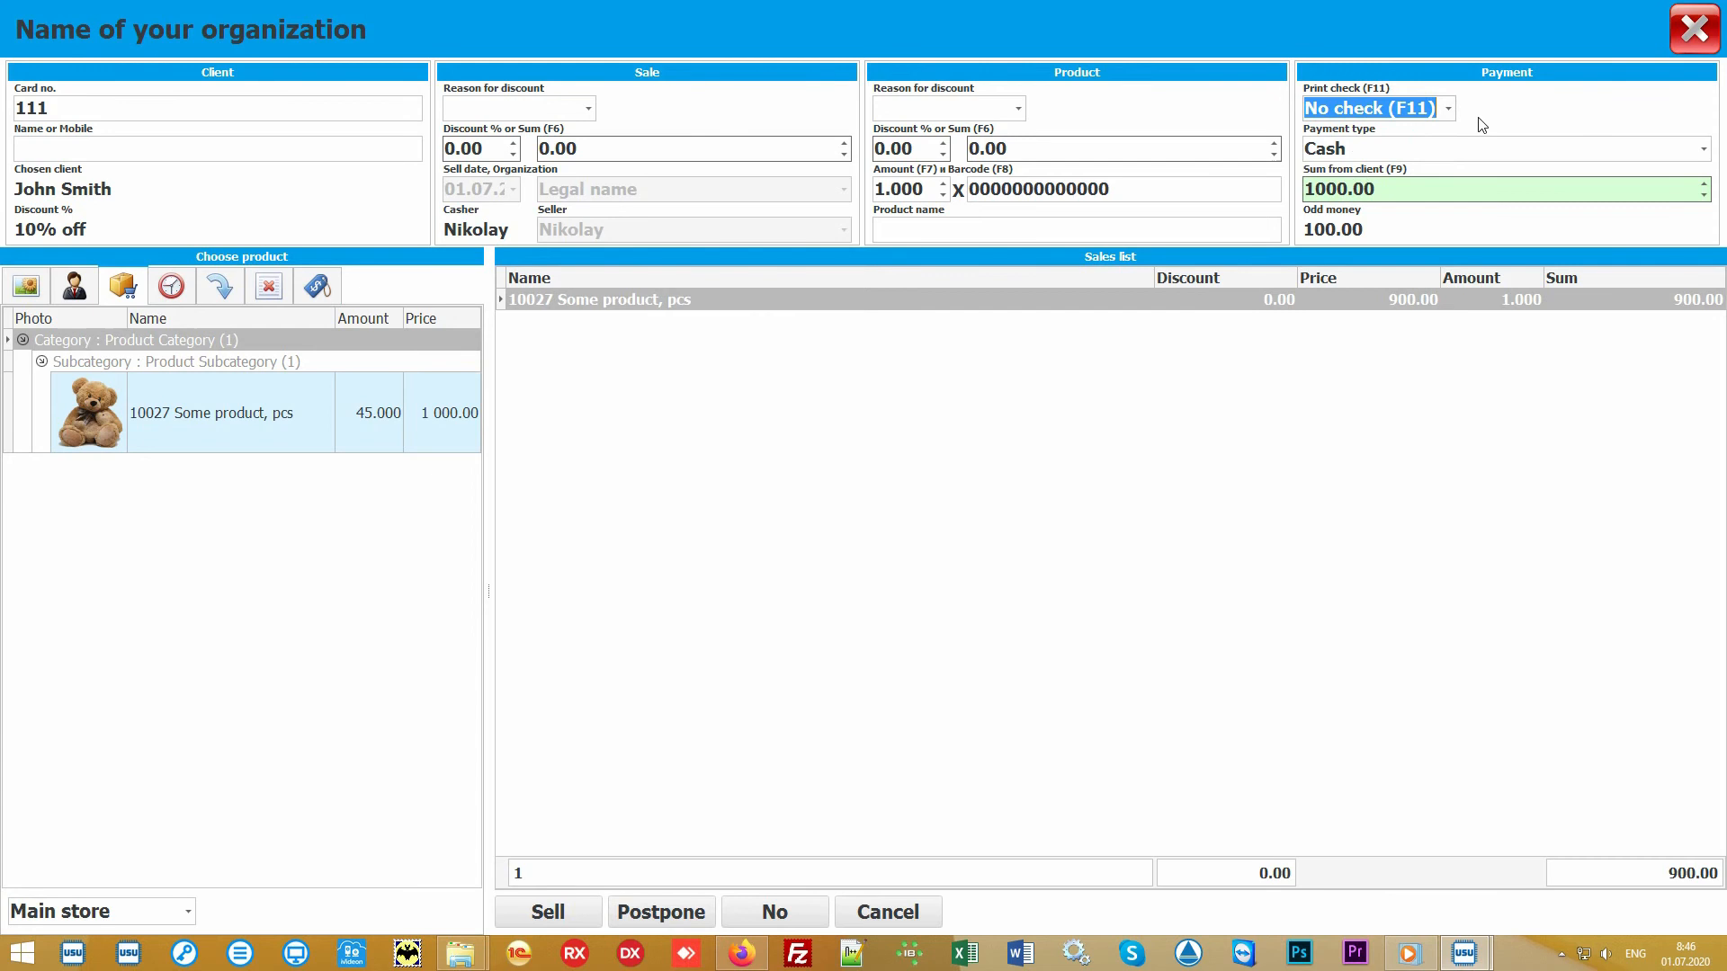
pyautogui.click(866, 518)
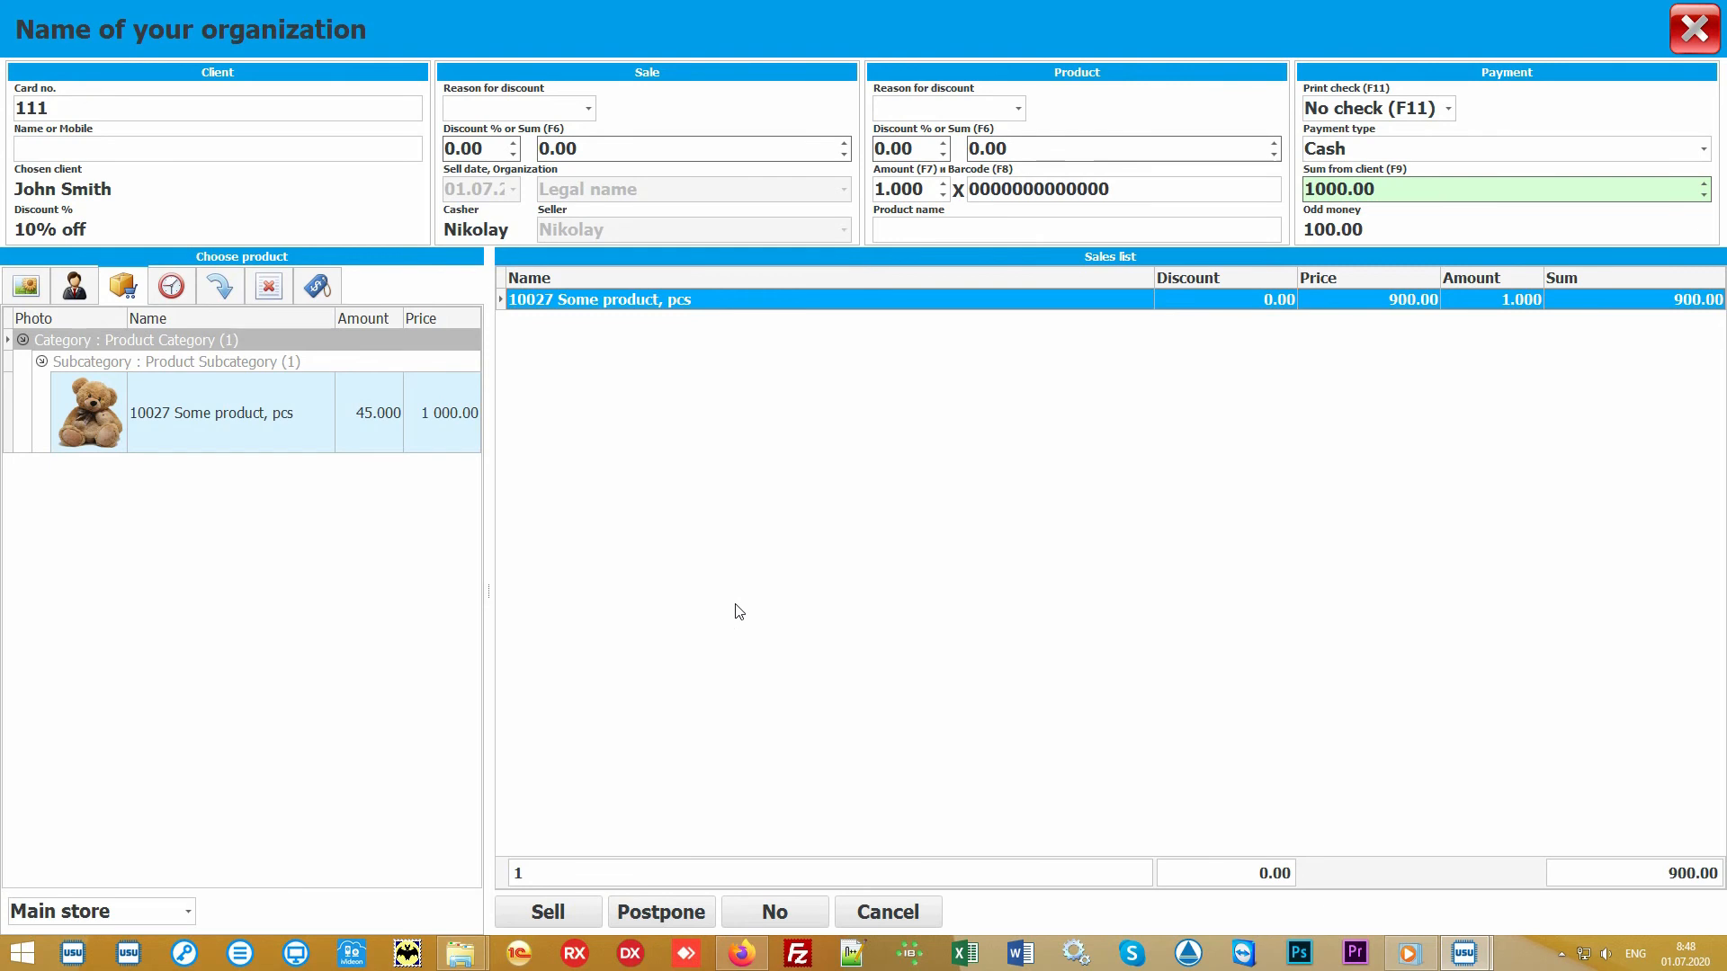
# - Complete the sale, close the selling window and select the new record in the Sales module
pyautogui.click(554, 914)
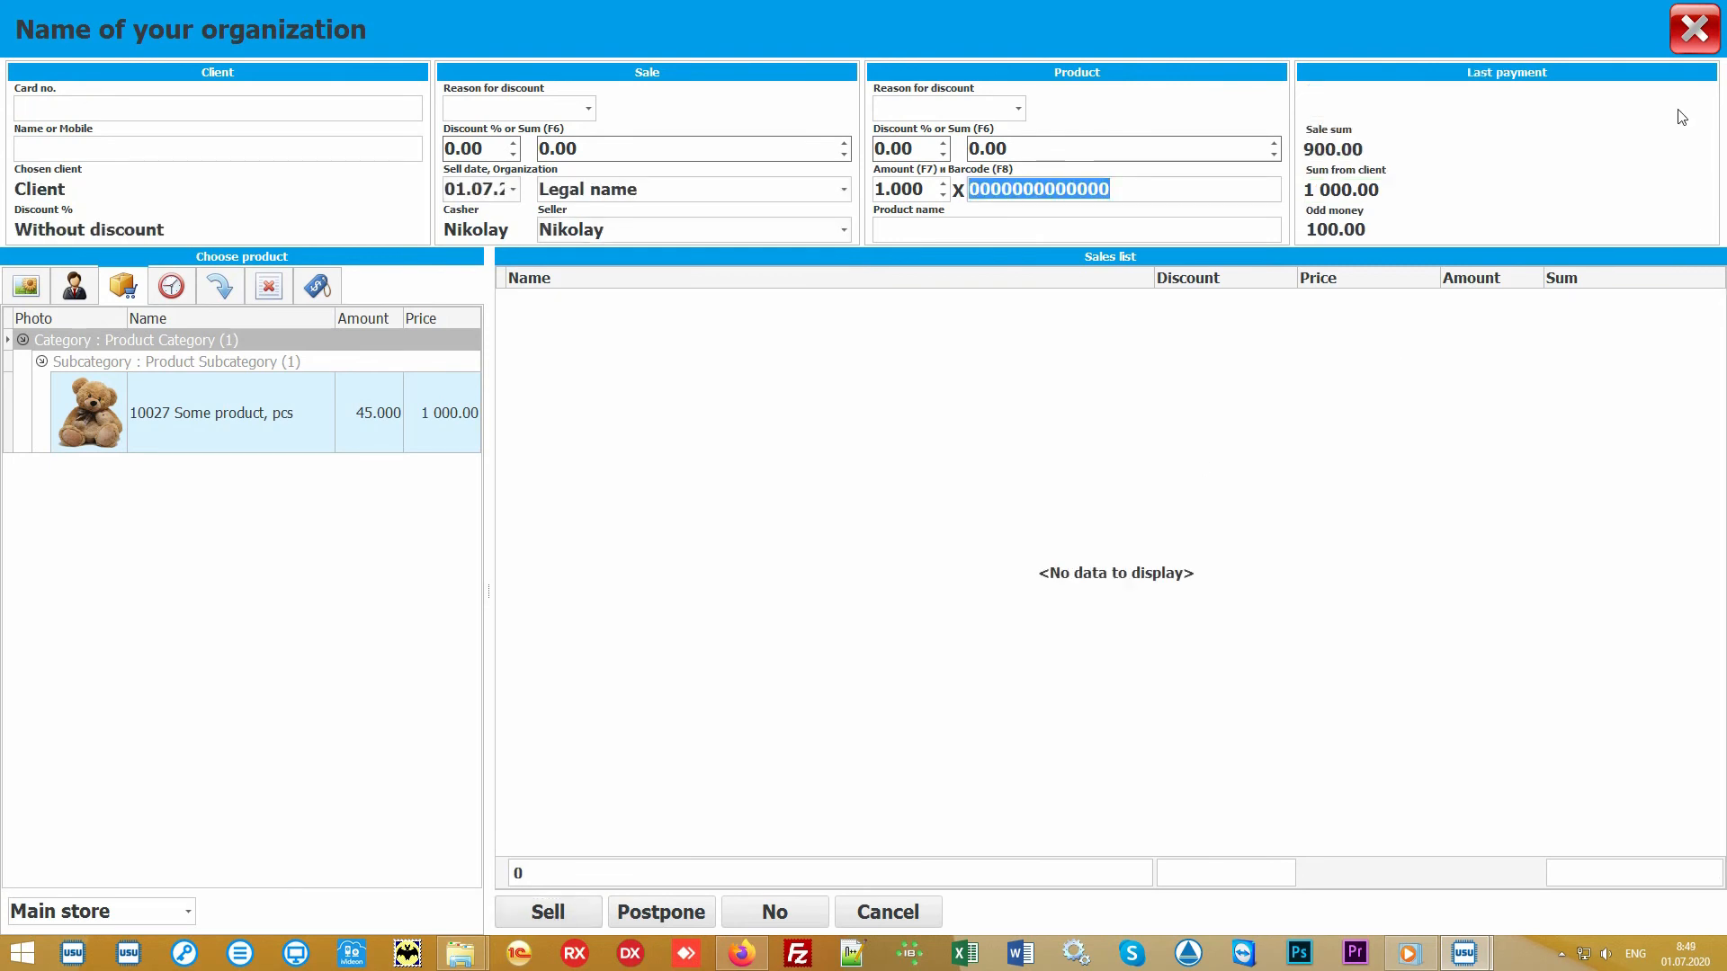
pyautogui.click(1695, 29)
pyautogui.click(629, 175)
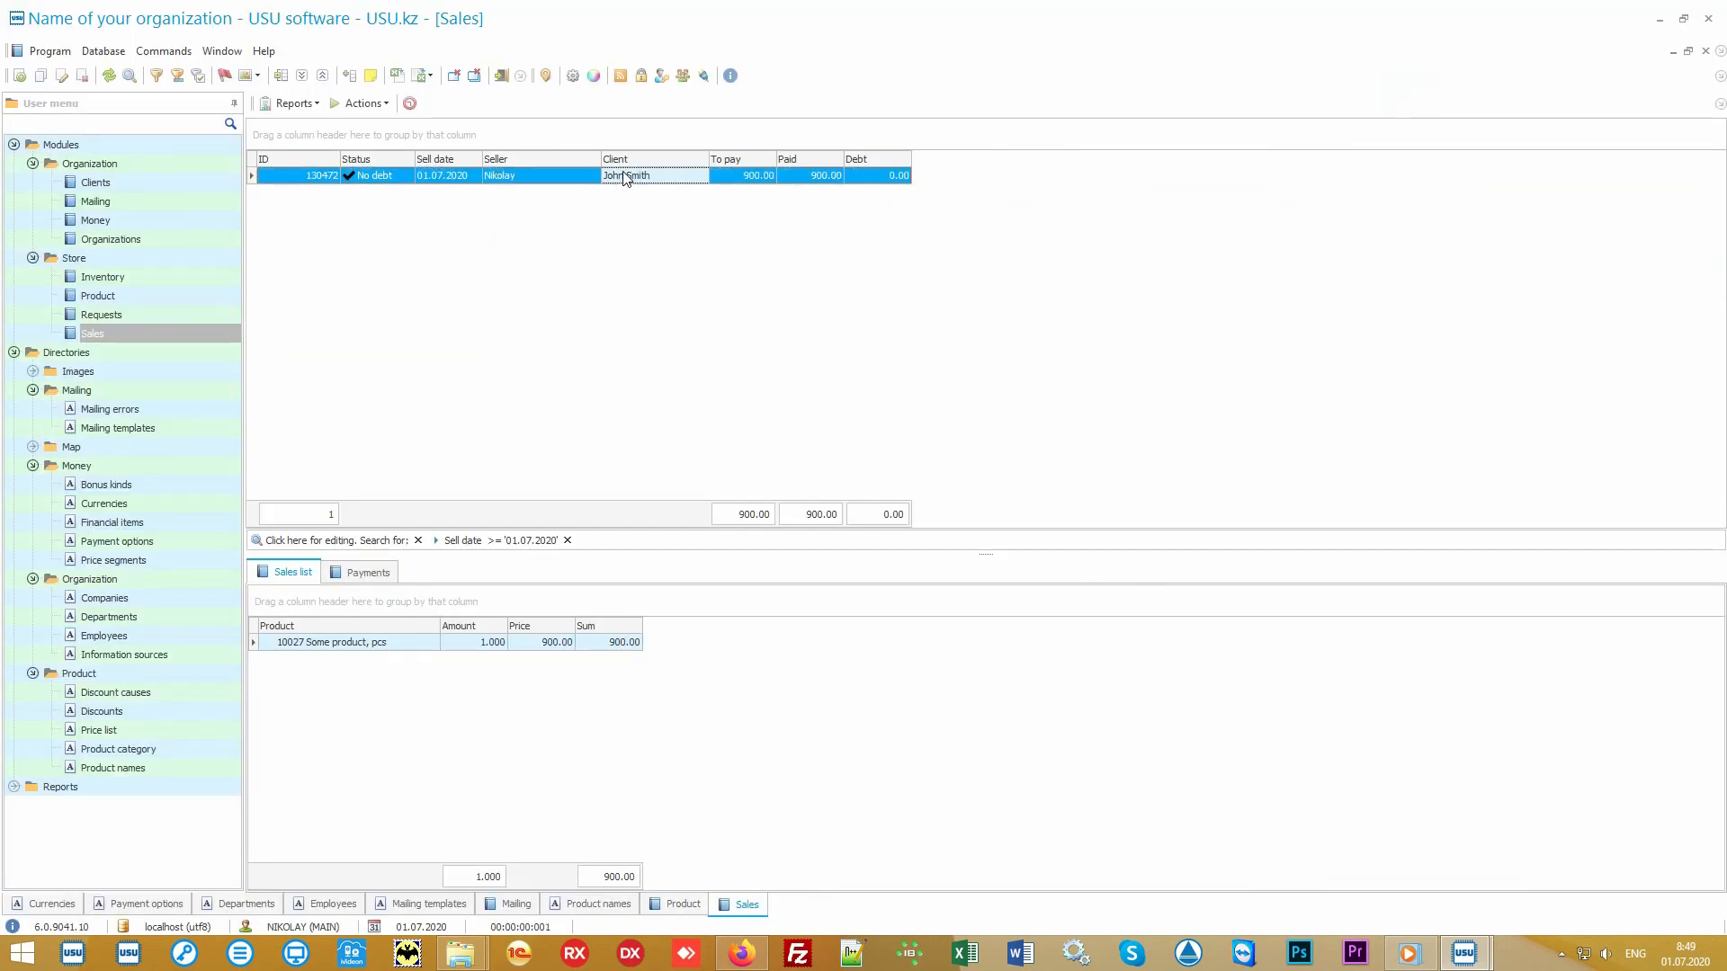
# - Generate the Check report for the selected sale, review the receipt and close the report
pyautogui.click(298, 103)
pyautogui.click(329, 123)
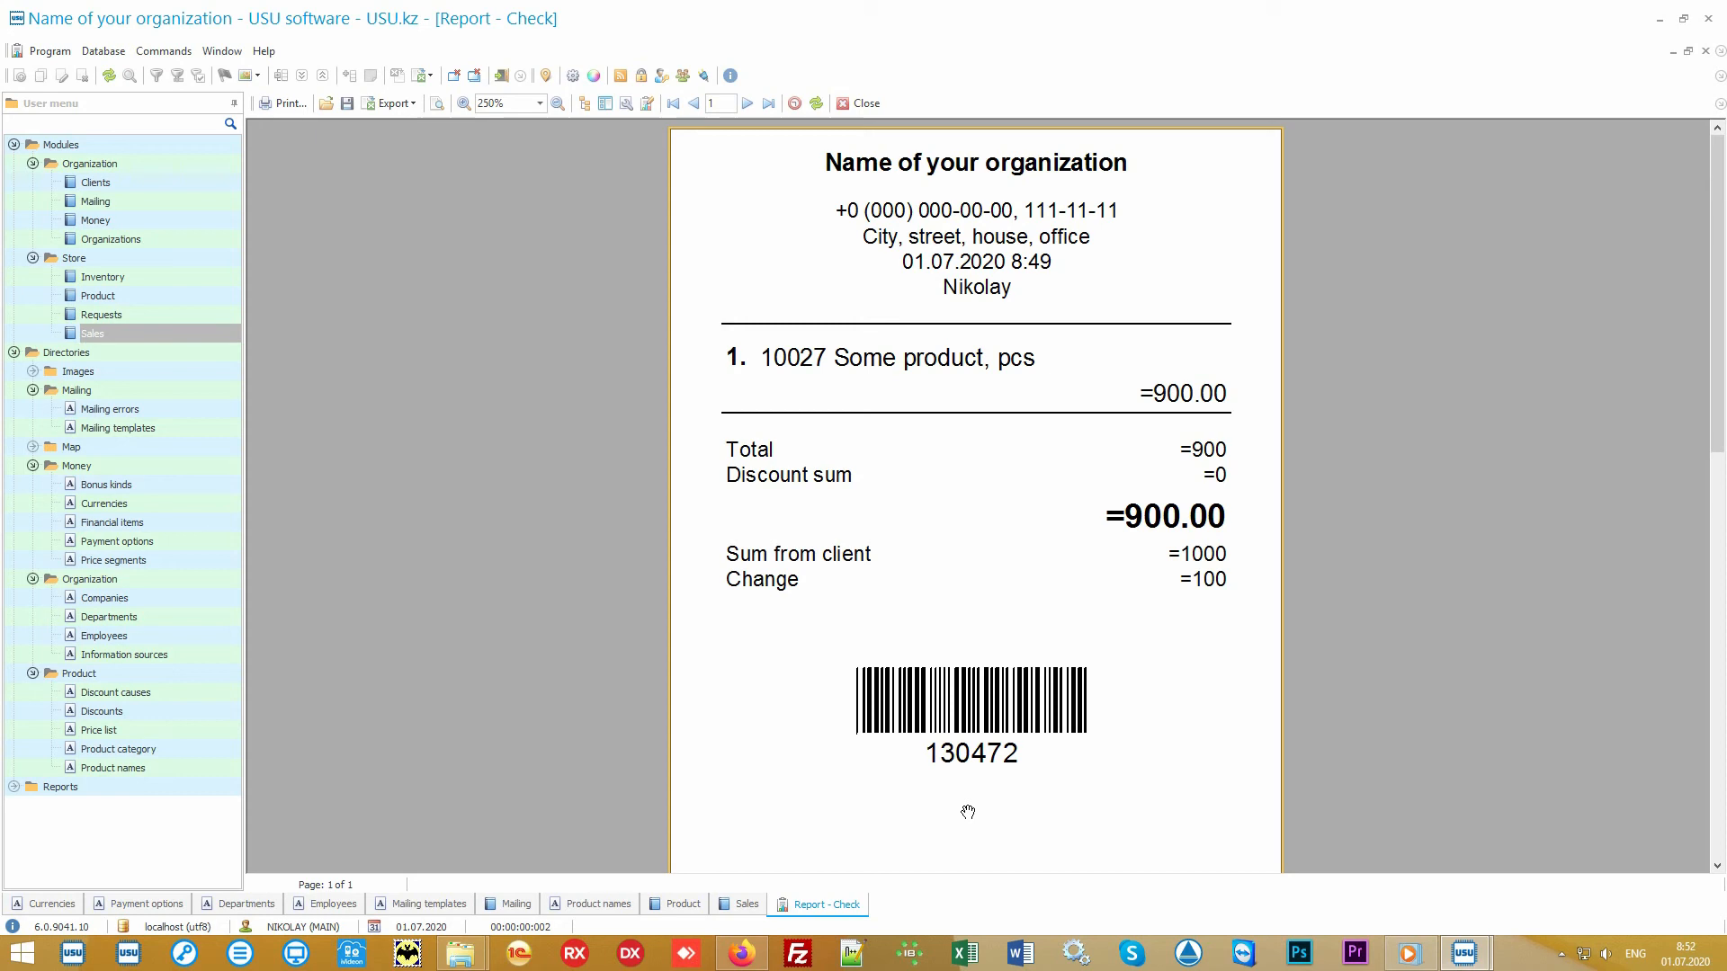
pyautogui.click(863, 104)
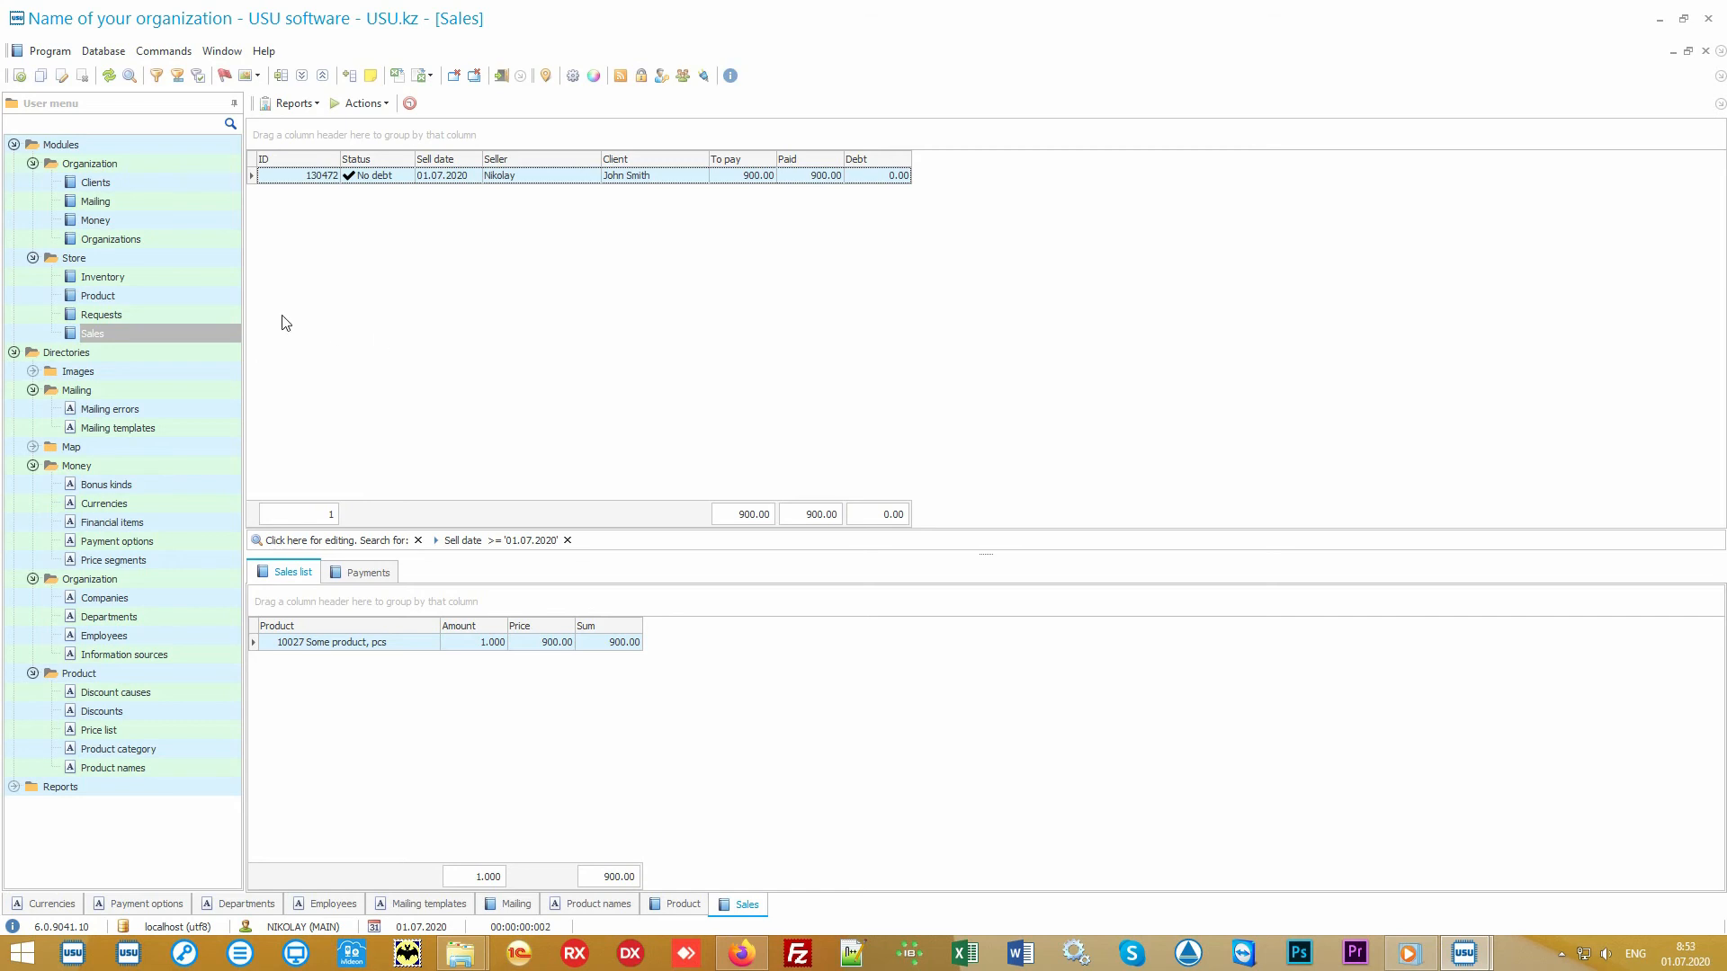
# - Open the Inventory module and examine the Main store inventory with its planned, actual and difference amounts for Some product
pyautogui.click(191, 278)
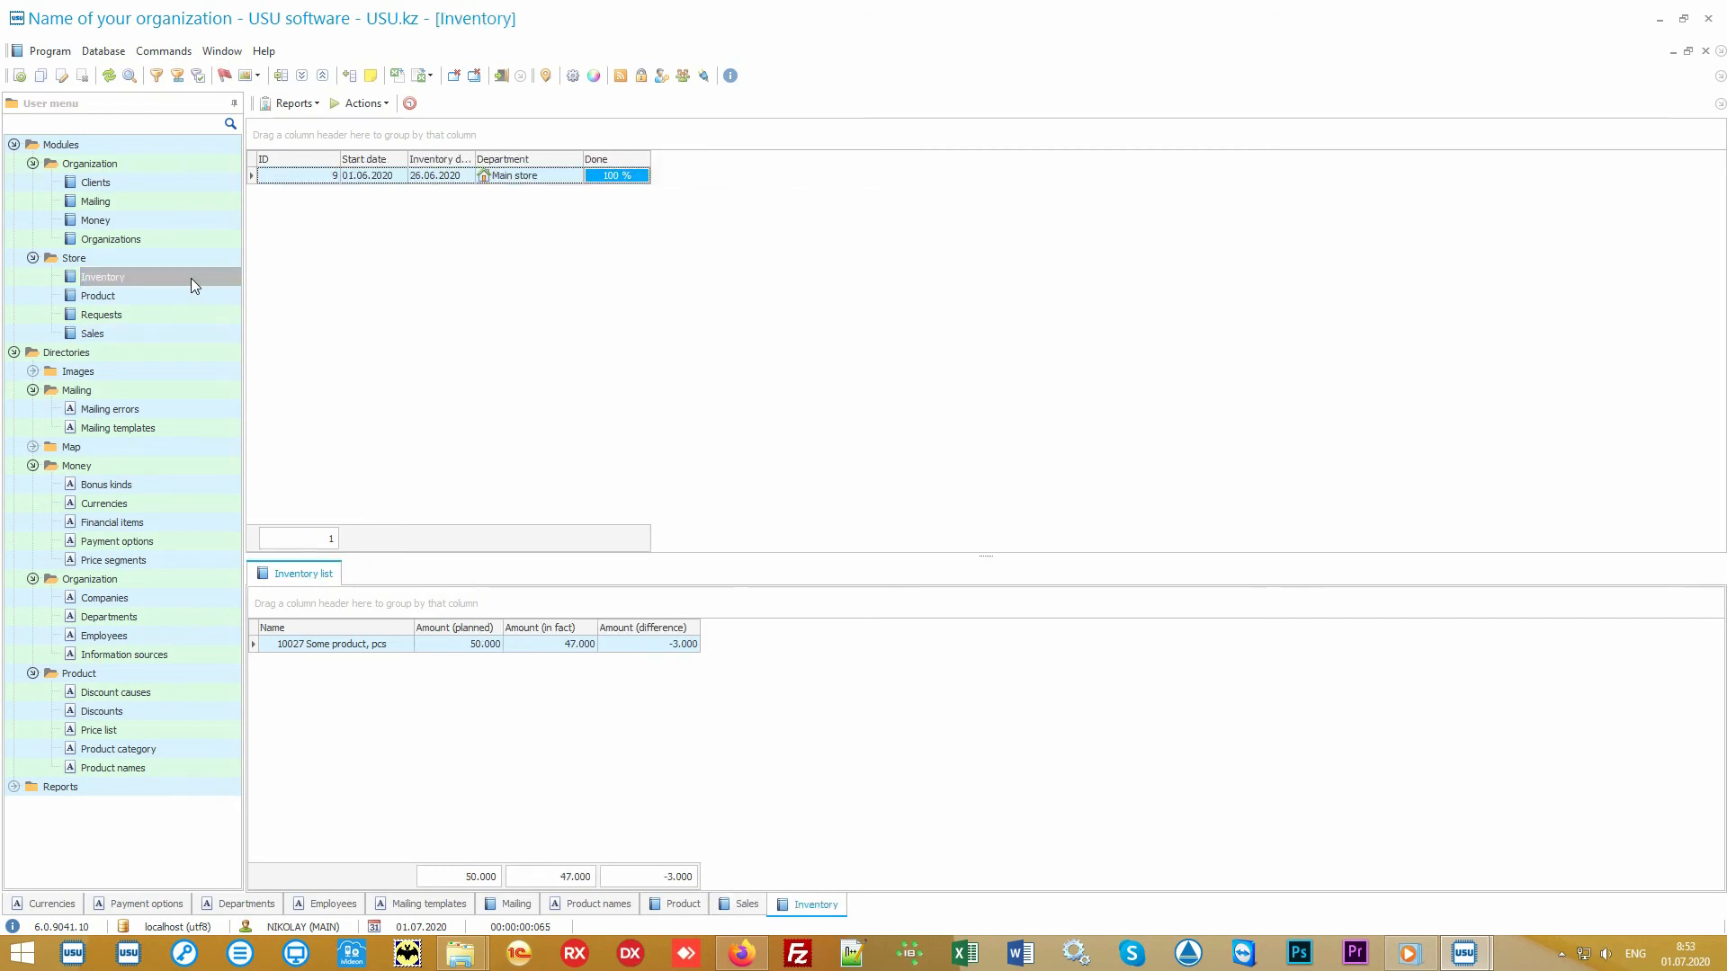
pyautogui.click(573, 182)
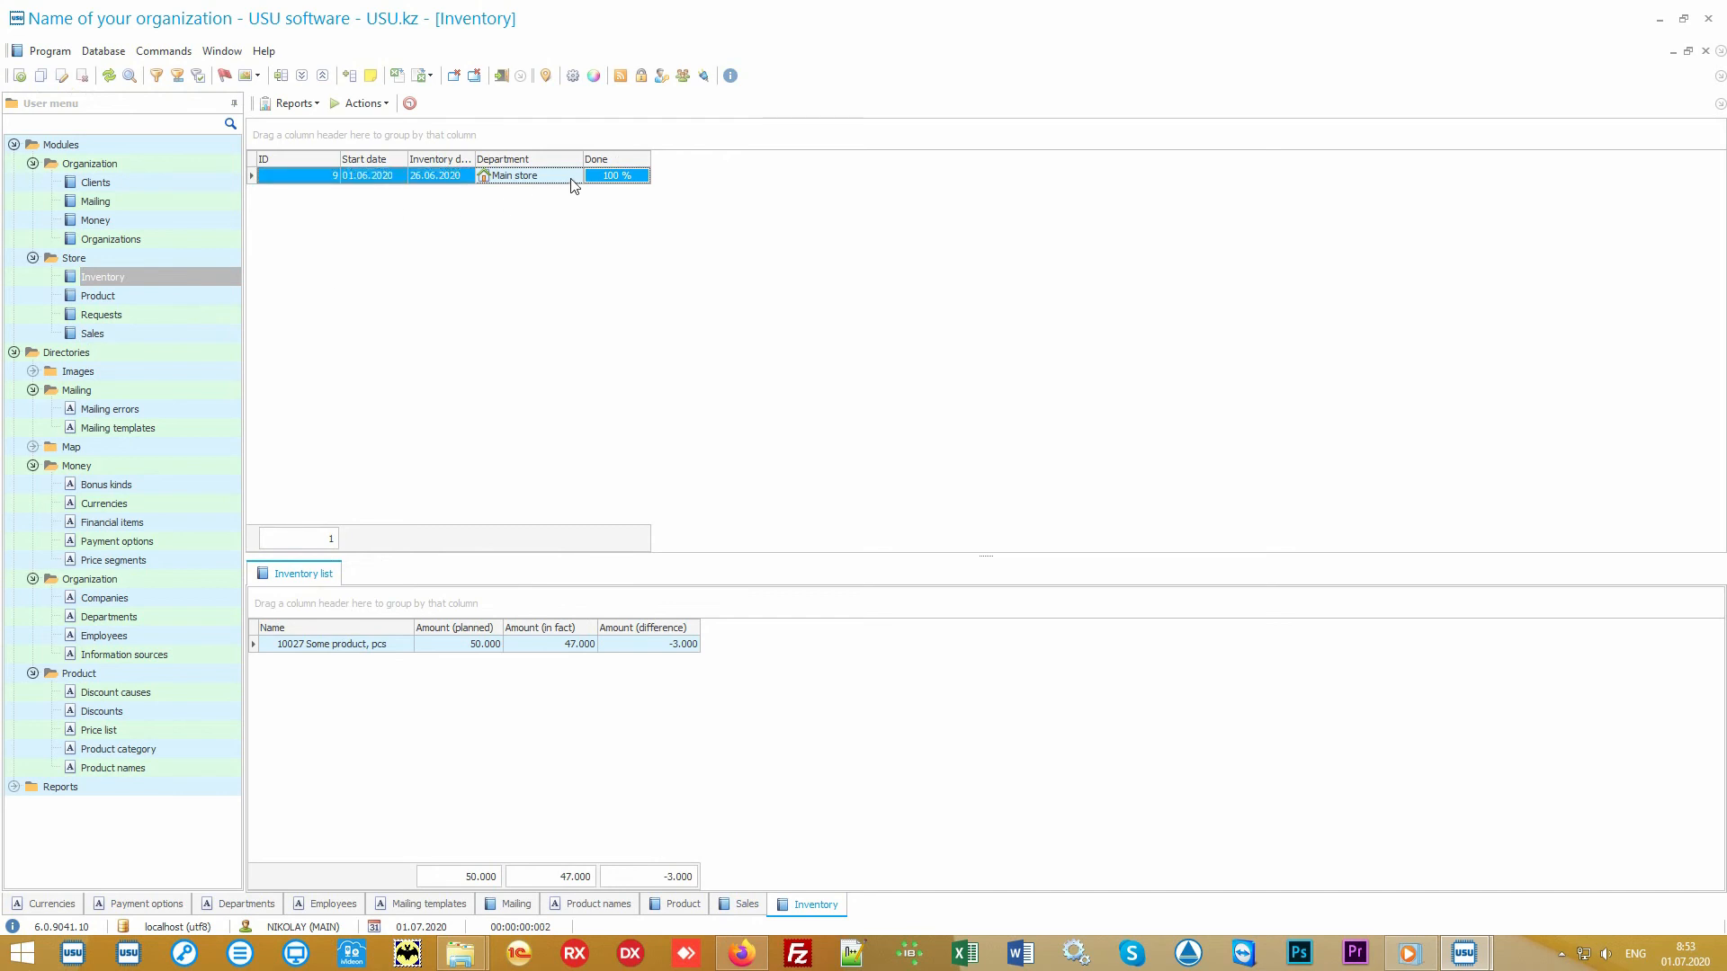
pyautogui.click(391, 652)
pyautogui.click(441, 654)
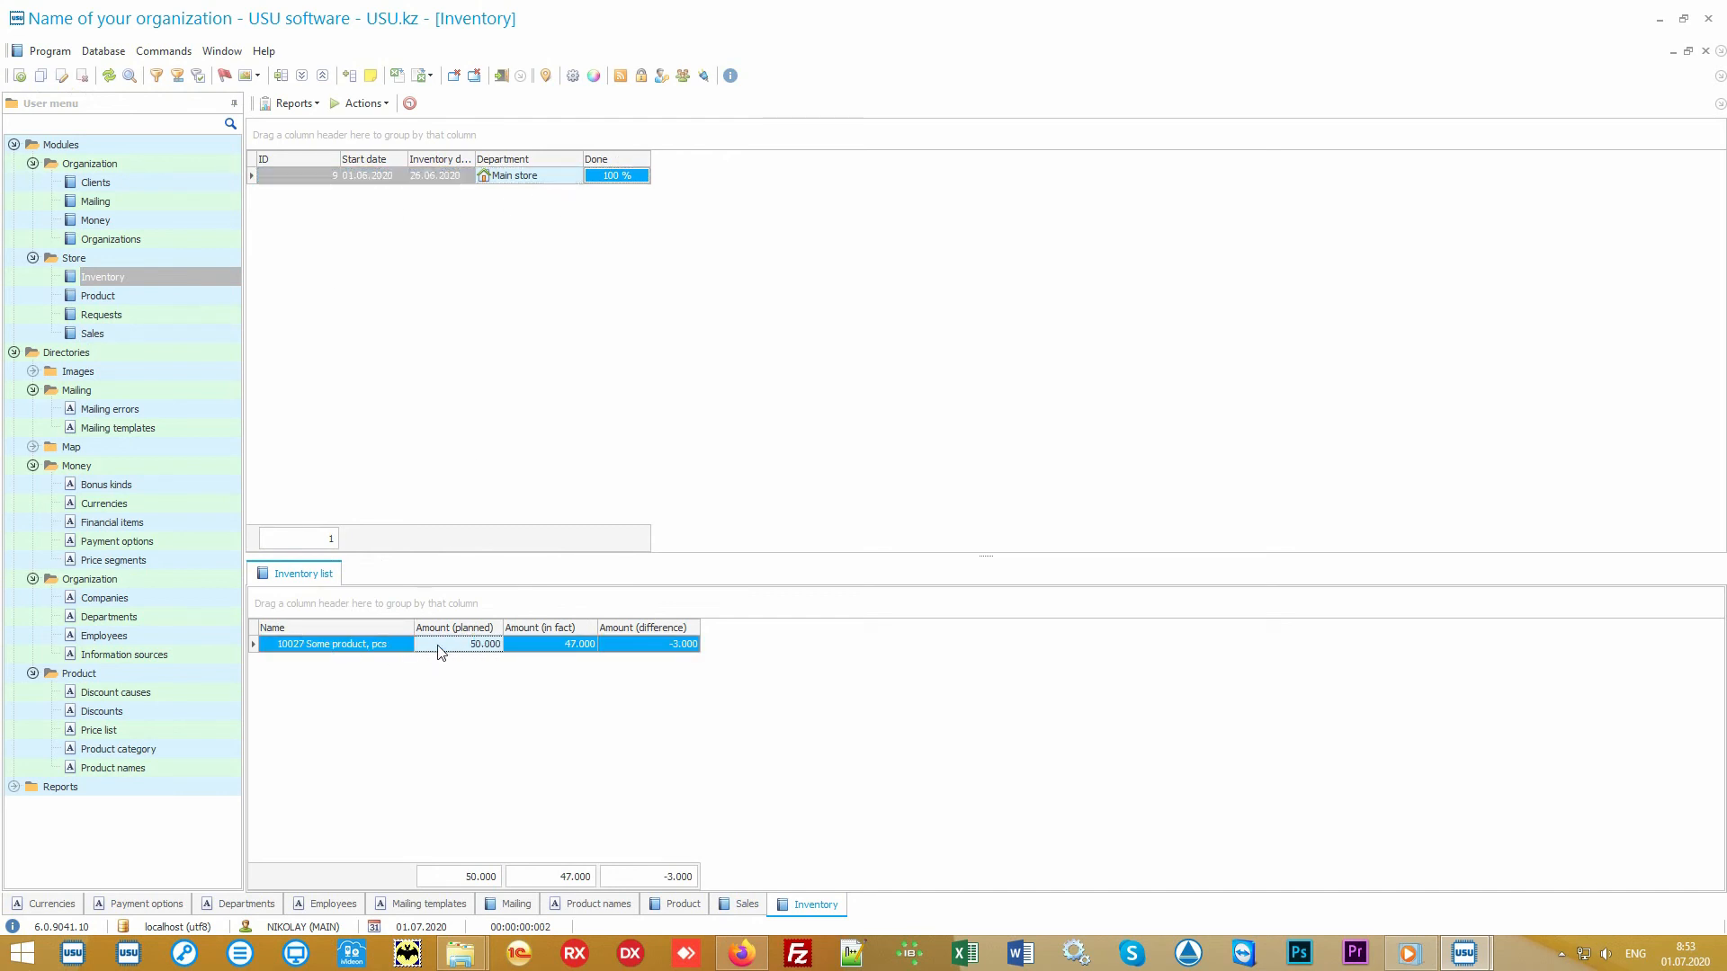
pyautogui.click(533, 654)
pyautogui.click(636, 652)
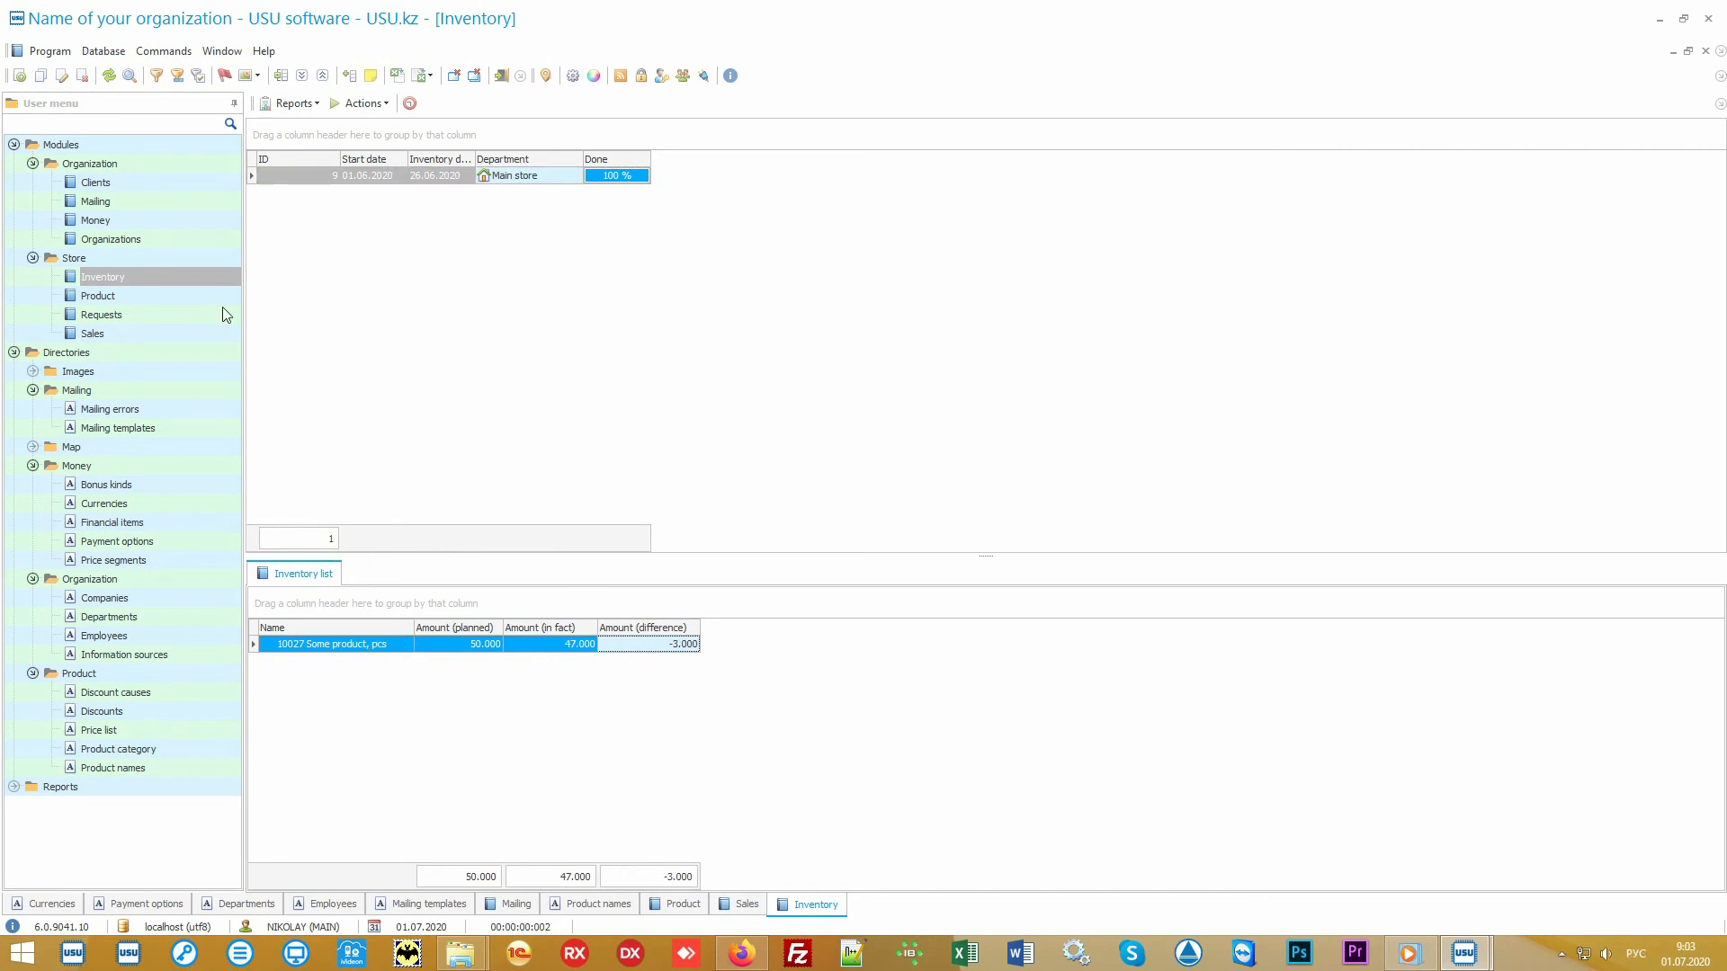
# - Open the Clients module and examine the client list with its categories, price lists, bonus types and ratings
pyautogui.click(131, 183)
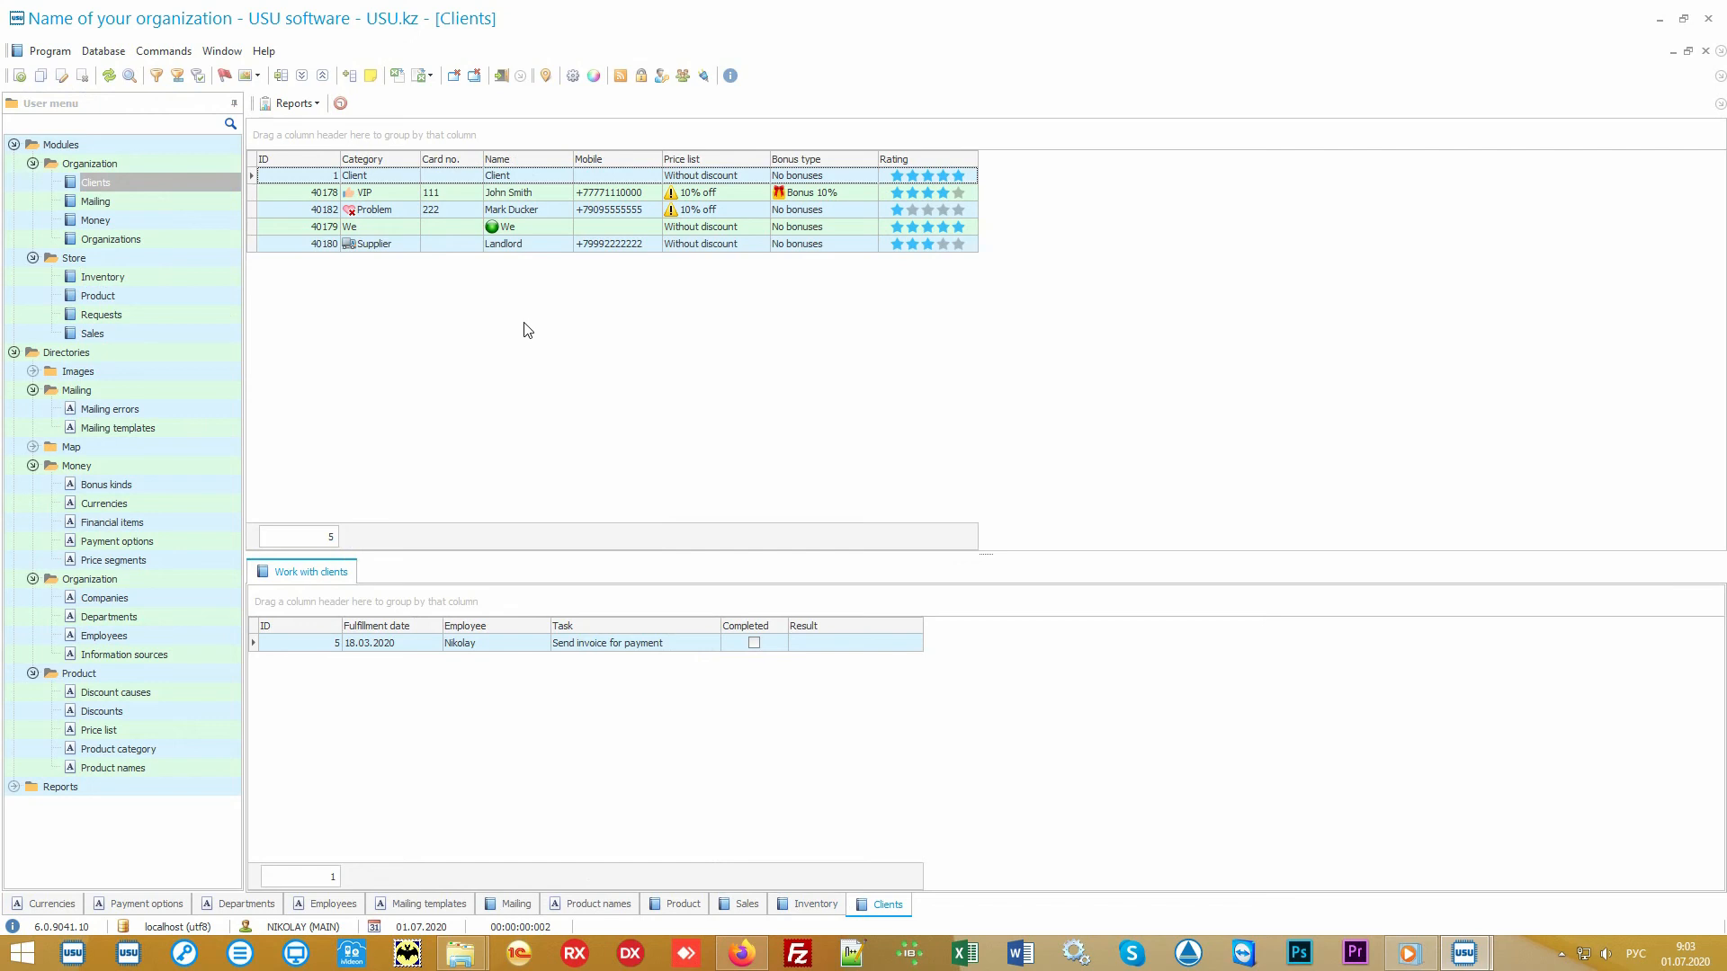
pyautogui.hotkey('alt', 'shift')
pyautogui.click(171, 333)
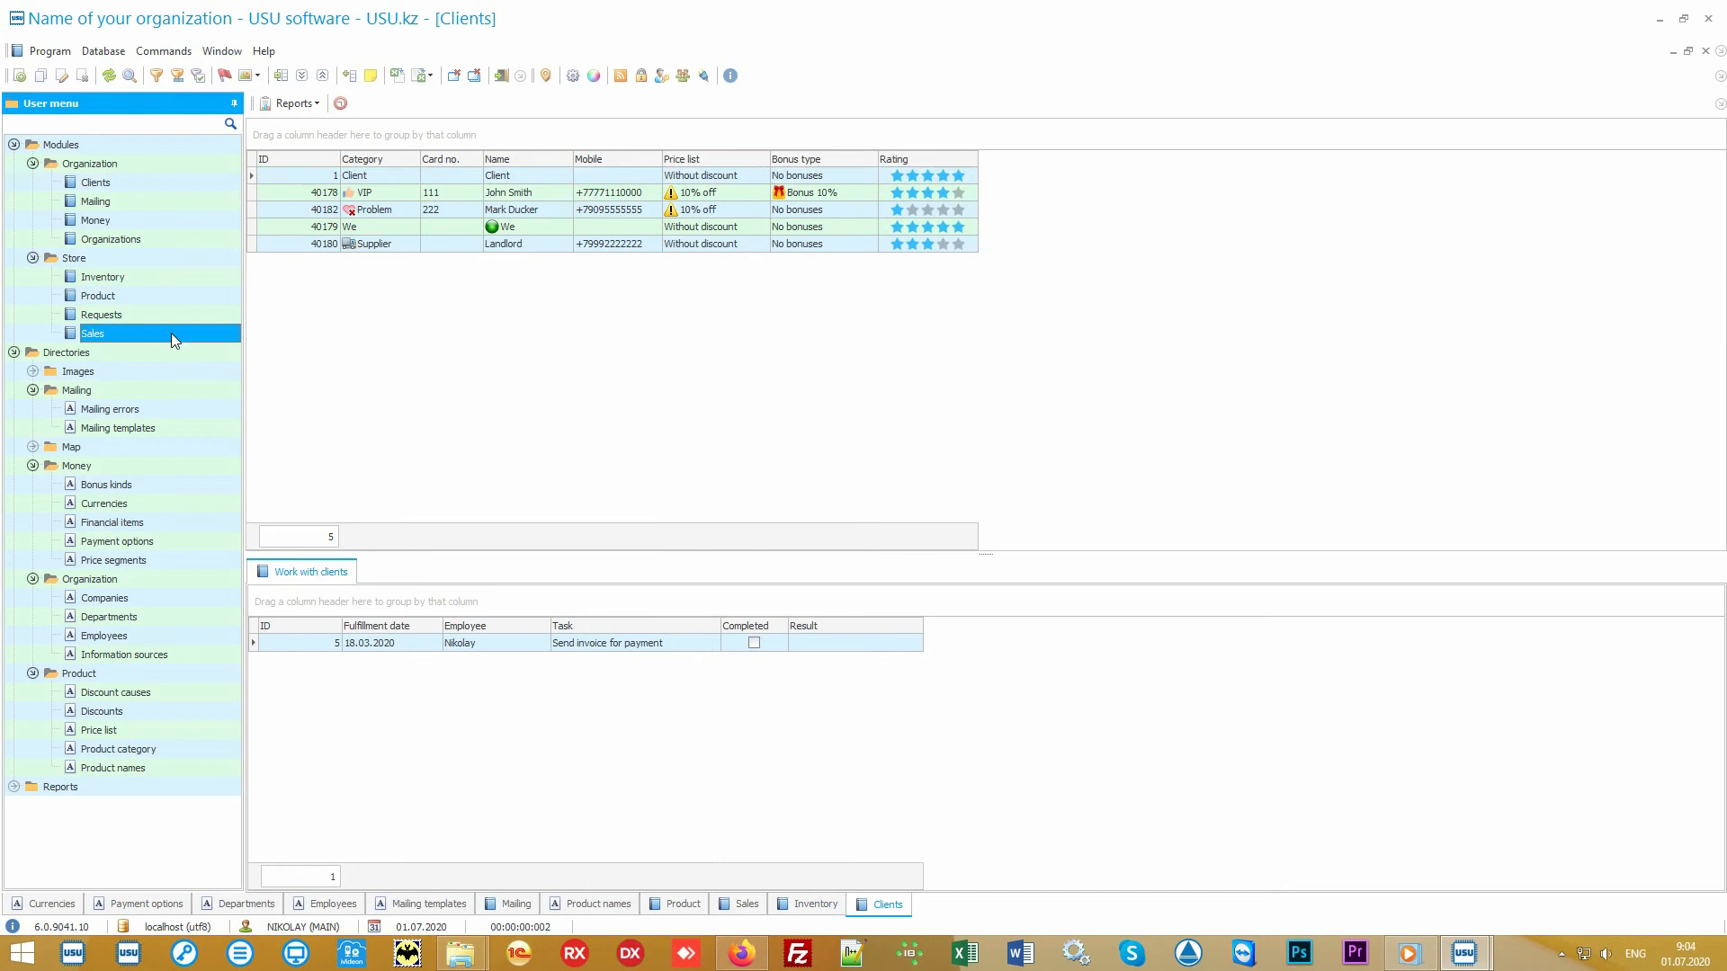
pyautogui.click(167, 183)
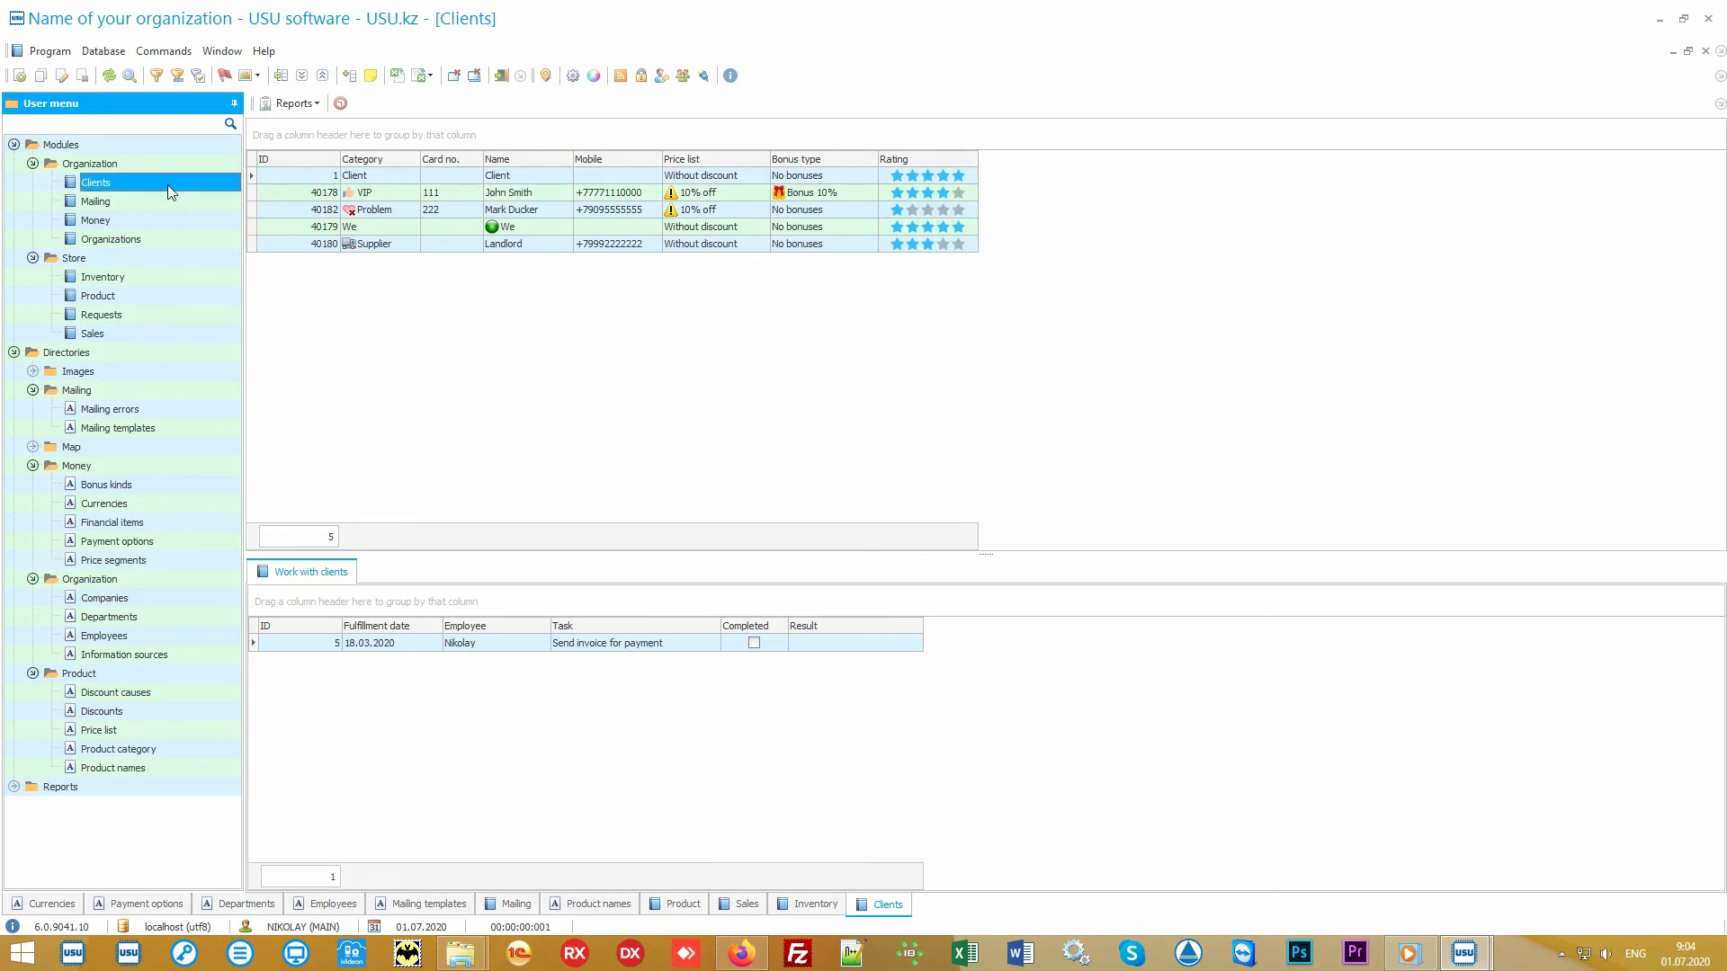
# - Examine the VIP, Problem, Supplier and general client records, comparing their categories, price lists and assigned tasks
pyautogui.click(511, 381)
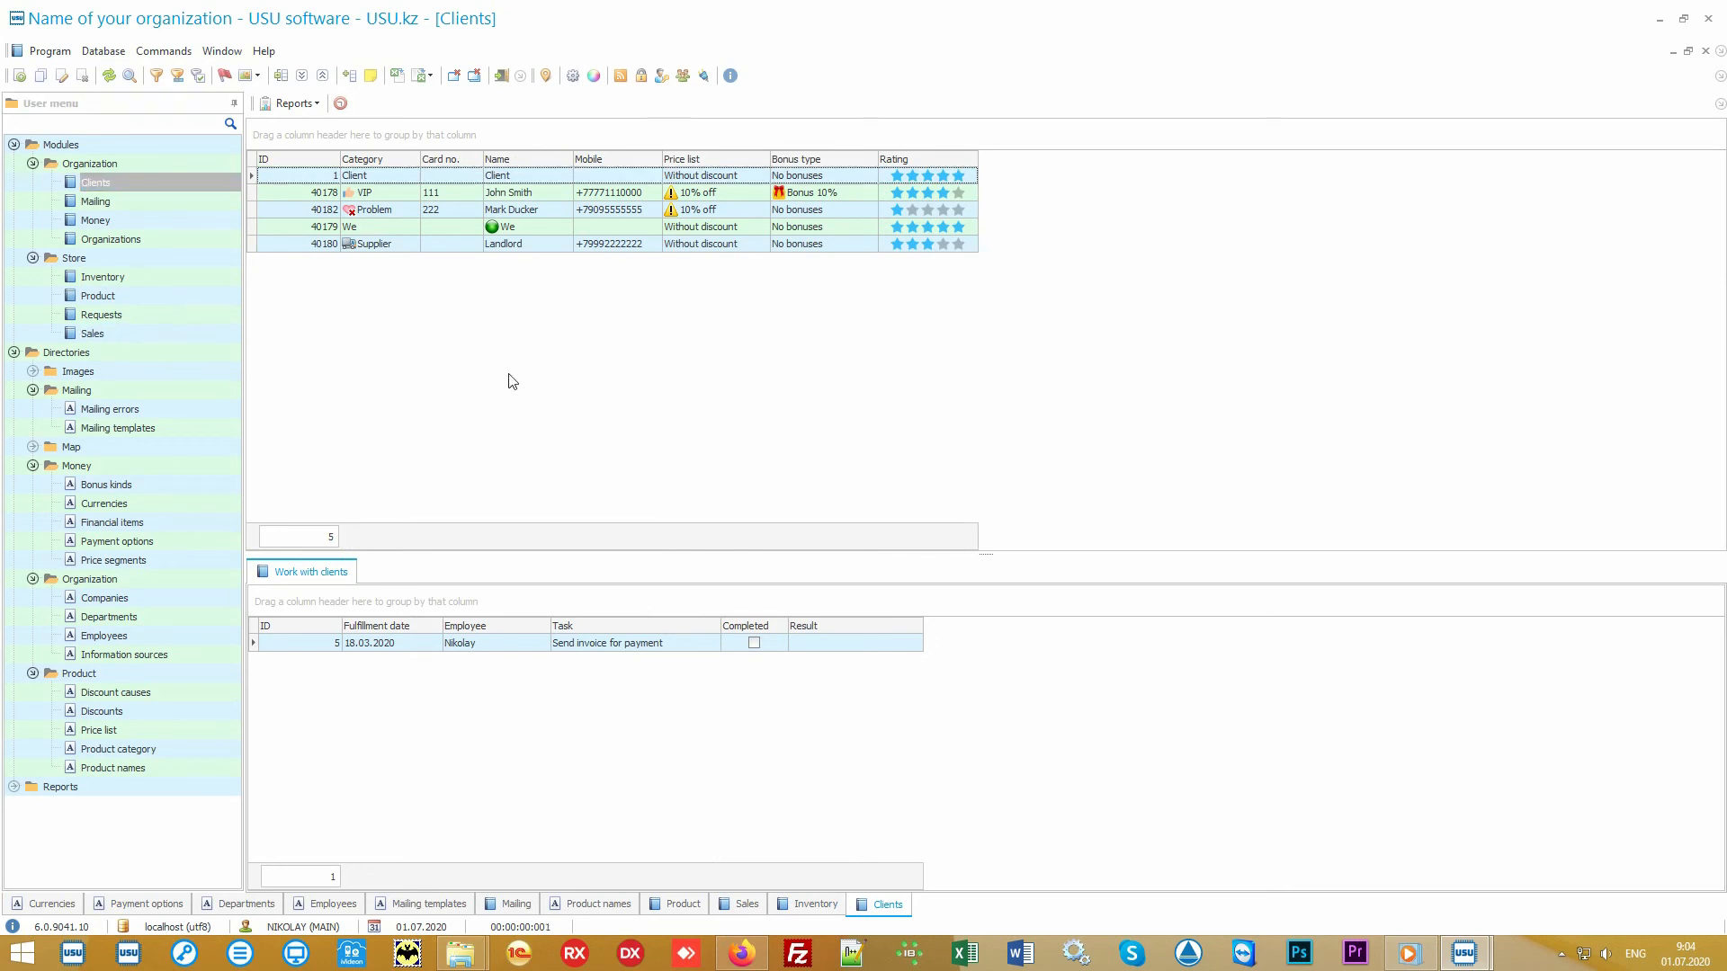
pyautogui.click(399, 193)
pyautogui.click(398, 212)
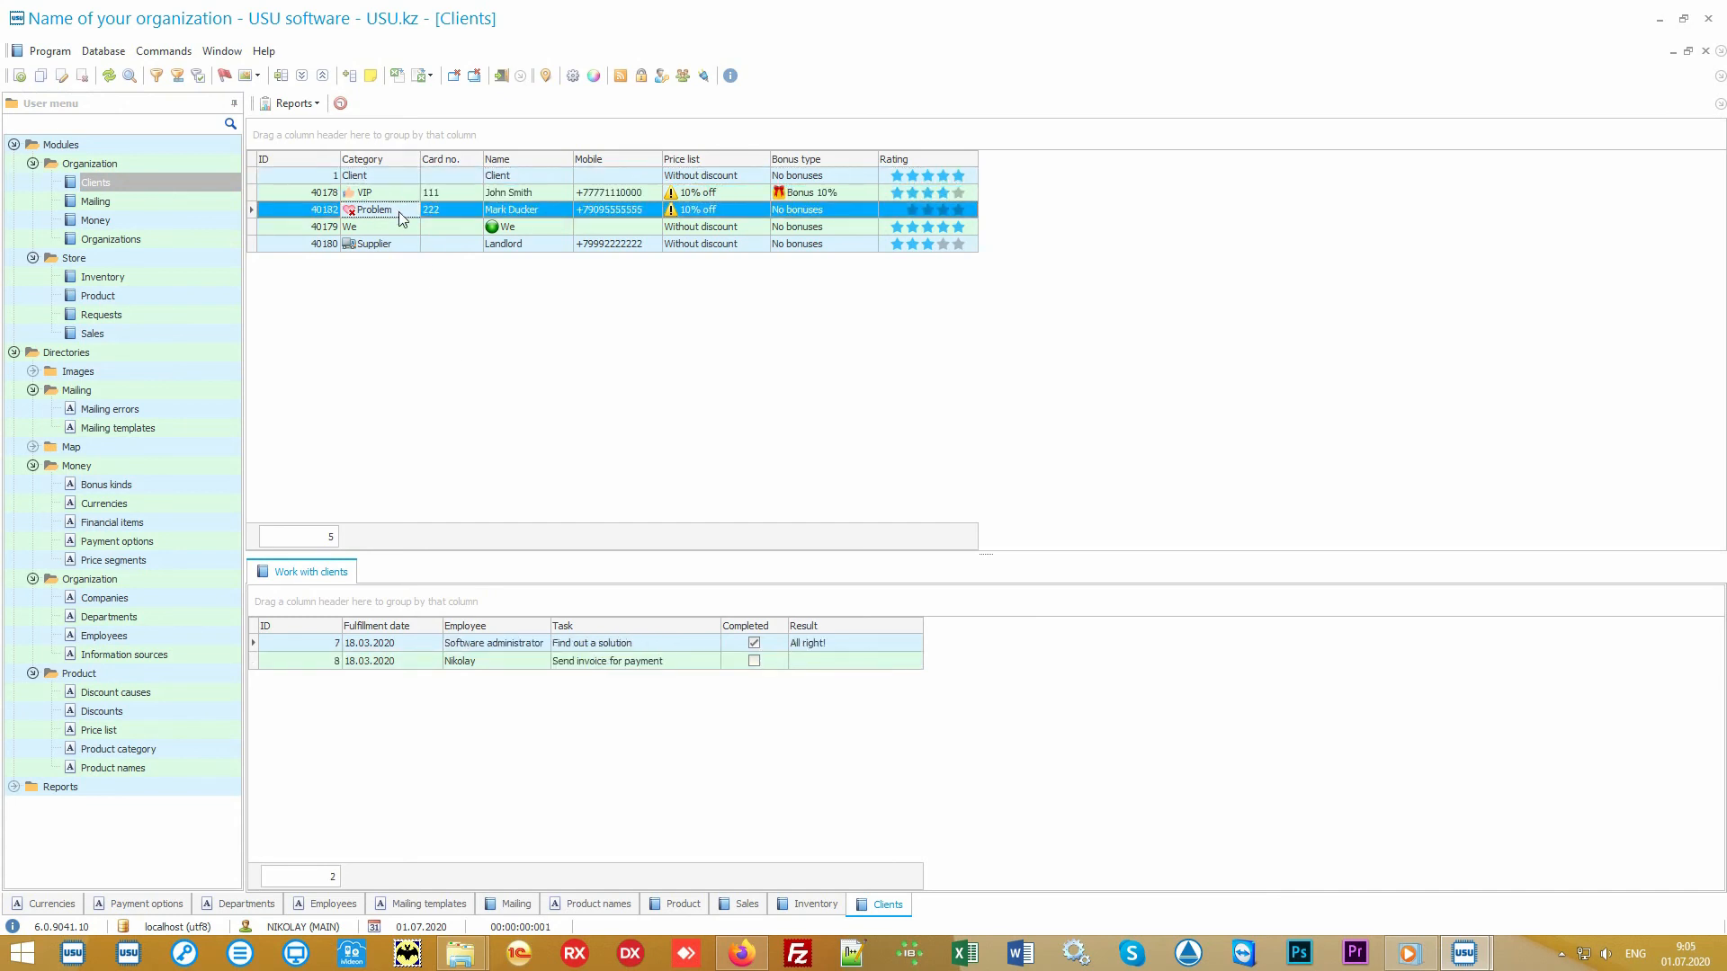
pyautogui.click(397, 243)
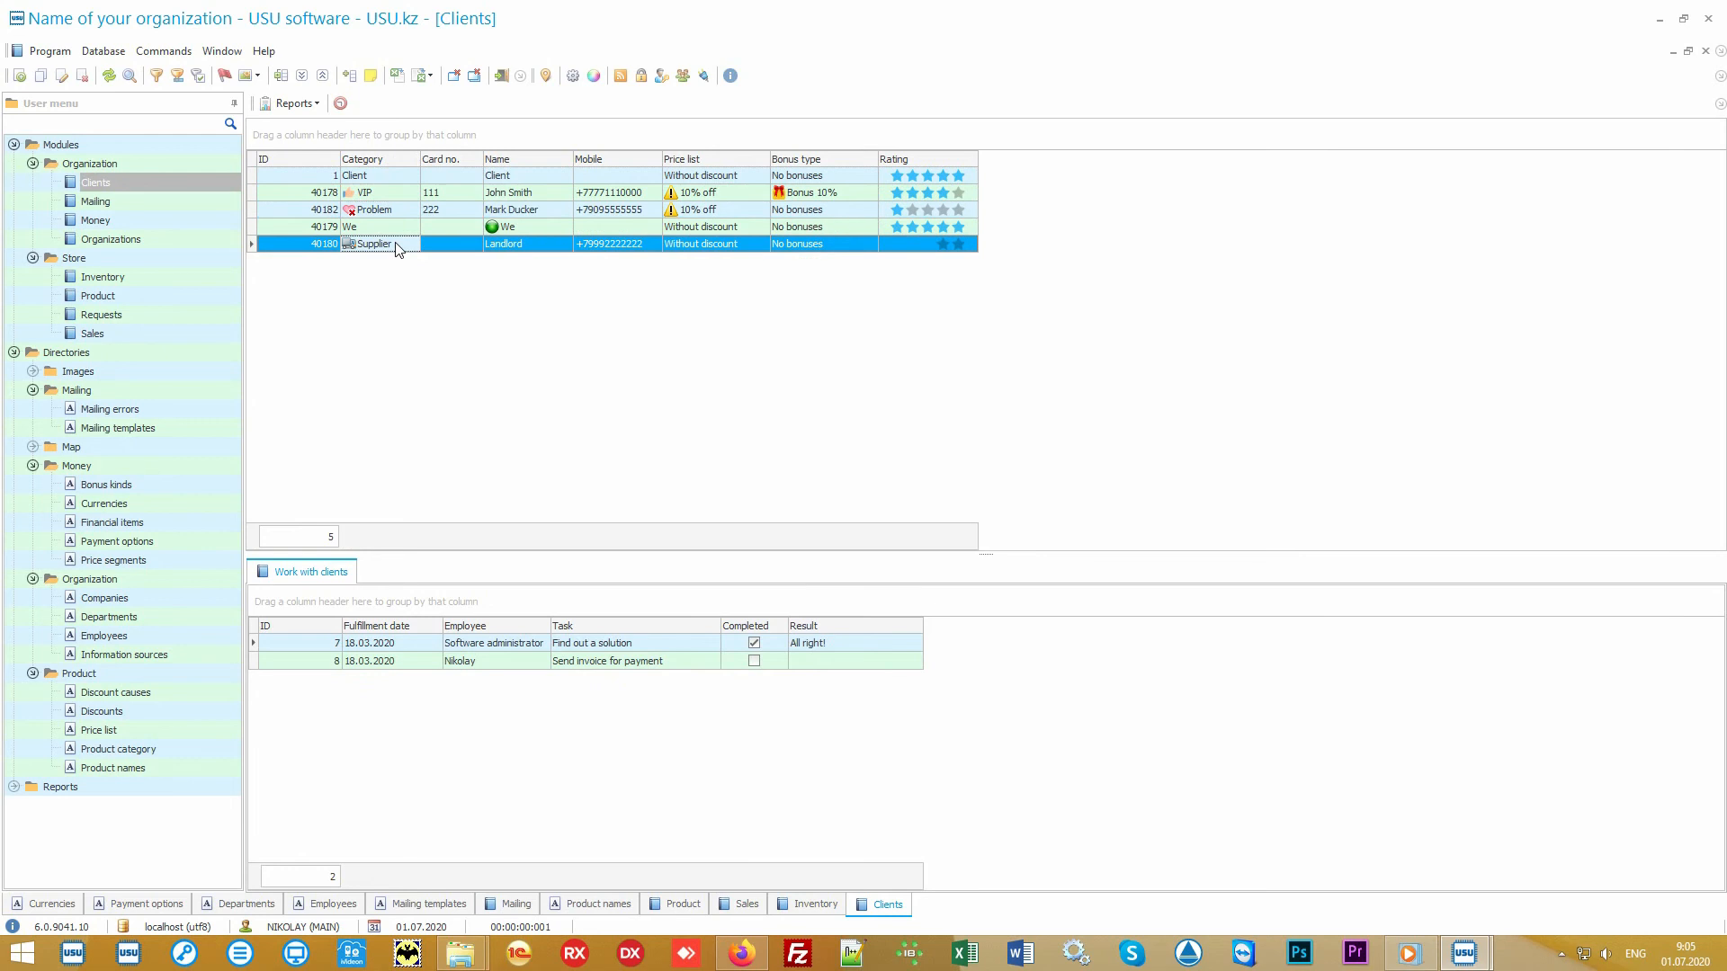
pyautogui.click(402, 192)
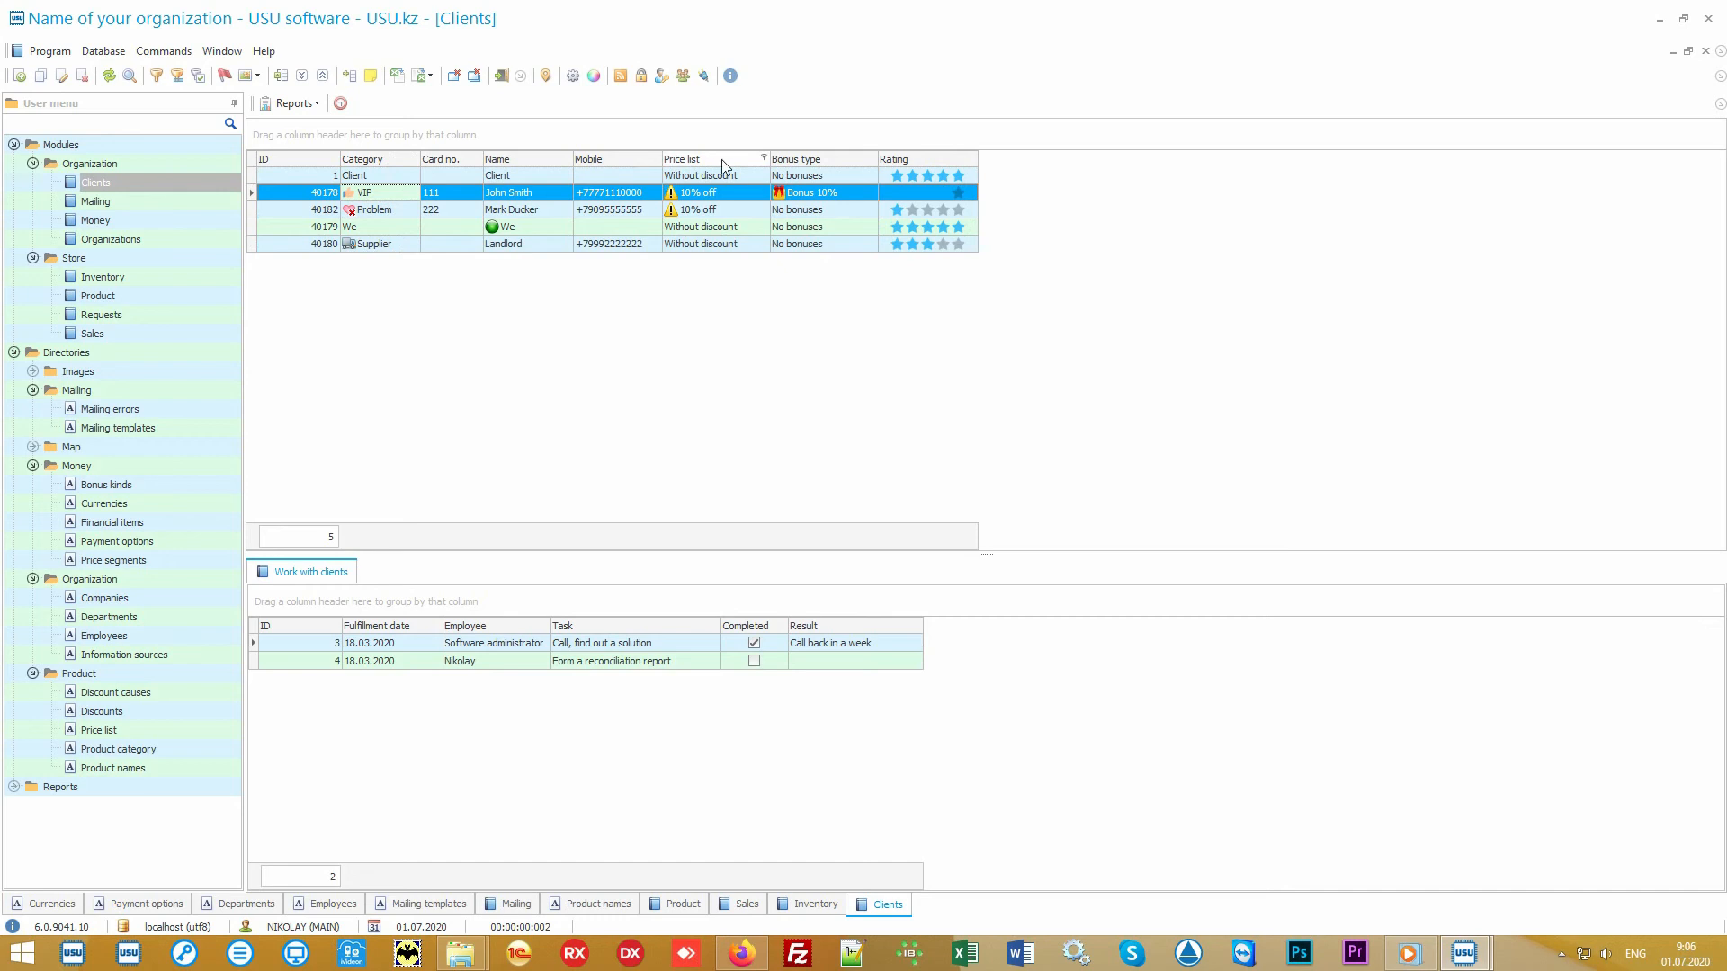
pyautogui.click(743, 176)
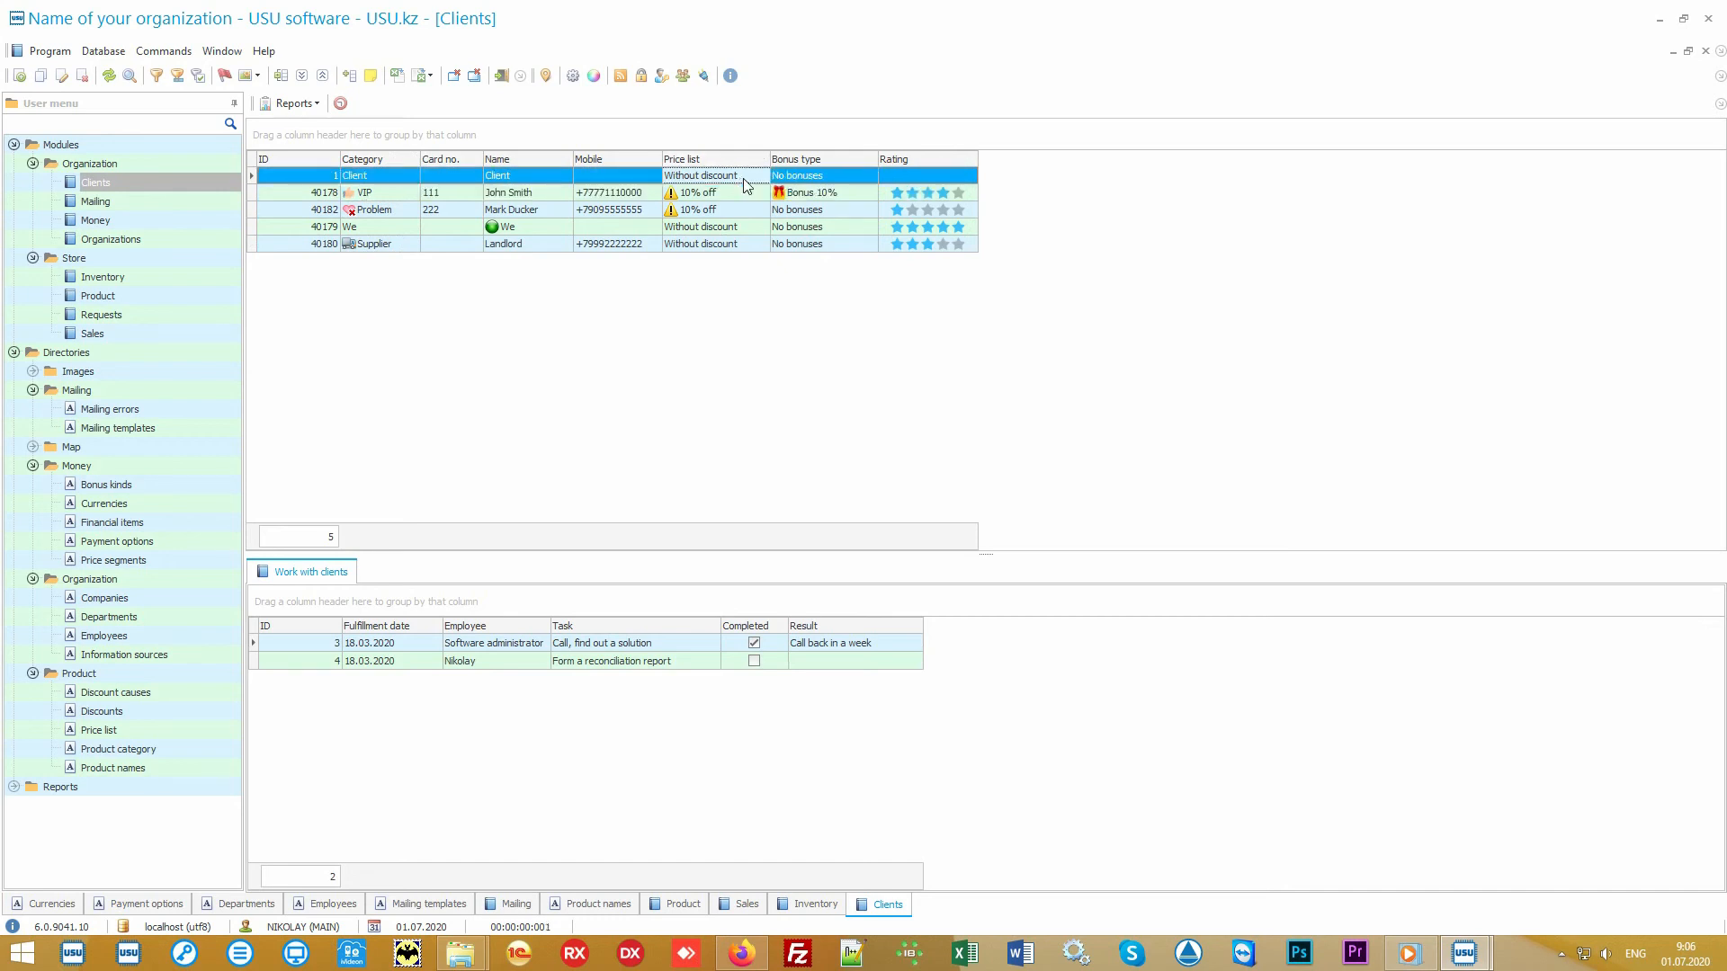
pyautogui.click(740, 191)
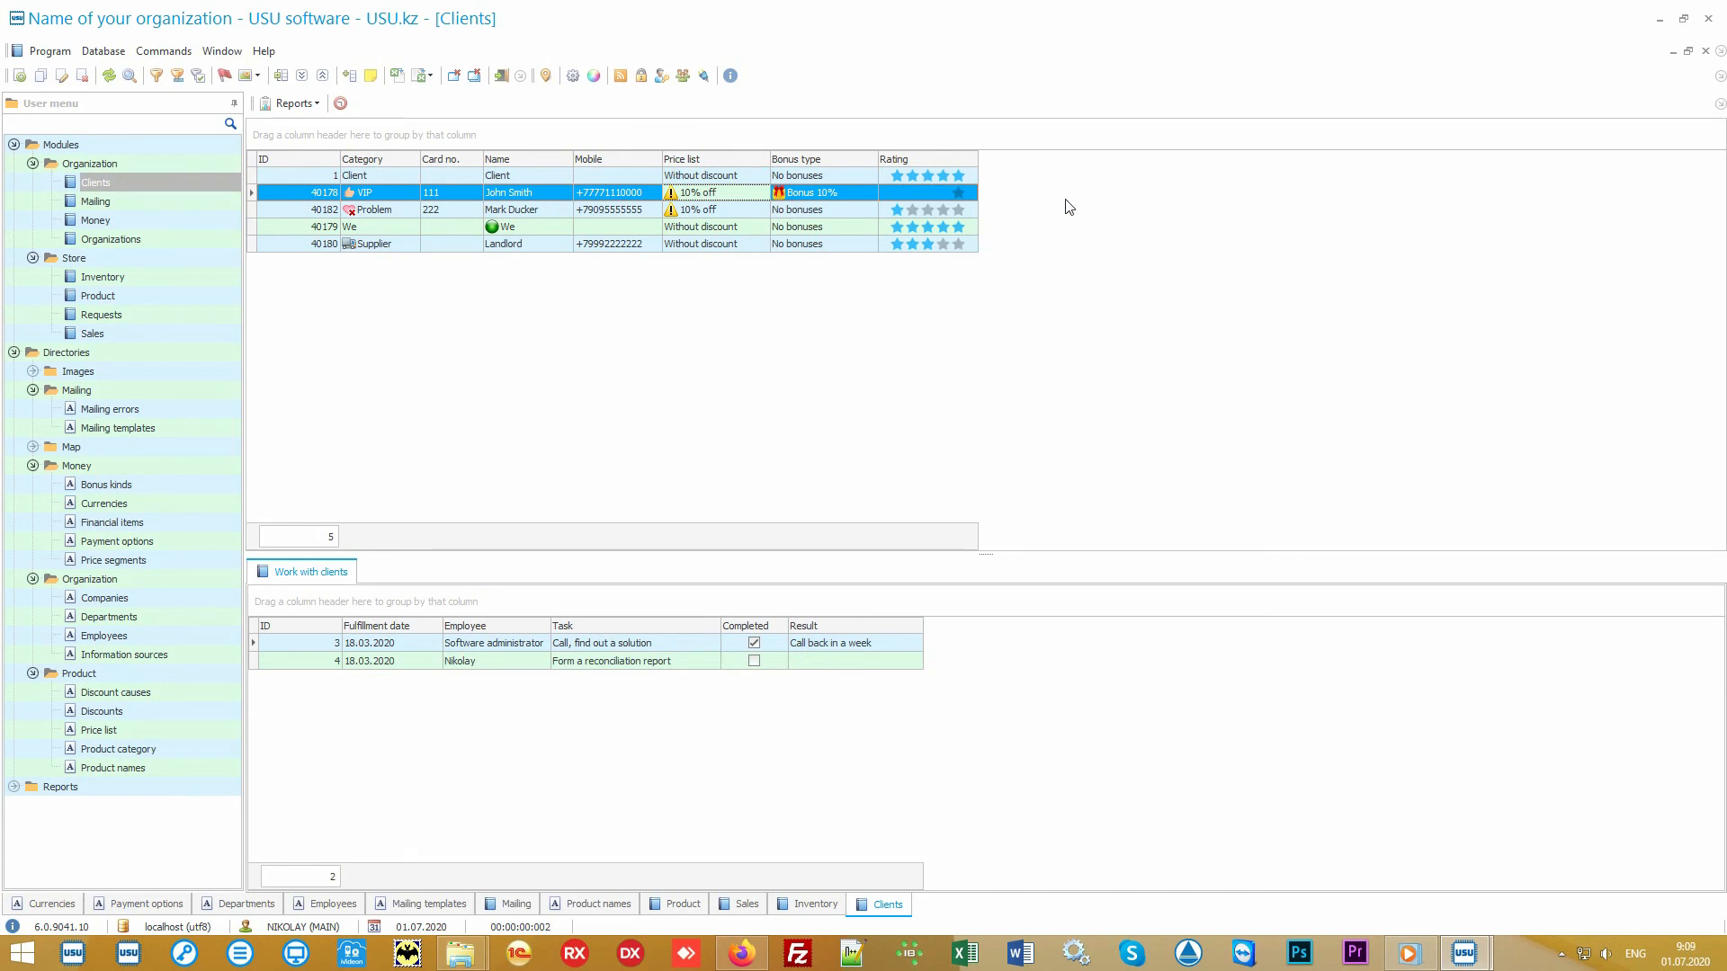
# - Add the Information source column after Rating in the client list and review the clients' information sources and the VIP client's bonus type
pyautogui.rightClick(1080, 195)
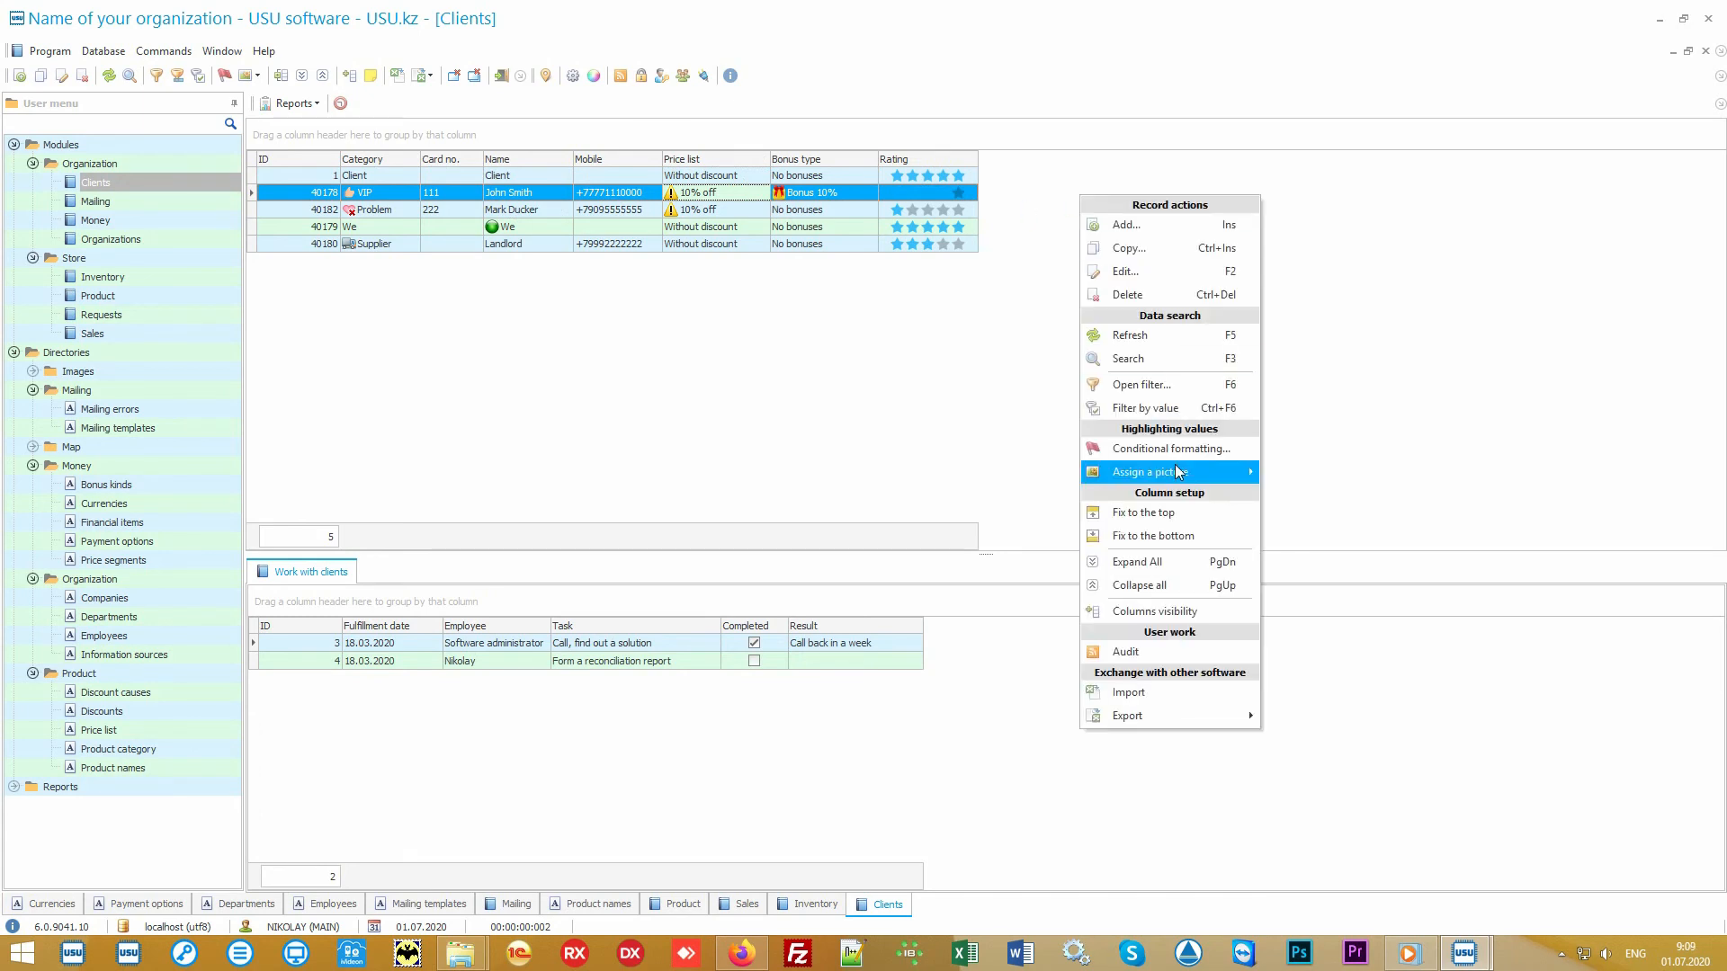
pyautogui.click(1199, 610)
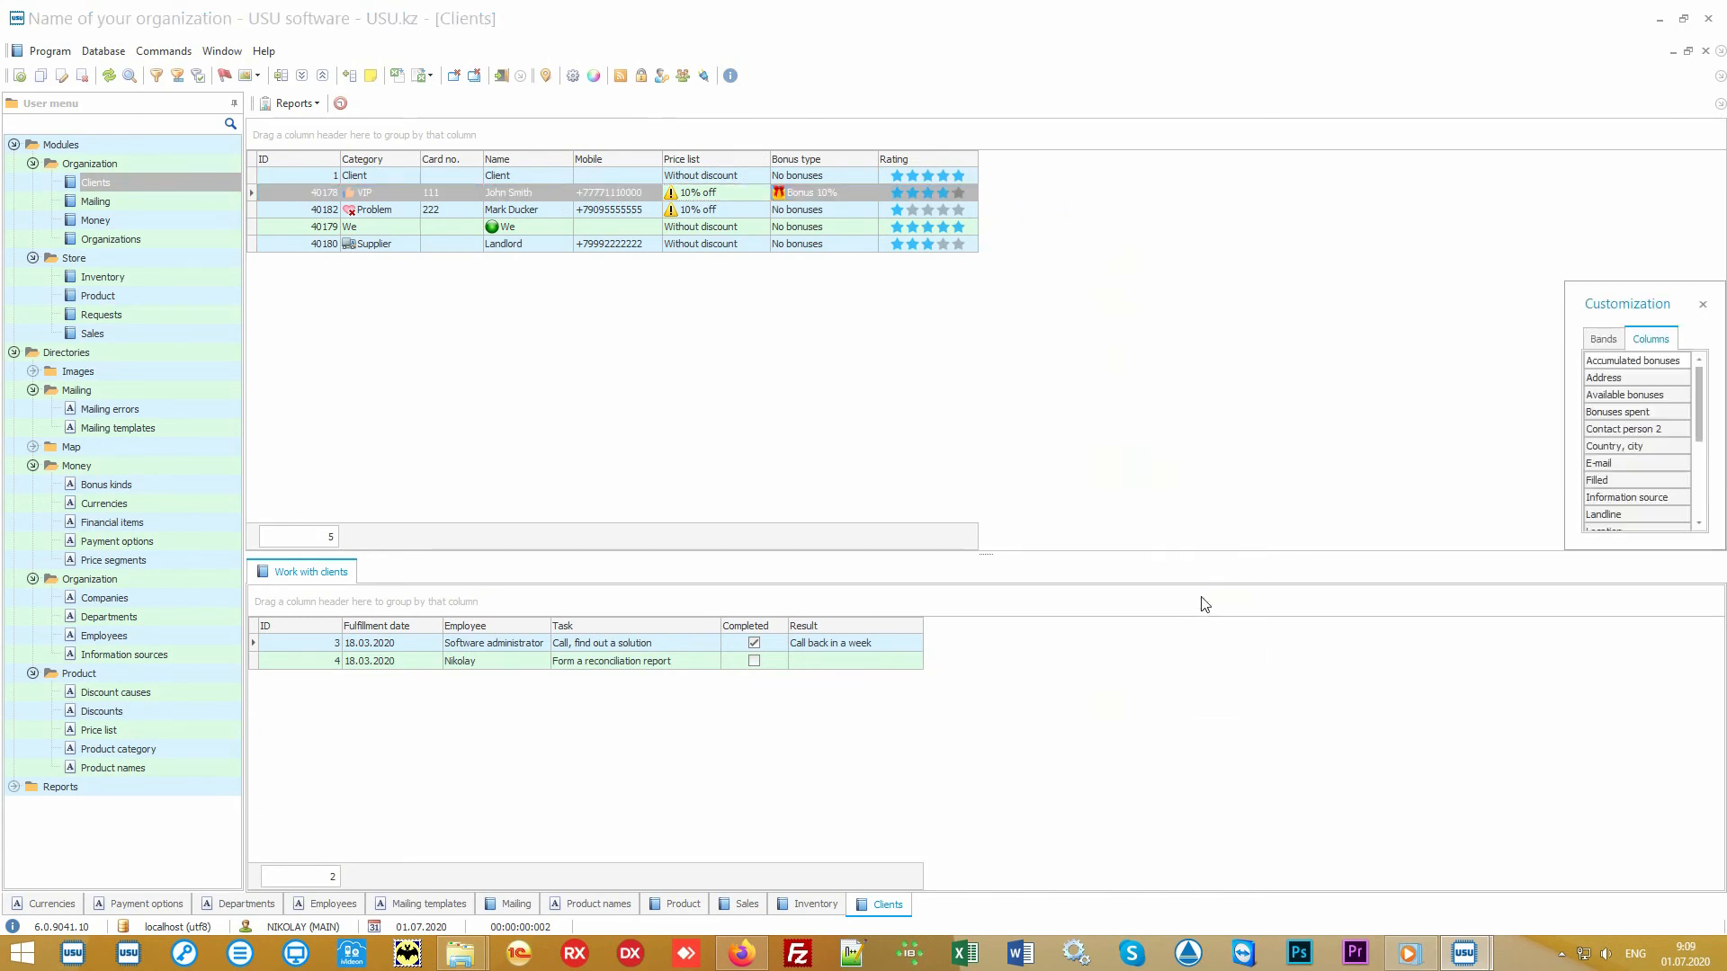
pyautogui.moveTo(1566, 551); pyautogui.dragTo(1332, 824)
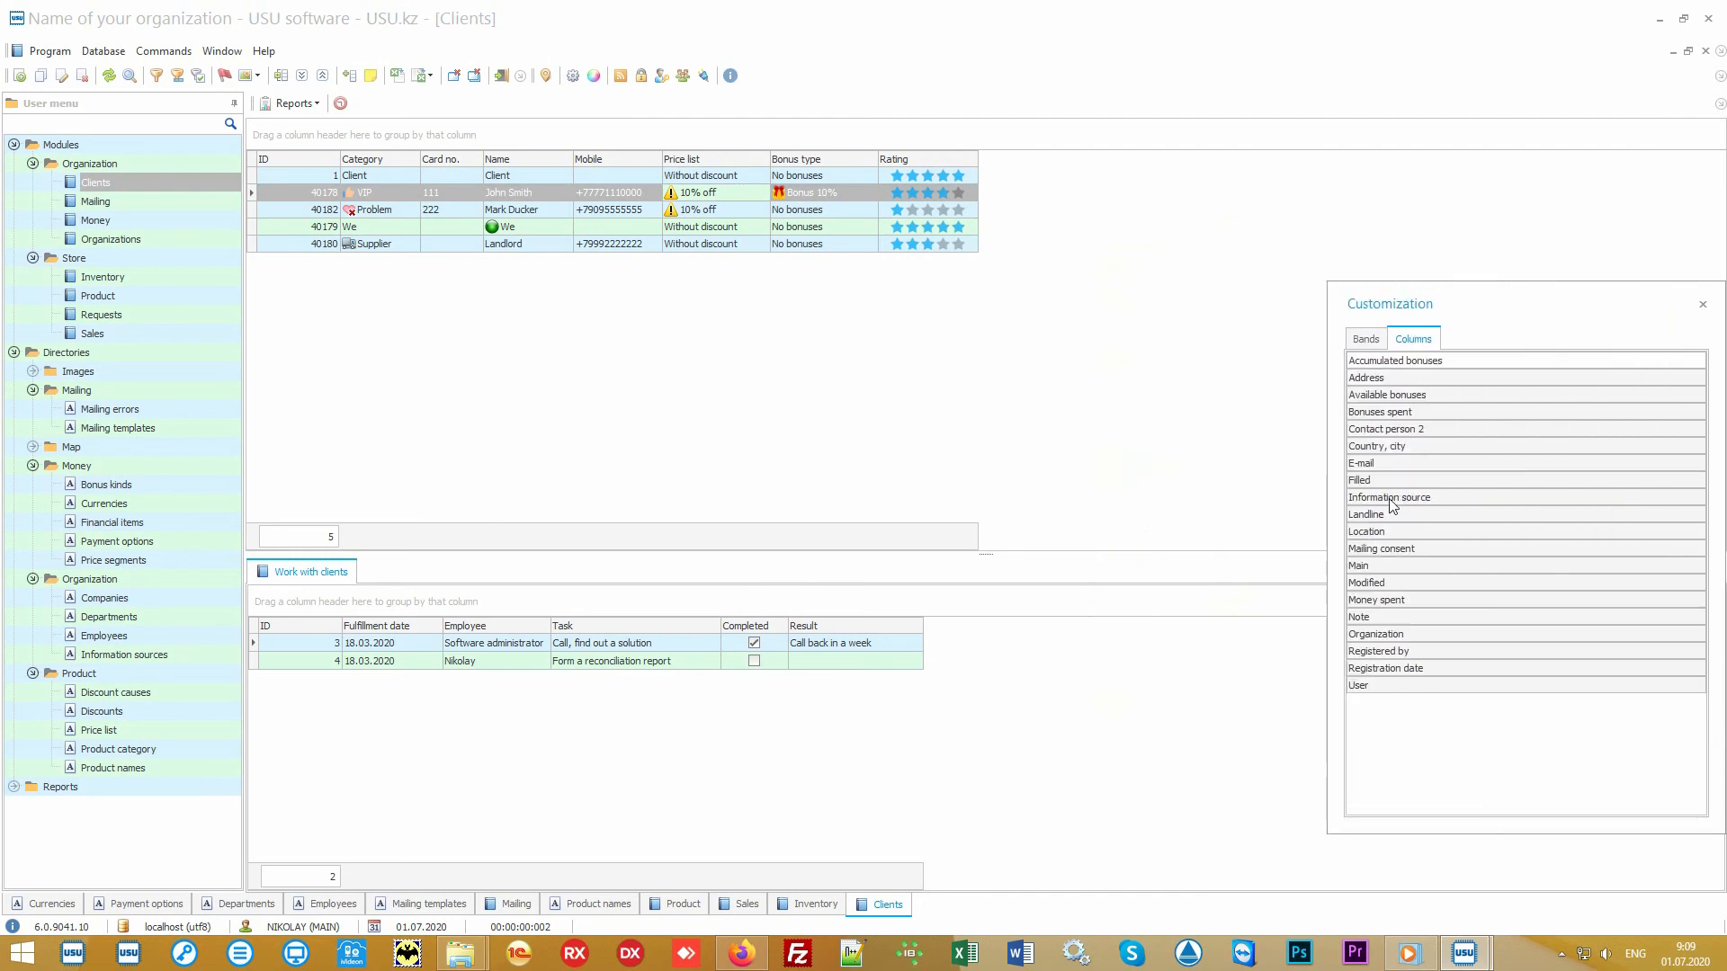
pyautogui.moveTo(1477, 499); pyautogui.dragTo(981, 162)
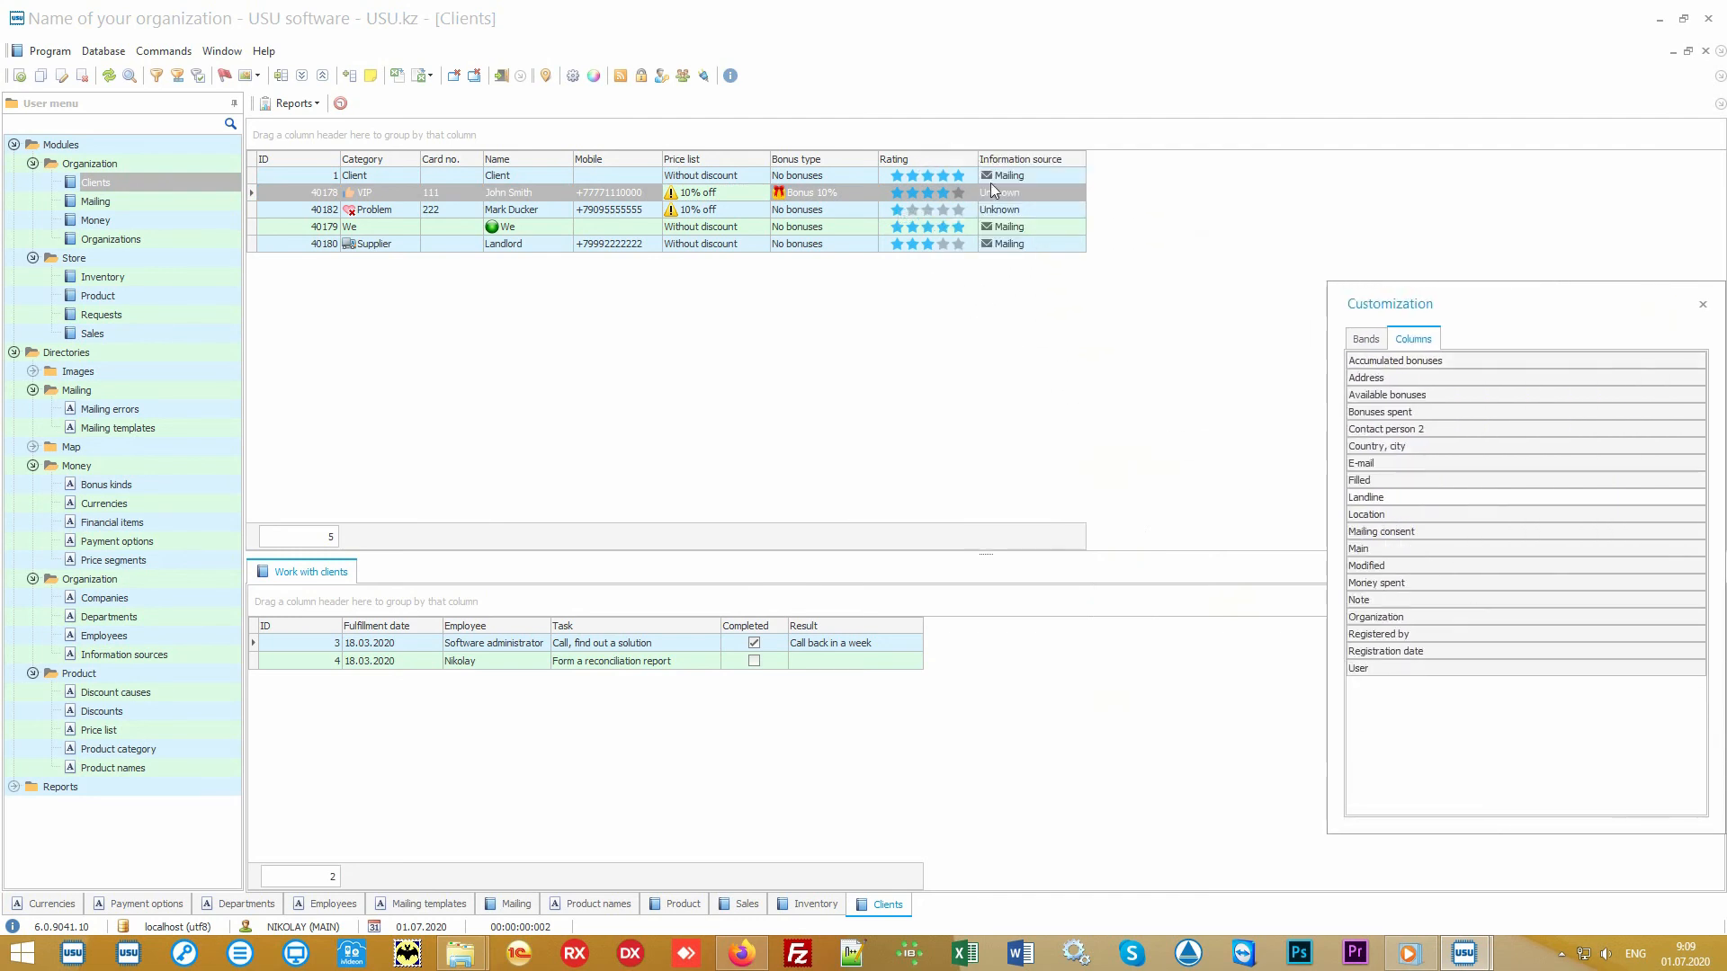
pyautogui.click(1702, 305)
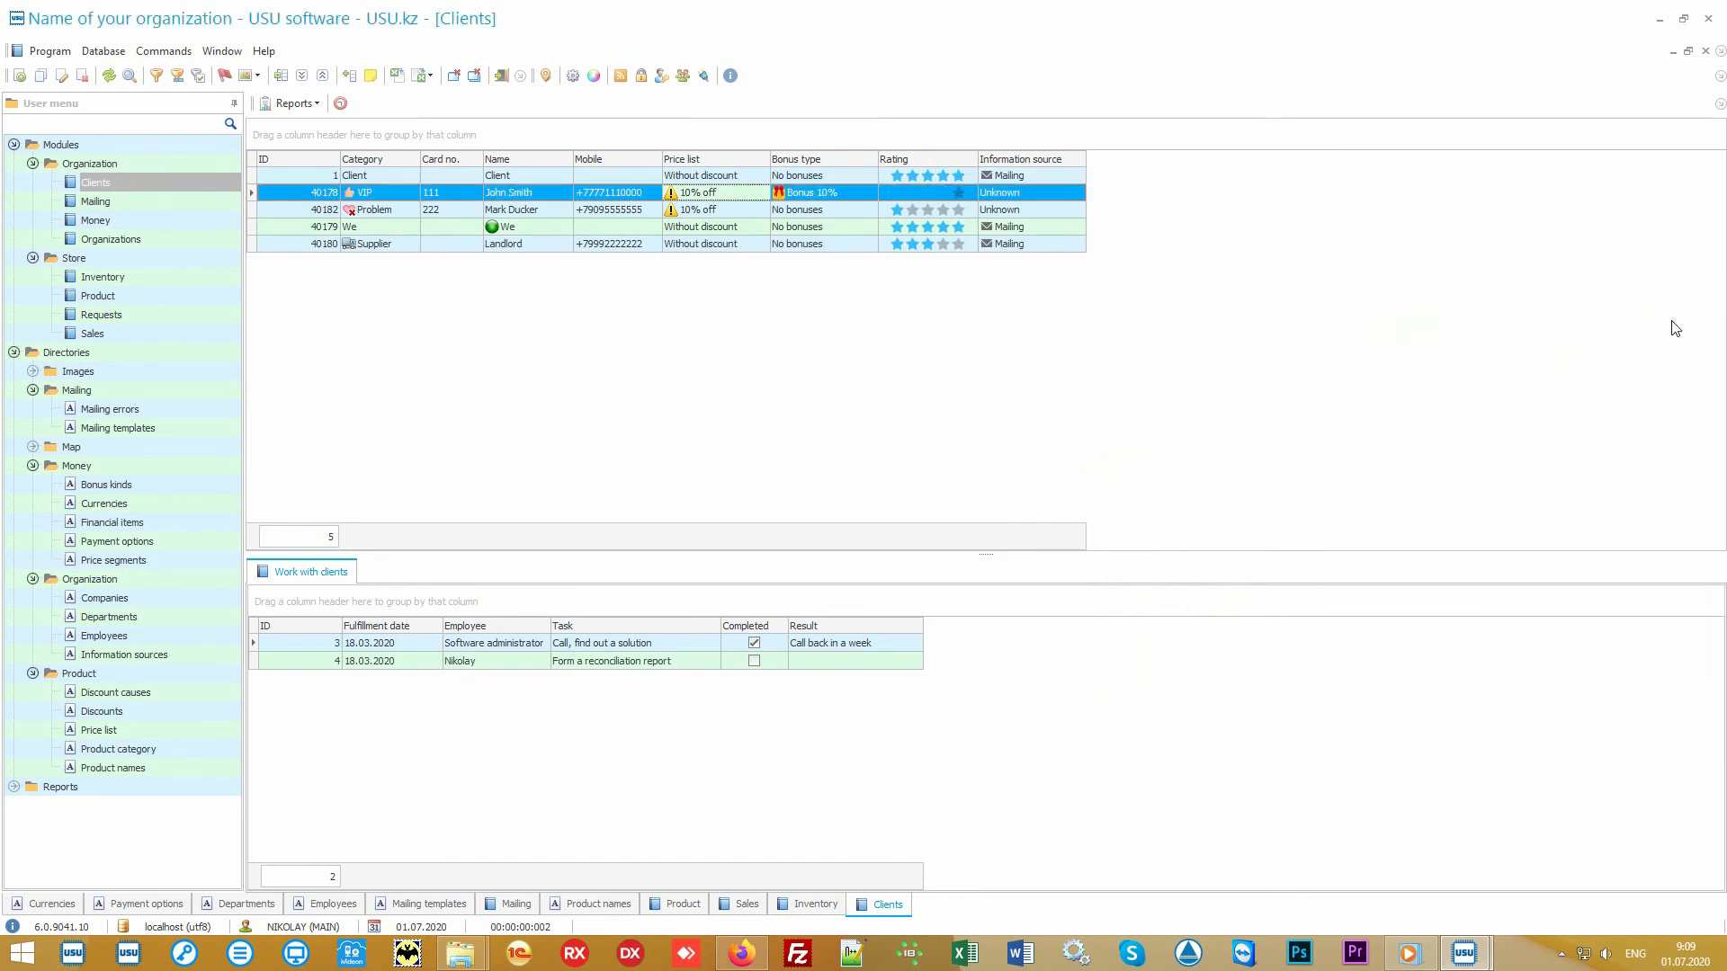
pyautogui.click(1071, 179)
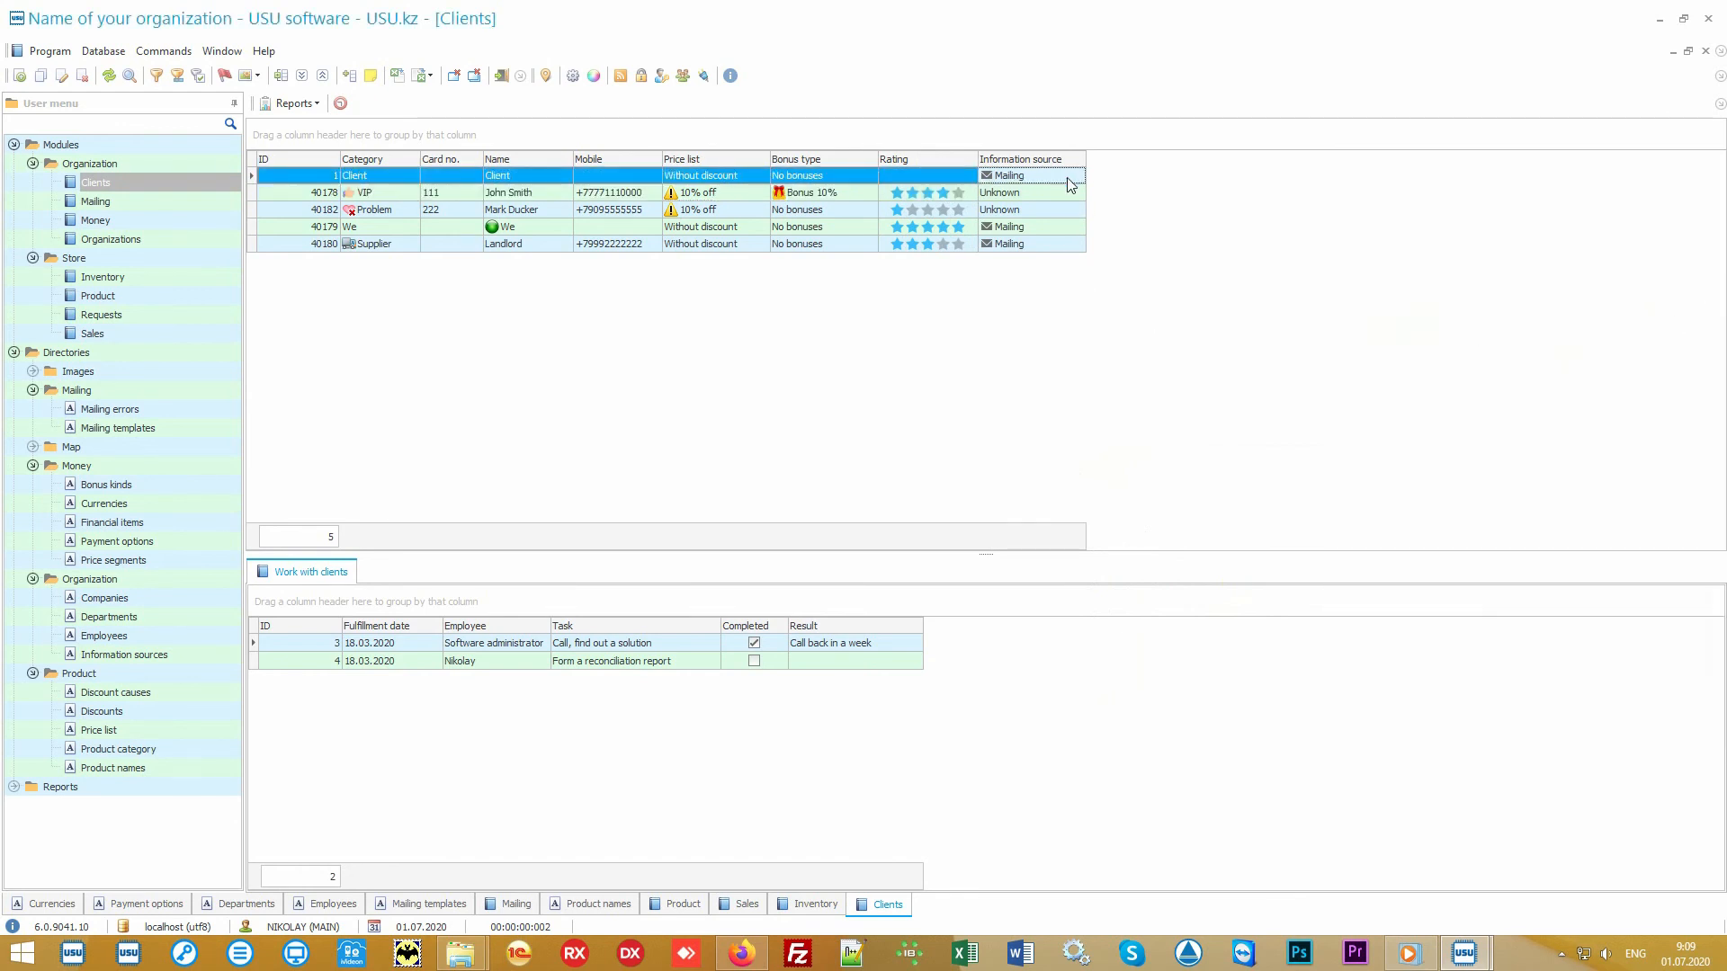
pyautogui.click(1069, 194)
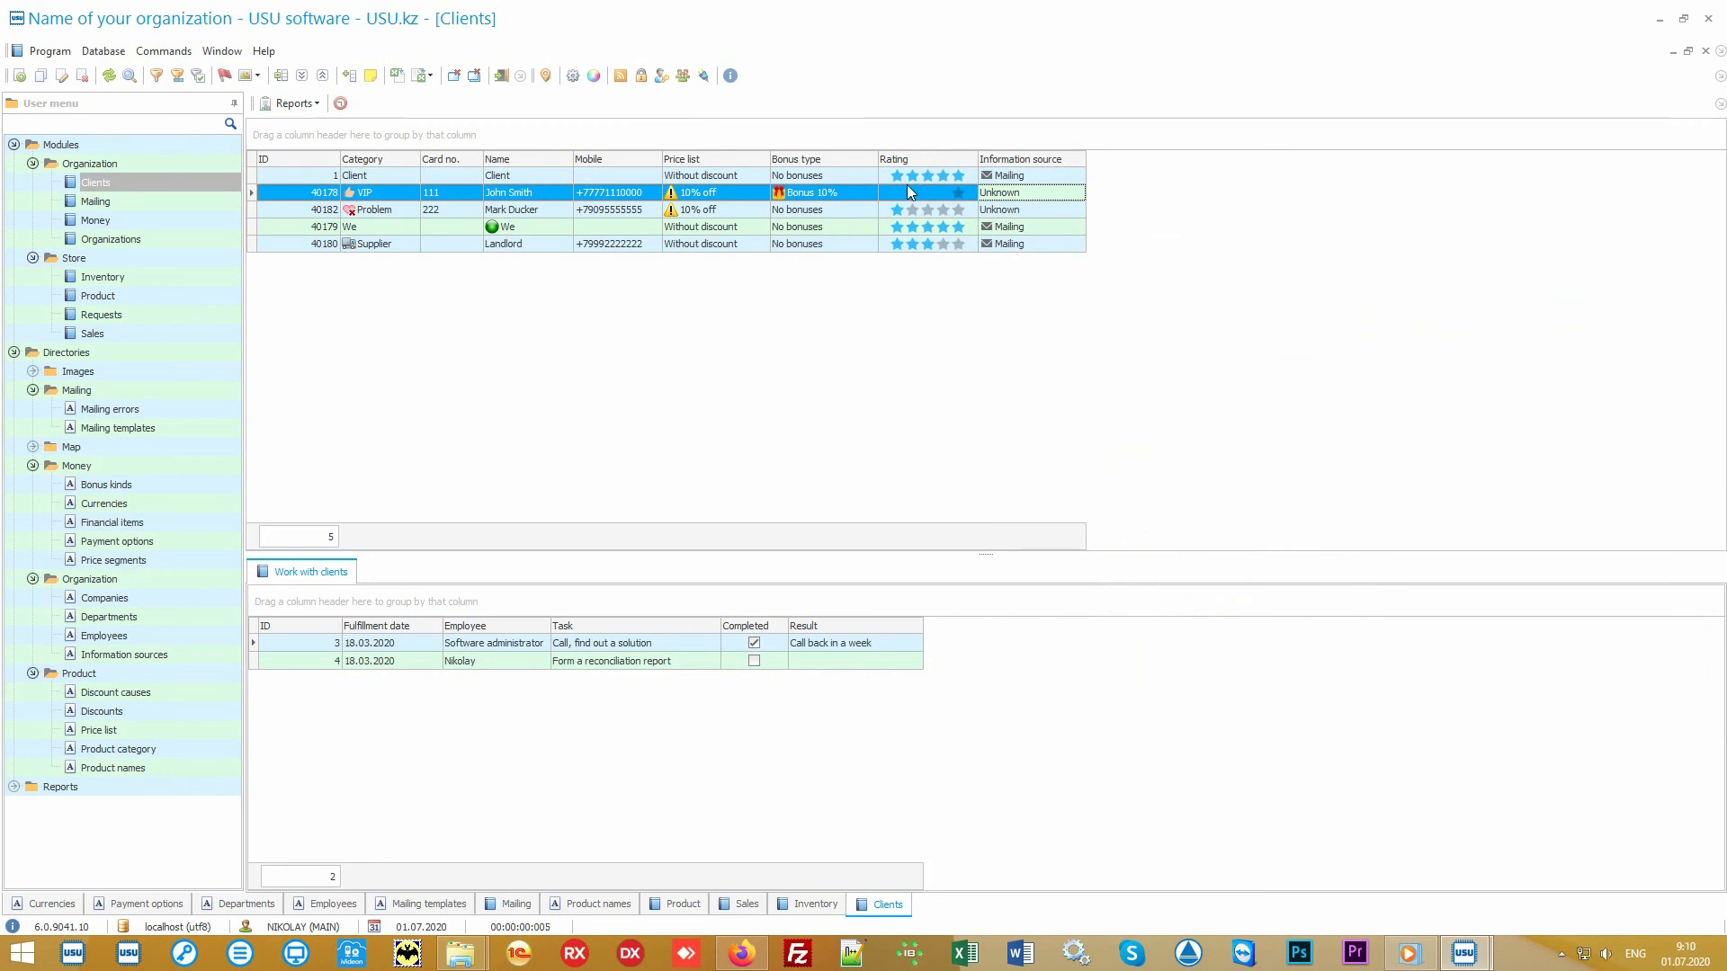
pyautogui.click(851, 191)
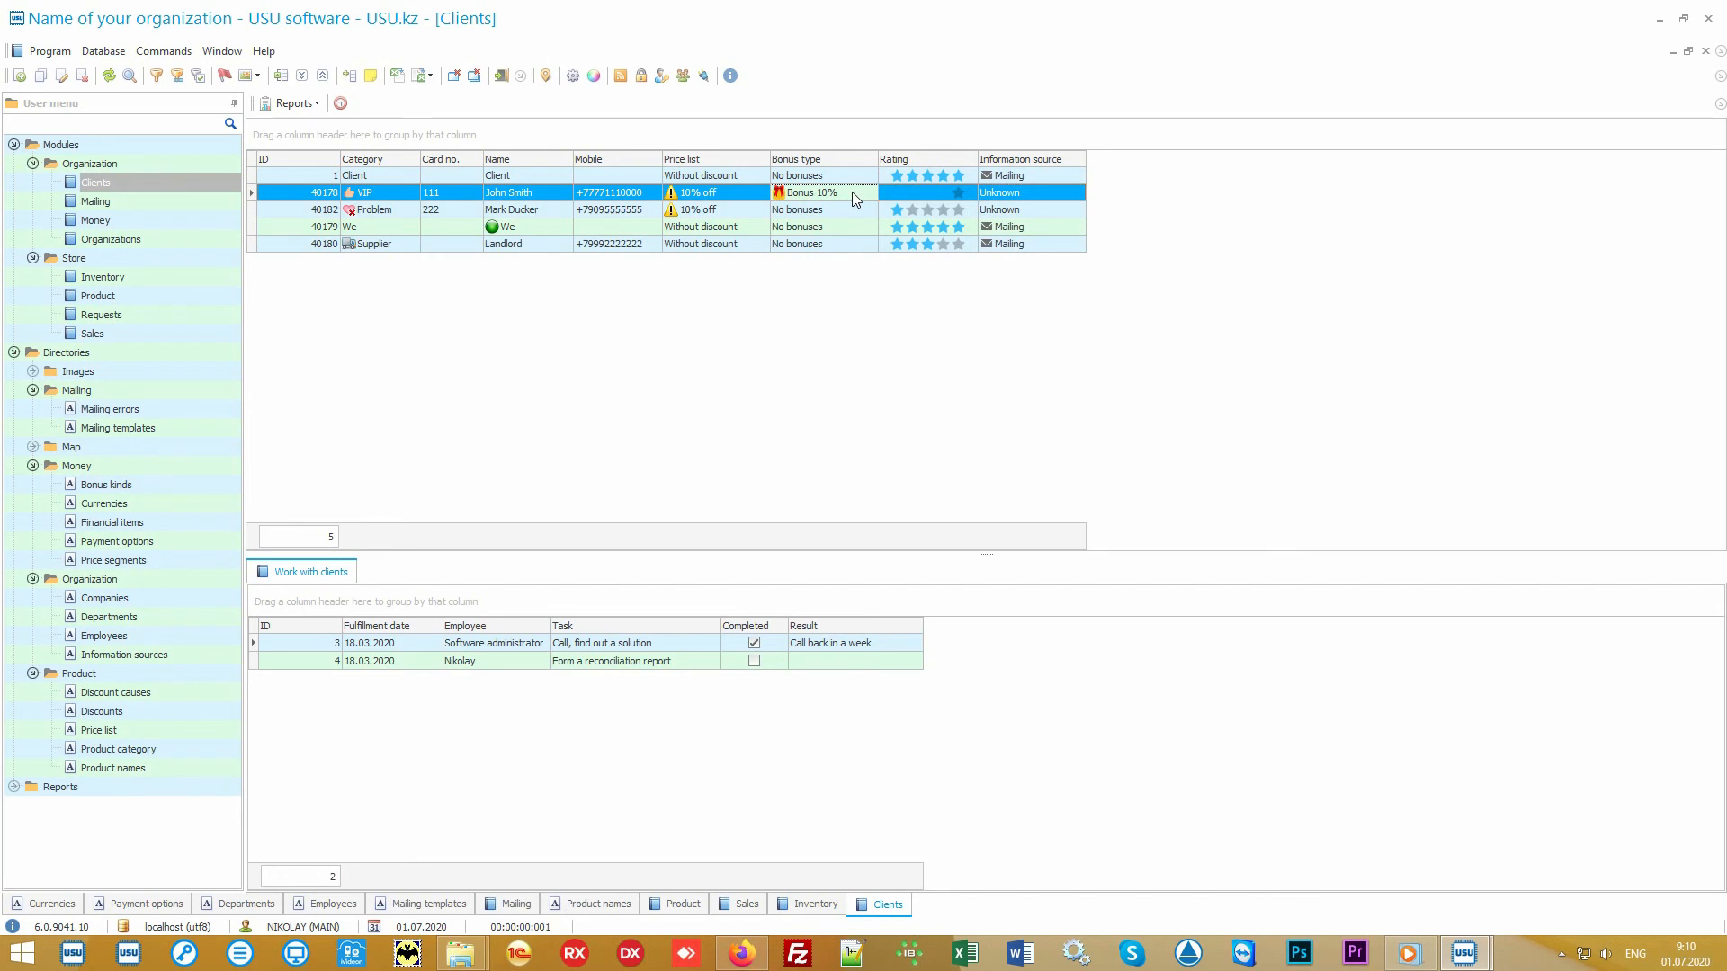
# - Generate the Mailing report with mailing consent enabled, review the recipients list for a new mailing and cancel it
pyautogui.click(13, 352)
pyautogui.click(13, 371)
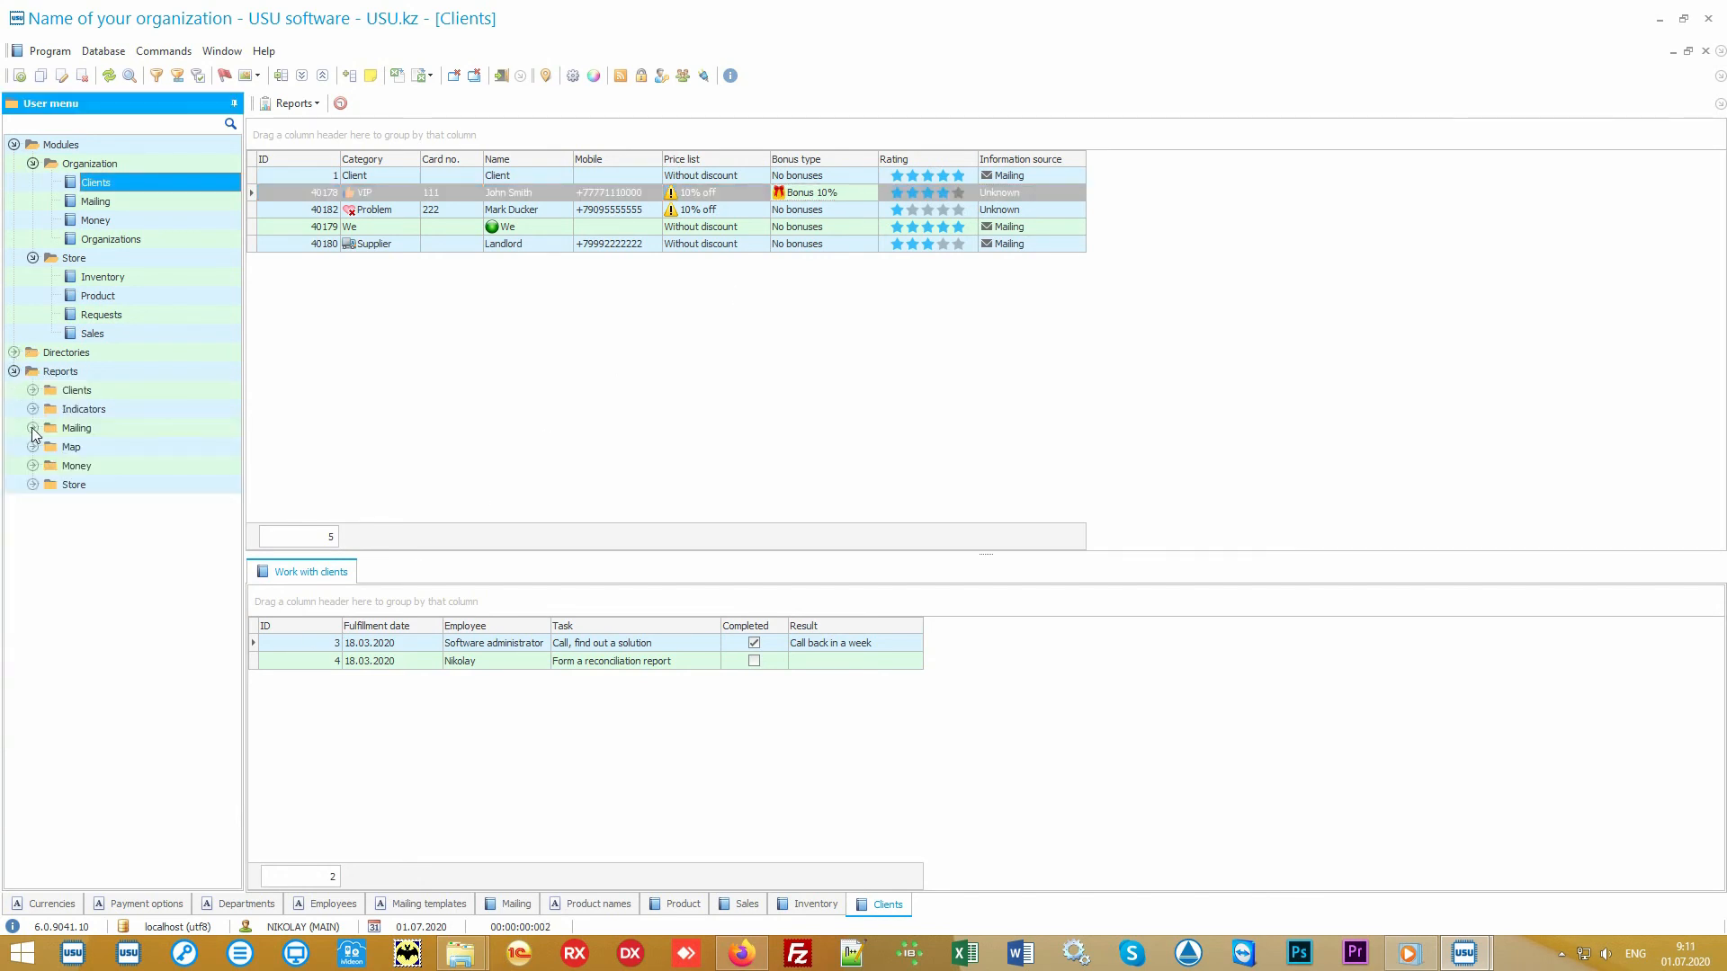
pyautogui.click(32, 428)
pyautogui.doubleClick(96, 447)
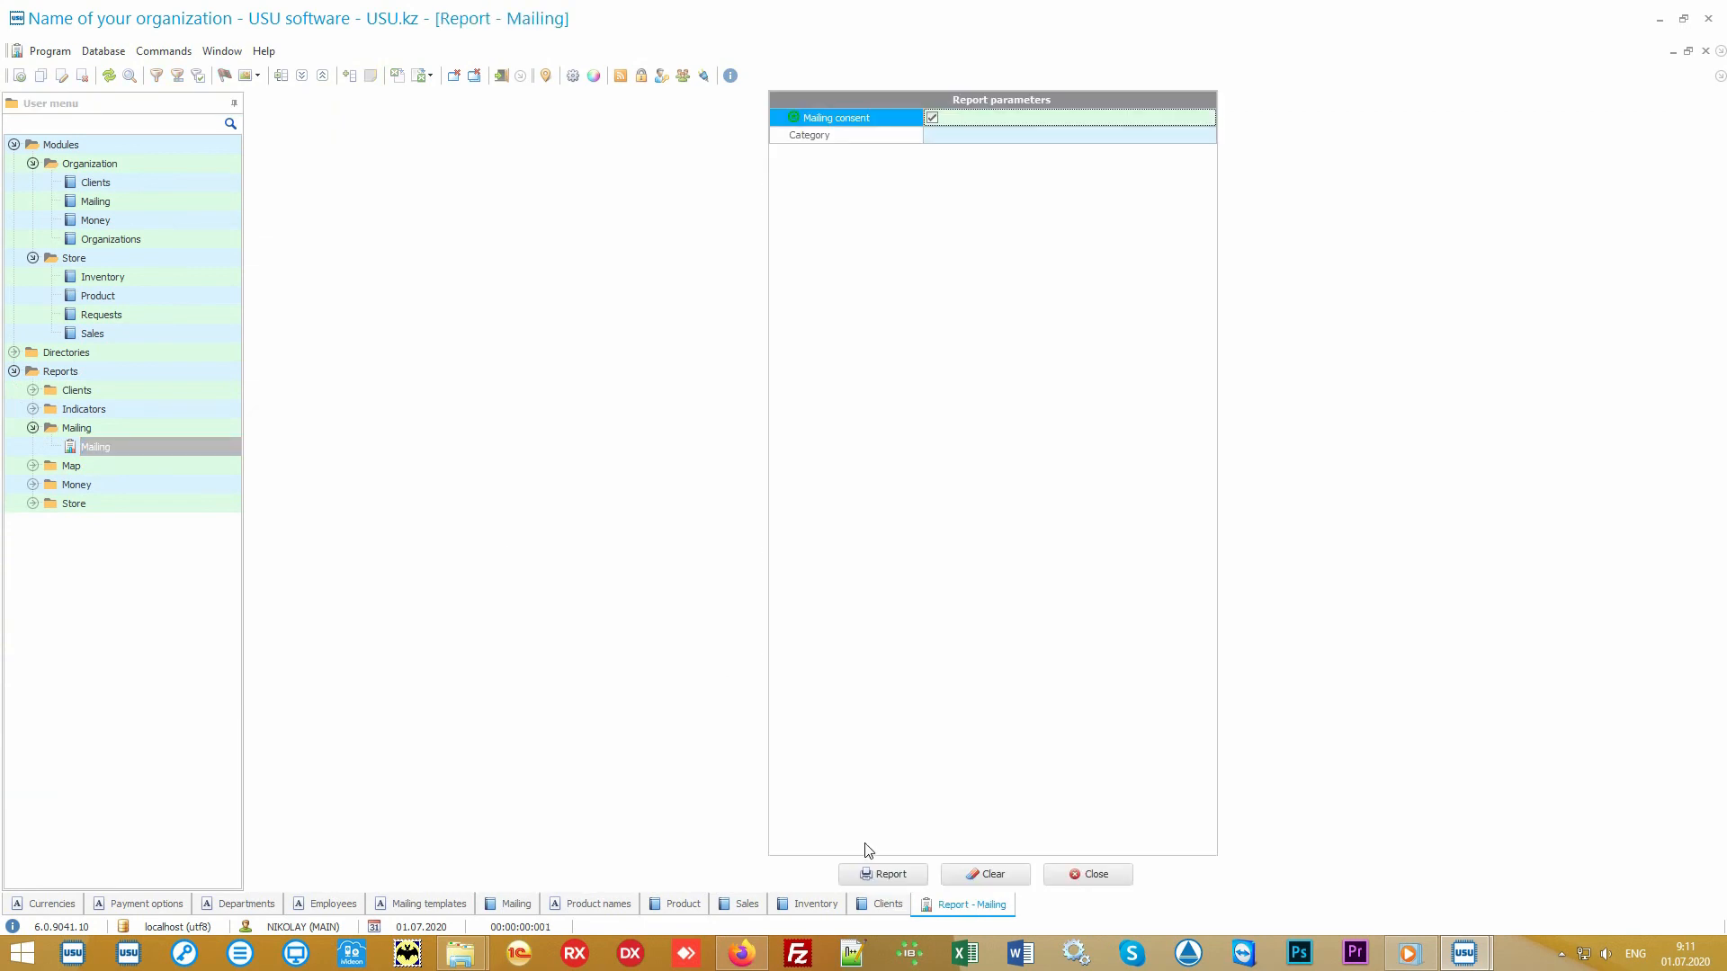
pyautogui.click(877, 874)
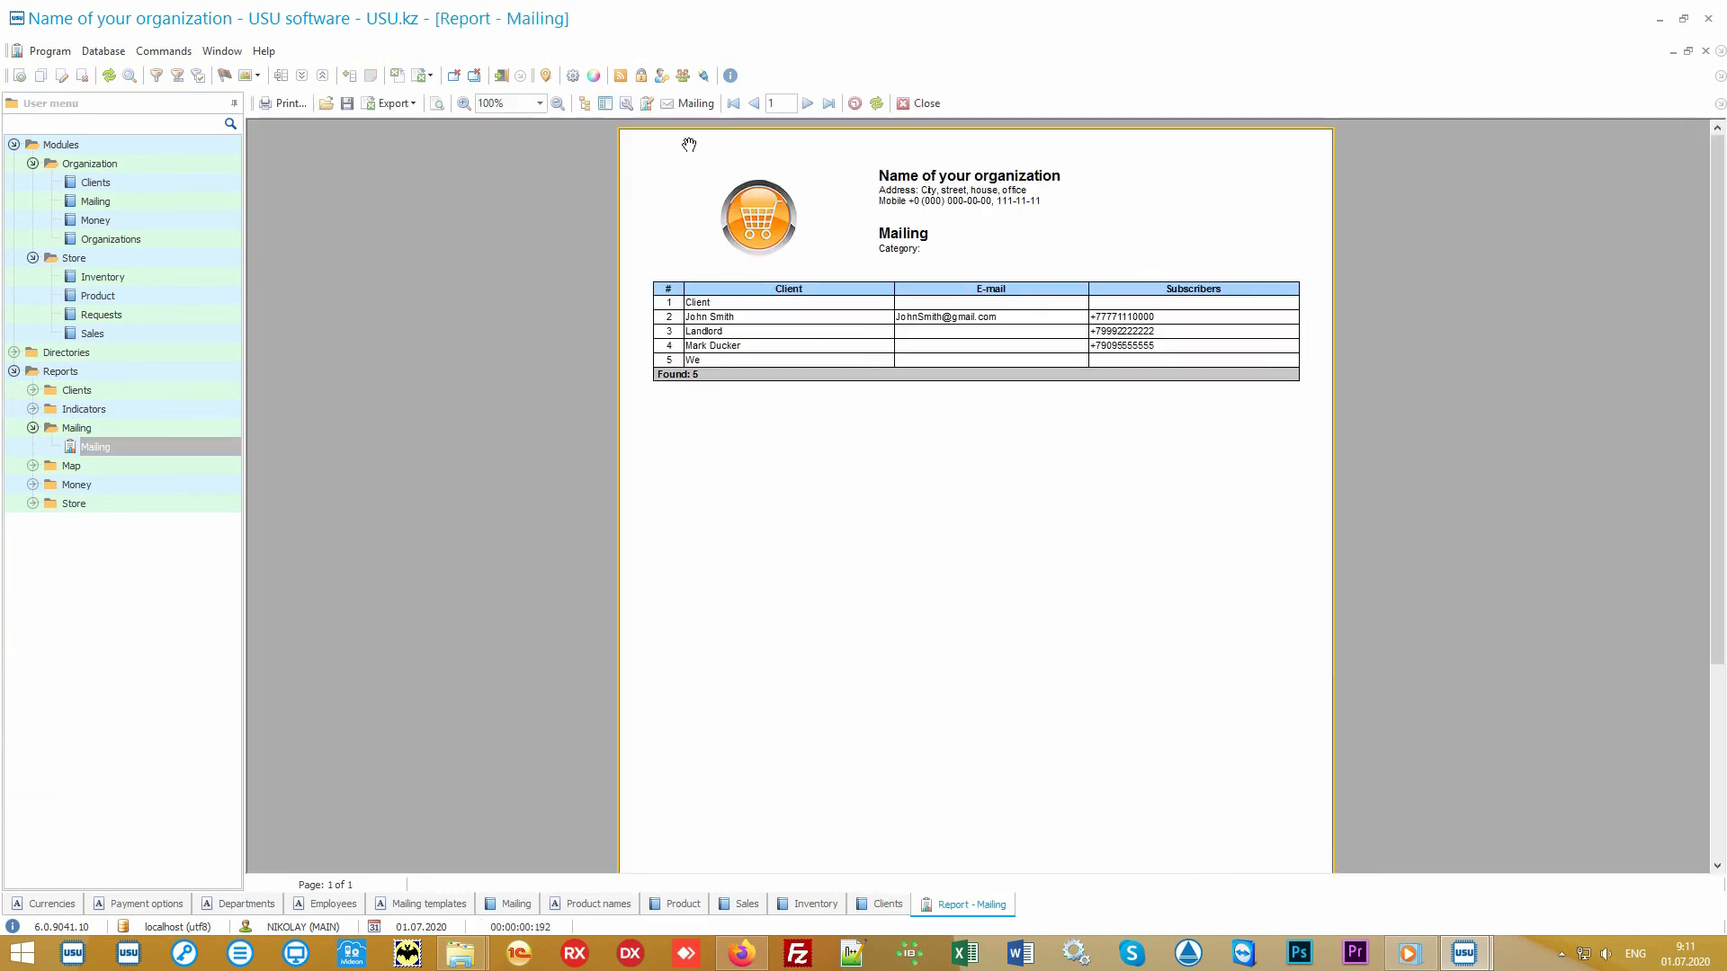
pyautogui.click(696, 104)
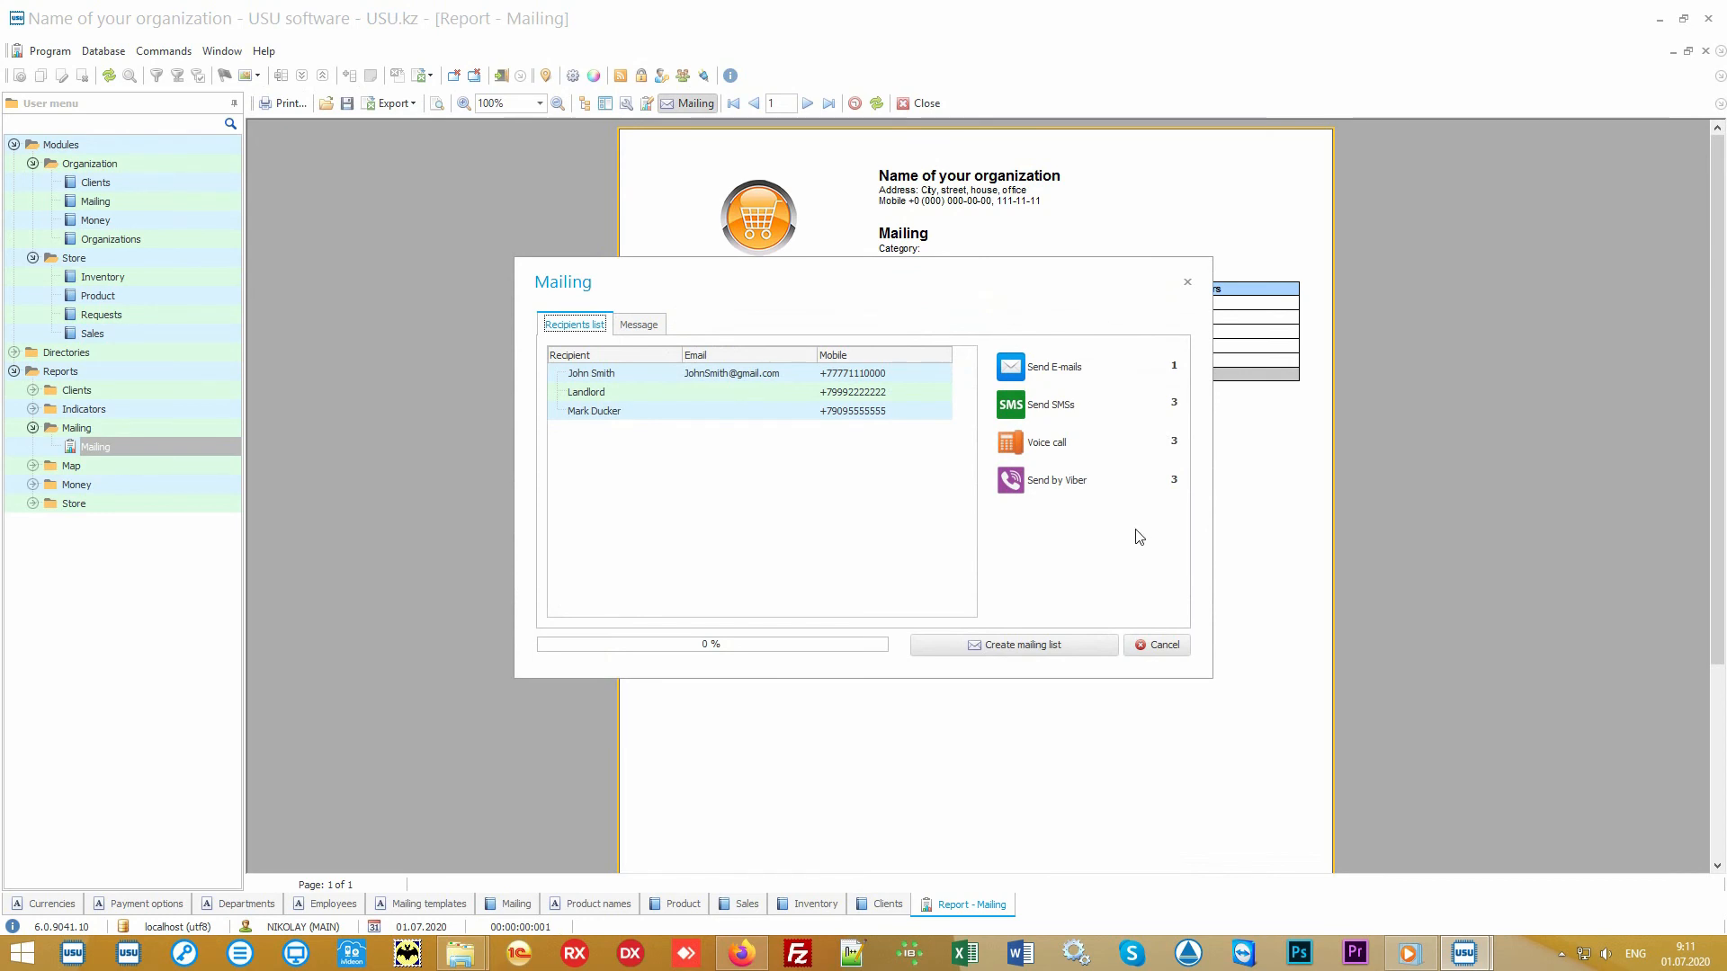
pyautogui.click(1164, 648)
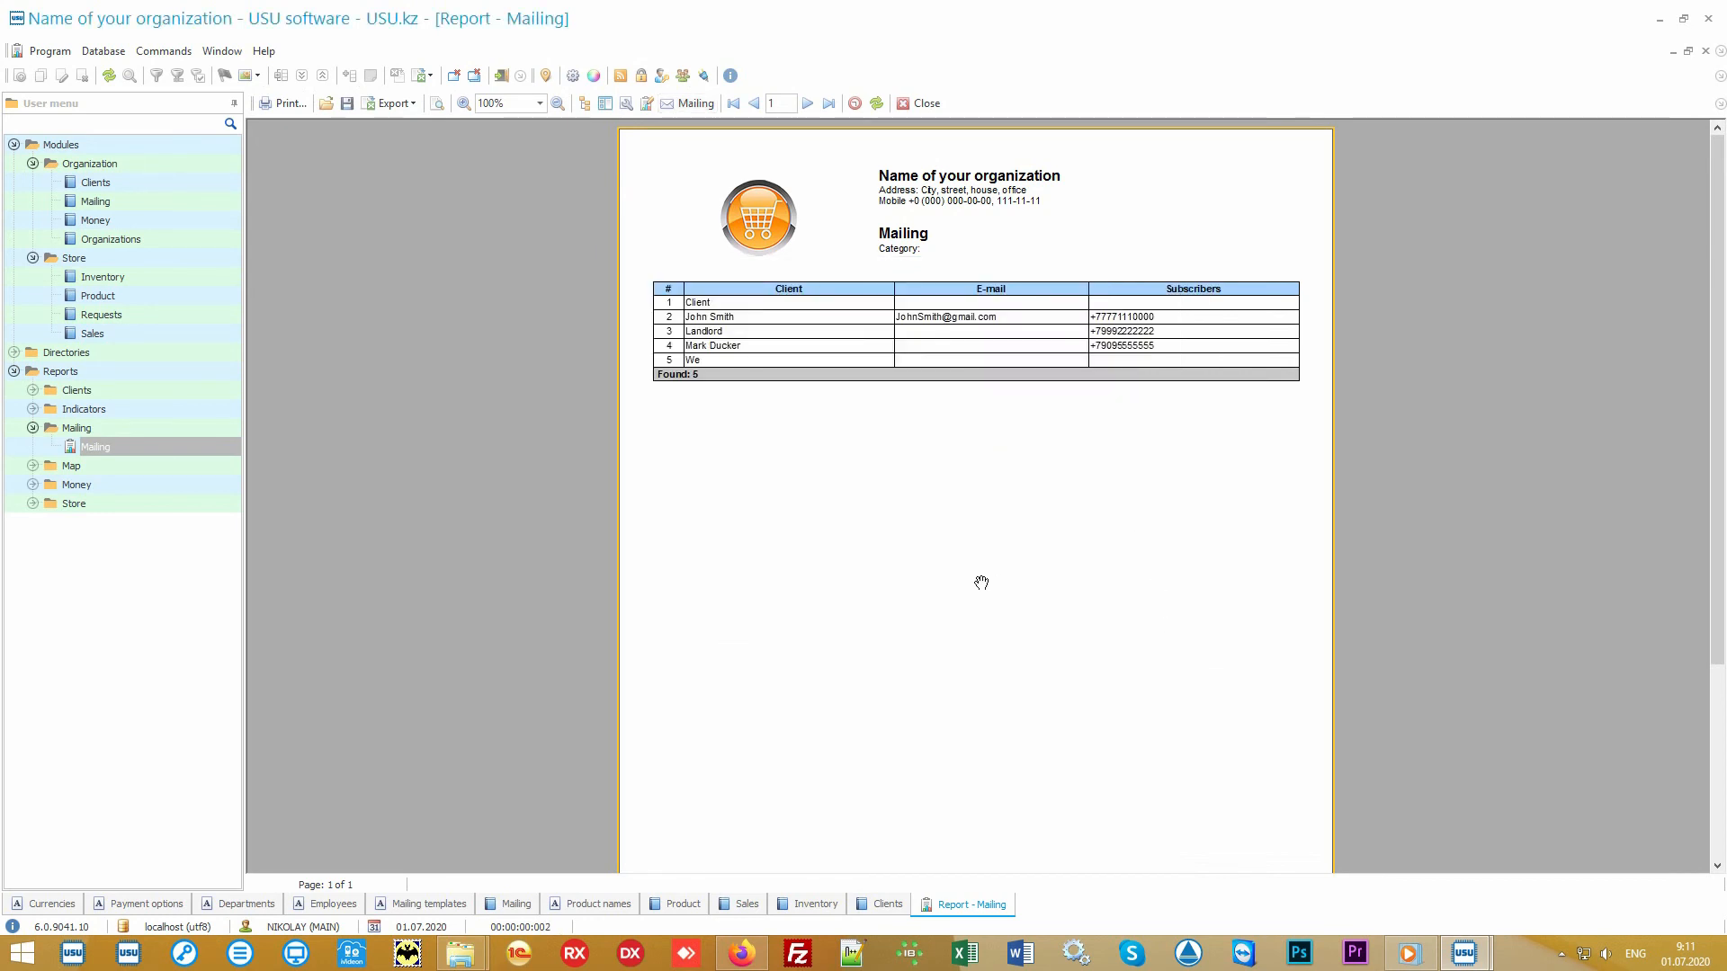
# - Generate the Salary report from the Money reports for 01.01.2010 to 31.12.2020, review it and return to the Clients module
pyautogui.click(185, 485)
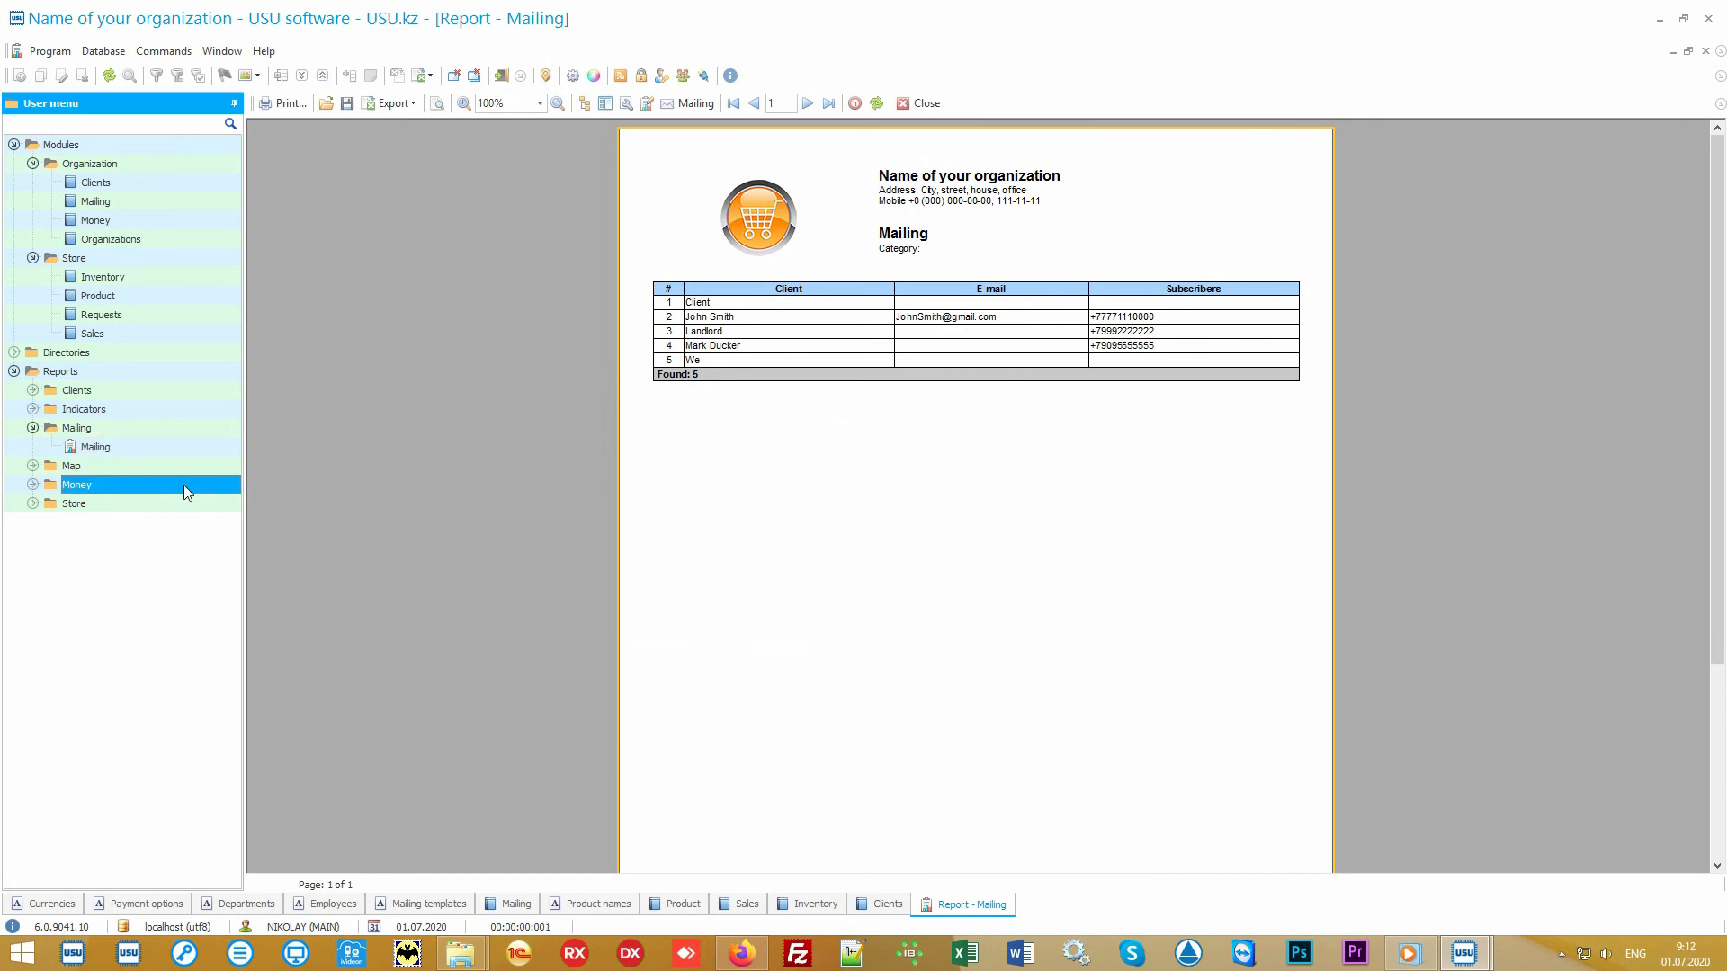
pyautogui.doubleClick(182, 483)
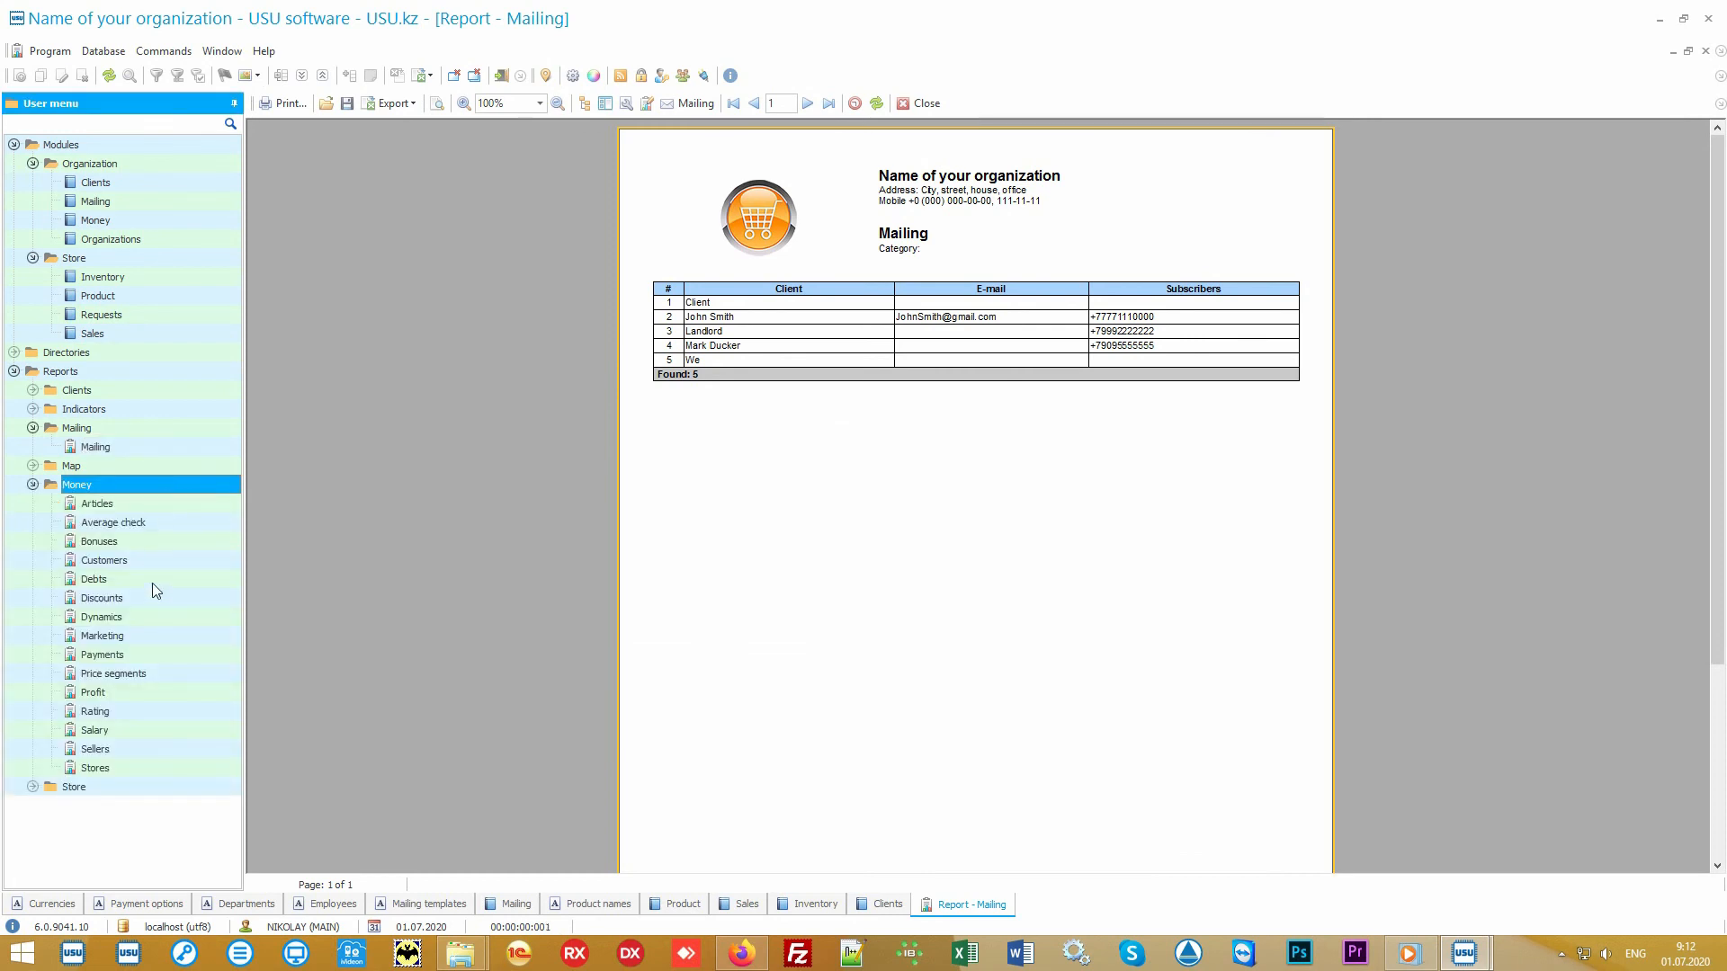
pyautogui.doubleClick(128, 728)
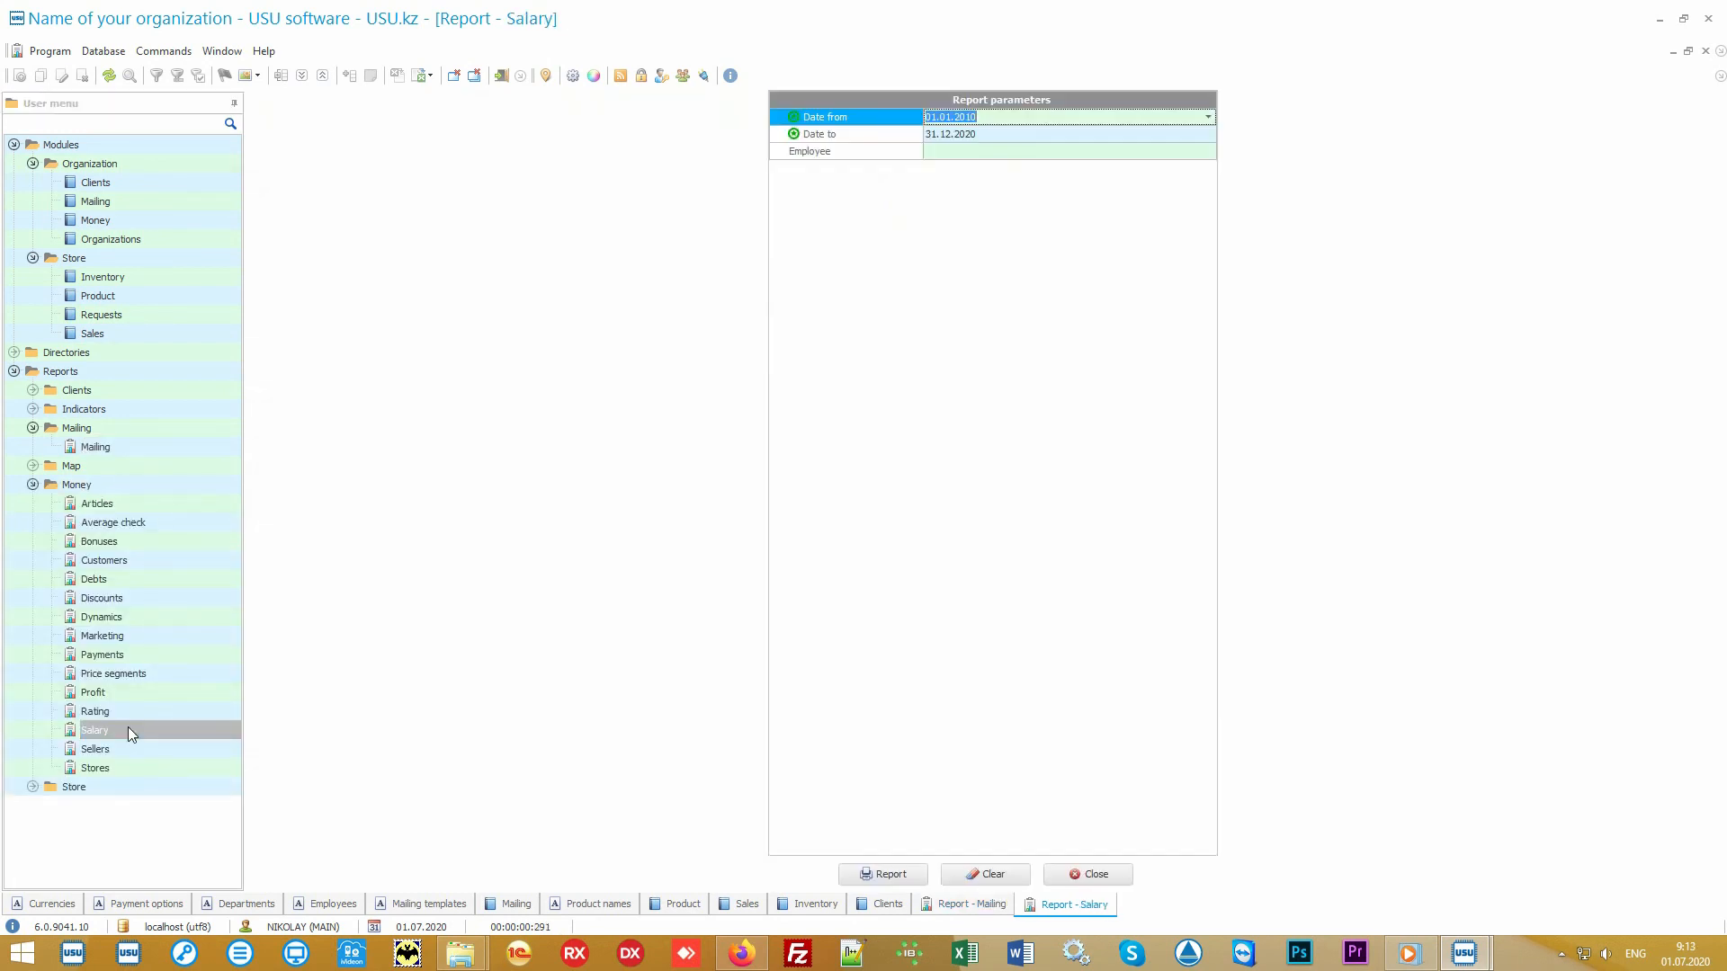
pyautogui.click(878, 873)
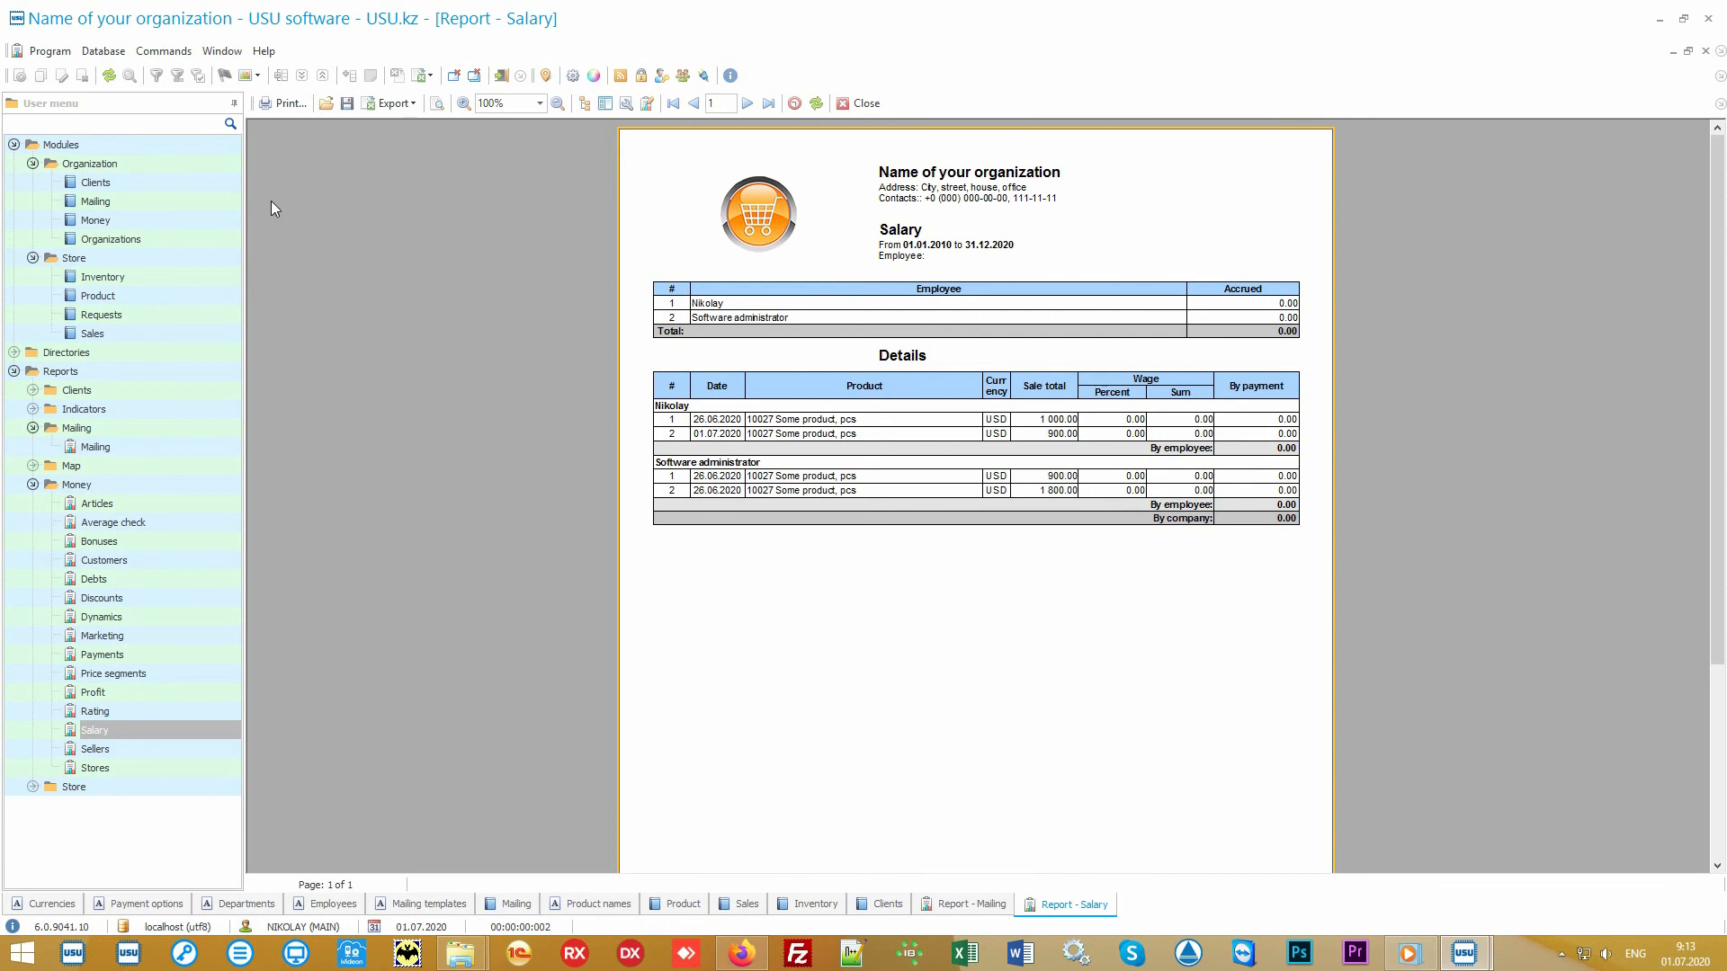
pyautogui.click(148, 181)
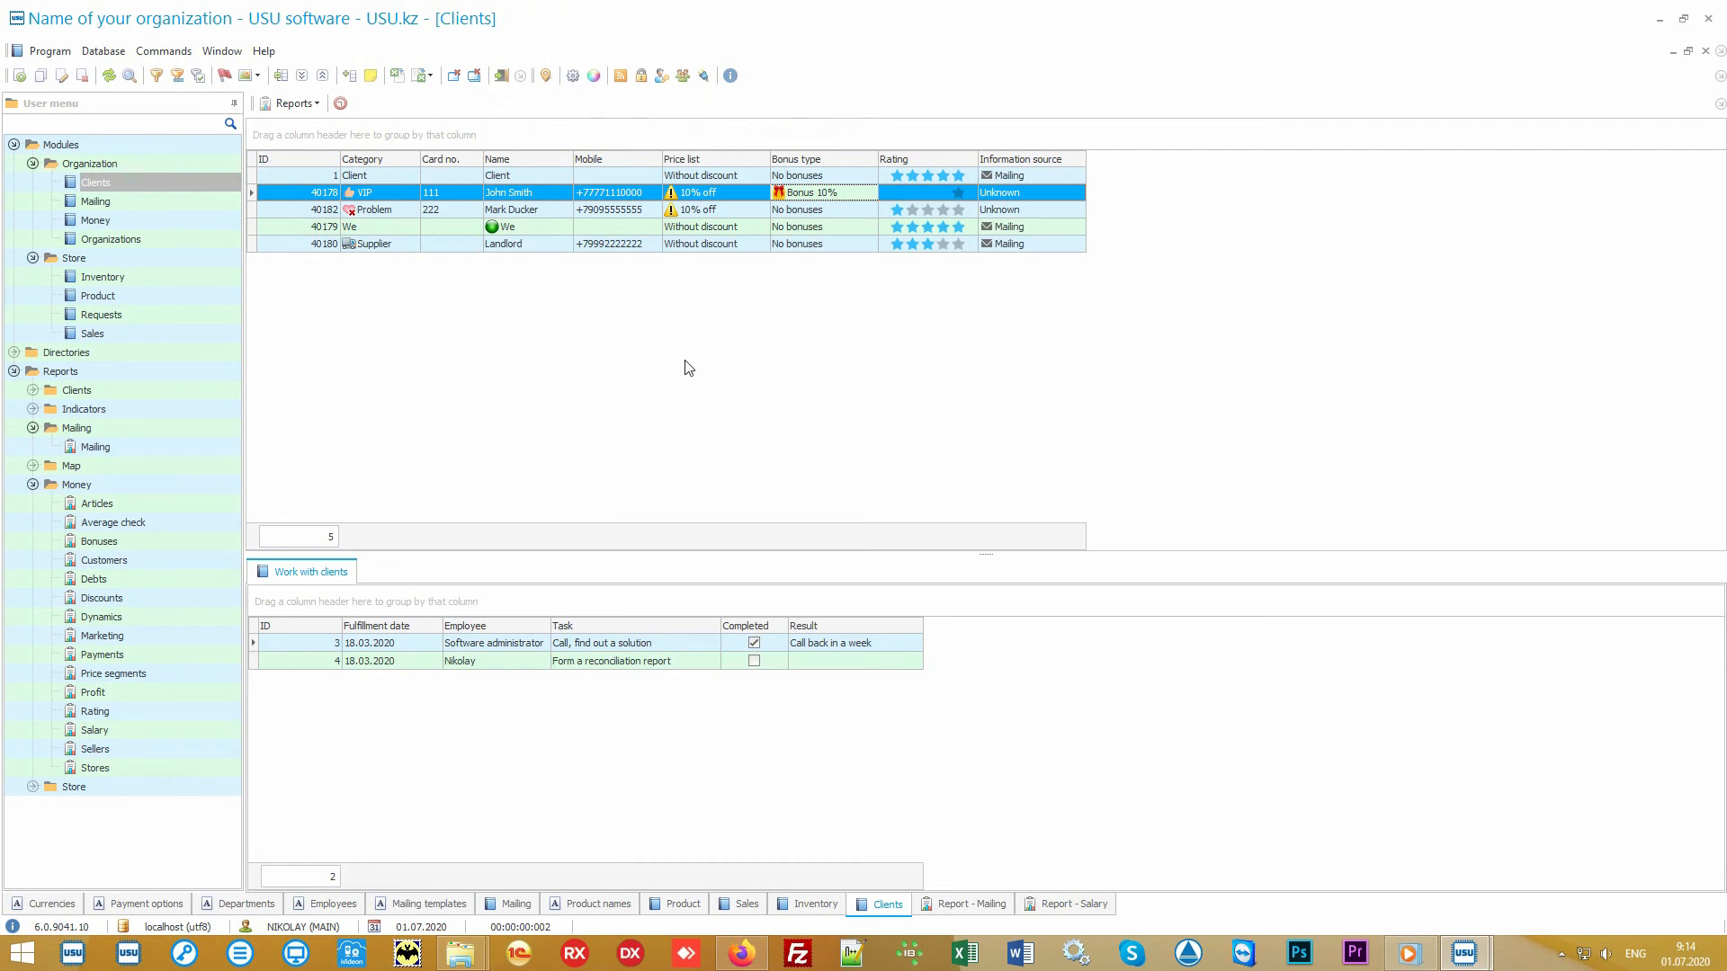
# - Collapse the Modules section and the Mailing and Money report groups in the user menu
pyautogui.click(31, 144)
pyautogui.click(13, 145)
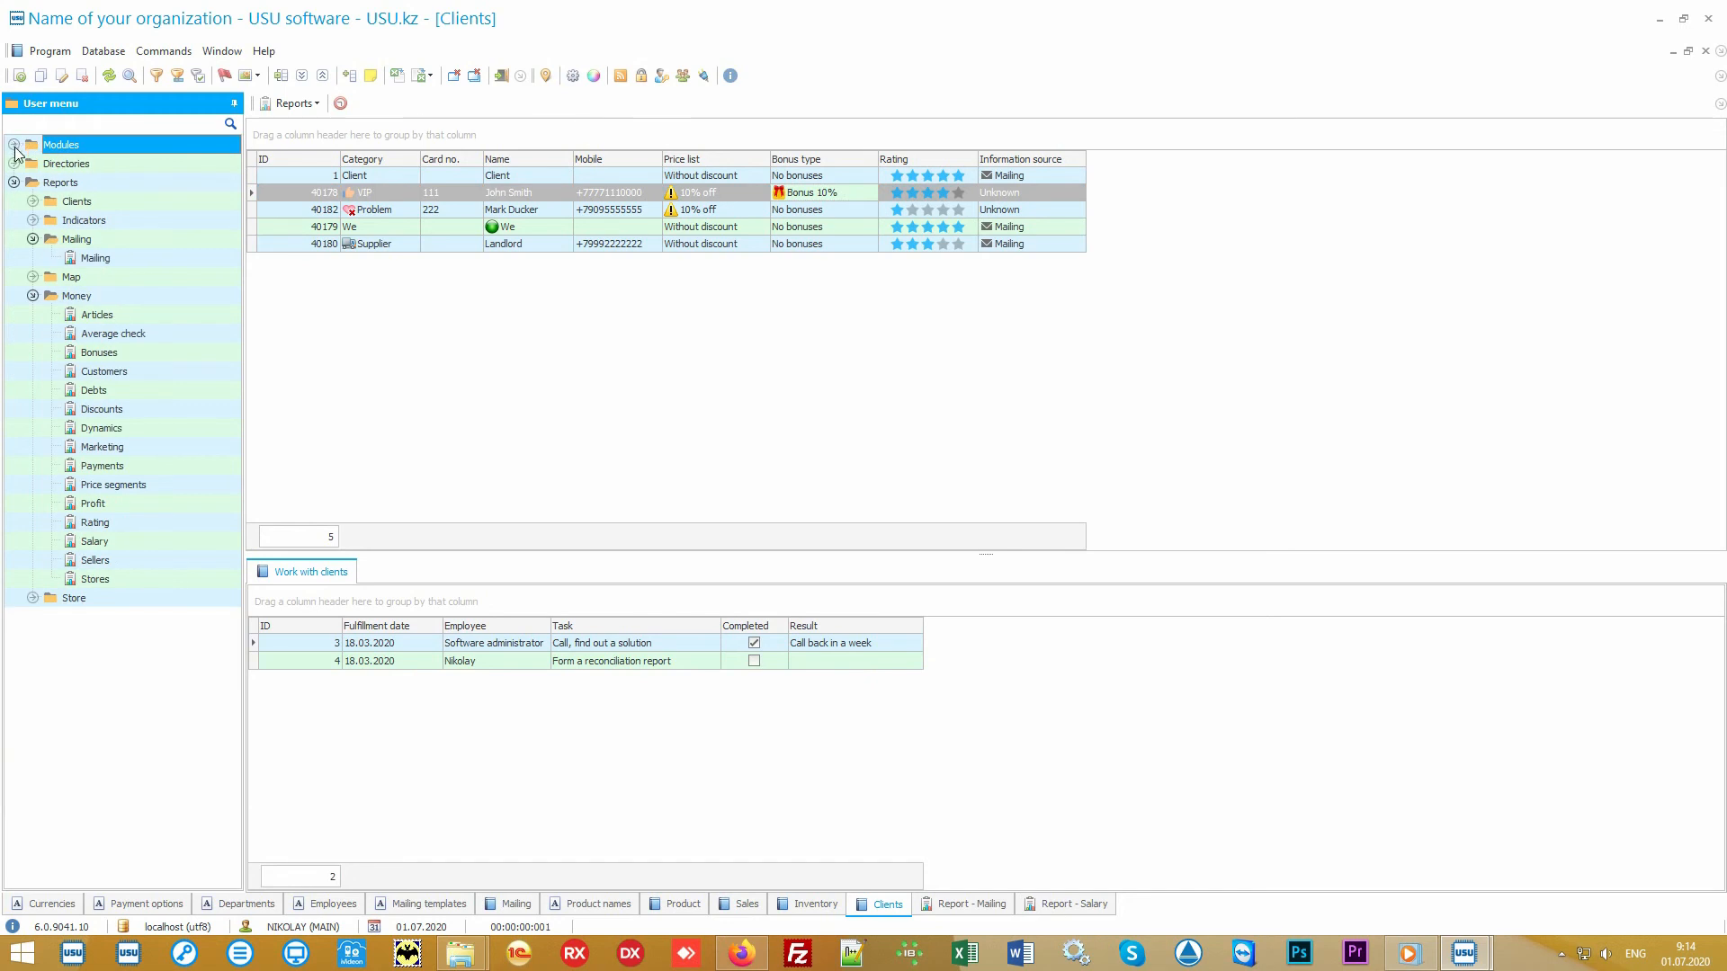
pyautogui.click(53, 240)
pyautogui.click(33, 239)
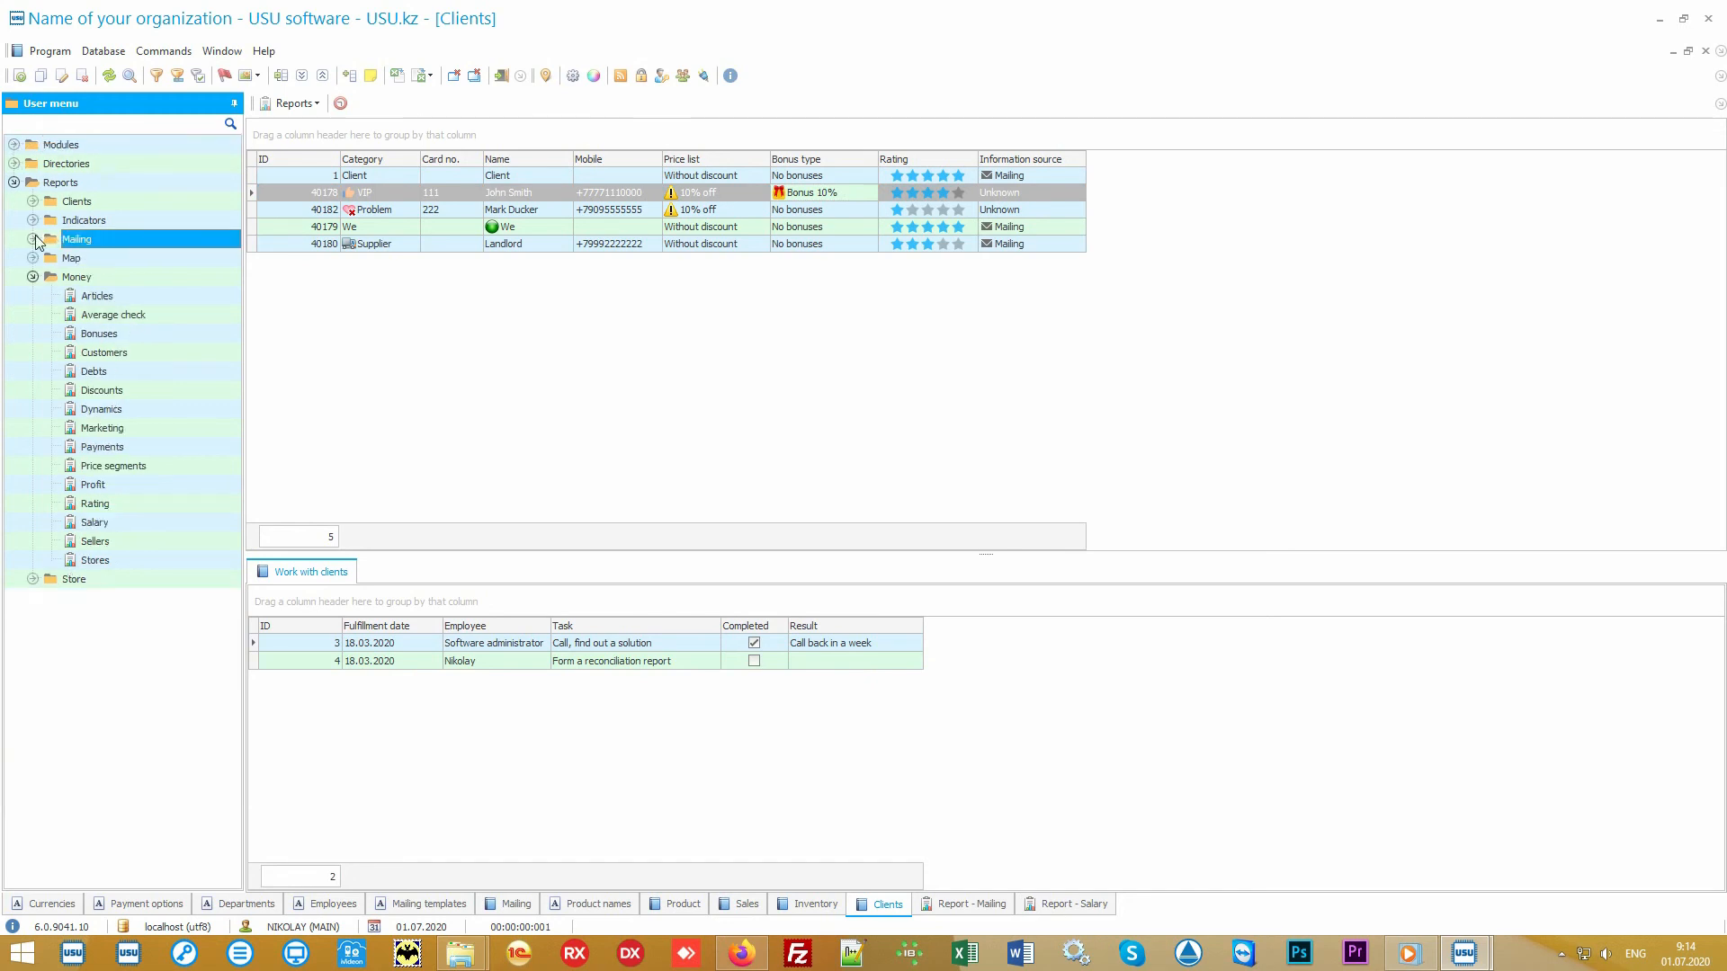
pyautogui.click(50, 277)
pyautogui.click(33, 277)
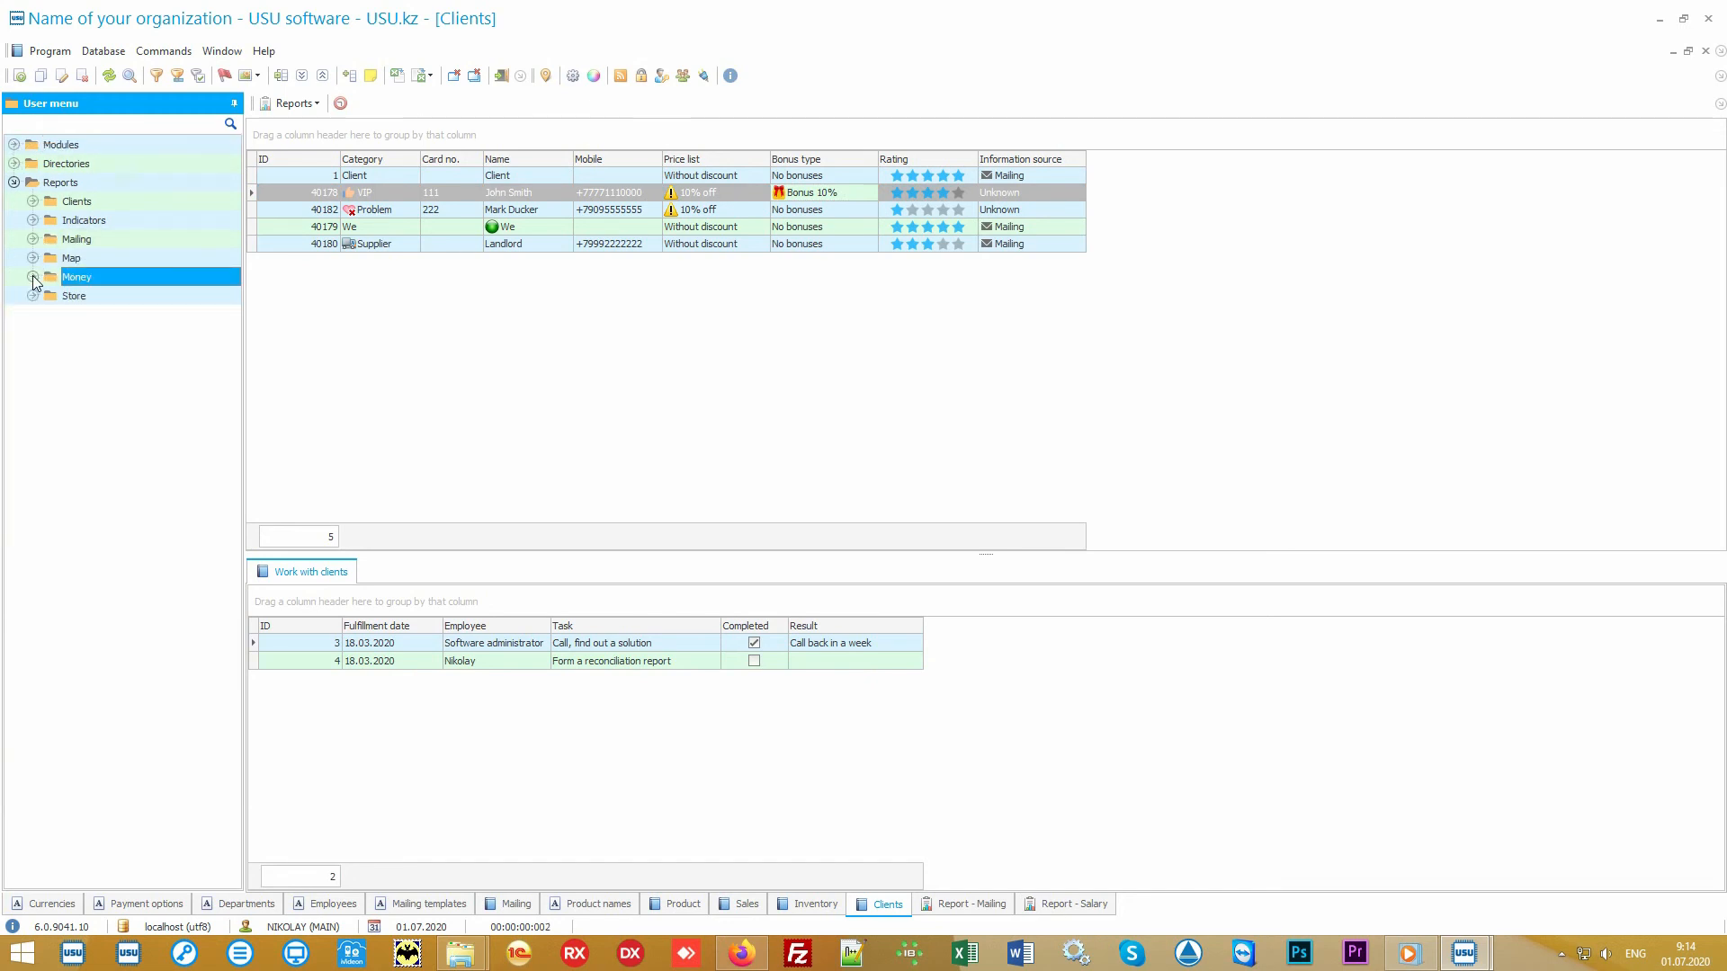
# - Generate the Popularity report from the Store reports for 01.01.2010 to 31.12.2020
pyautogui.doubleClick(90, 297)
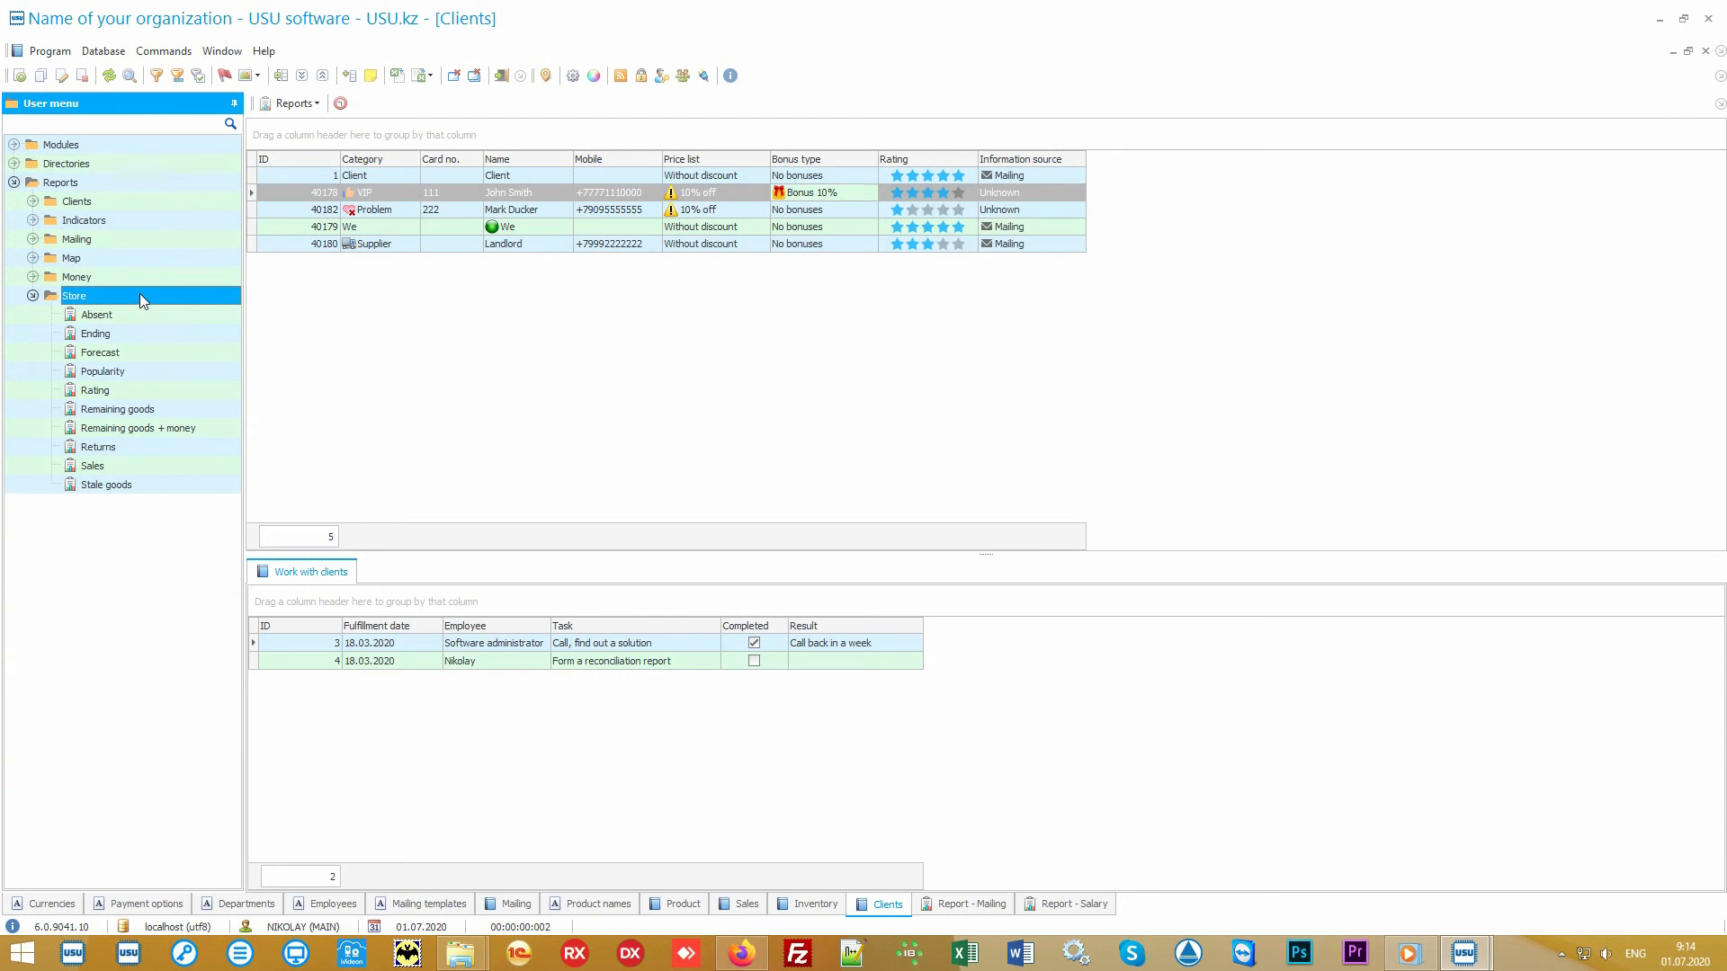
pyautogui.doubleClick(149, 370)
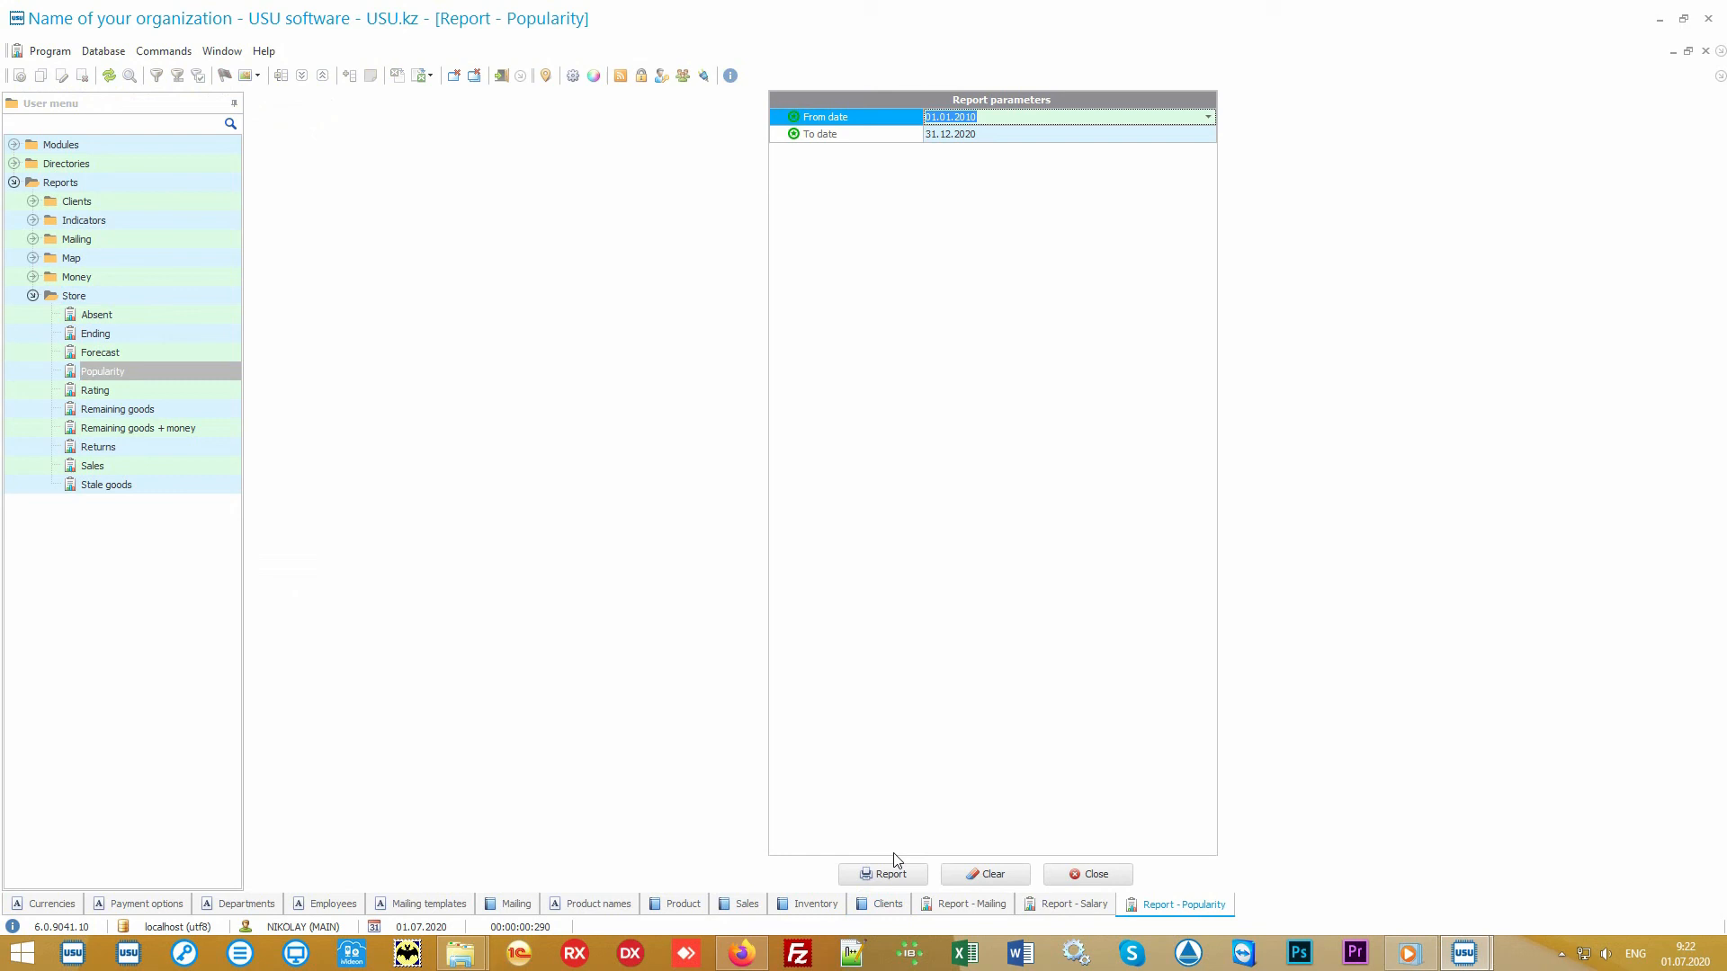
pyautogui.click(895, 873)
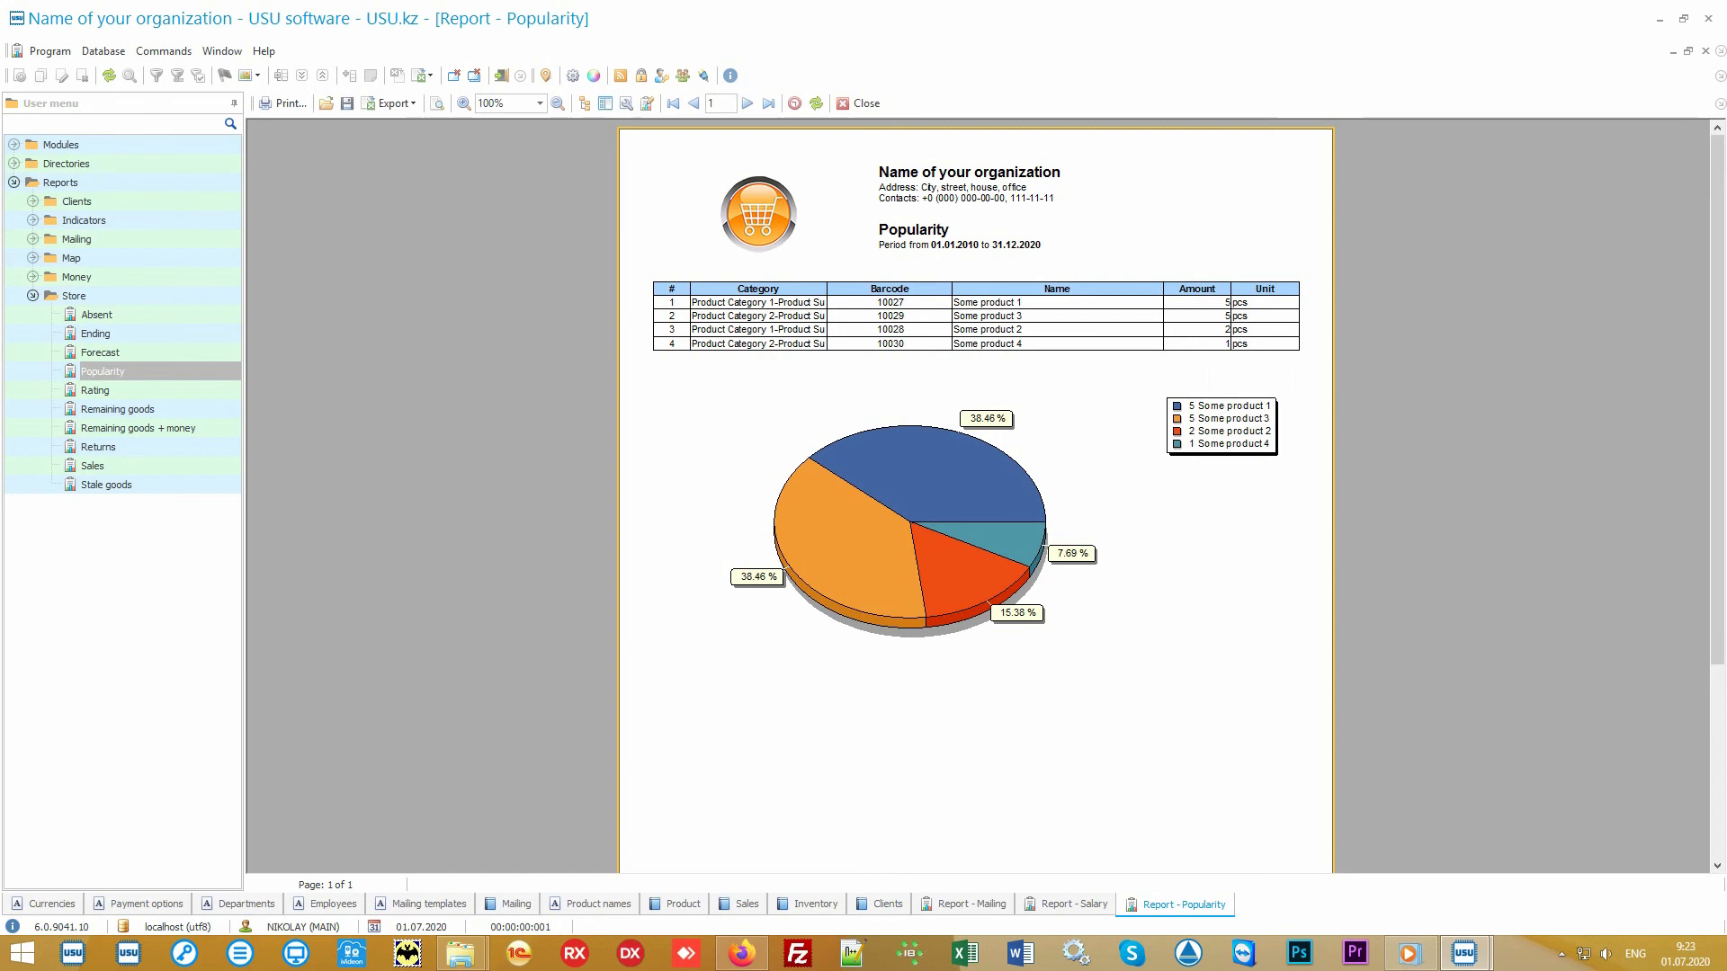
# - Generate the product Rating report for 01.01.2010 to 31.12.2020 and compare it with the Popularity report
pyautogui.click(169, 390)
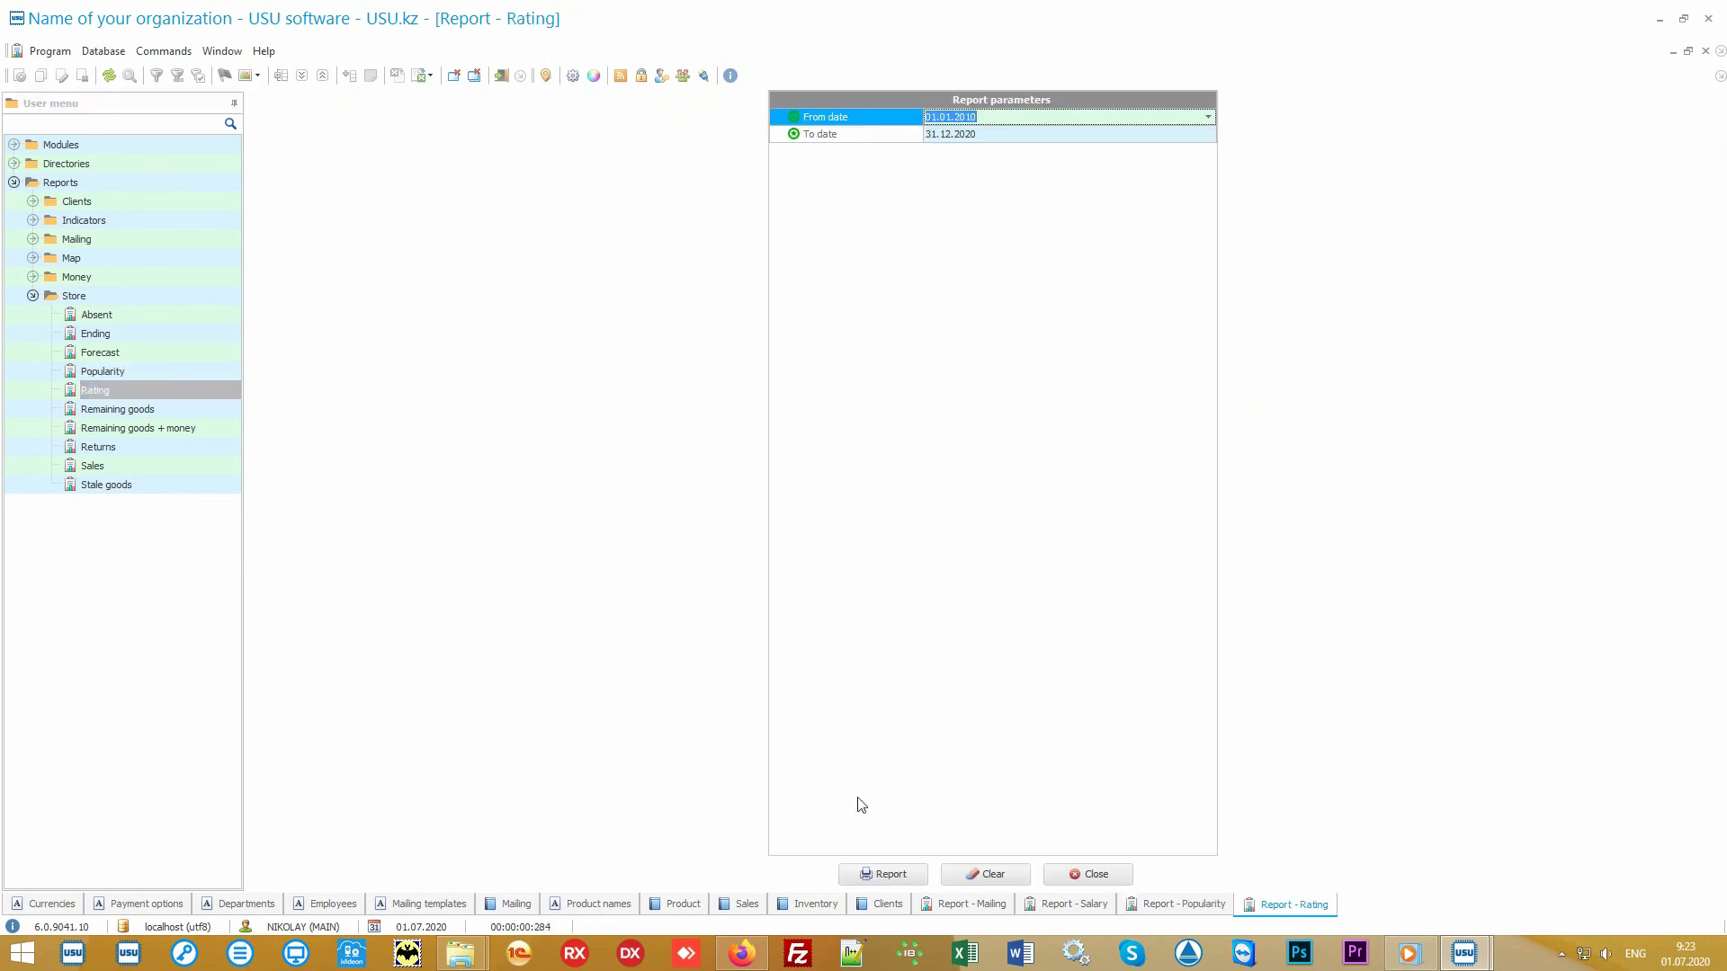
pyautogui.click(882, 873)
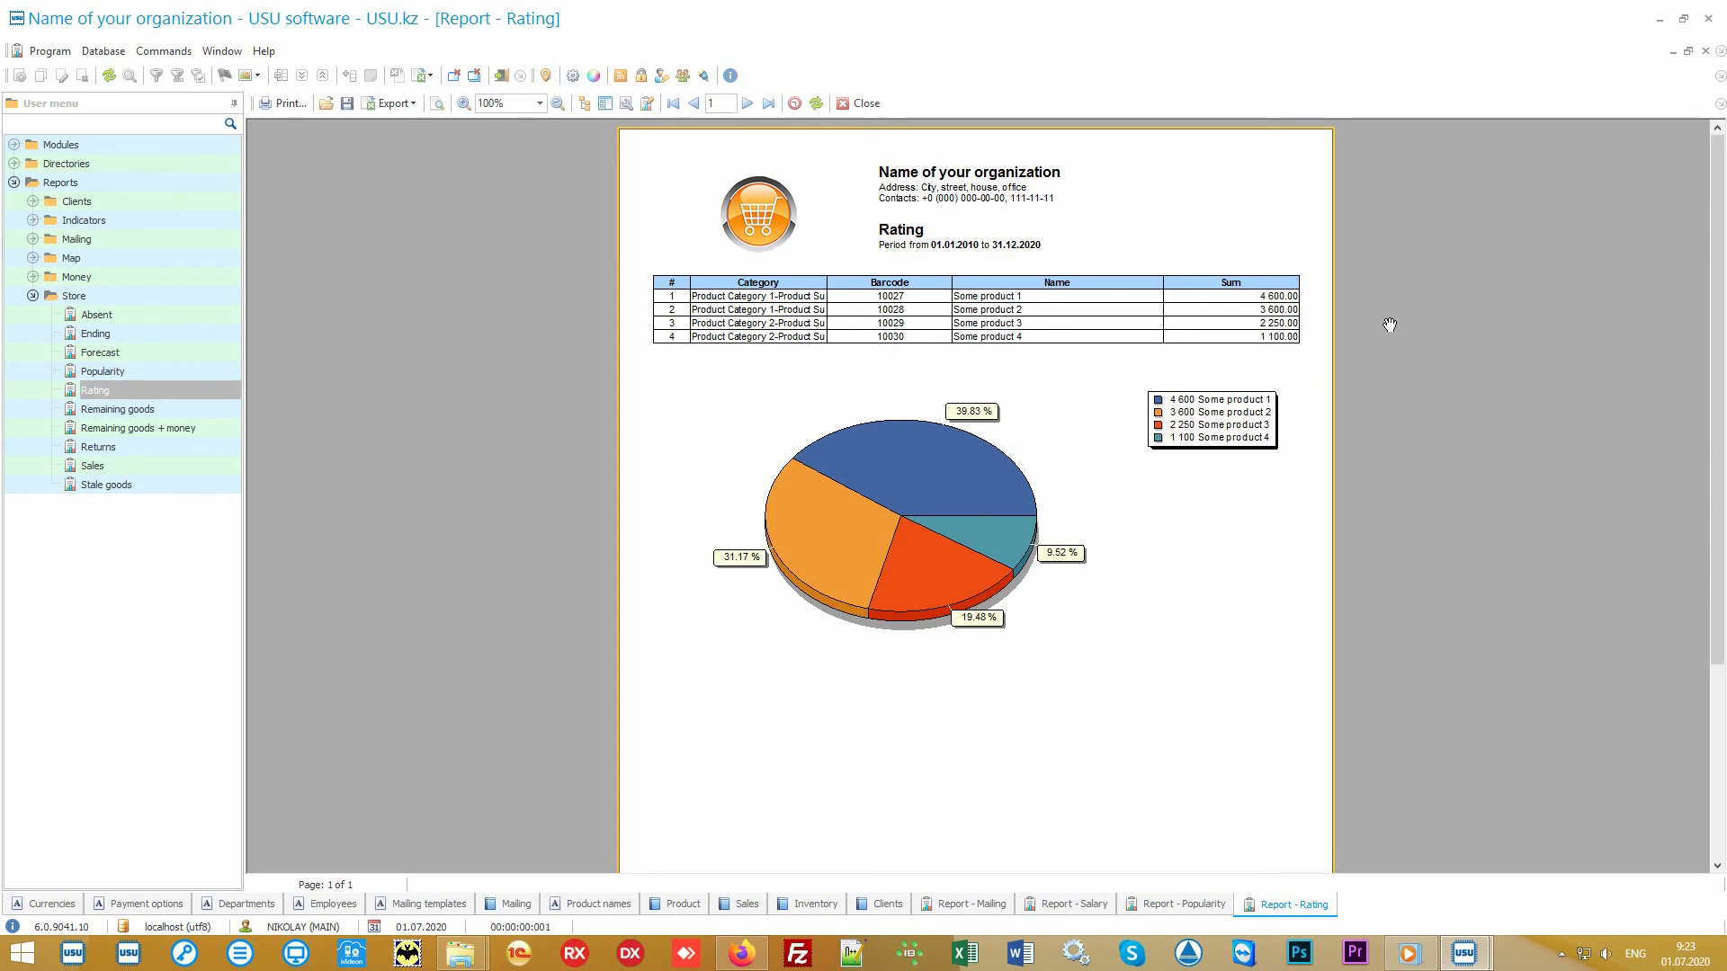
pyautogui.click(1173, 905)
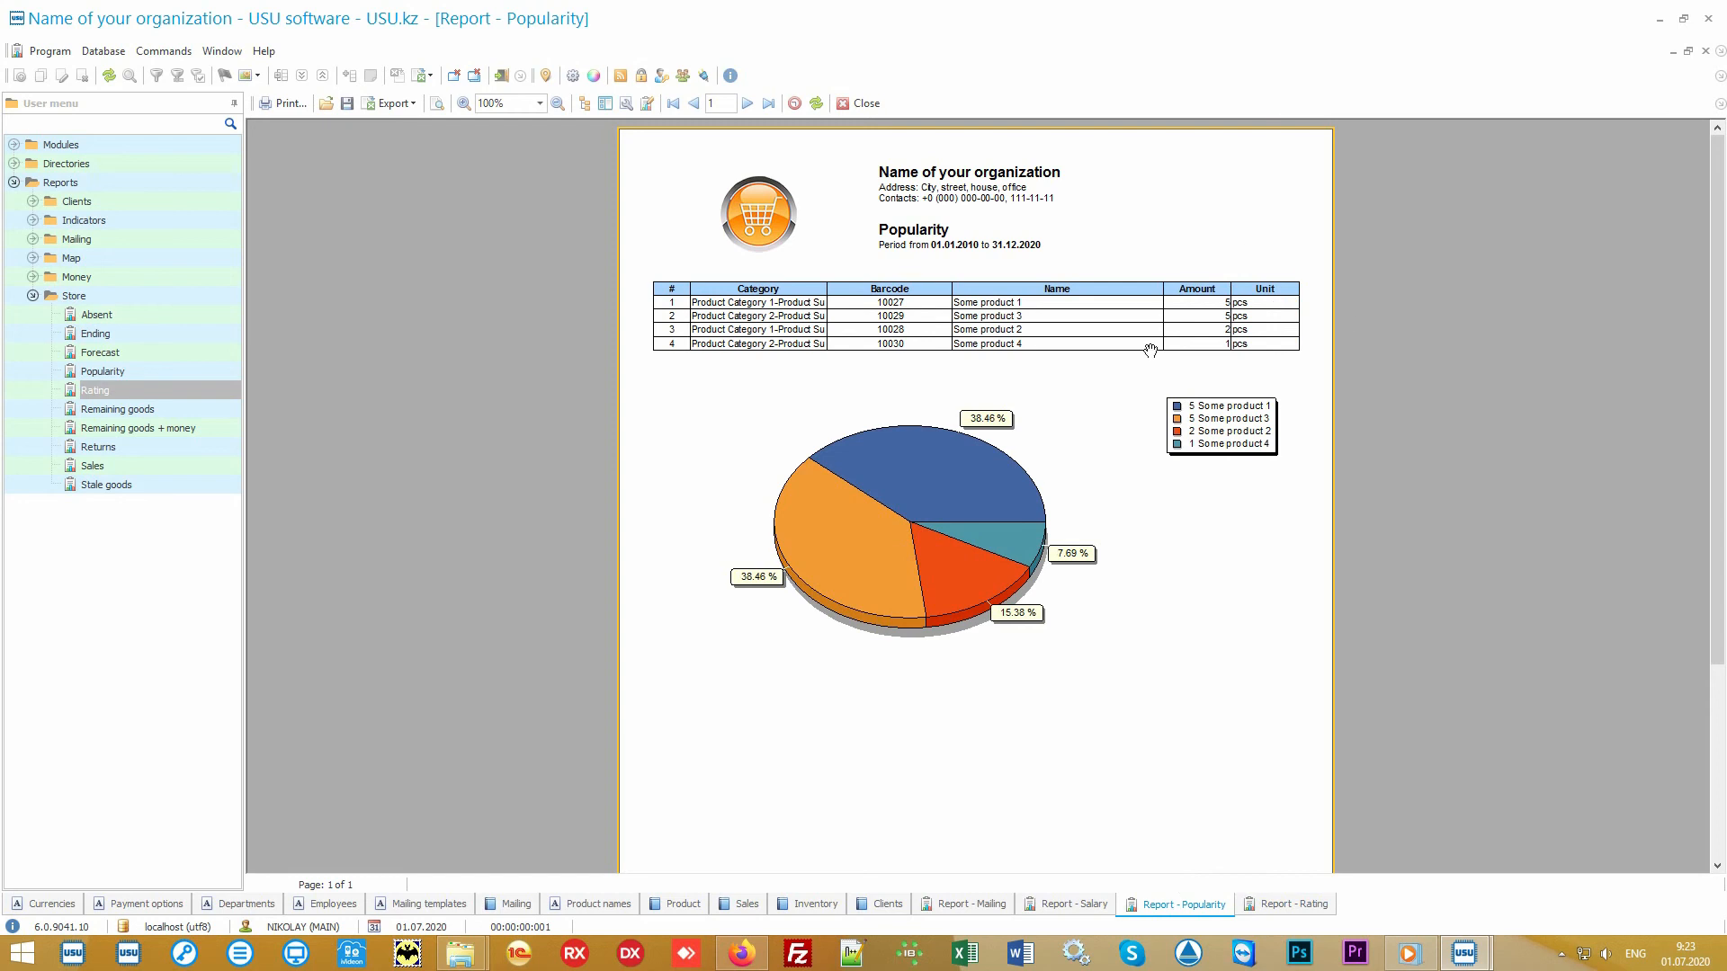
pyautogui.click(1267, 911)
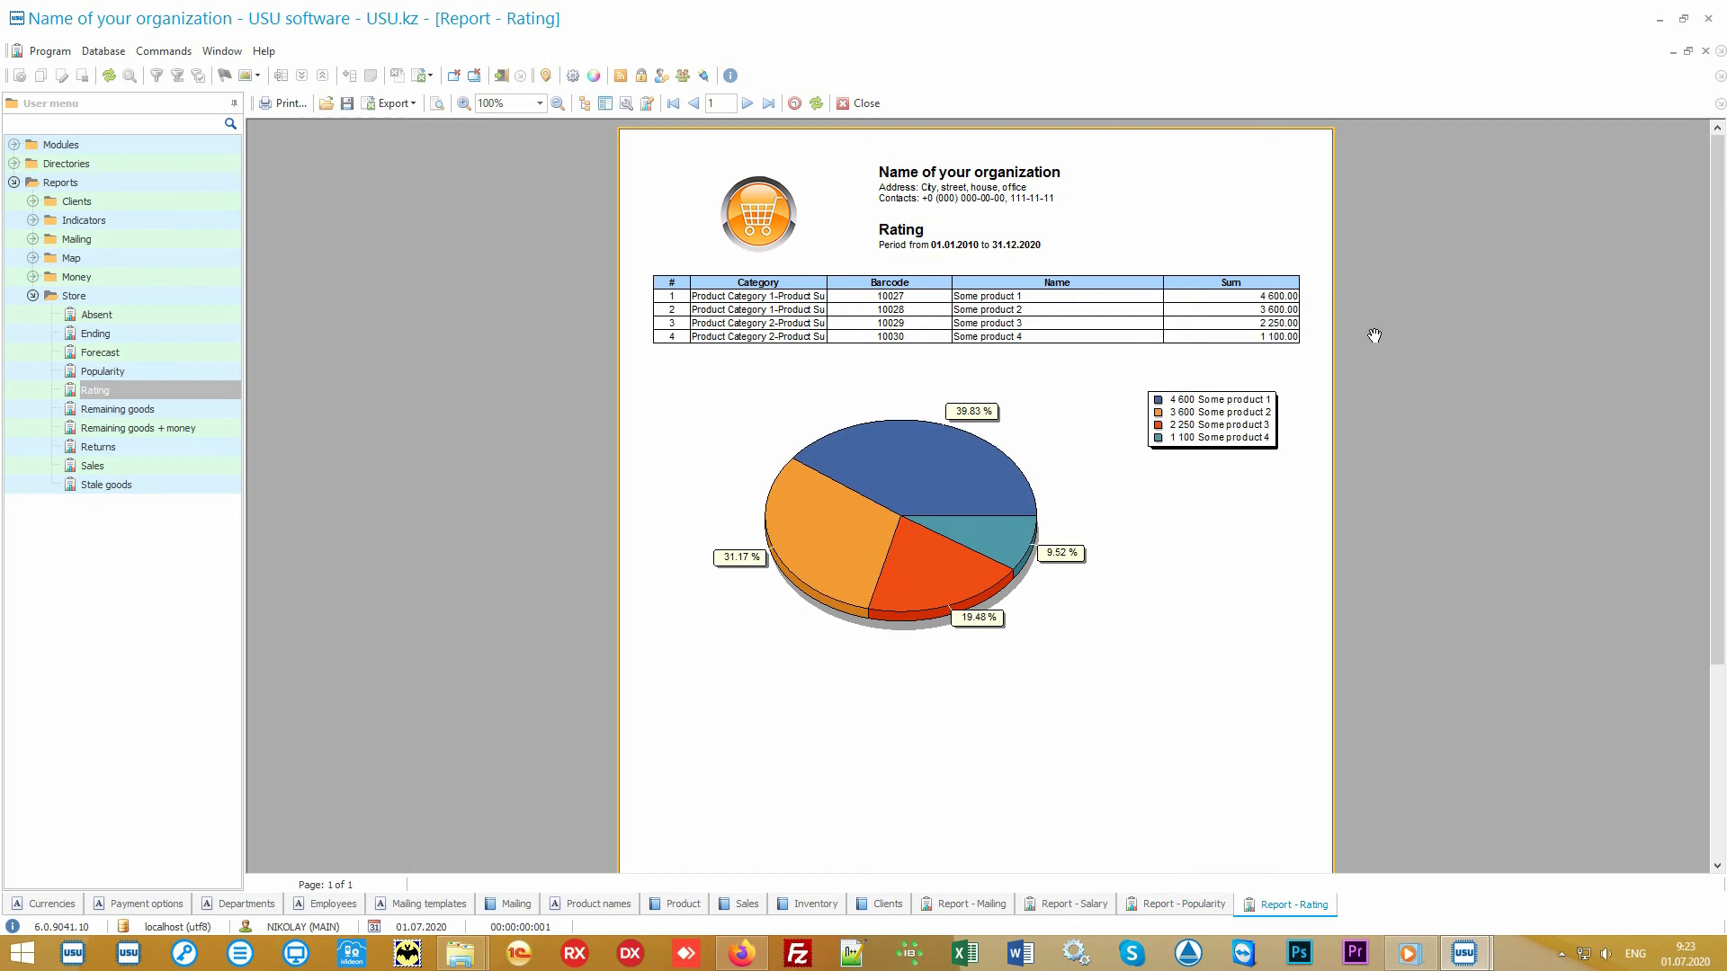
# - Generate the Sales report from the Store reports for 01.01.2010 to 31.12.2020
pyautogui.click(158, 462)
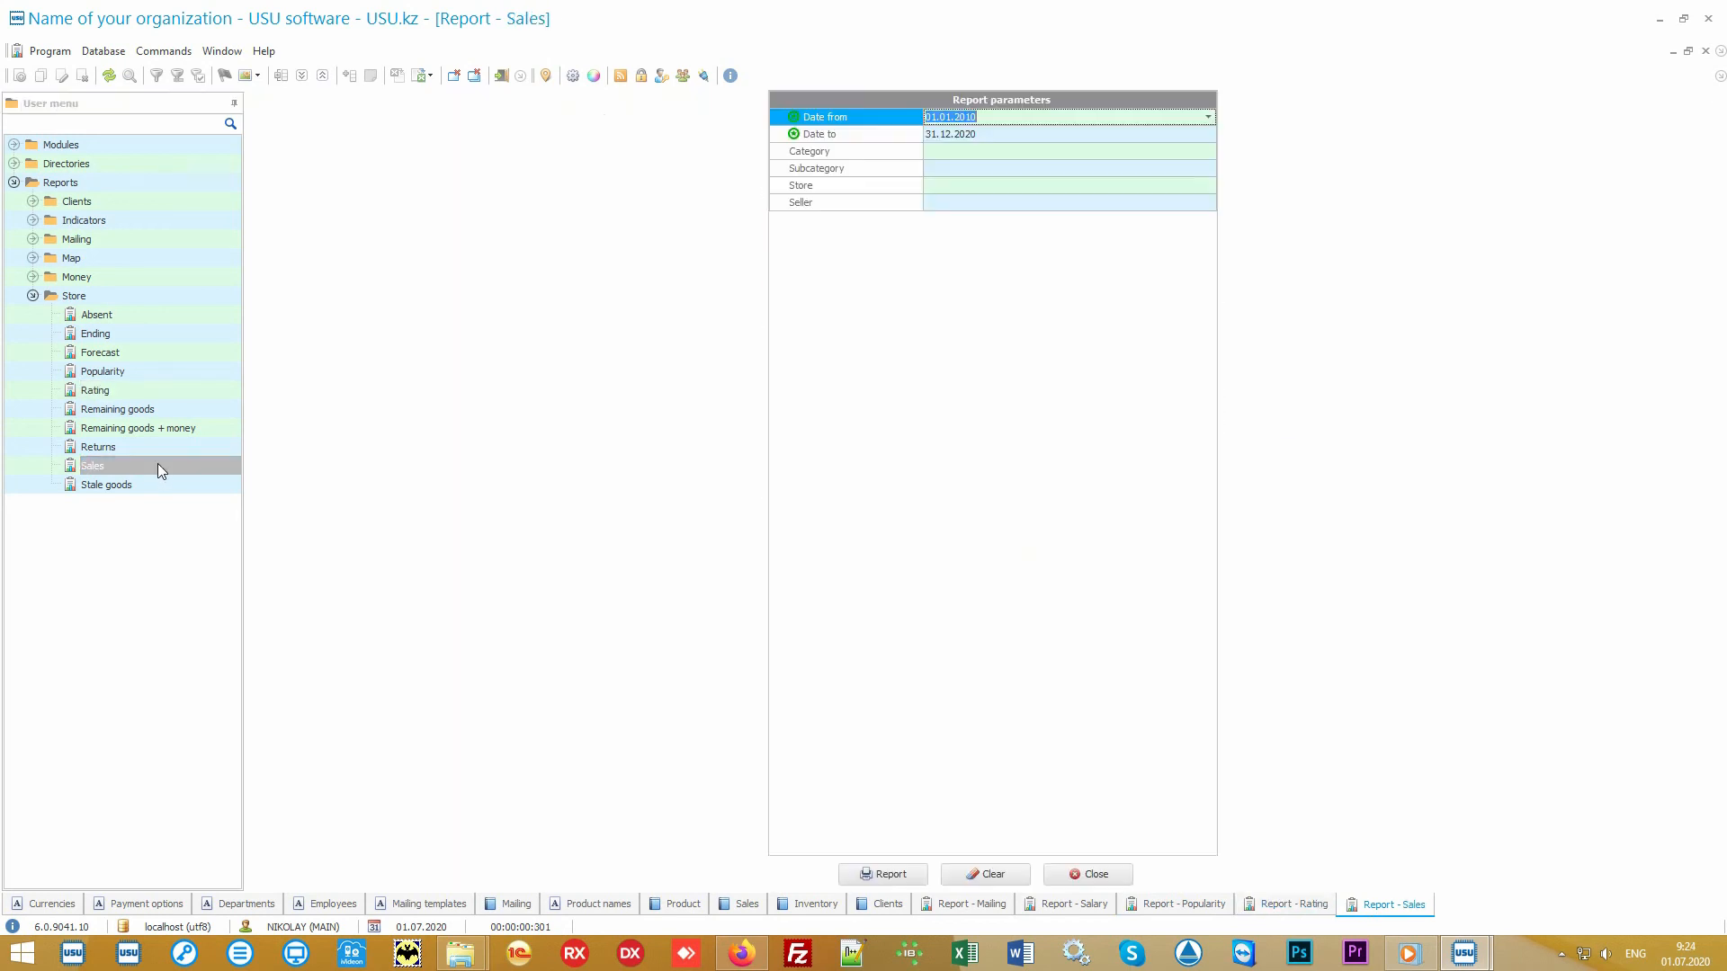
pyautogui.click(886, 870)
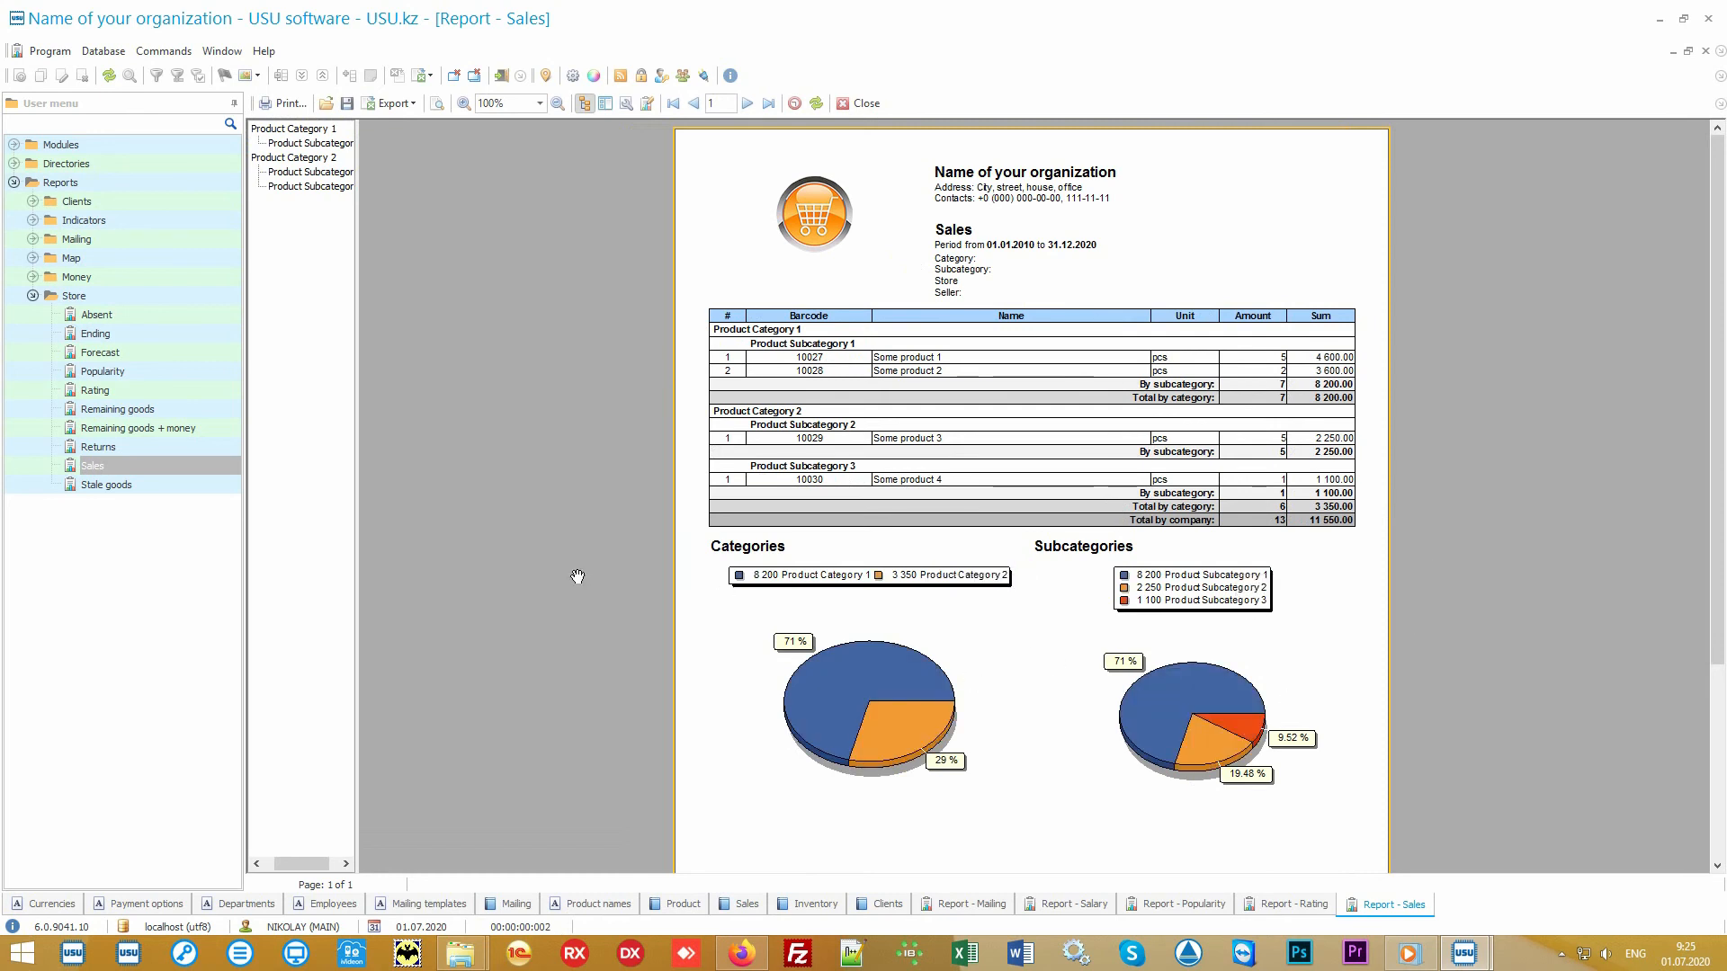
# - Generate another Sales report from the Store reports with the period set from 01.07.2020 to 05.07.2020
pyautogui.doubleClick(175, 460)
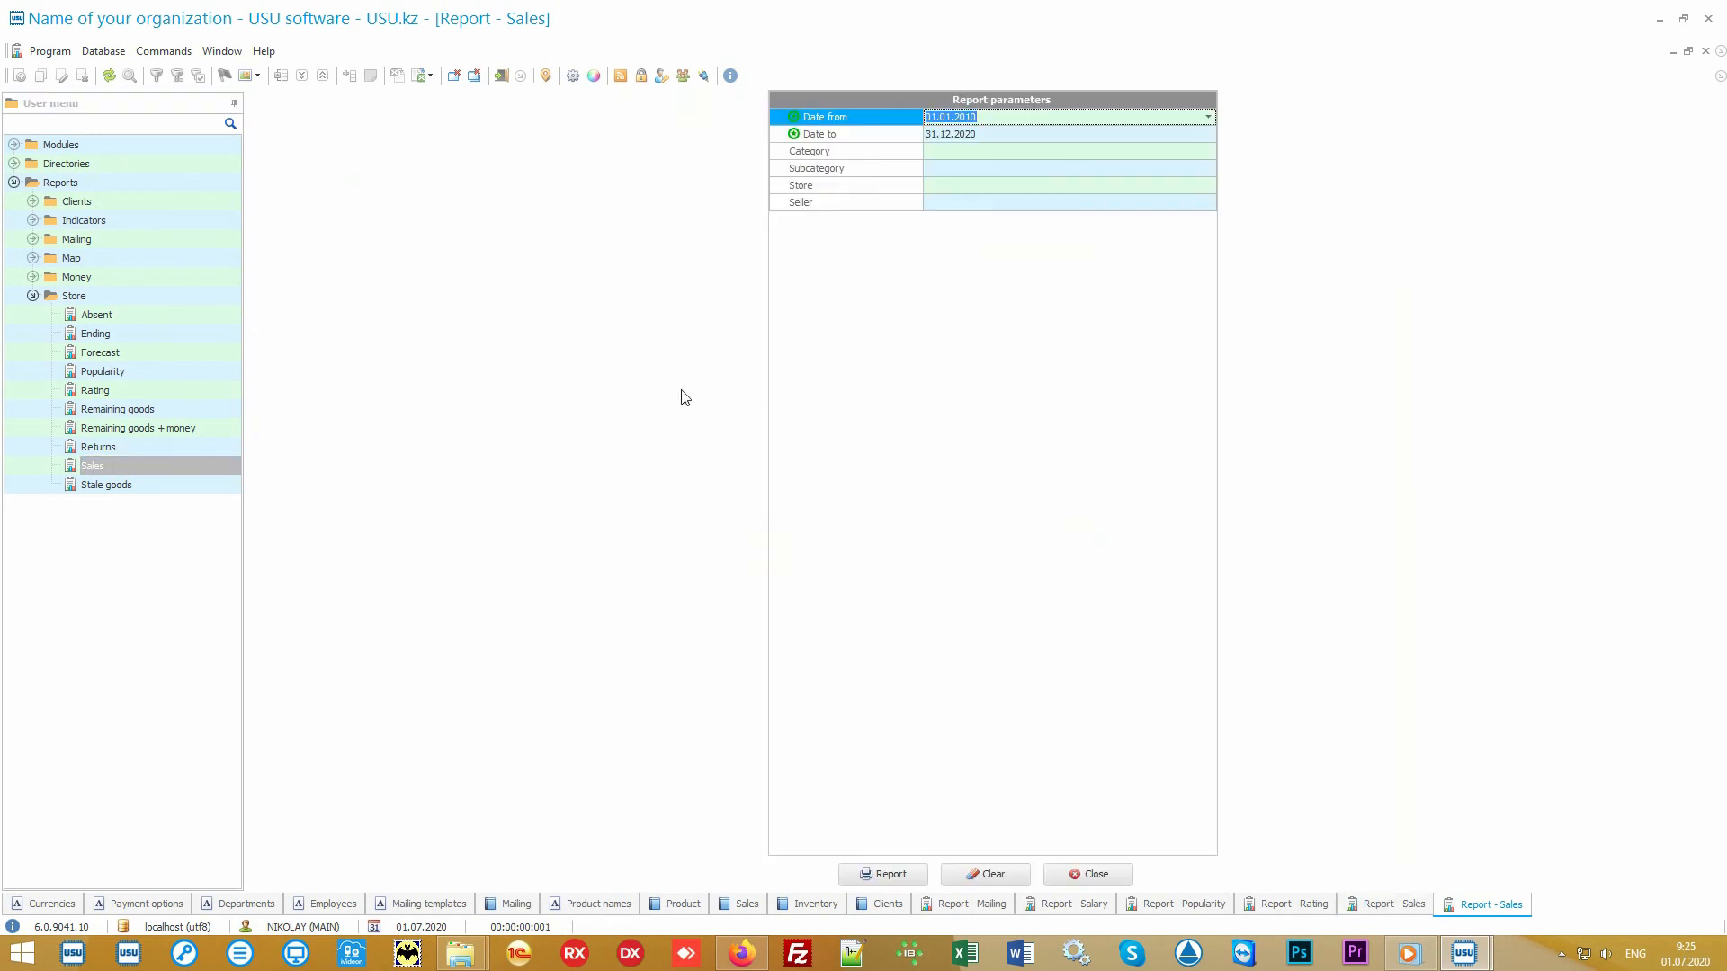
pyautogui.press('Delete')
pyautogui.press('Tab')
pyautogui.press('Delete')
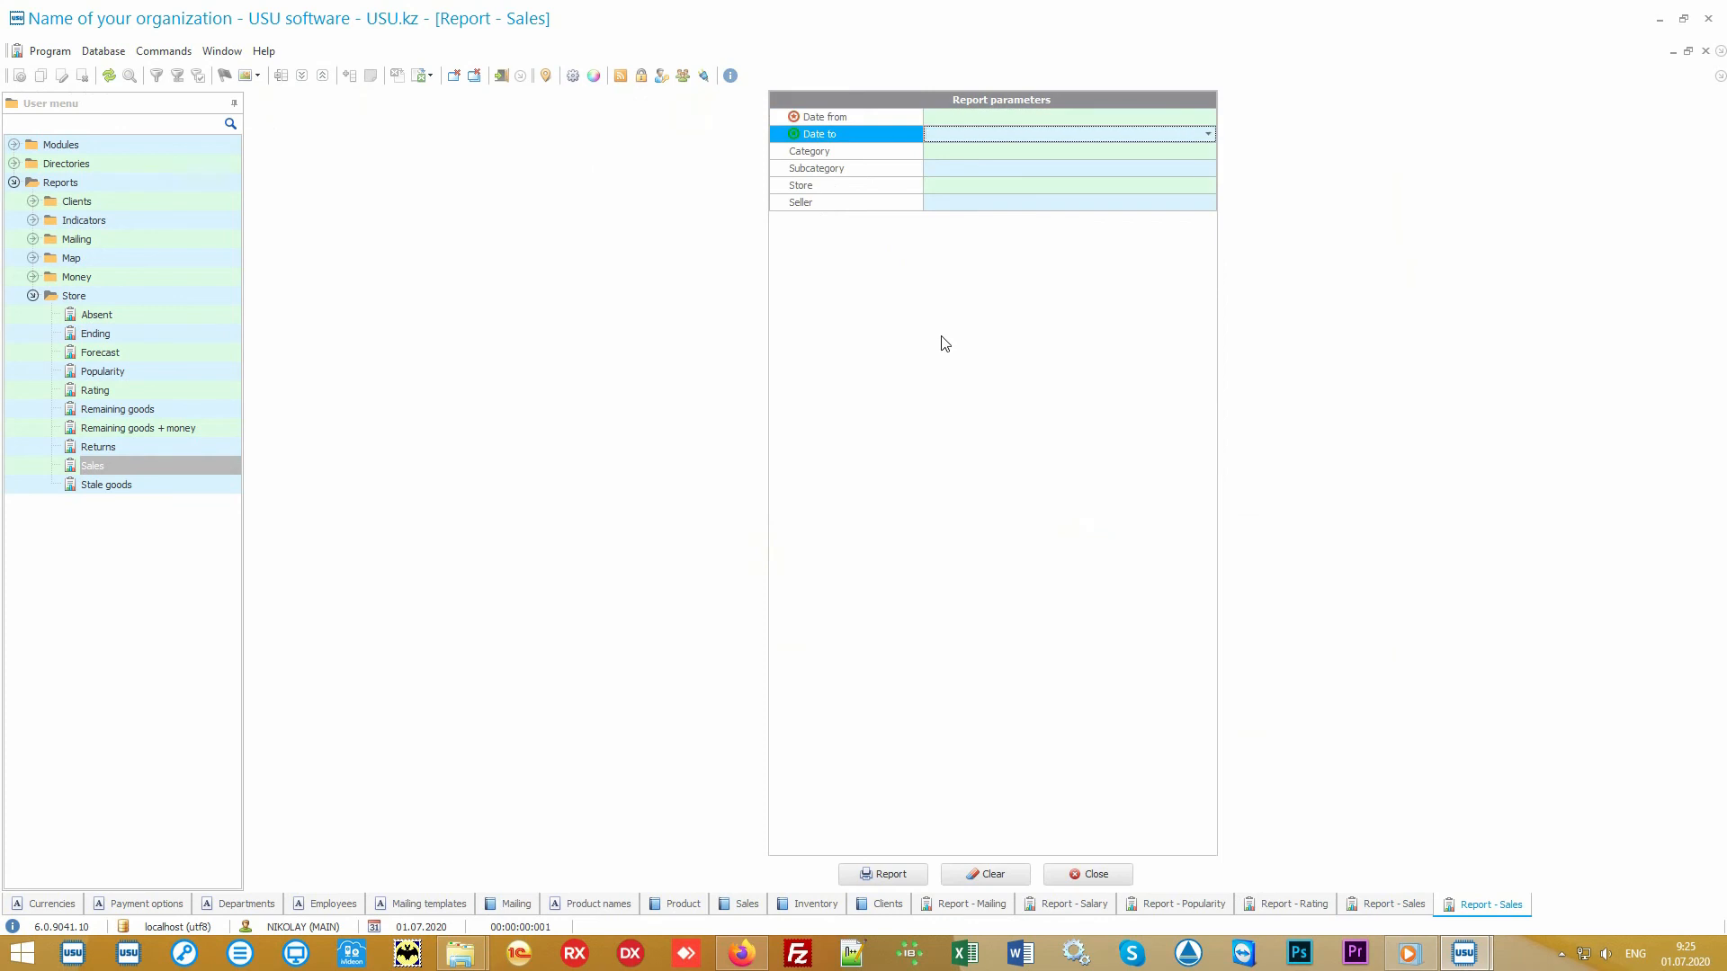
pyautogui.hotkey('shift', 'Tab')
pyautogui.click(1209, 117)
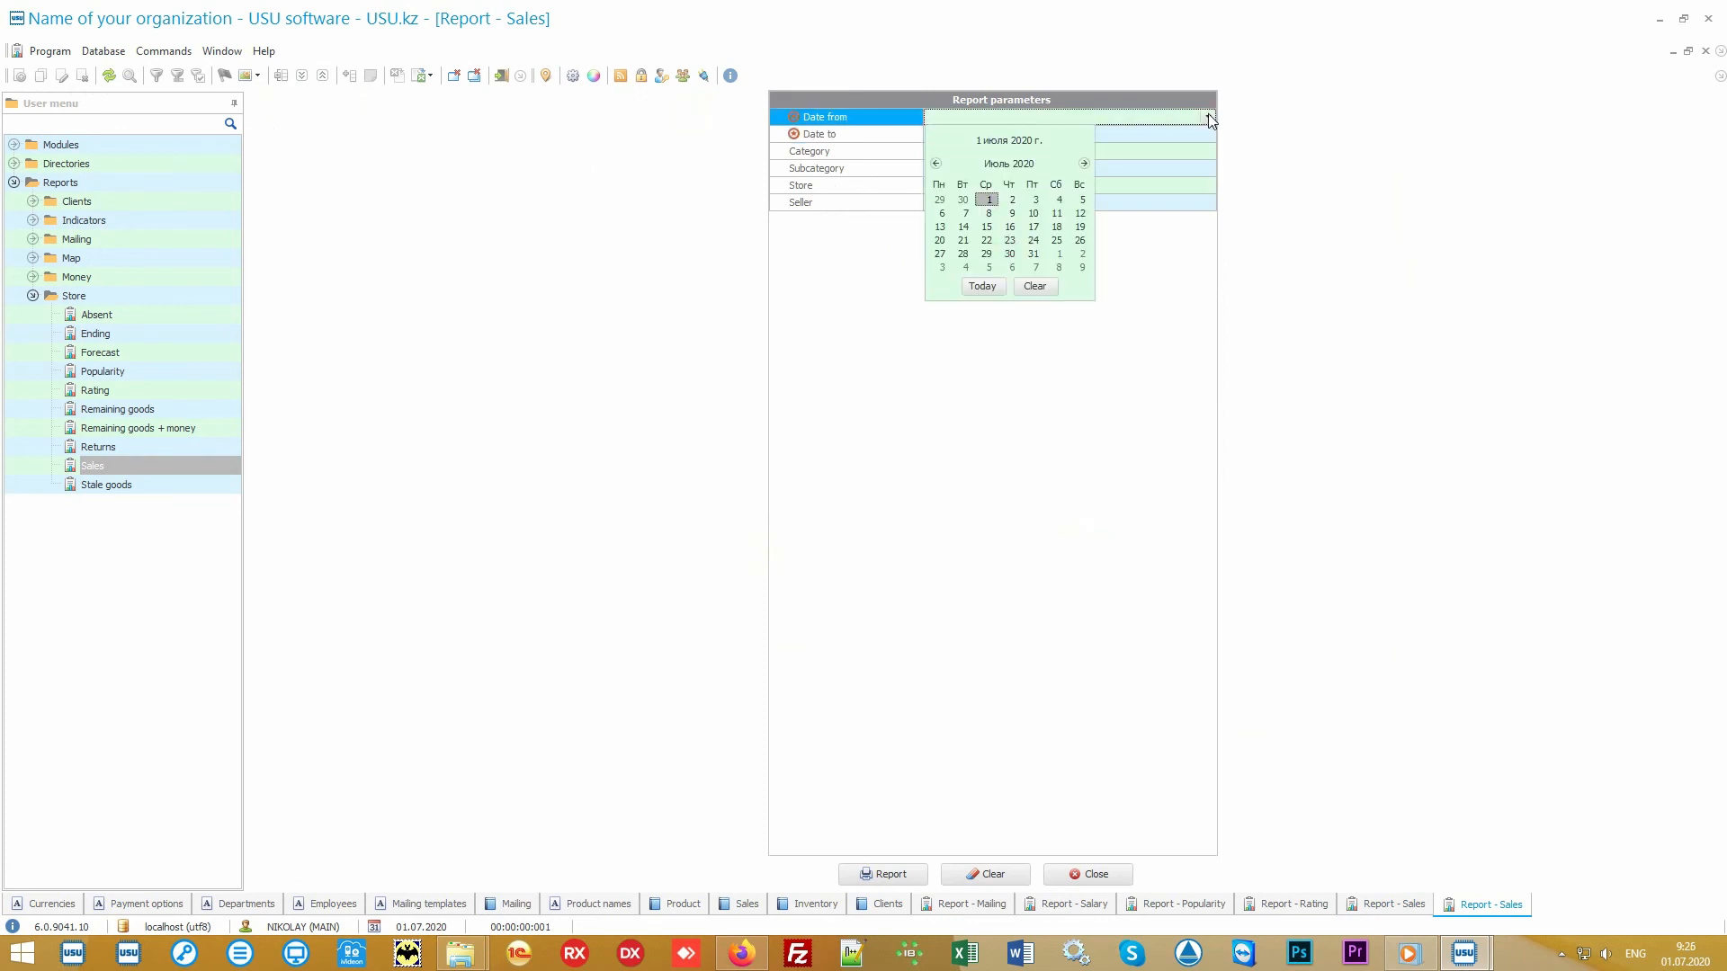
pyautogui.click(982, 286)
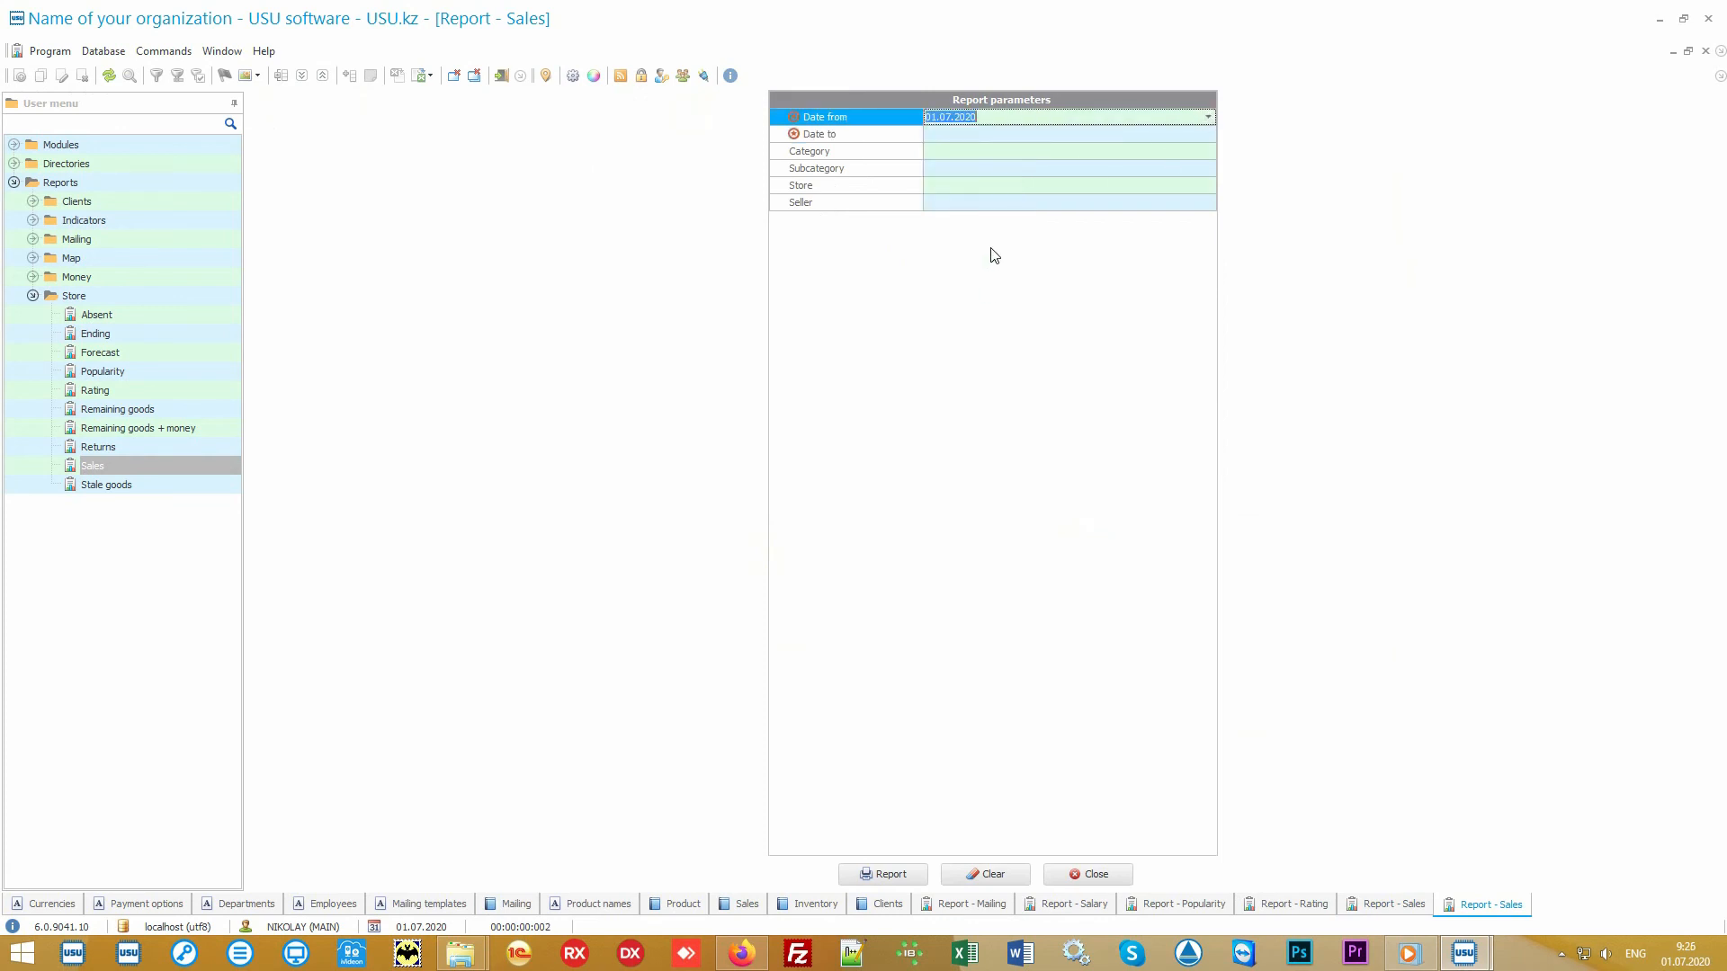
pyautogui.click(985, 137)
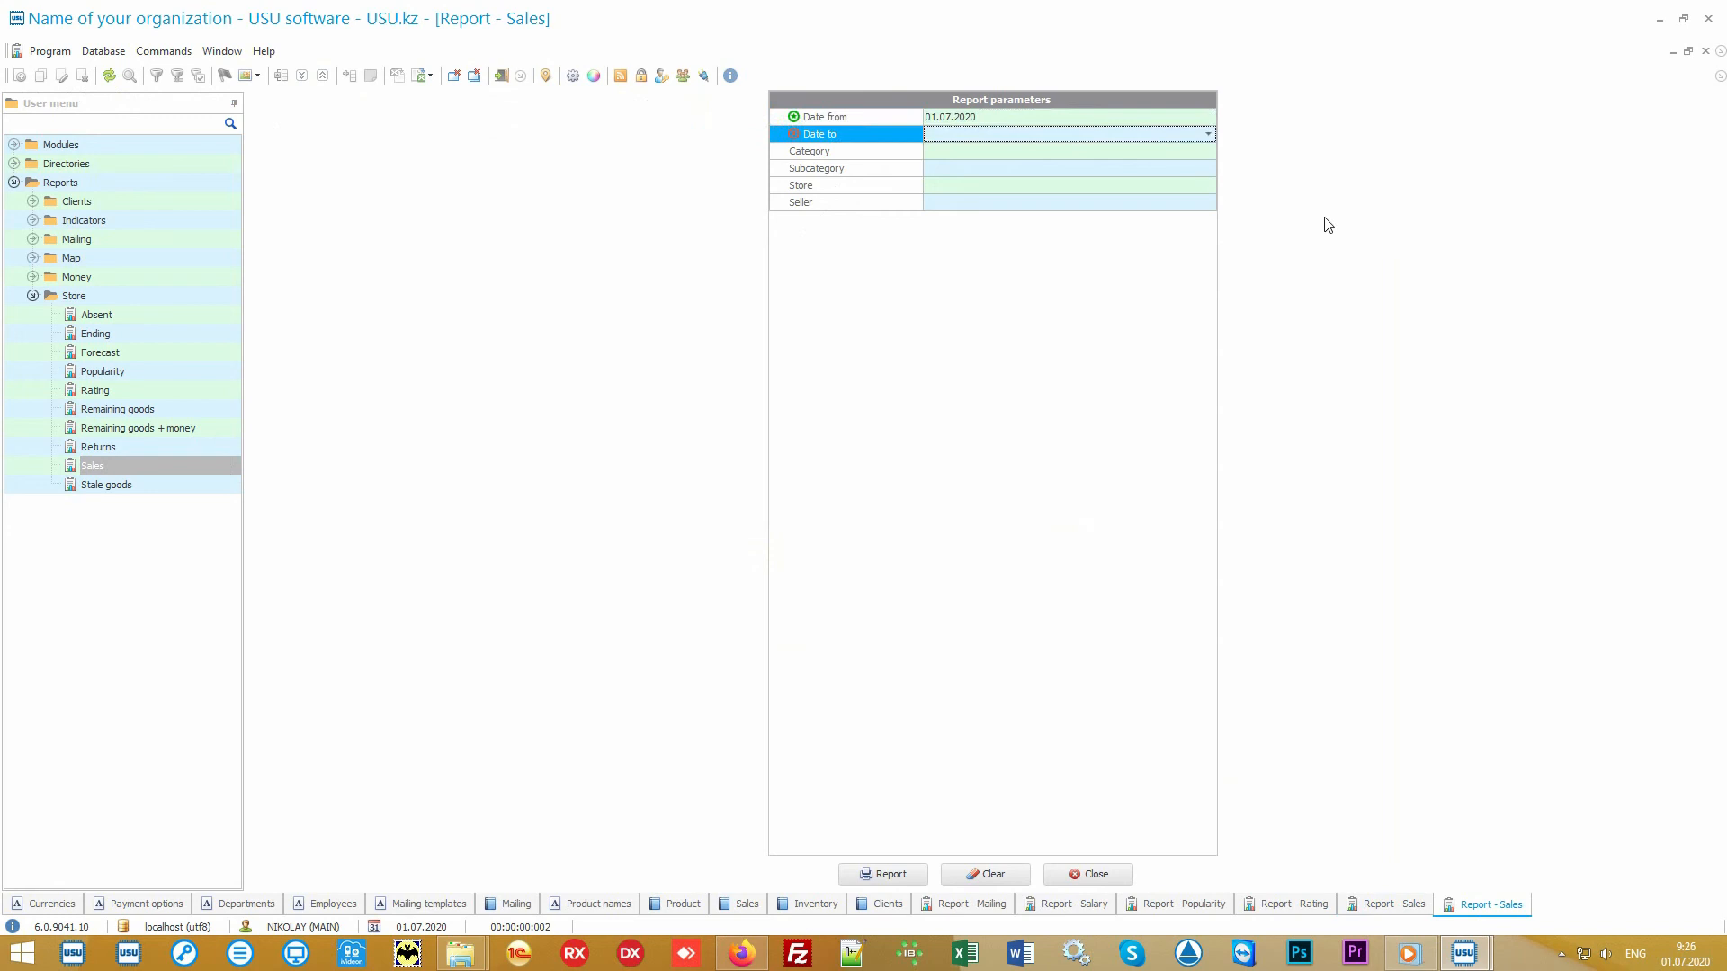
pyautogui.write('0507')
pyautogui.press('Tab')
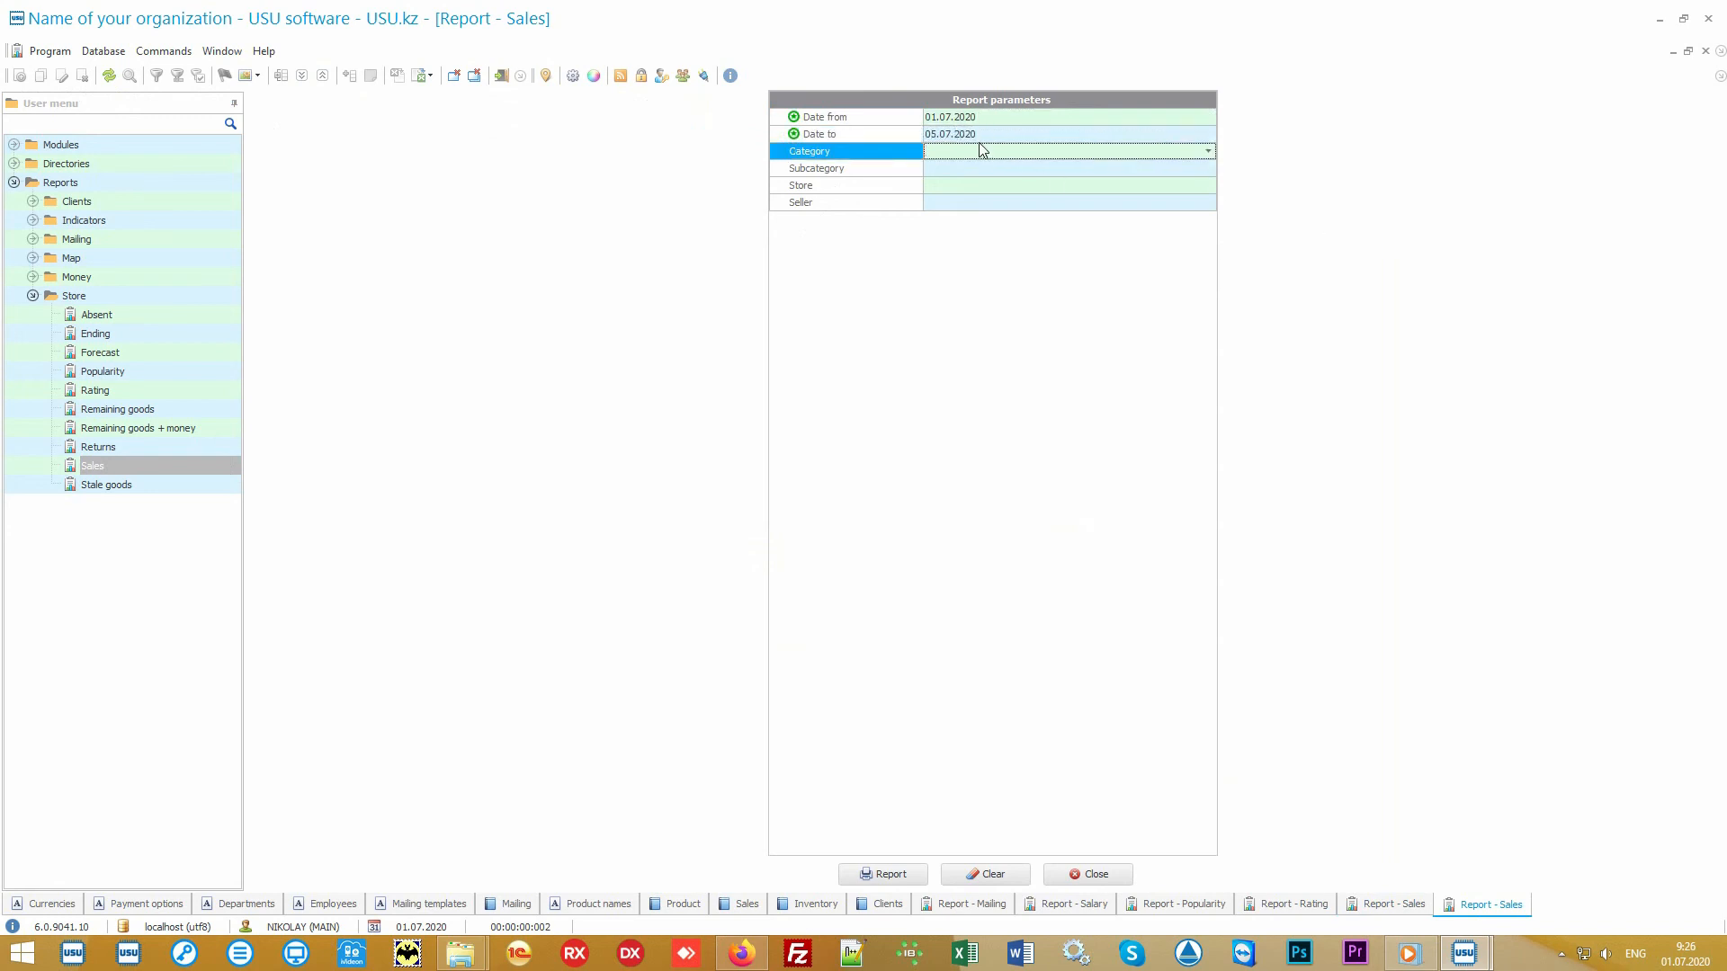
pyautogui.click(890, 874)
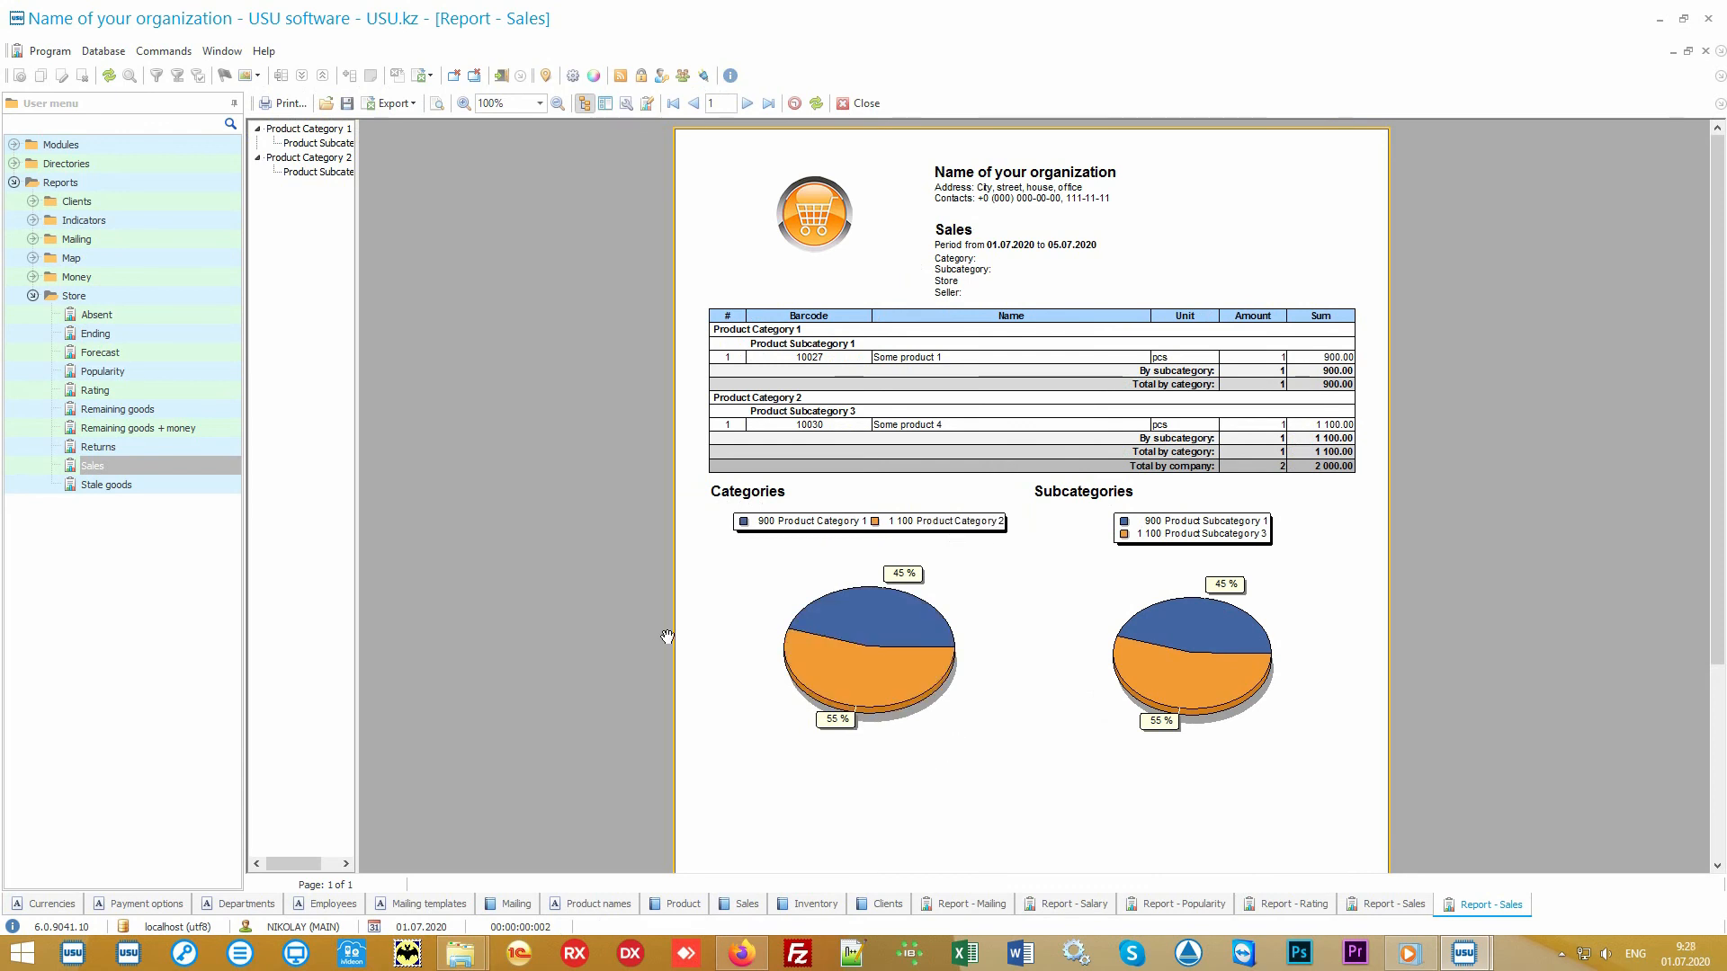
# - Look through the Store reports from Absent to Stale goods and briefly view the list of Money reports
pyautogui.click(135, 302)
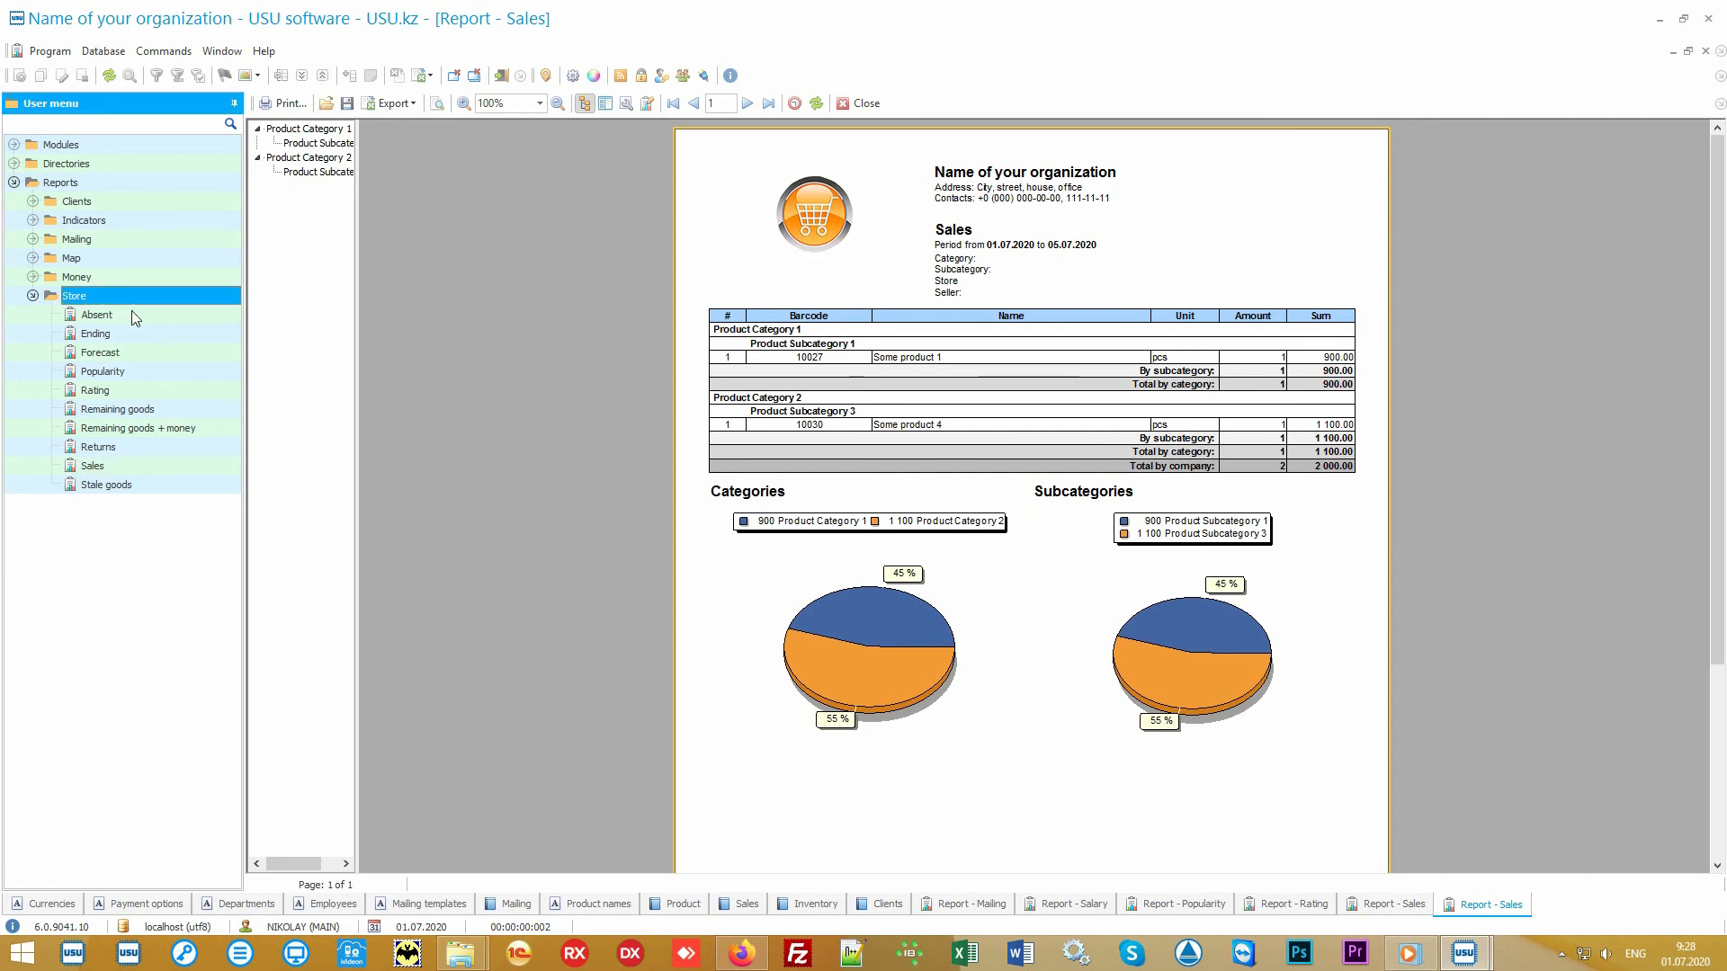
pyautogui.press('Down')
pyautogui.press('Down')
pyautogui.press('Down')
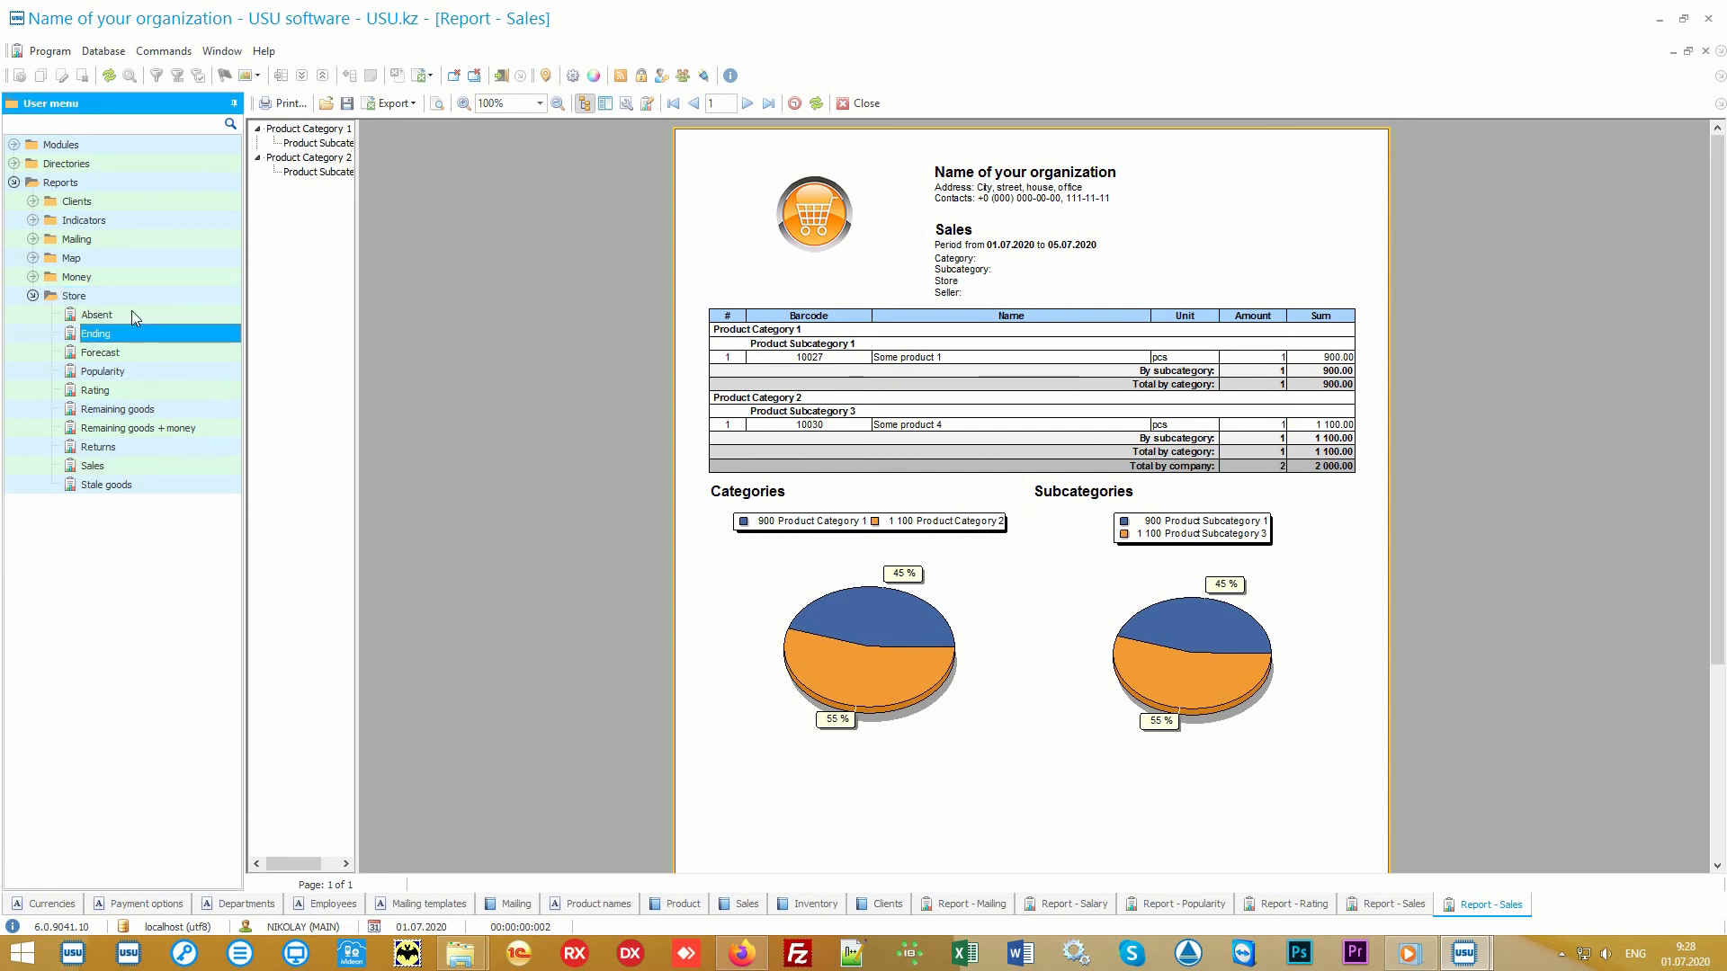
pyautogui.press('Down')
pyautogui.press('Down')
pyautogui.press('Down')
pyautogui.press('Down')
pyautogui.press('Down')
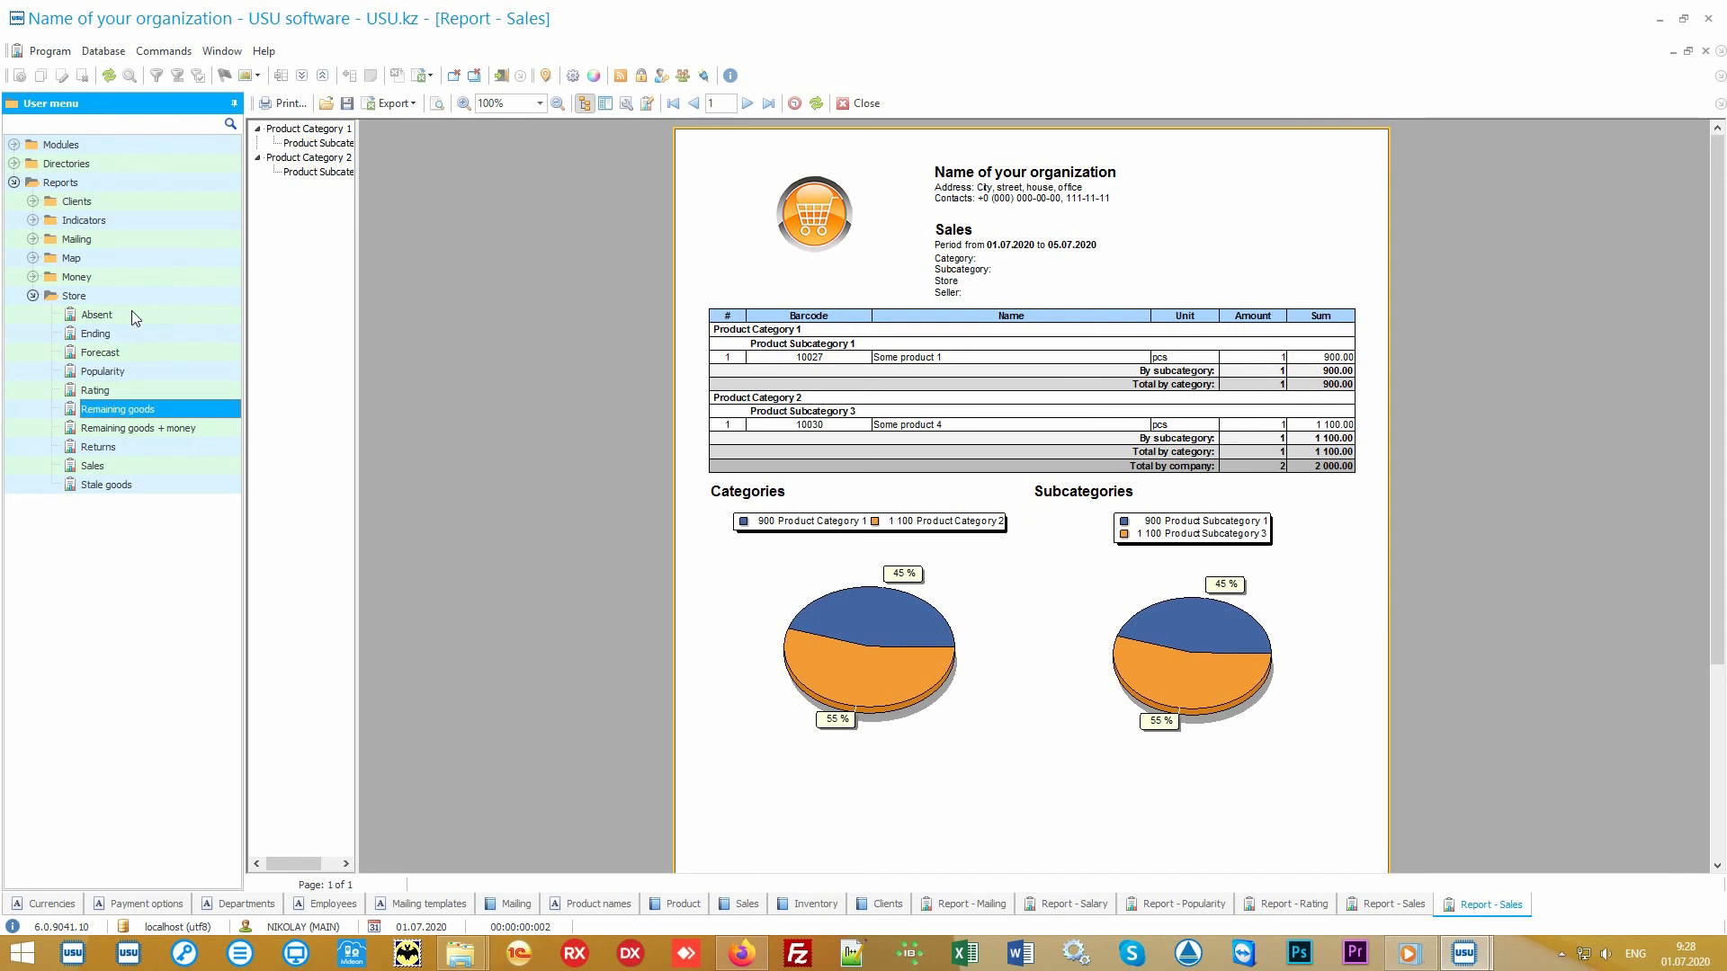
pyautogui.press('Down')
pyautogui.press('Down')
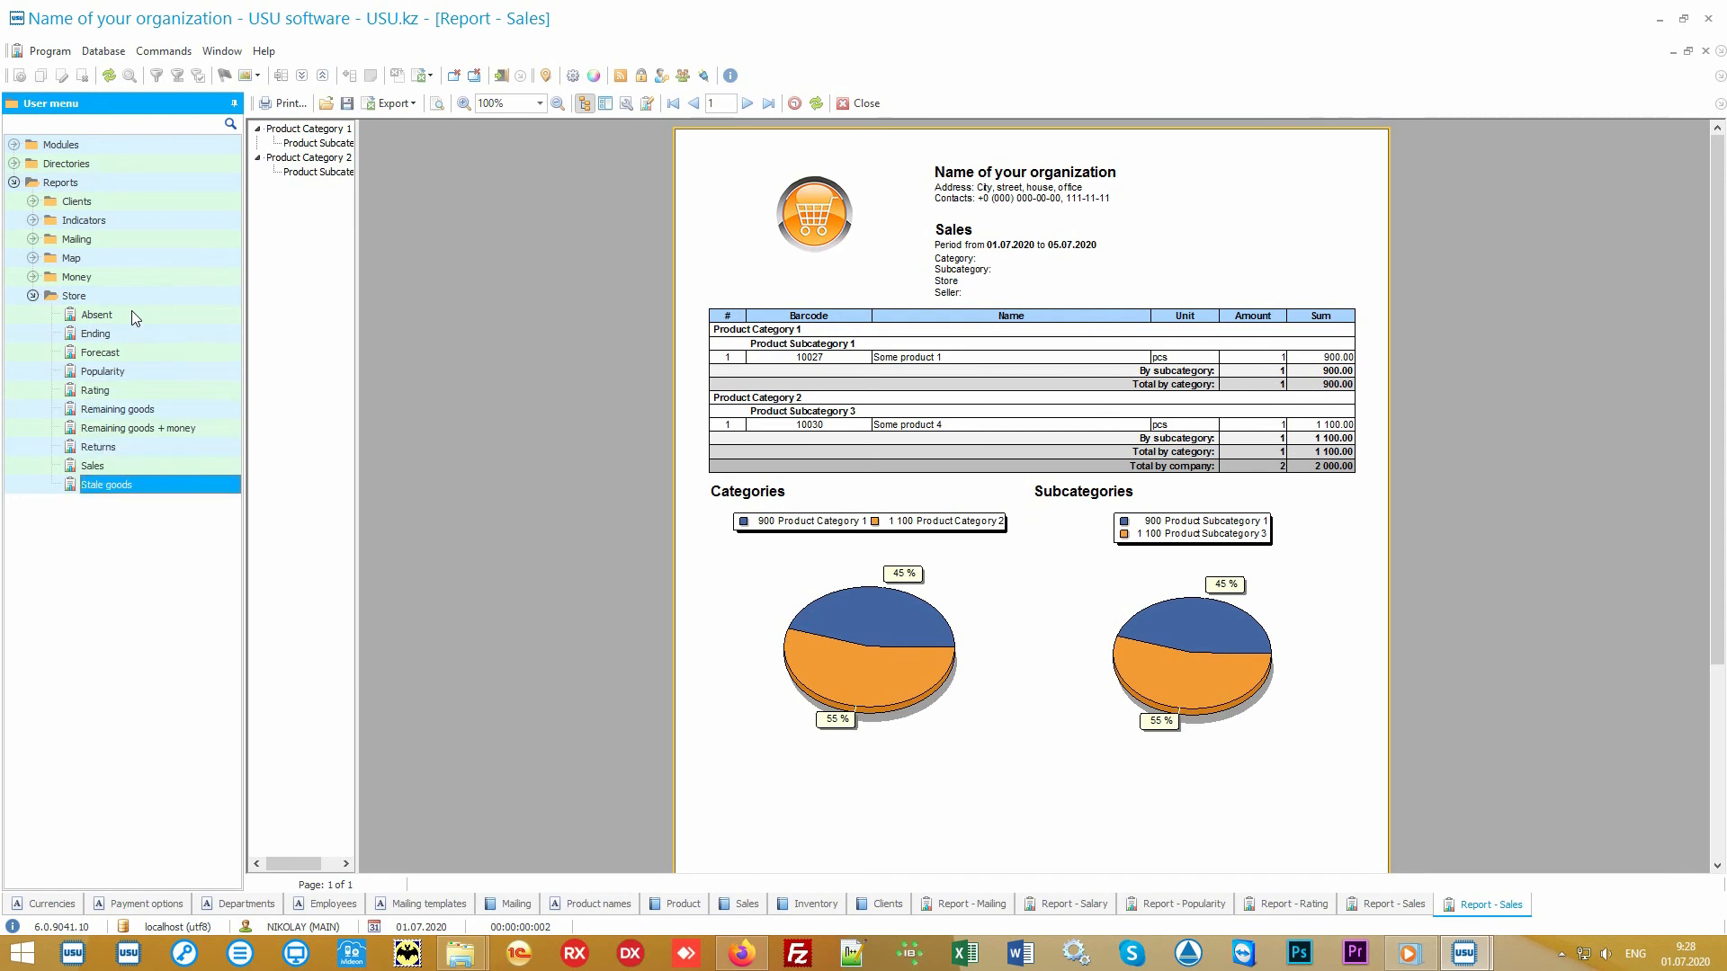
pyautogui.click(34, 277)
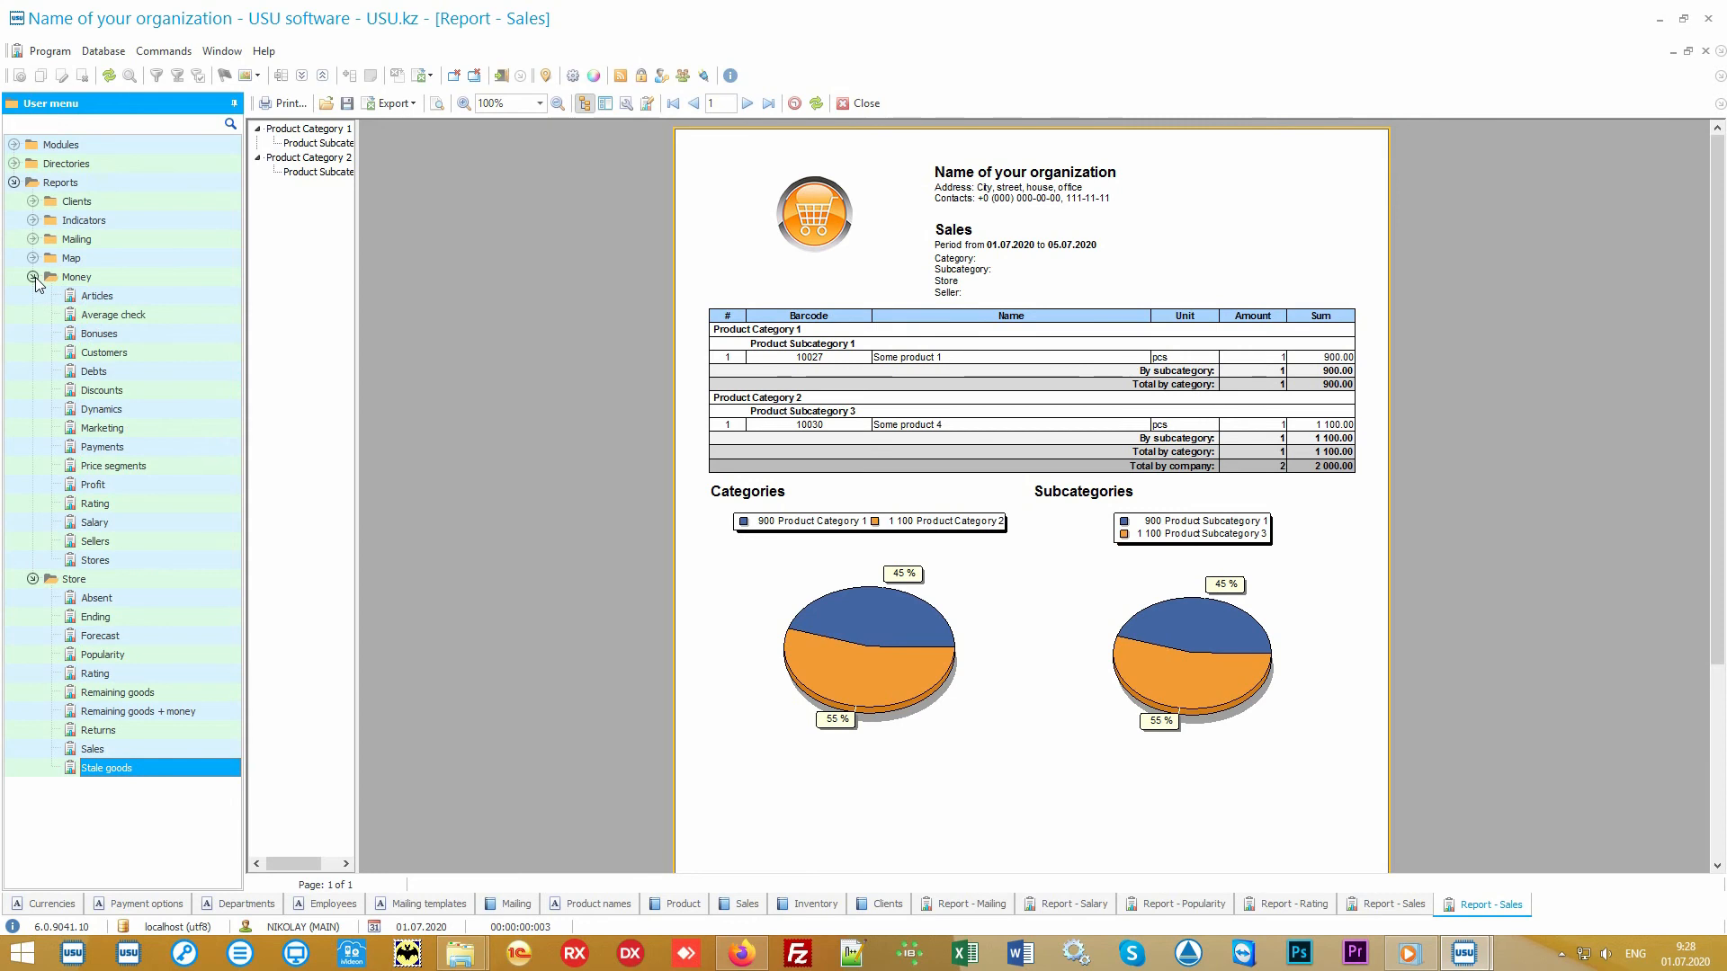
pyautogui.click(33, 277)
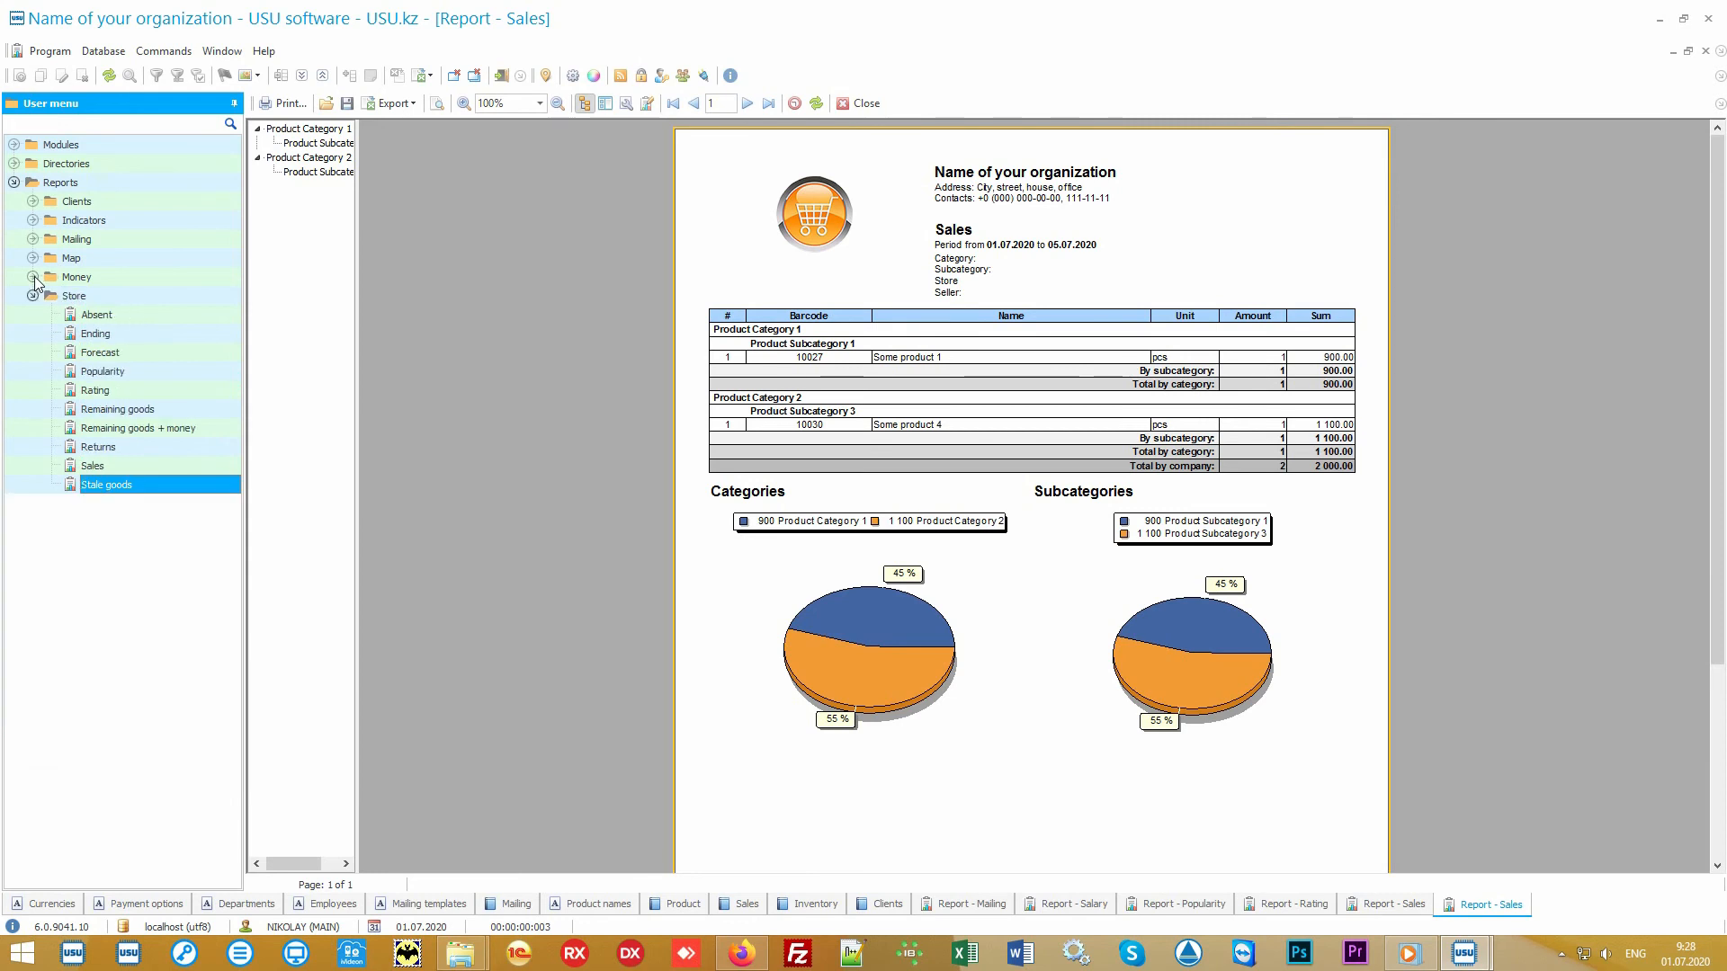
pyautogui.click(109, 295)
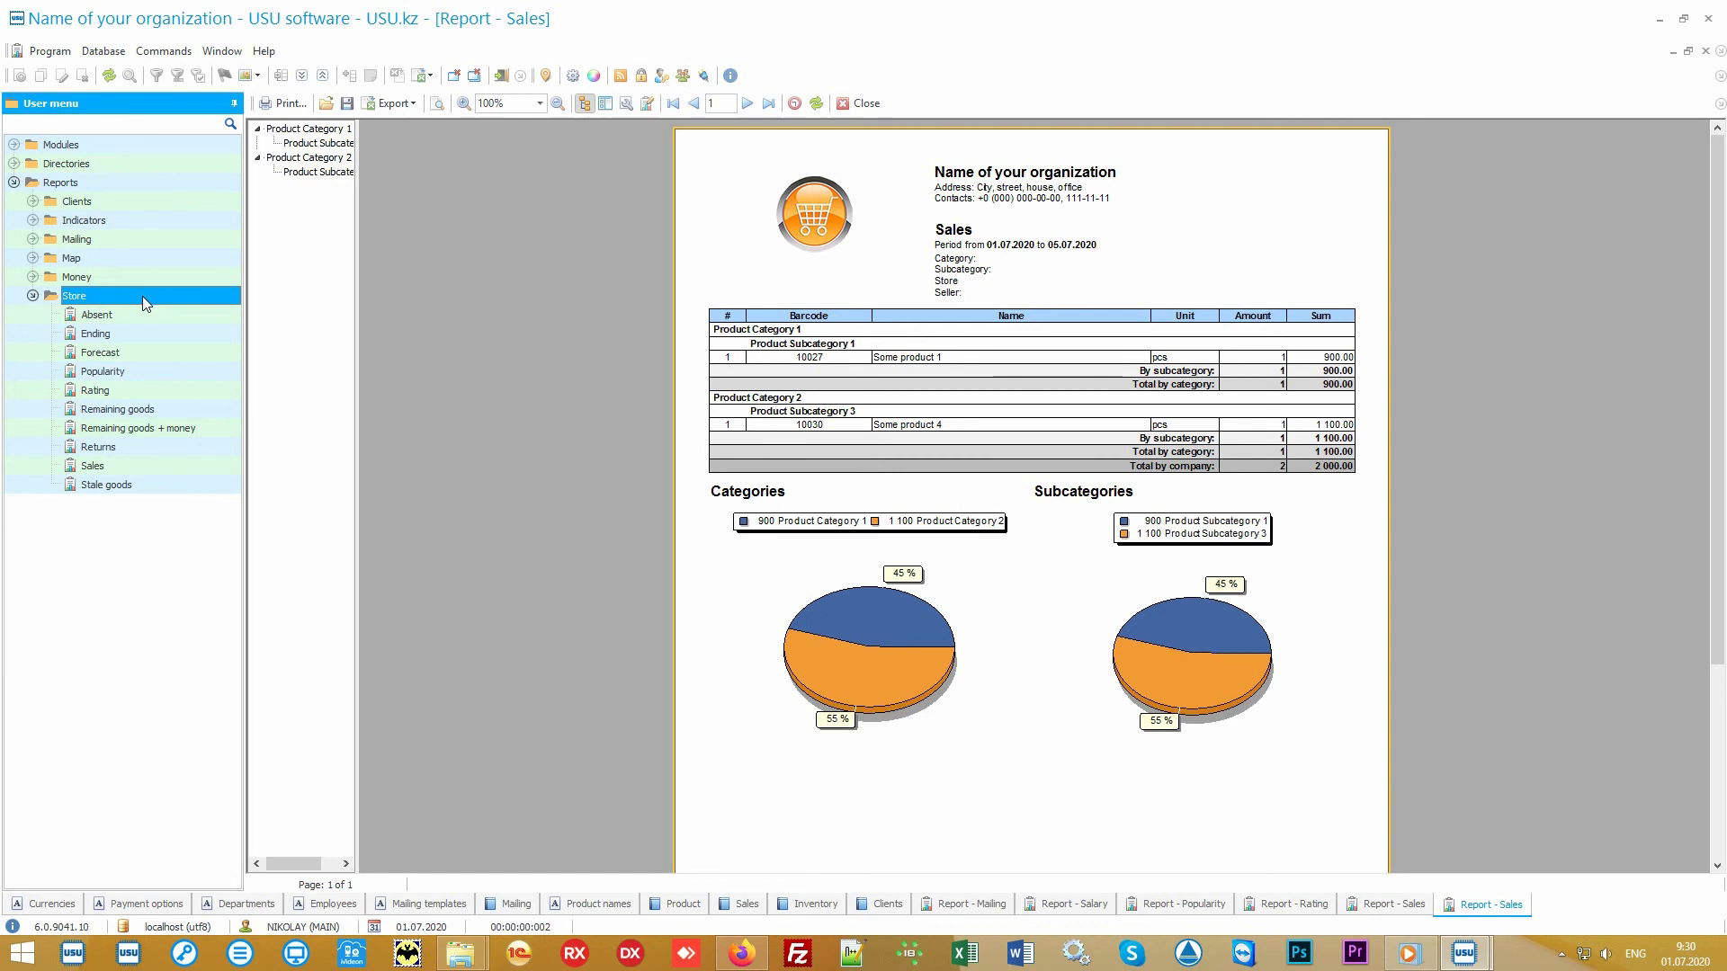
# - Open the Sales report parameters and examine the date, category, subcategory, store and seller filters
pyautogui.doubleClick(144, 464)
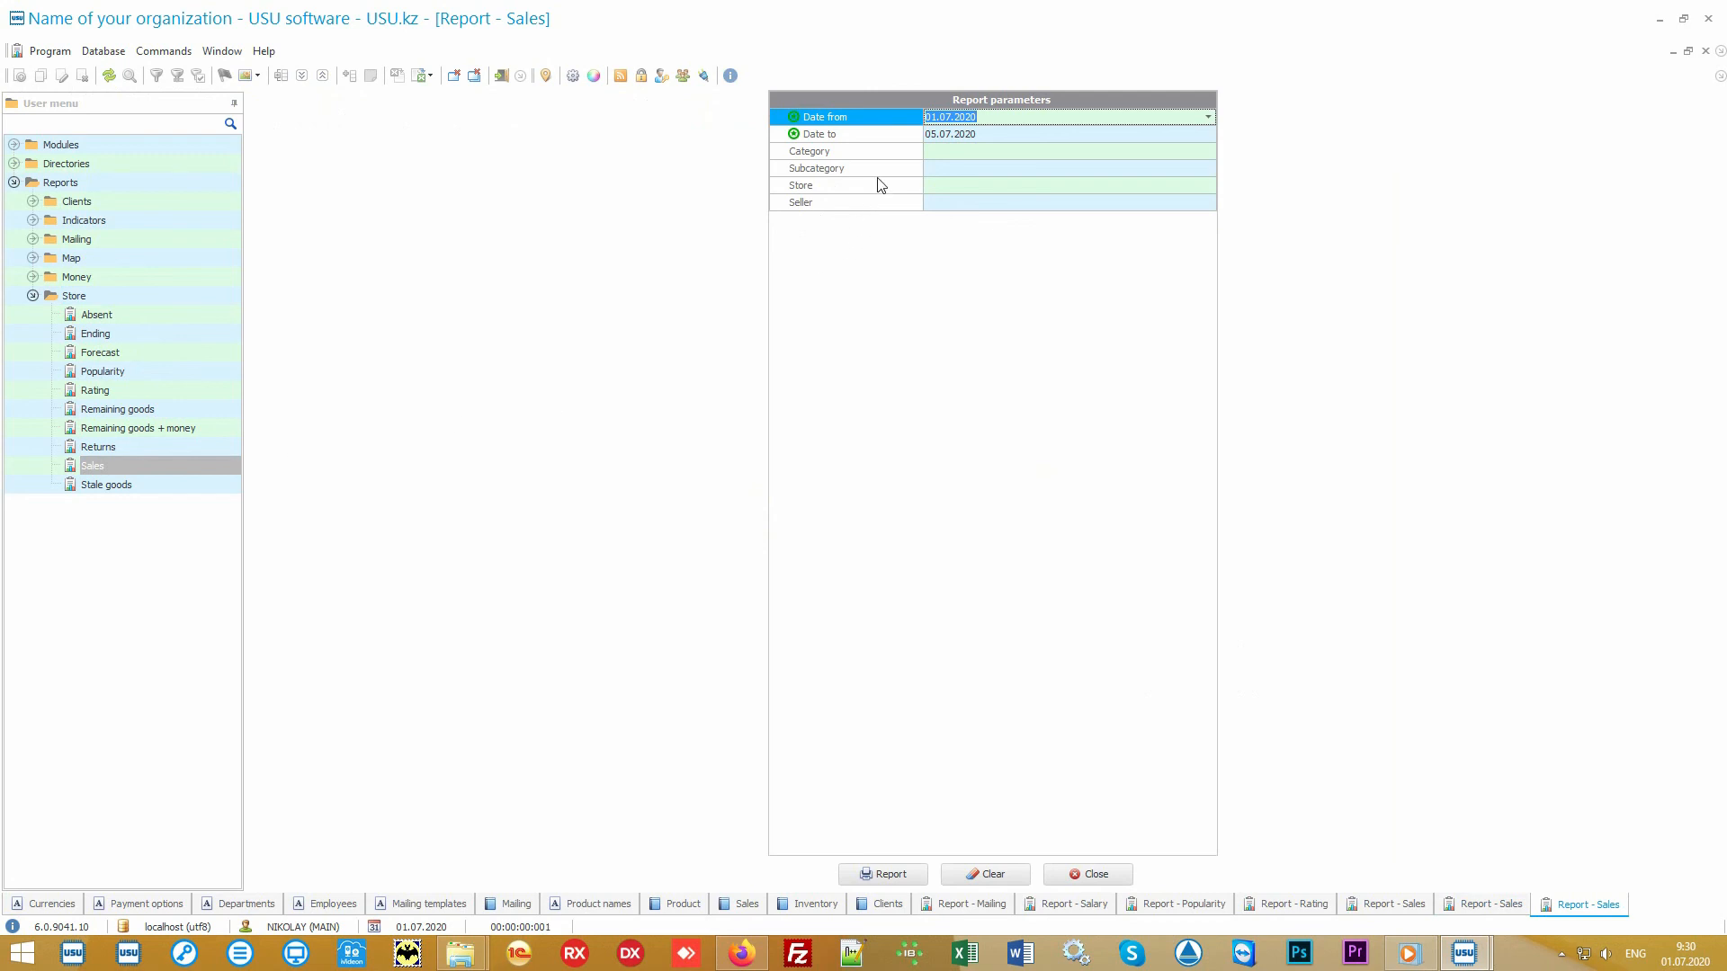
pyautogui.click(889, 135)
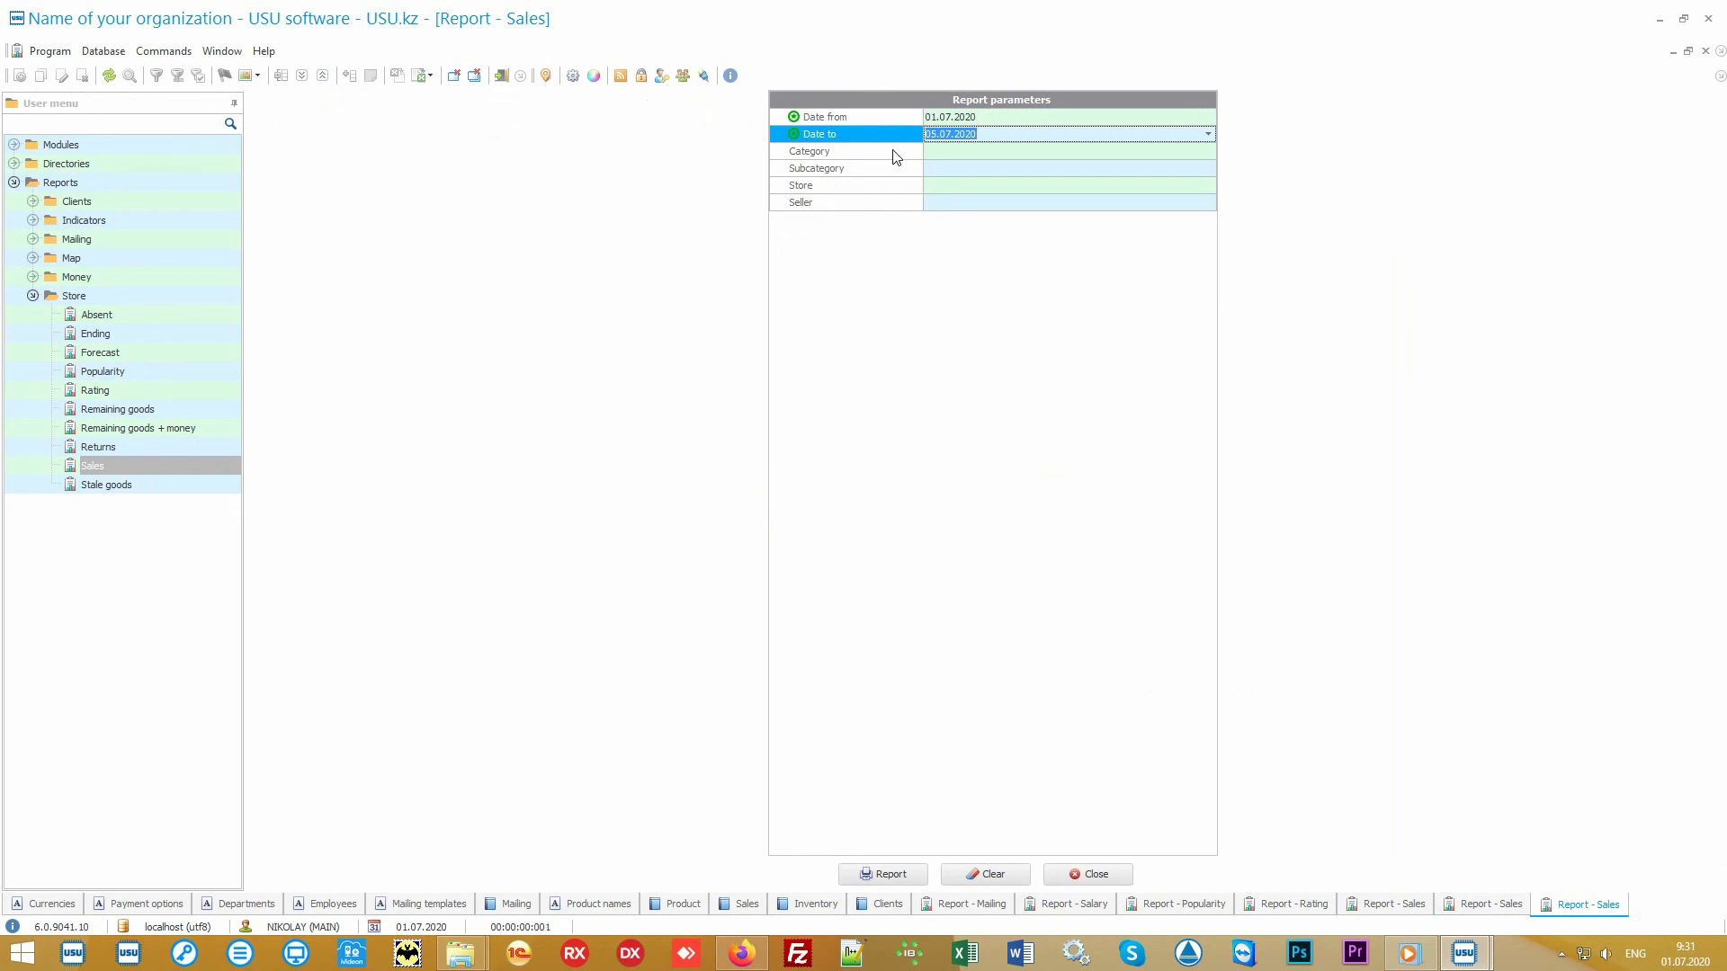
pyautogui.click(895, 153)
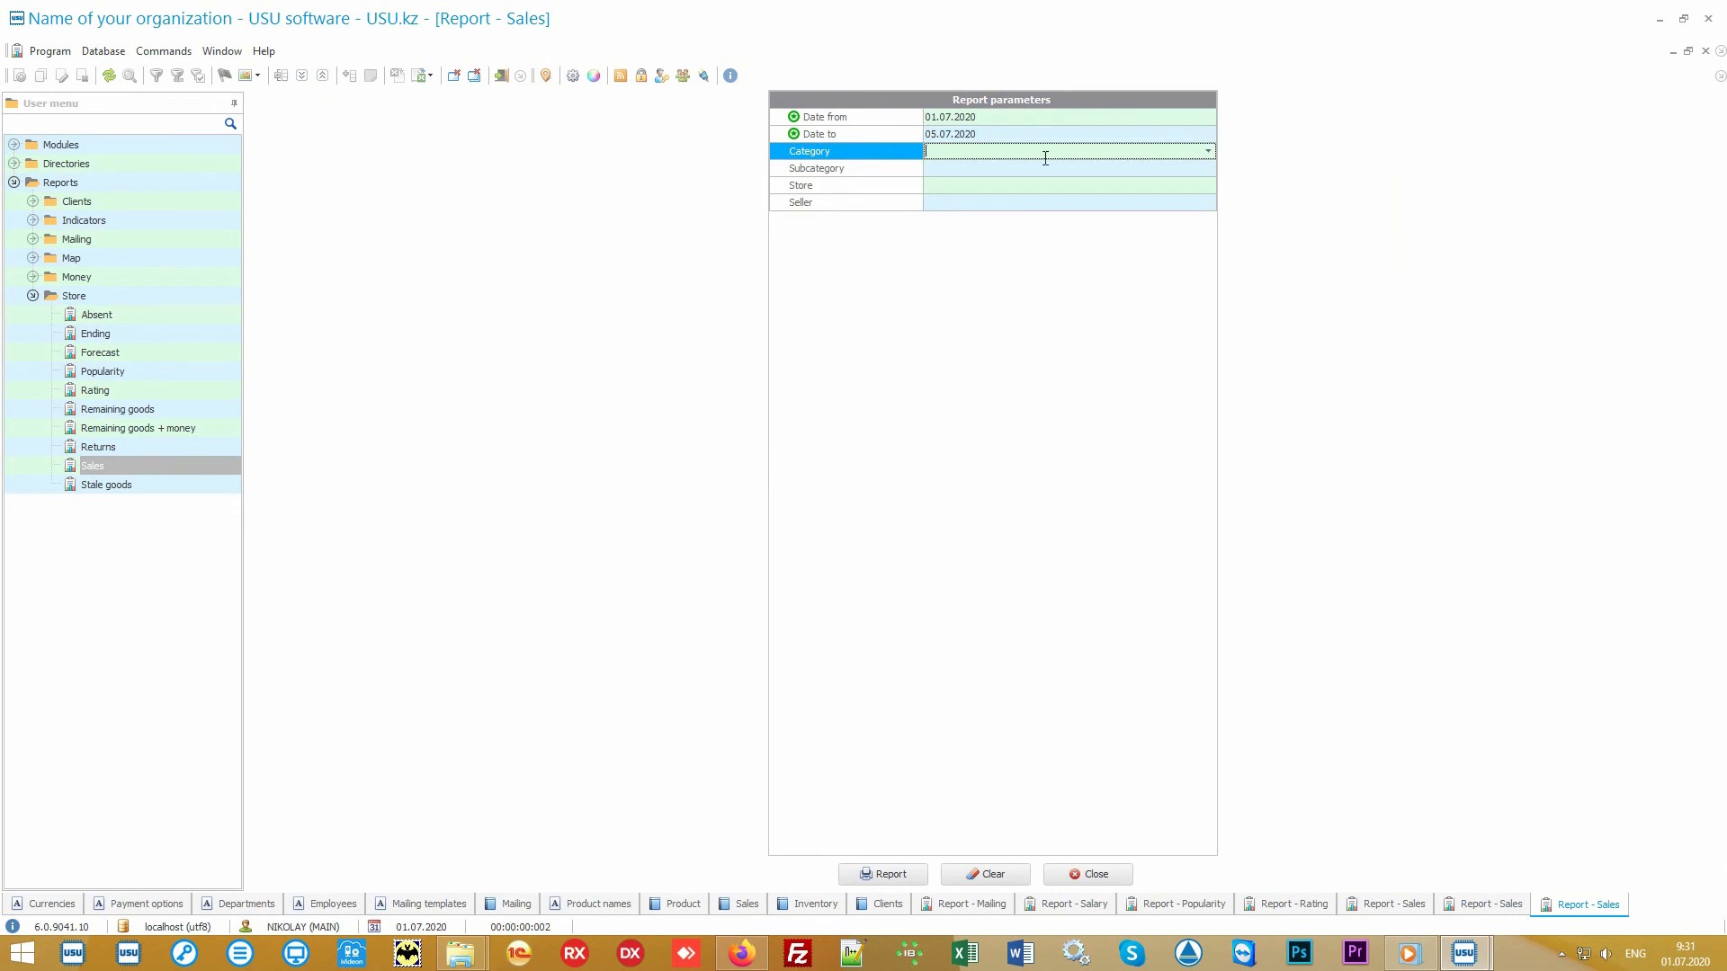
pyautogui.click(1208, 152)
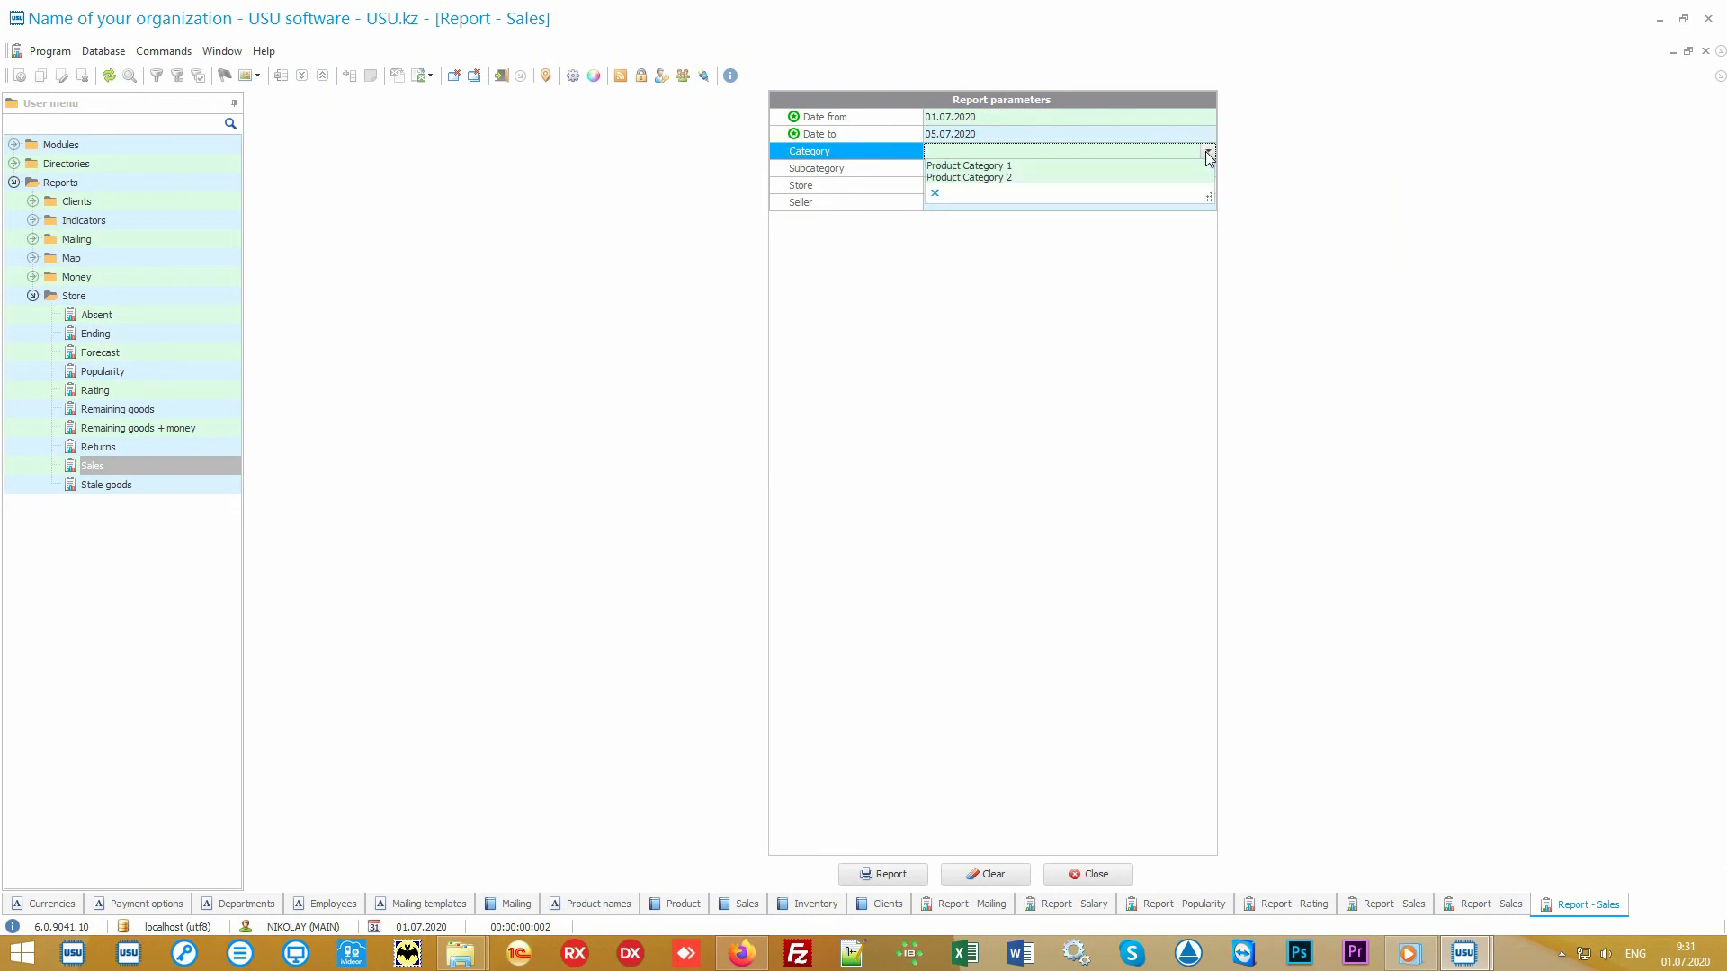
pyautogui.click(1208, 153)
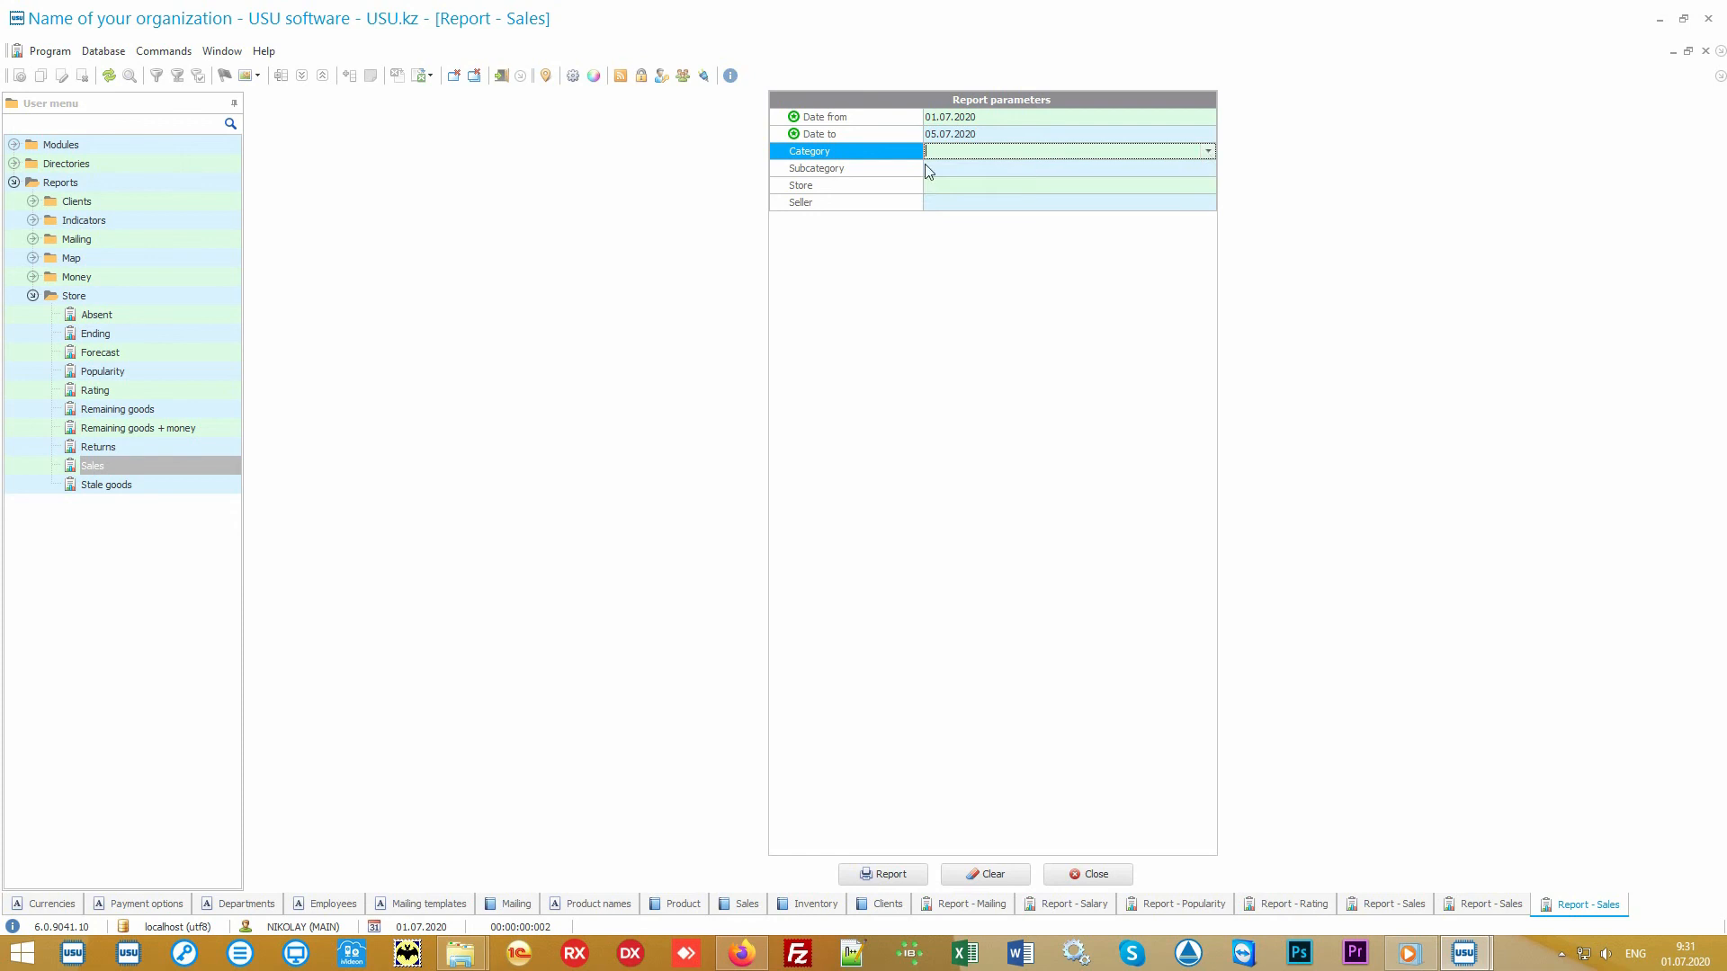
pyautogui.click(891, 169)
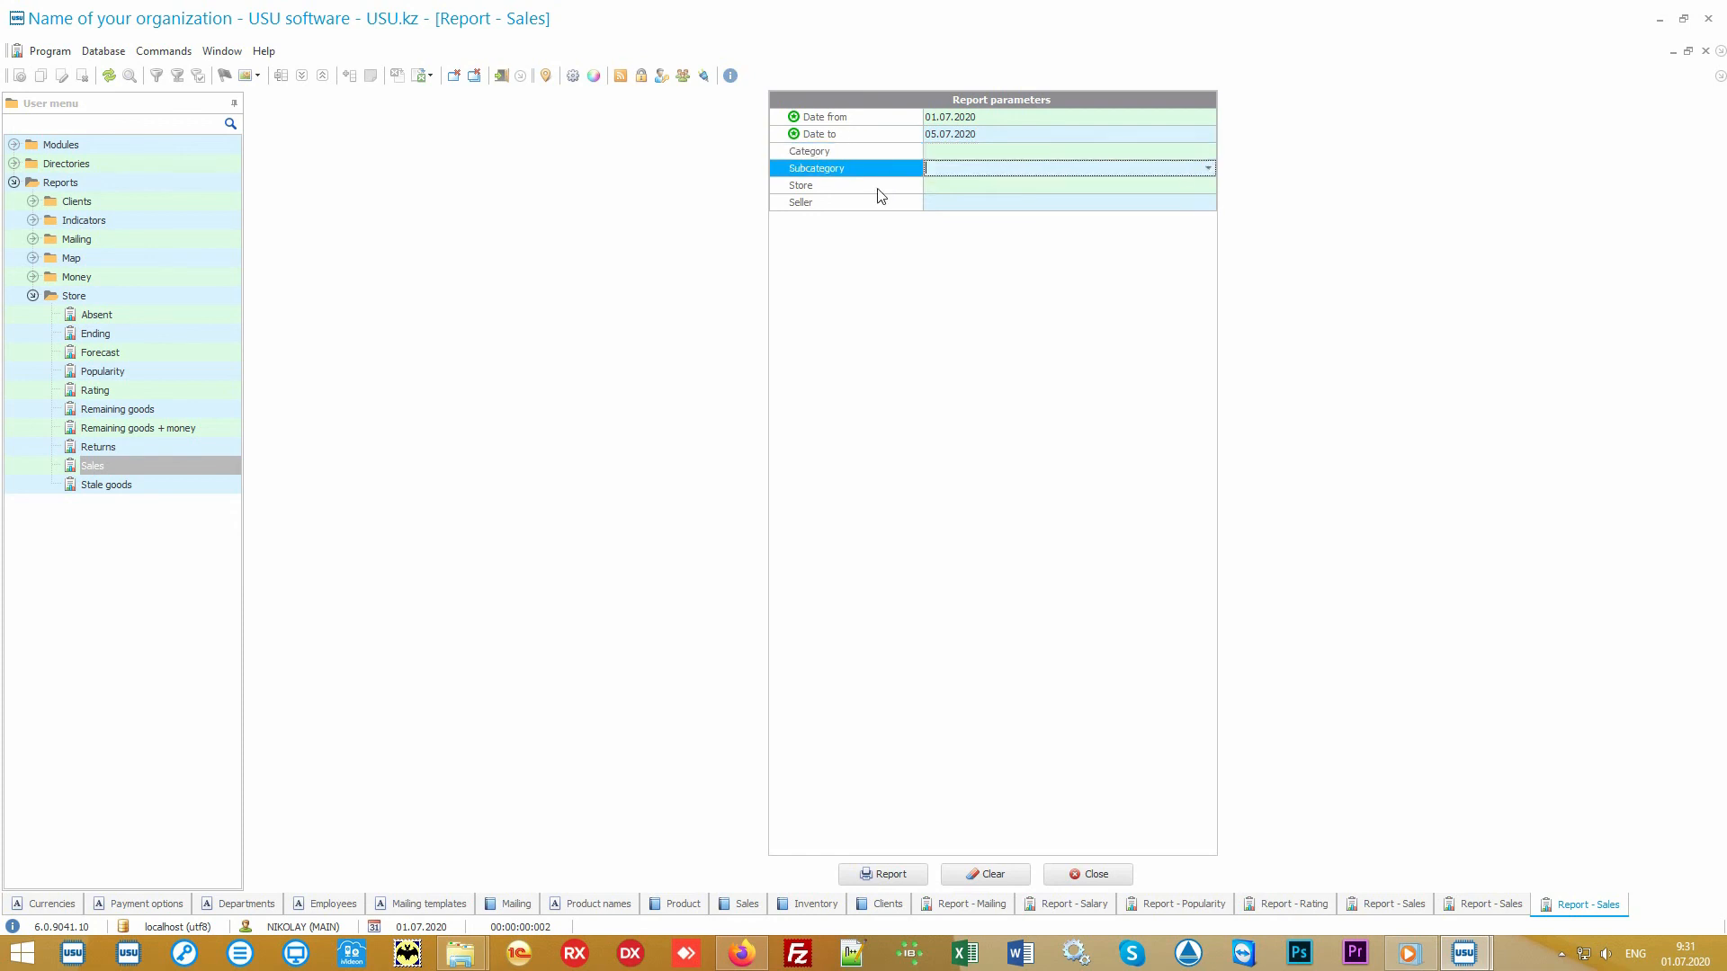
pyautogui.click(879, 189)
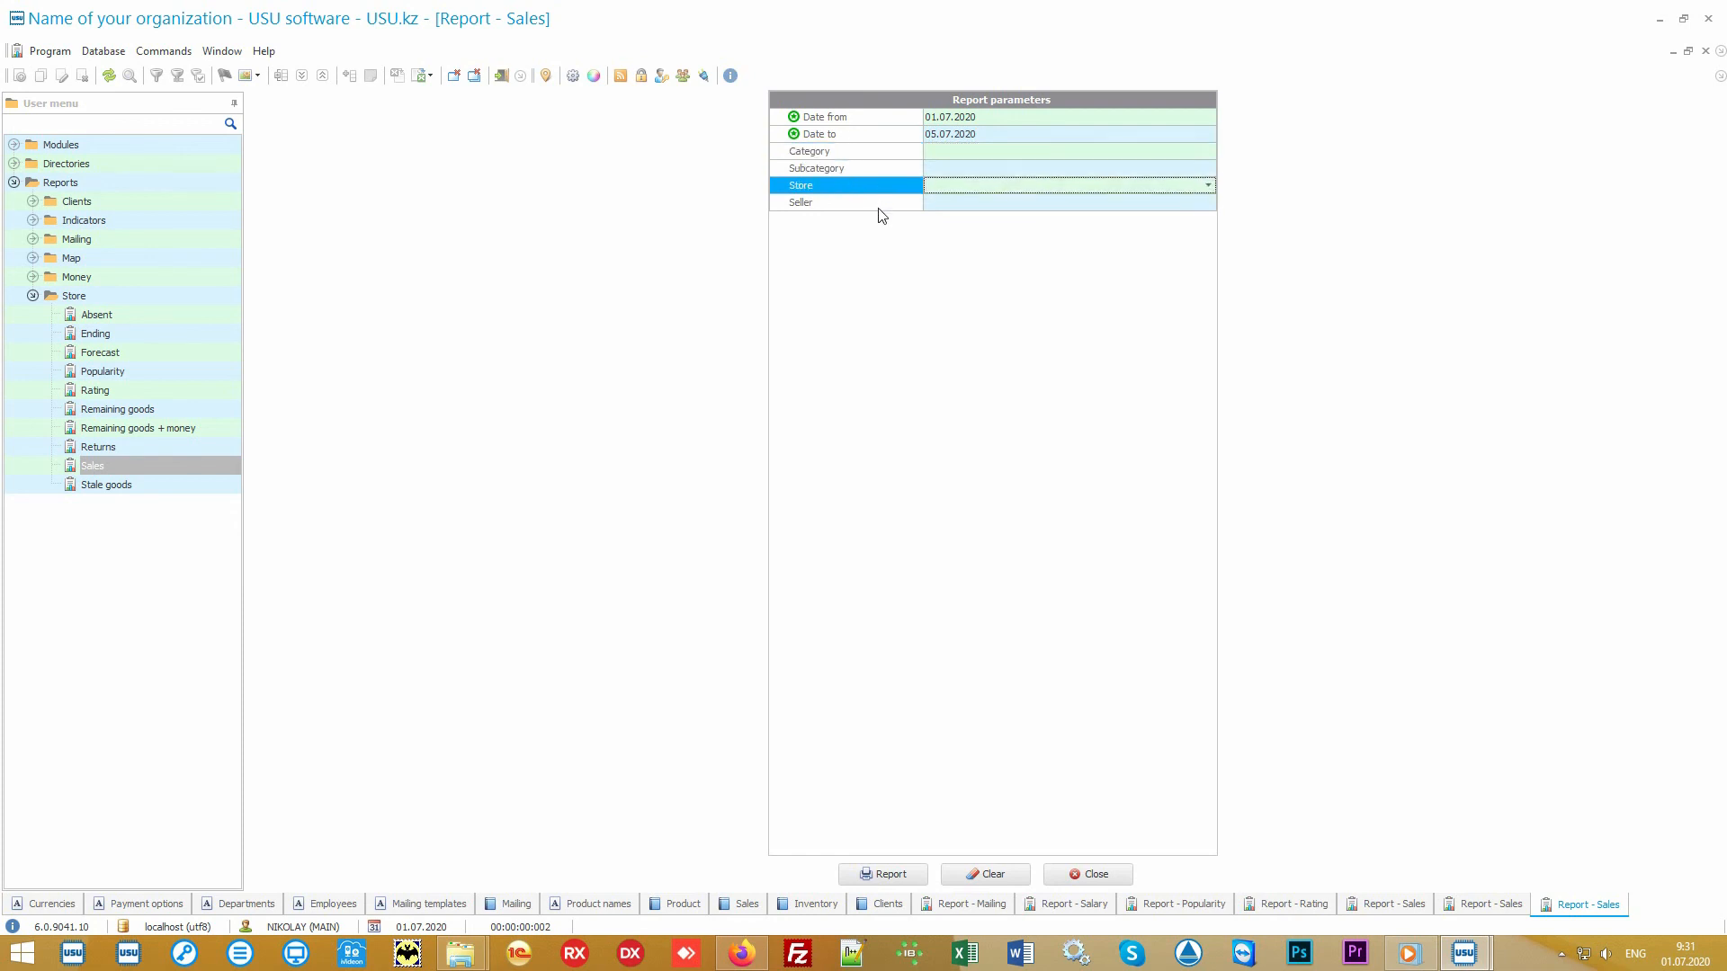
pyautogui.click(880, 206)
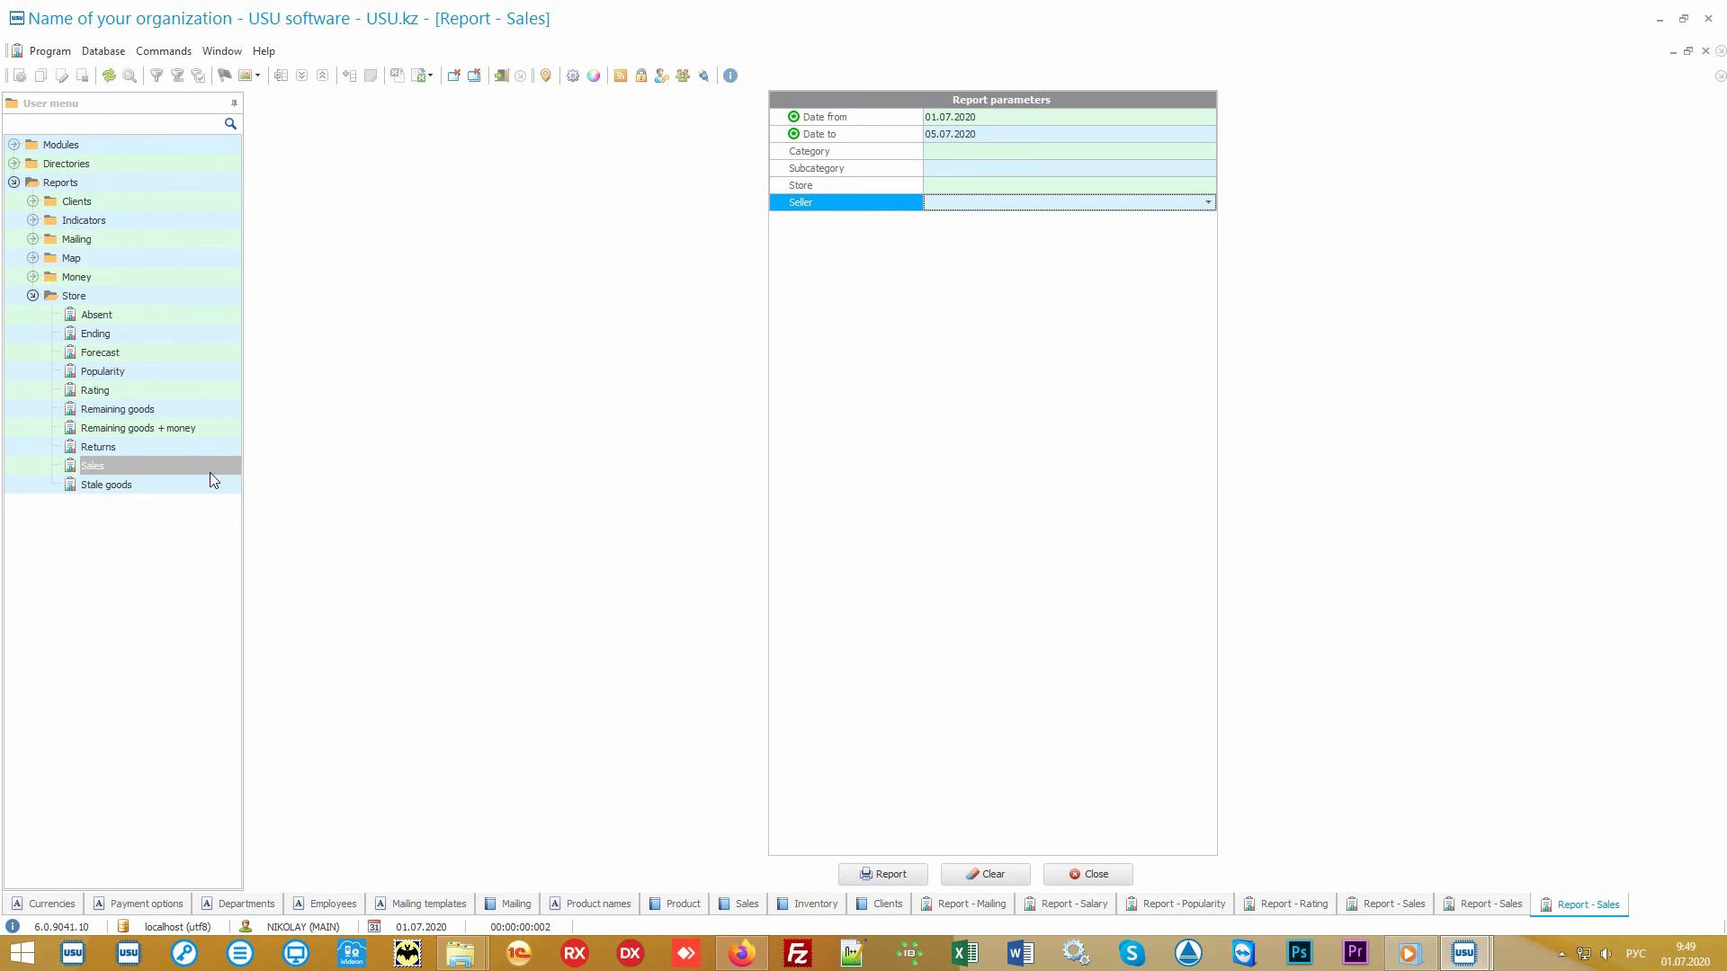
# - Generate the Stale goods report from the Store reports for 01.01.2010 to 31.12.2020
pyautogui.click(165, 490)
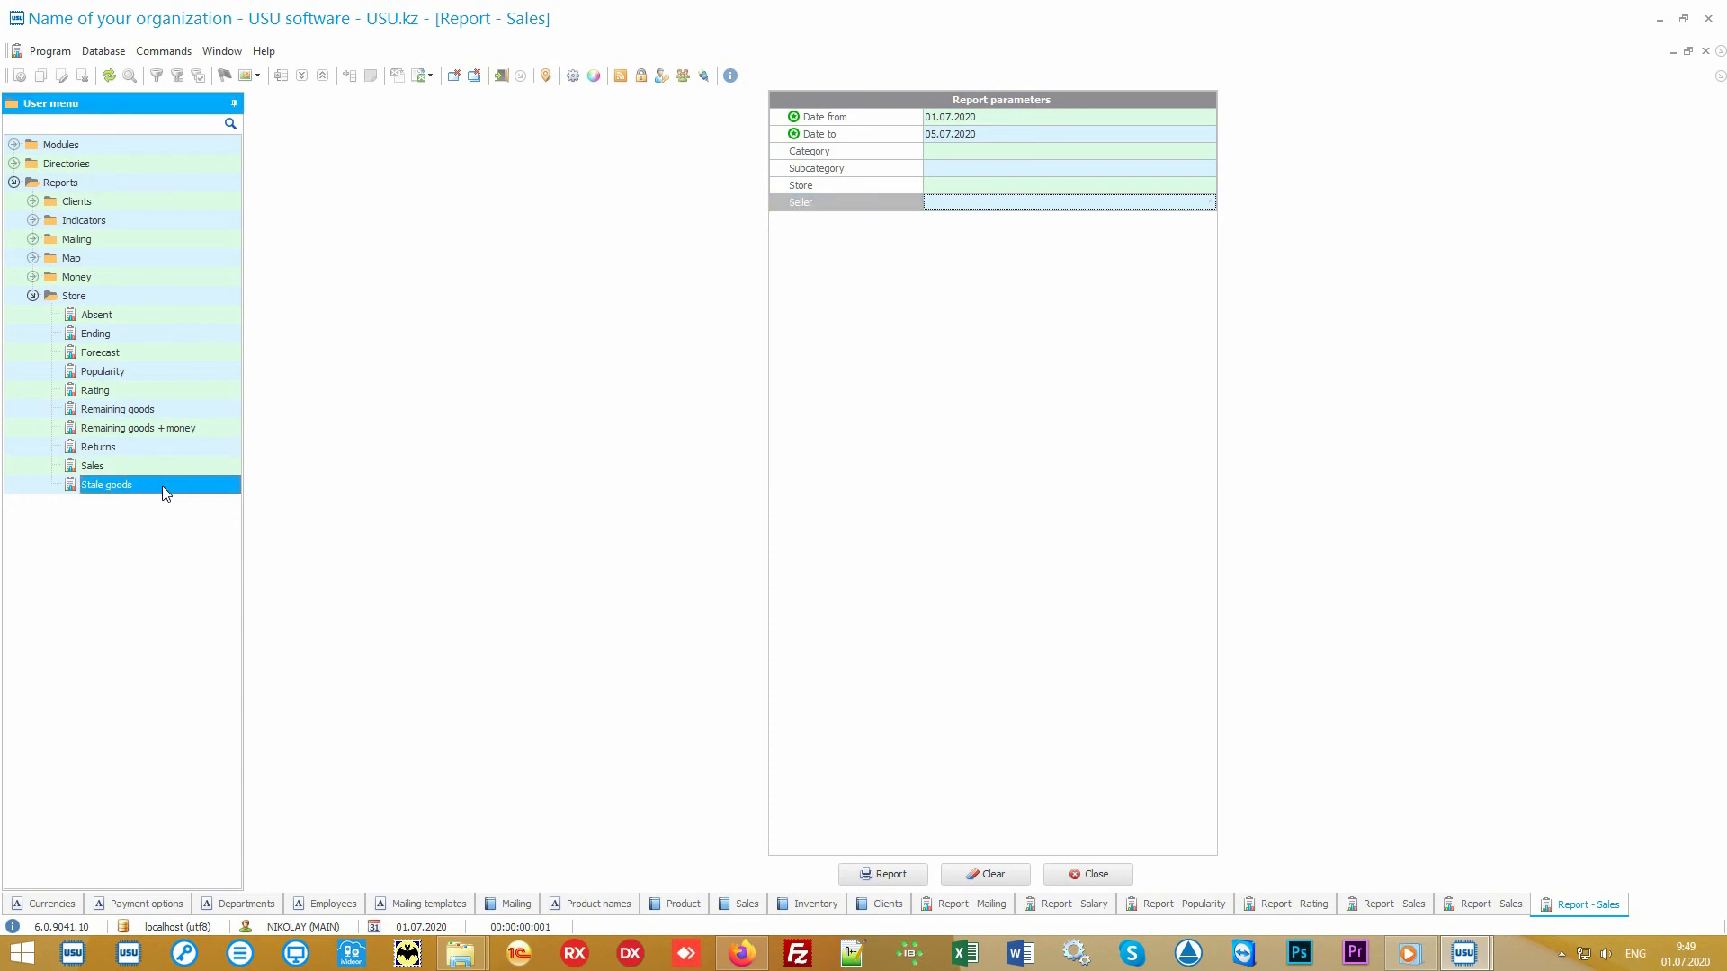
pyautogui.doubleClick(162, 485)
pyautogui.click(880, 875)
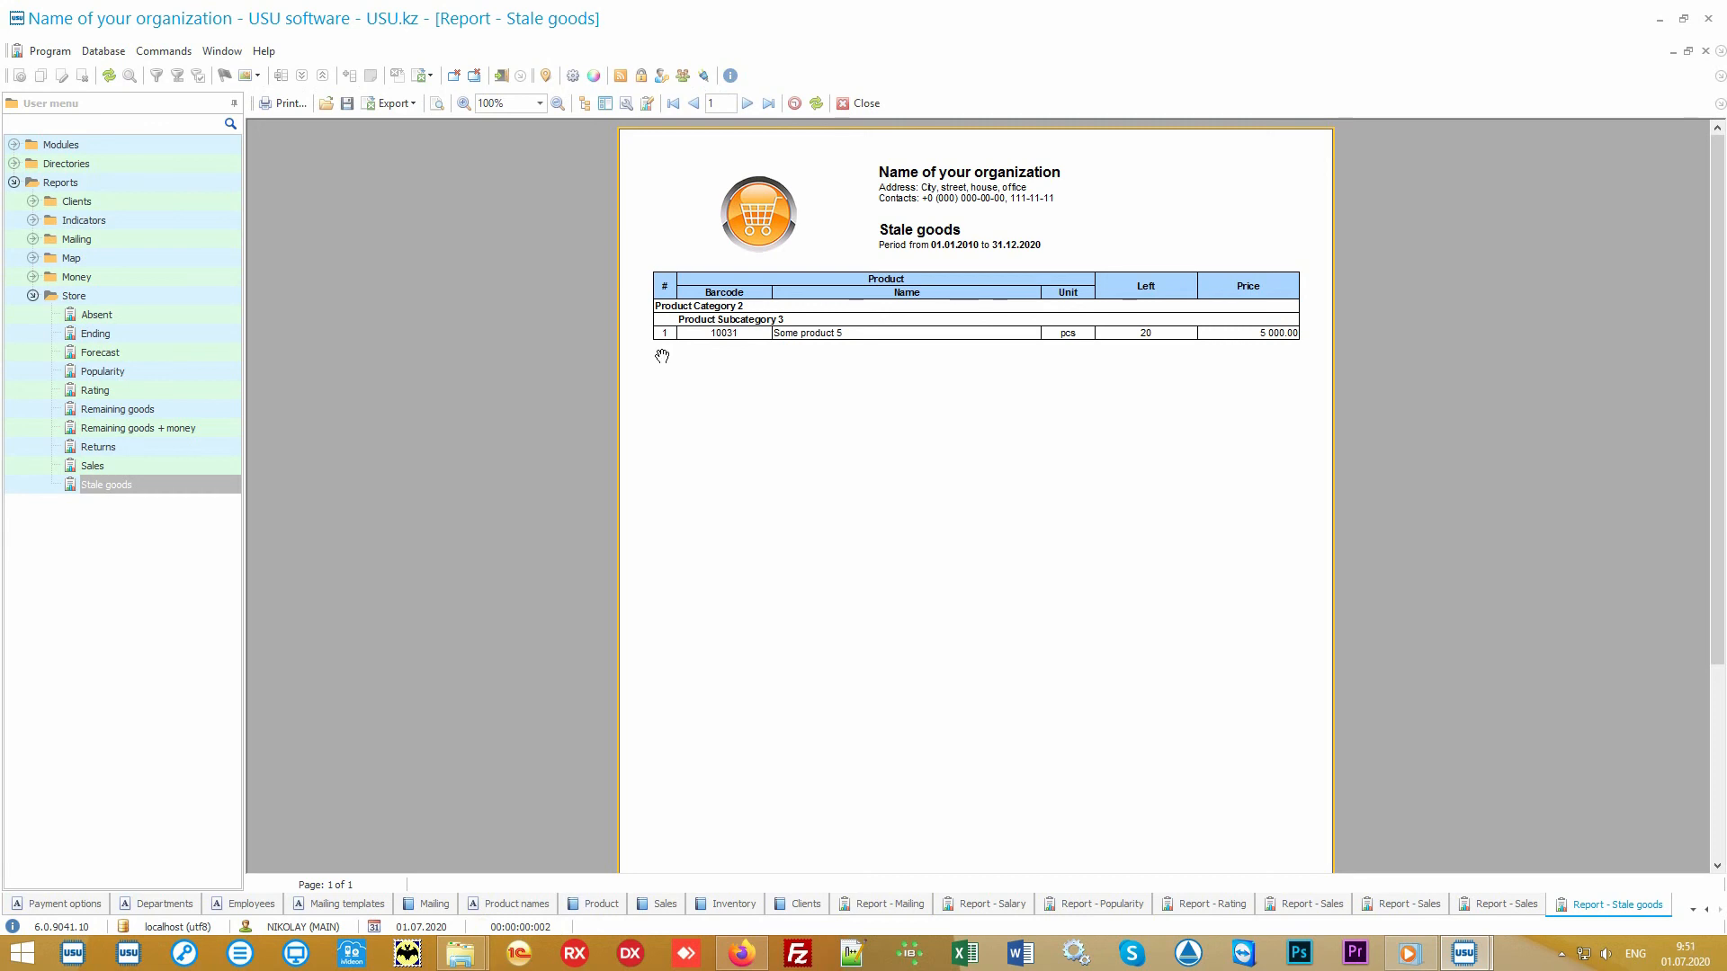
# - Generate the Absent and Returns reports from the Store reports, both for 01.01.2010 to 31.12.2020
pyautogui.click(121, 320)
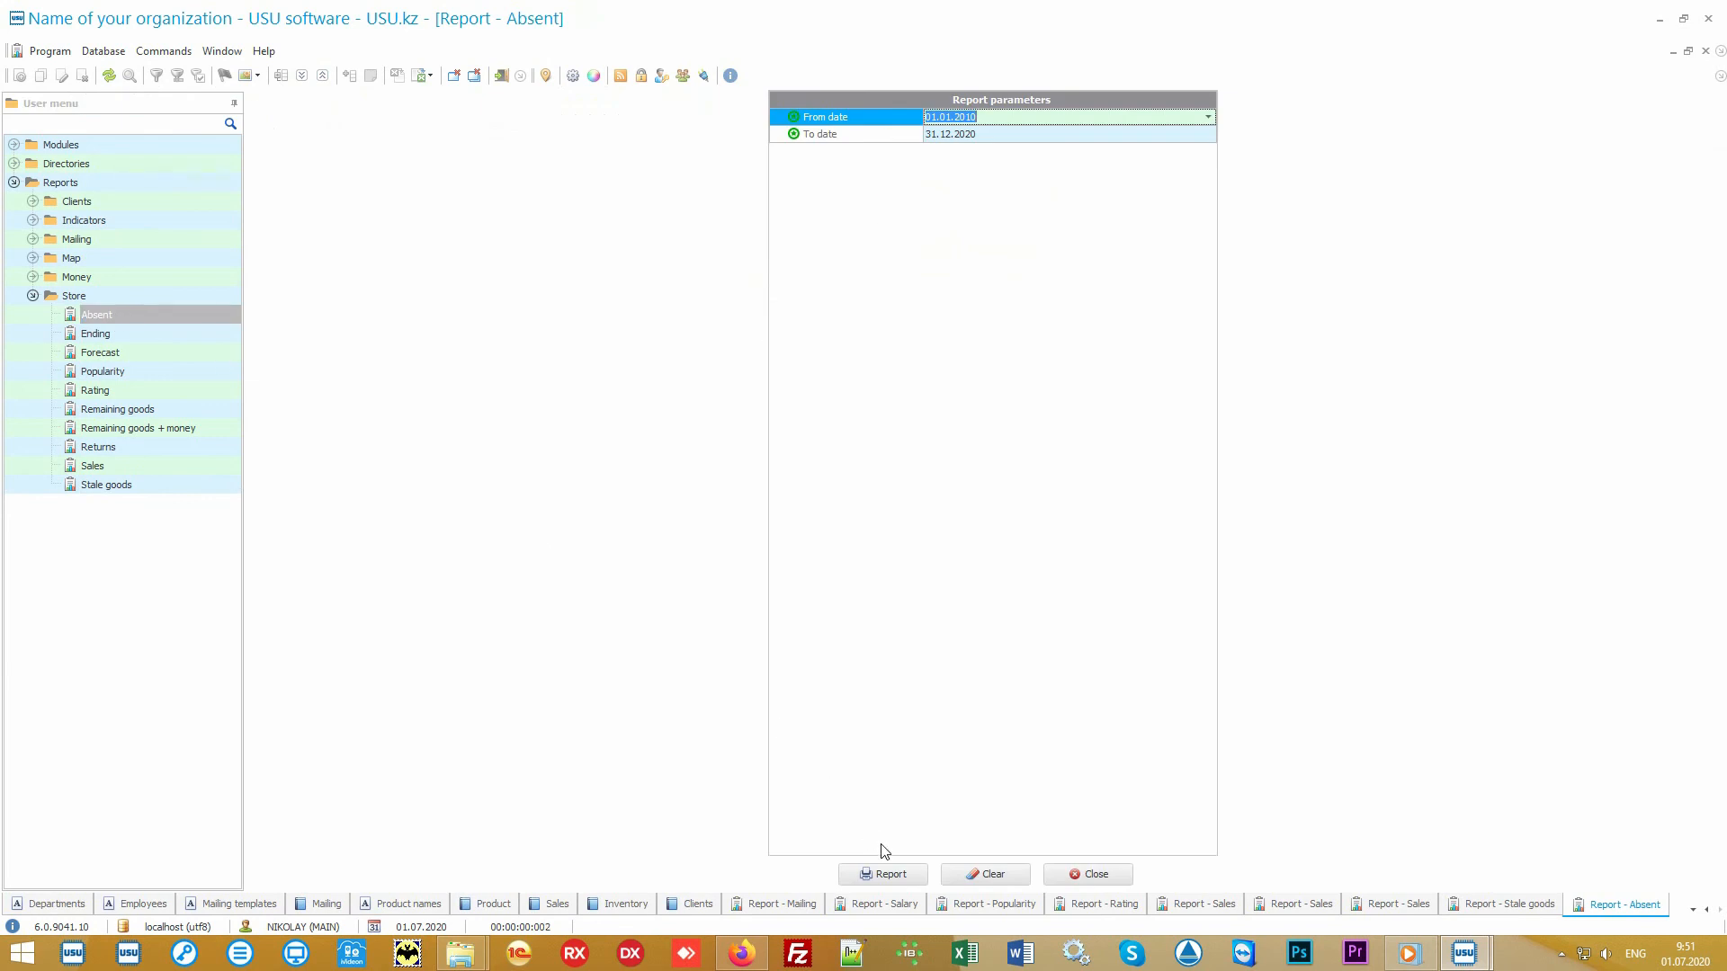
pyautogui.click(903, 874)
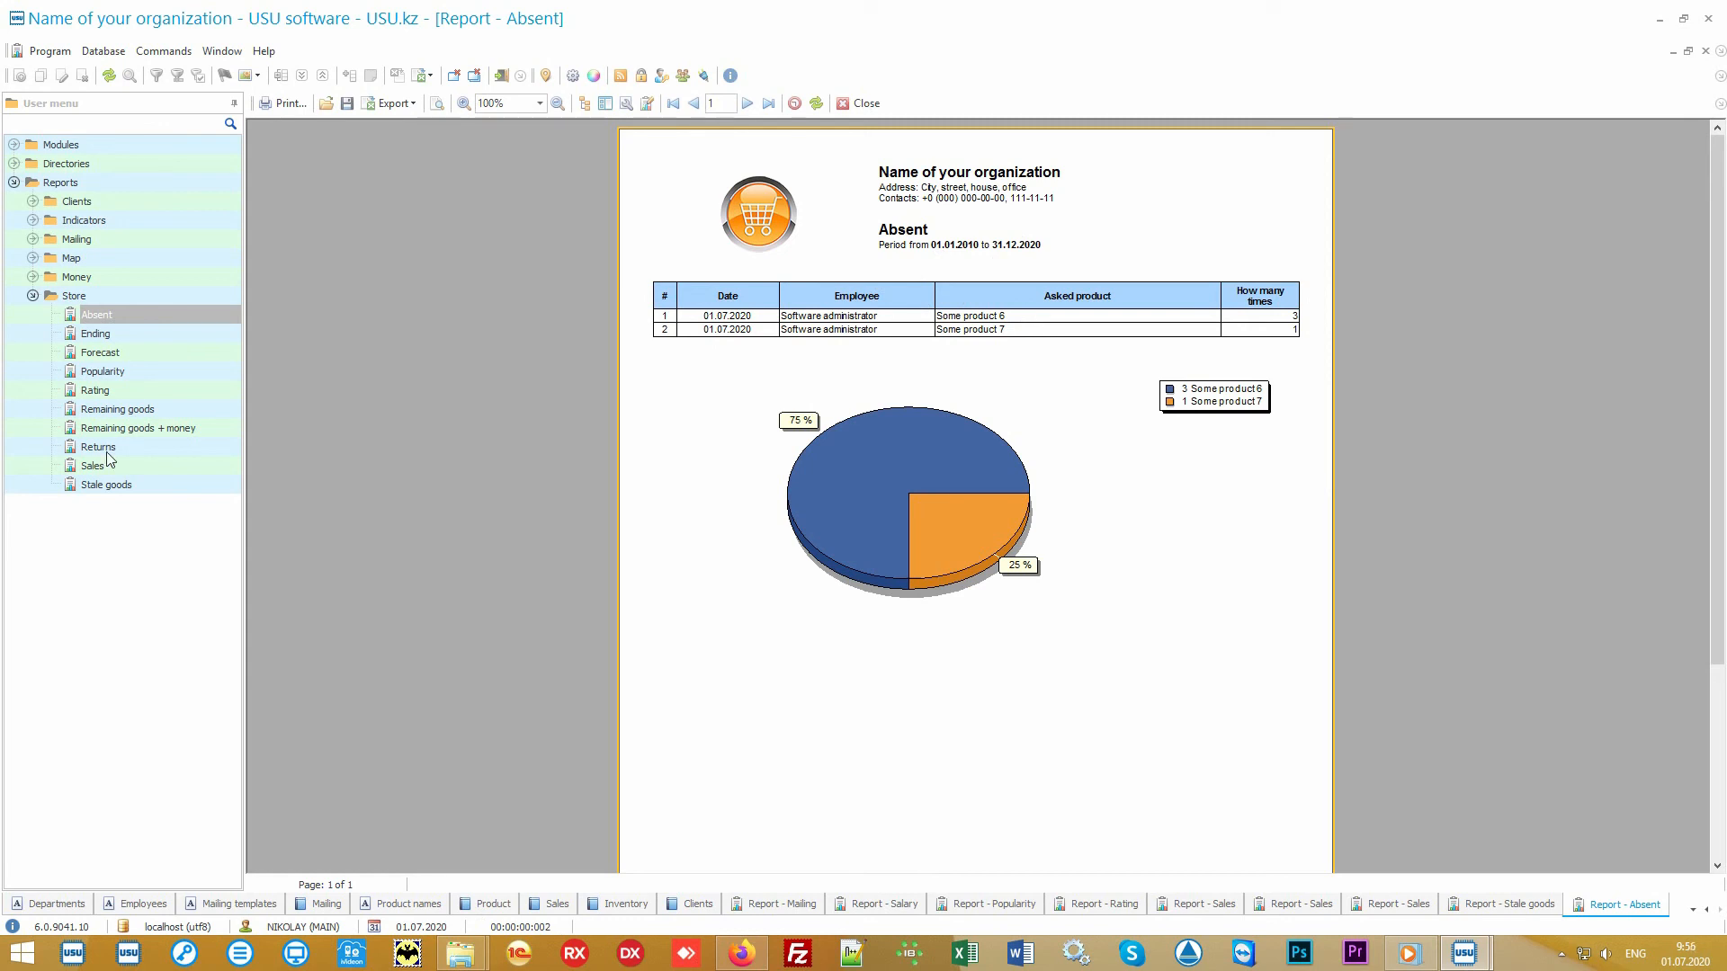
pyautogui.click(98, 447)
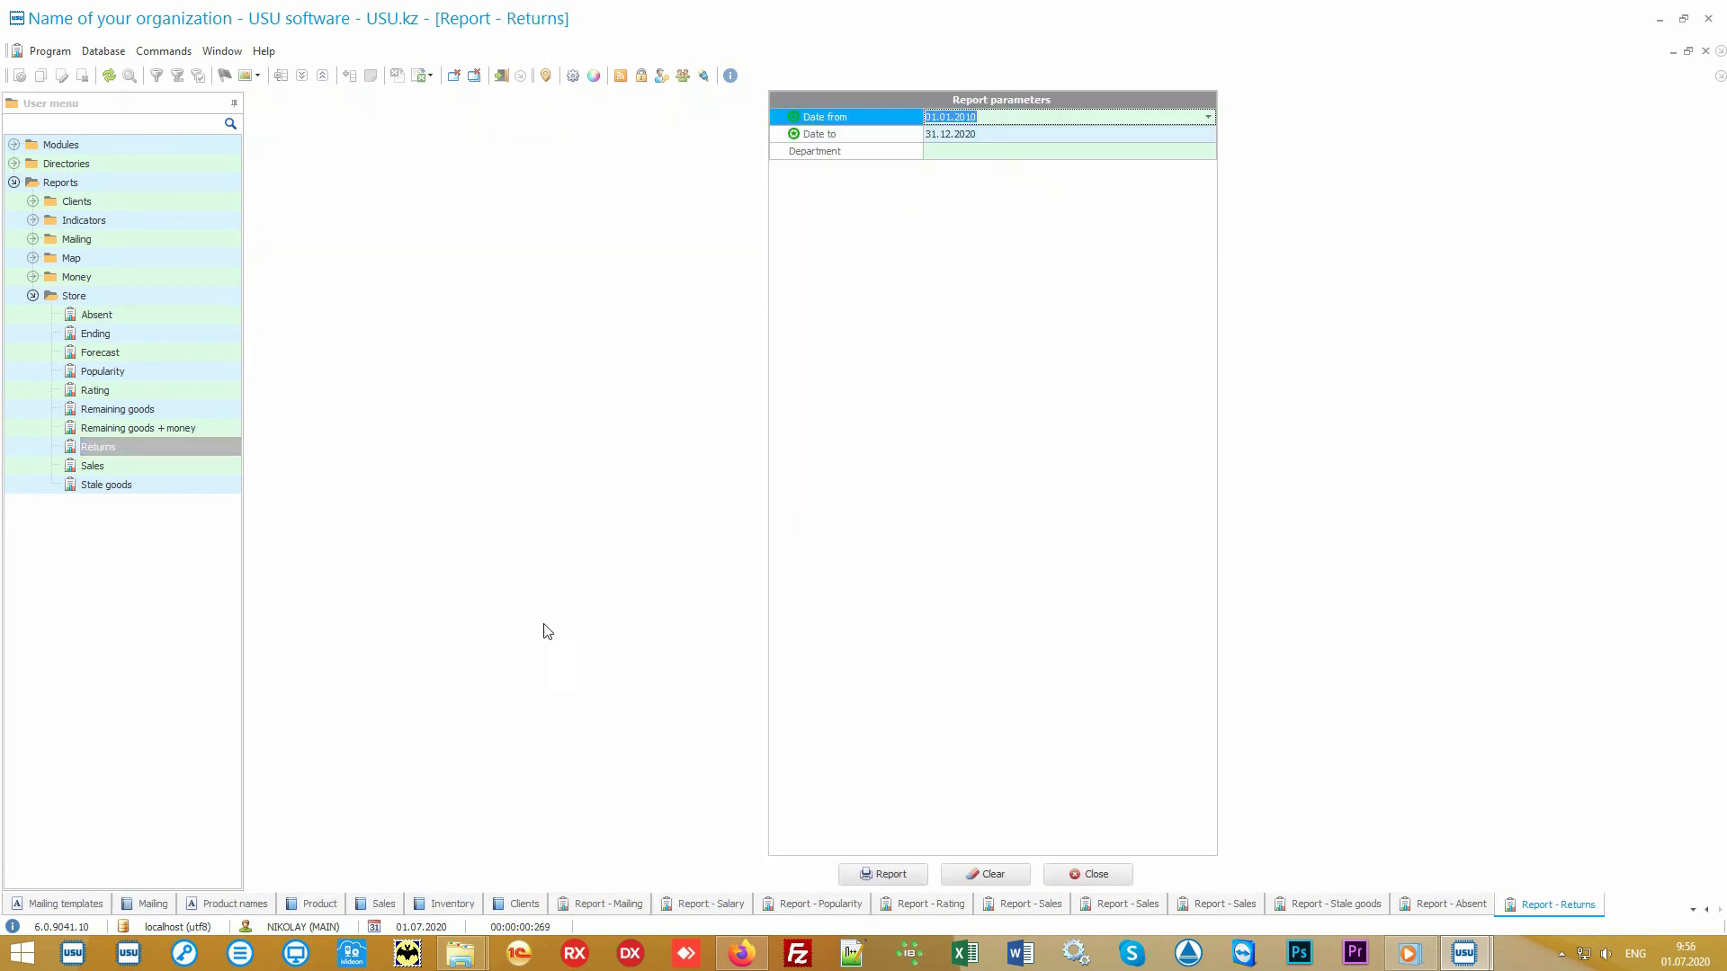
pyautogui.click(880, 872)
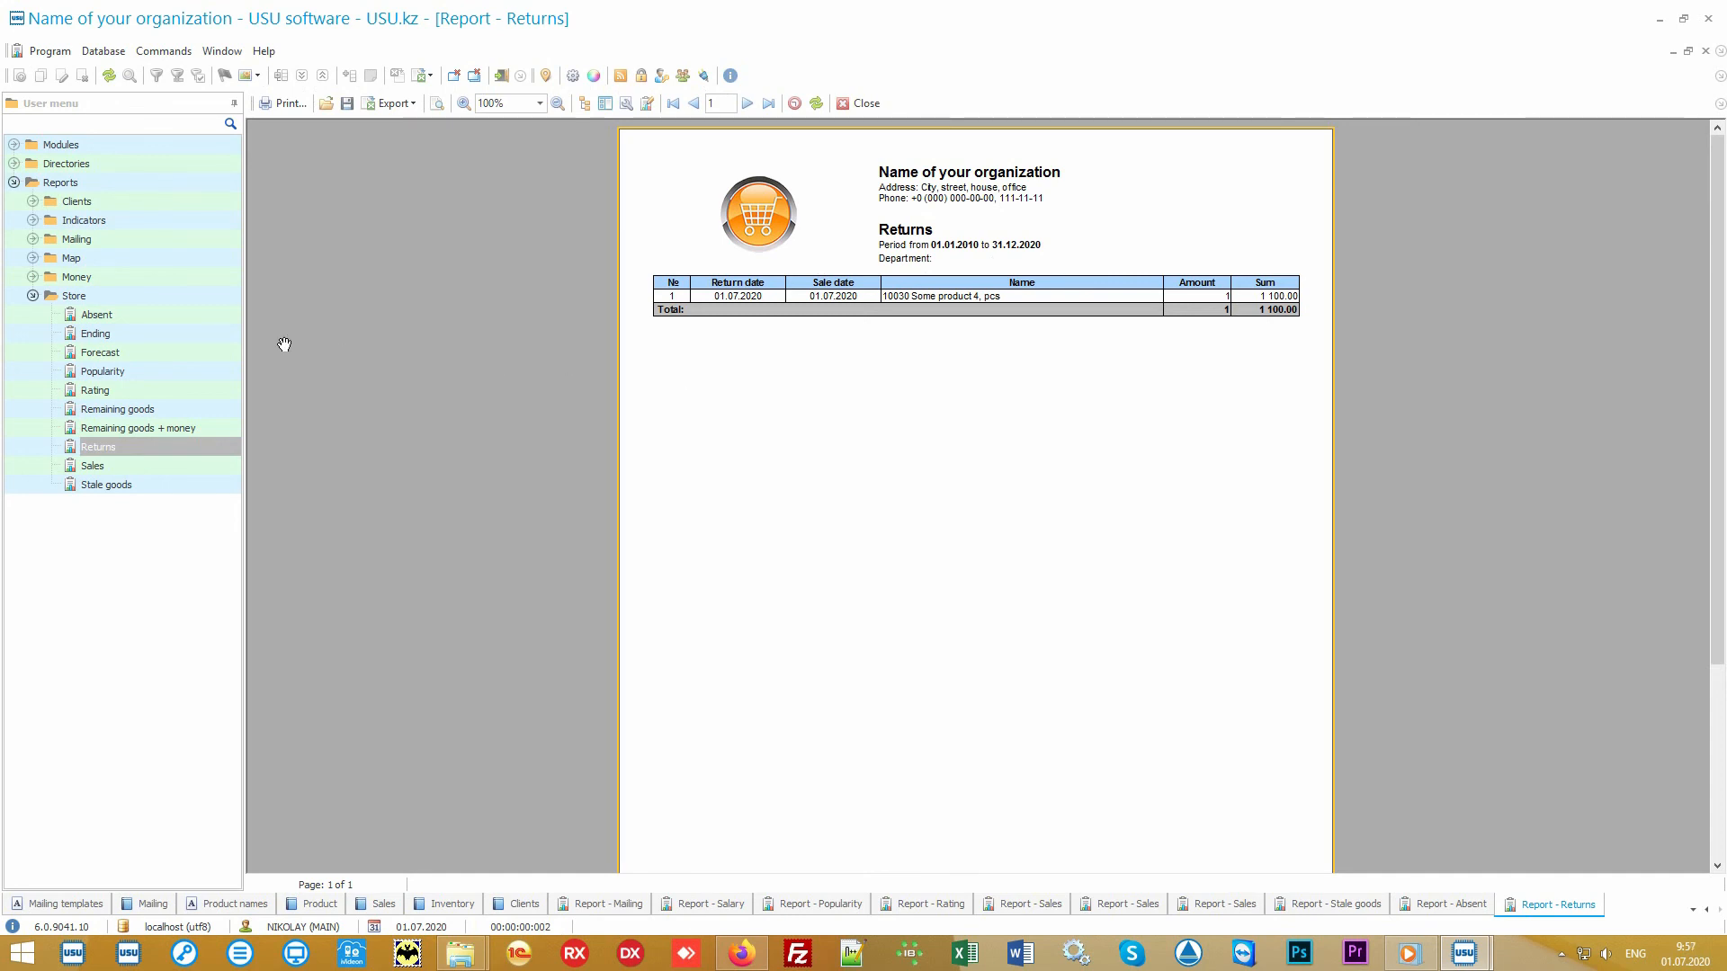
# - Generate the Forecast report for 01.06.2020 to 01.07.2020 and the Ending report on 01.07.2020
pyautogui.doubleClick(147, 361)
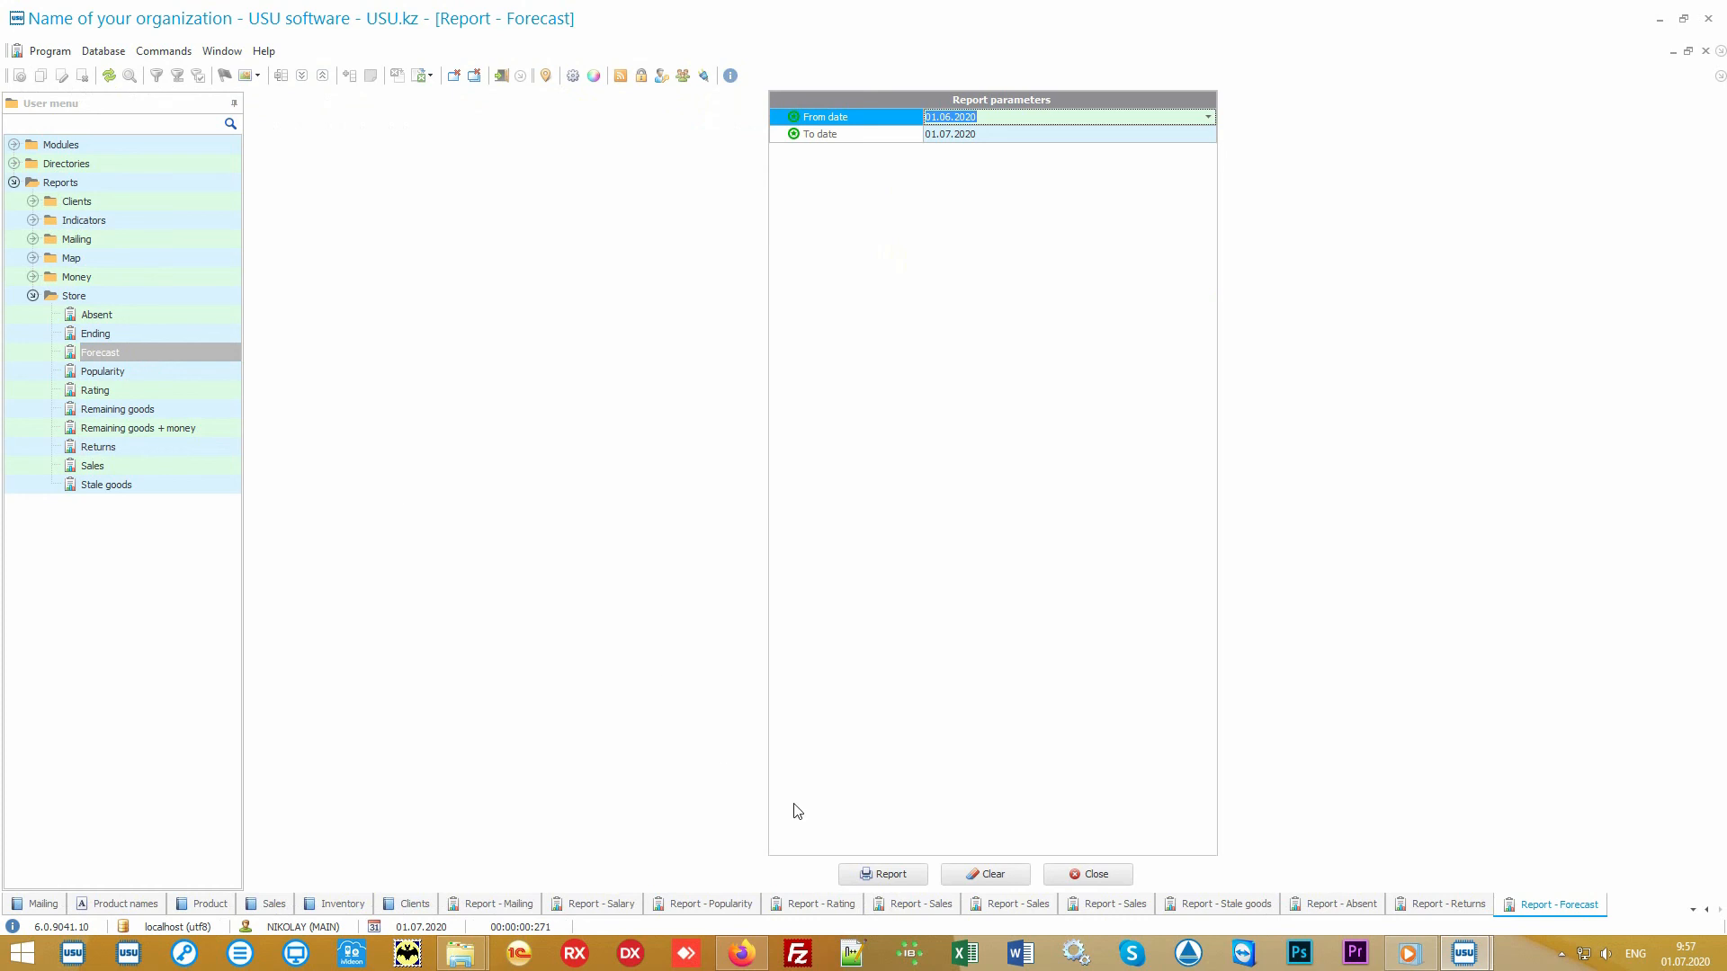
pyautogui.click(890, 873)
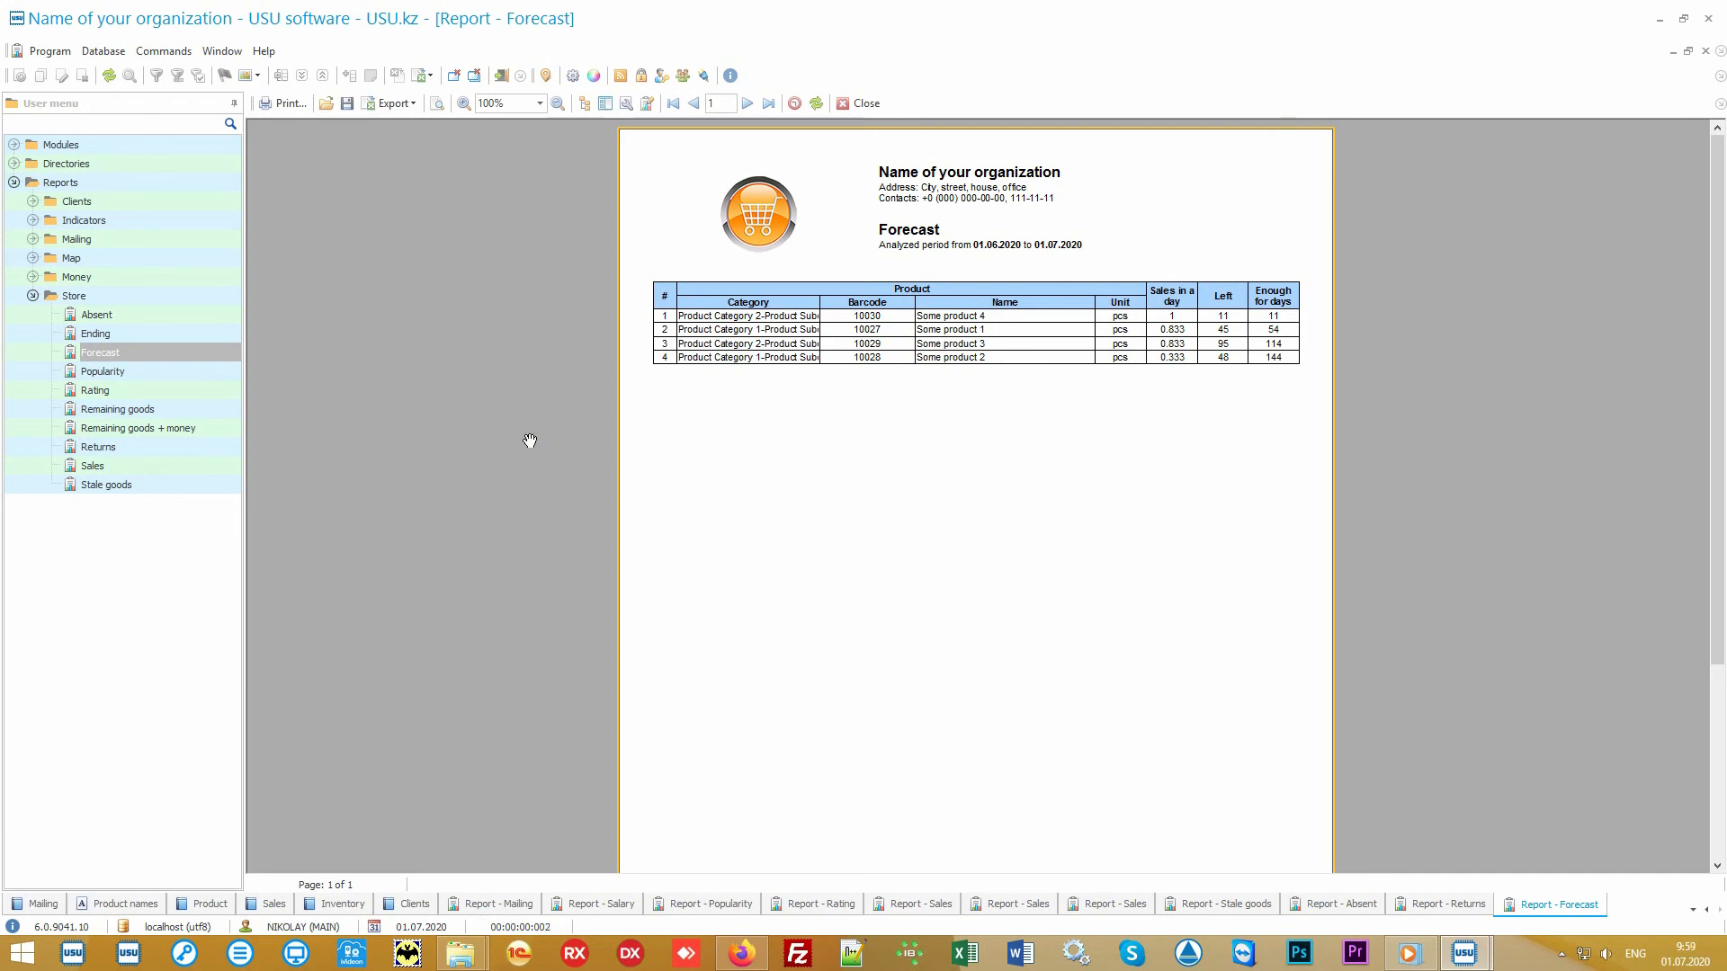
pyautogui.click(191, 333)
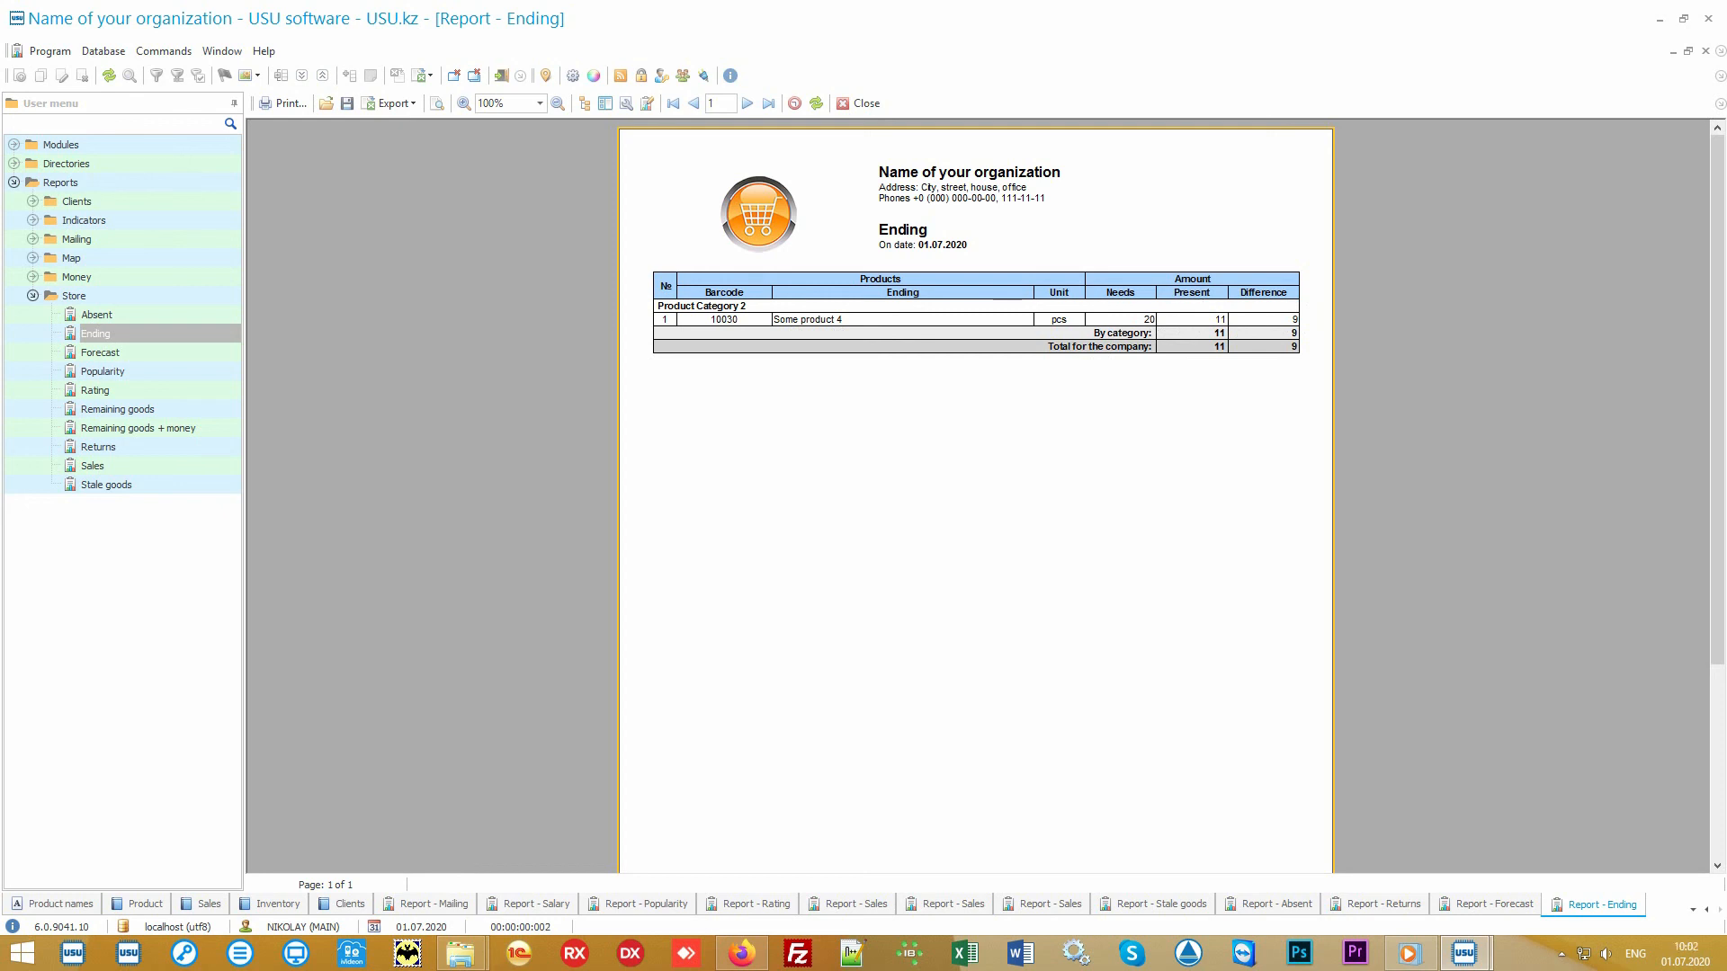
# - Generate the Remaining goods report from the Store reports for 01.07.2020 to 01.07.2020
pyautogui.click(174, 411)
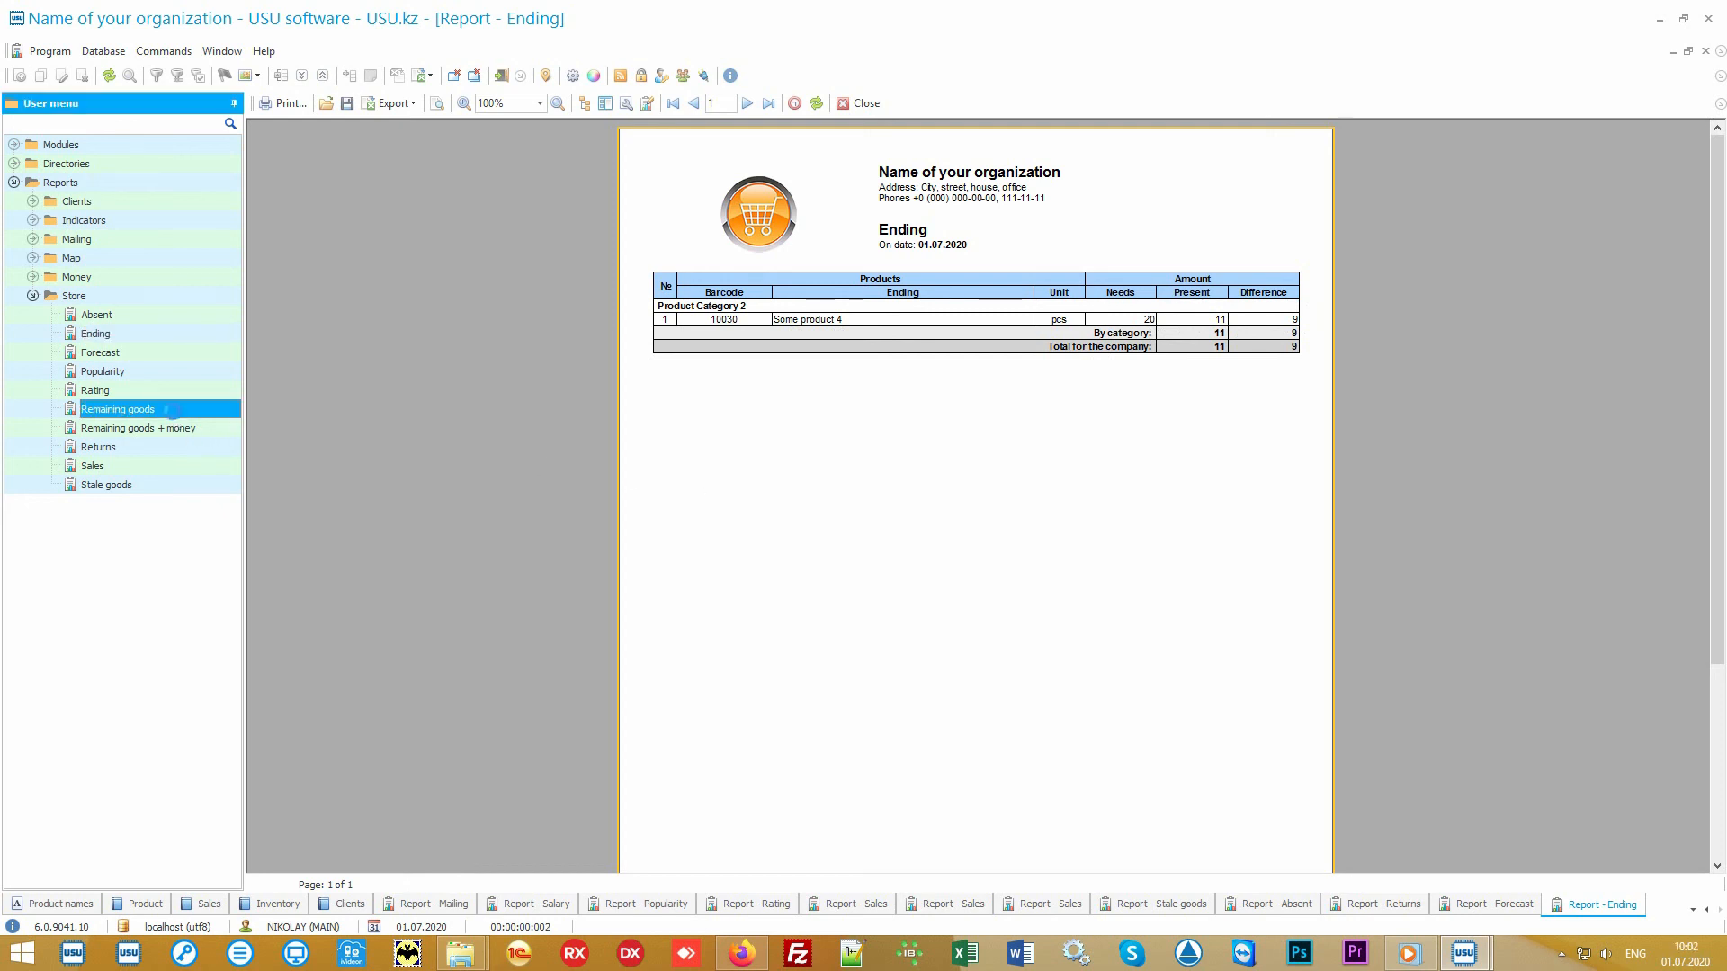
pyautogui.click(901, 874)
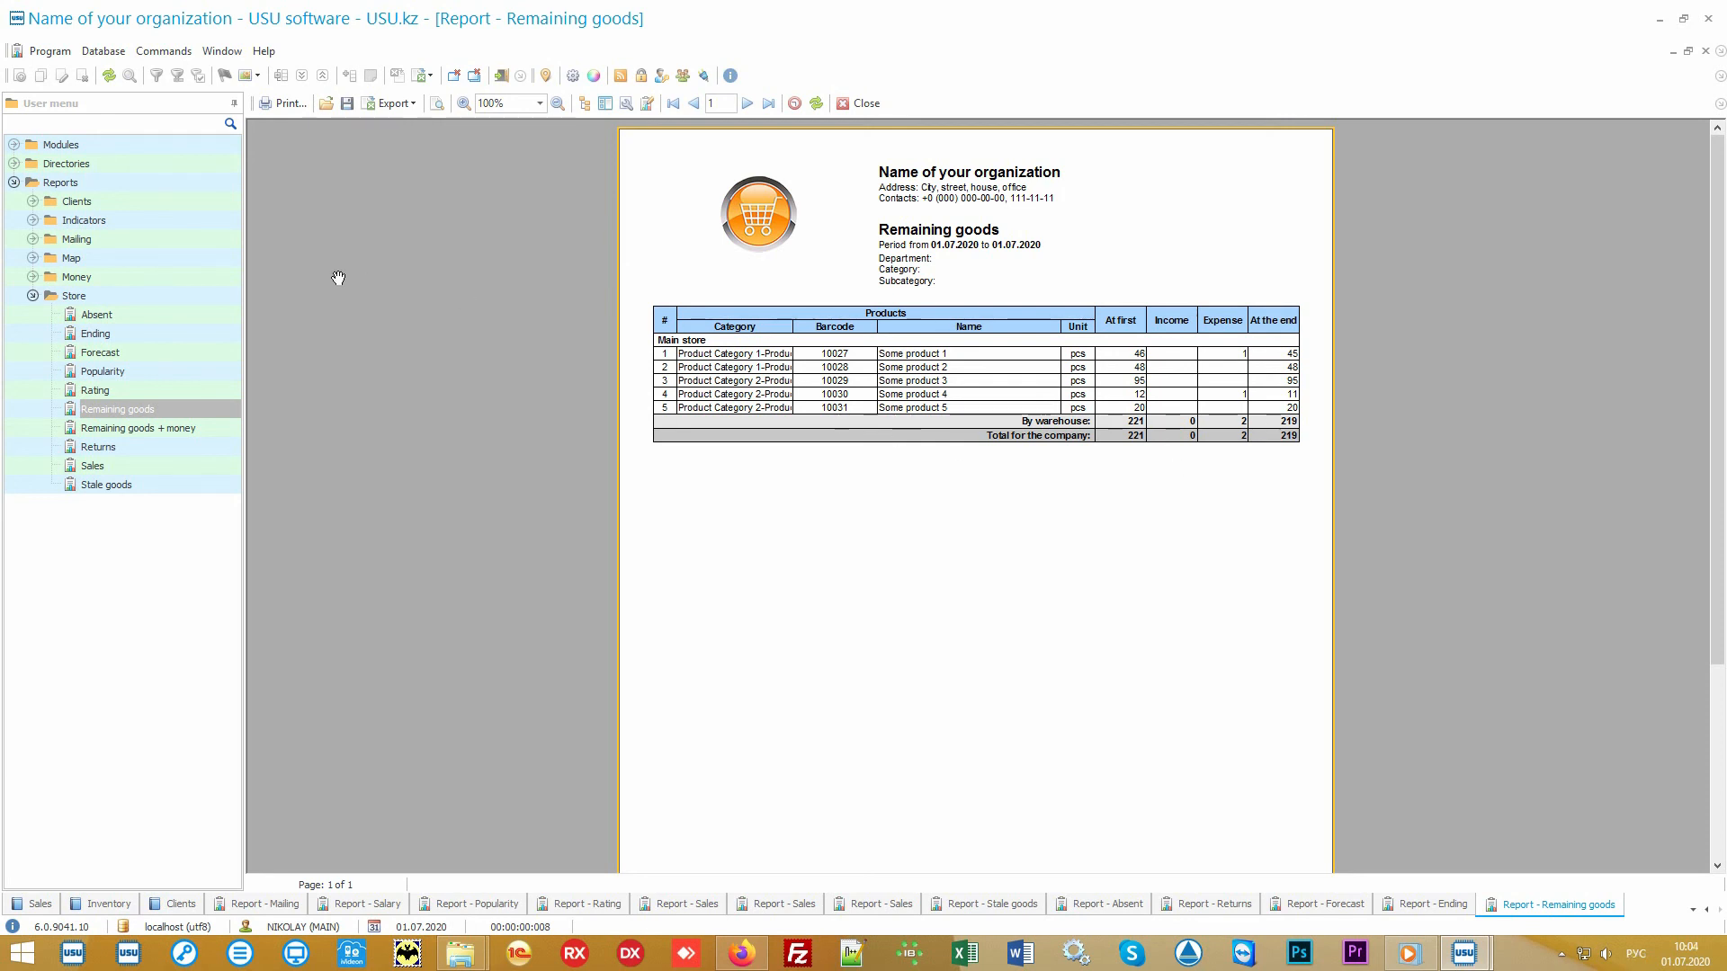
# - Expand the Money reports group and collapse the Store reports group
pyautogui.click(169, 278)
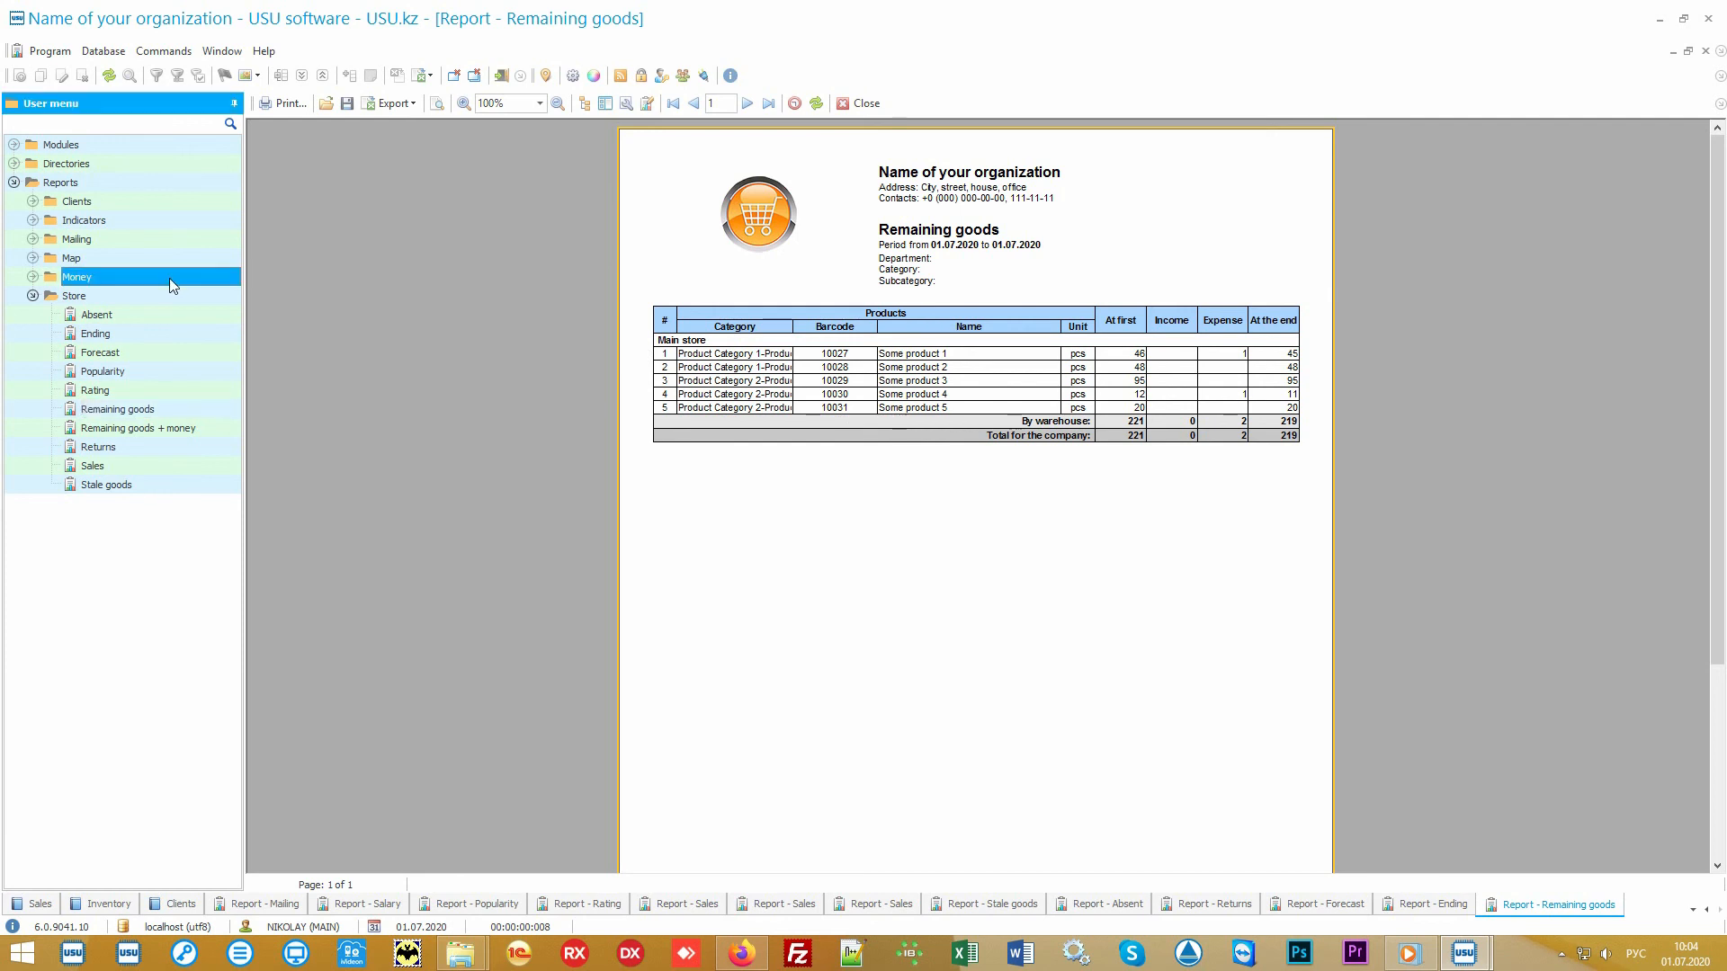
pyautogui.doubleClick(169, 278)
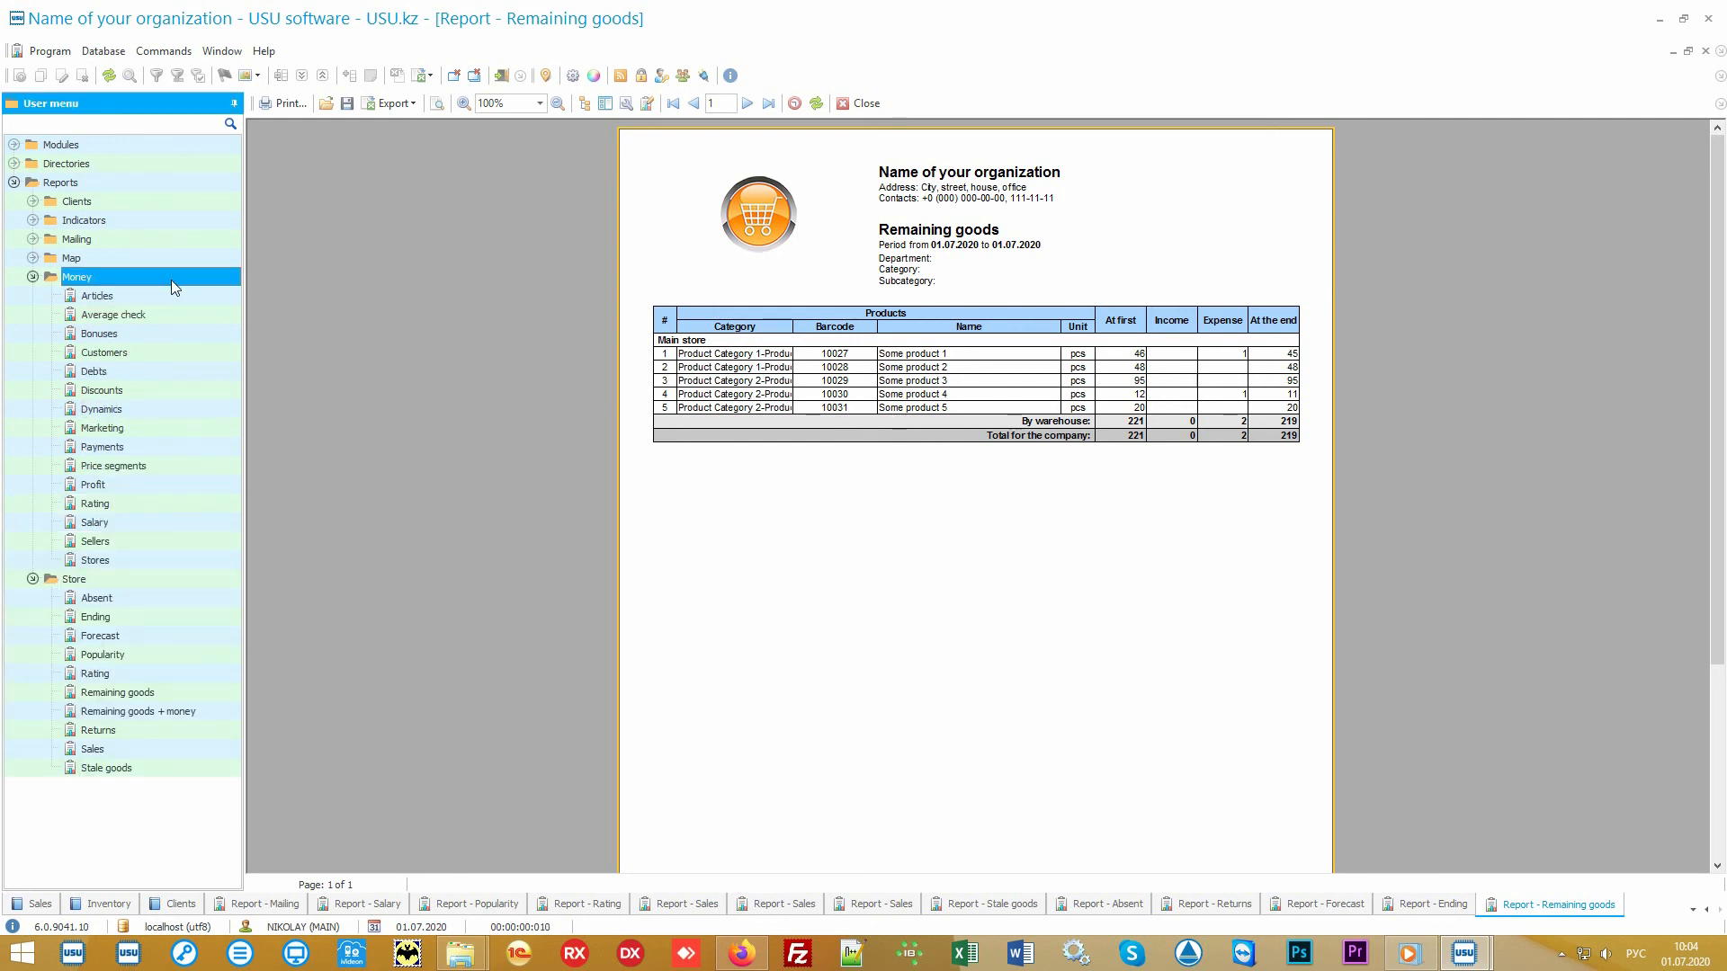
pyautogui.click(58, 581)
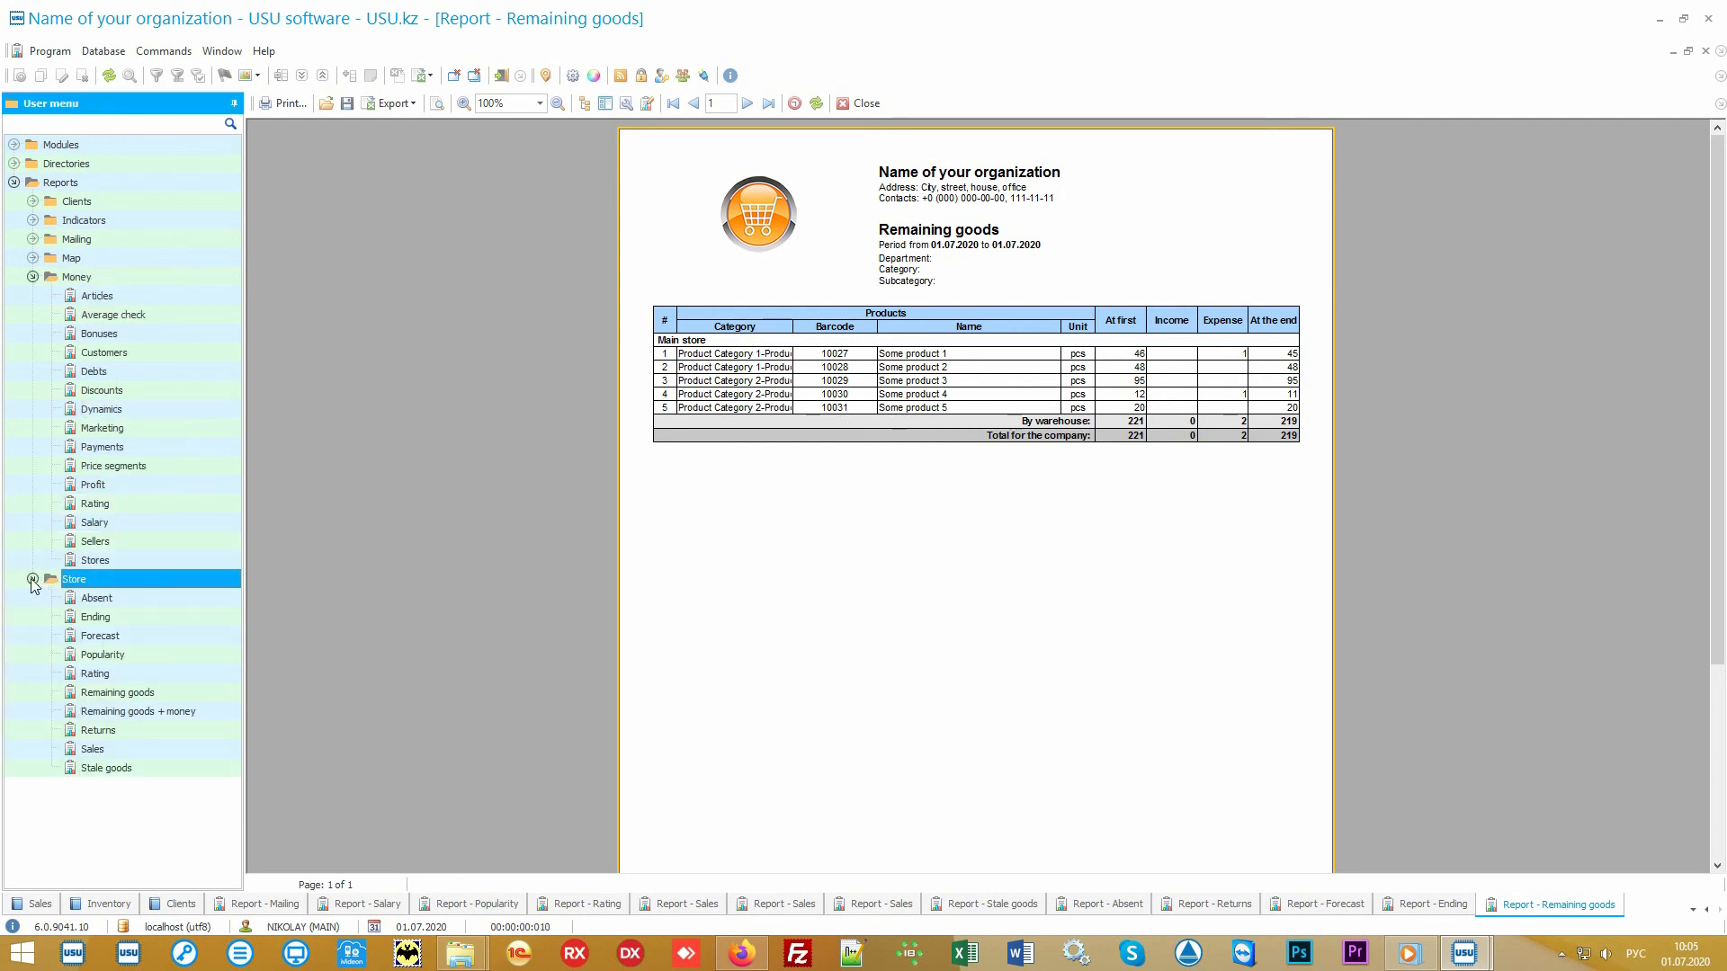
pyautogui.click(33, 579)
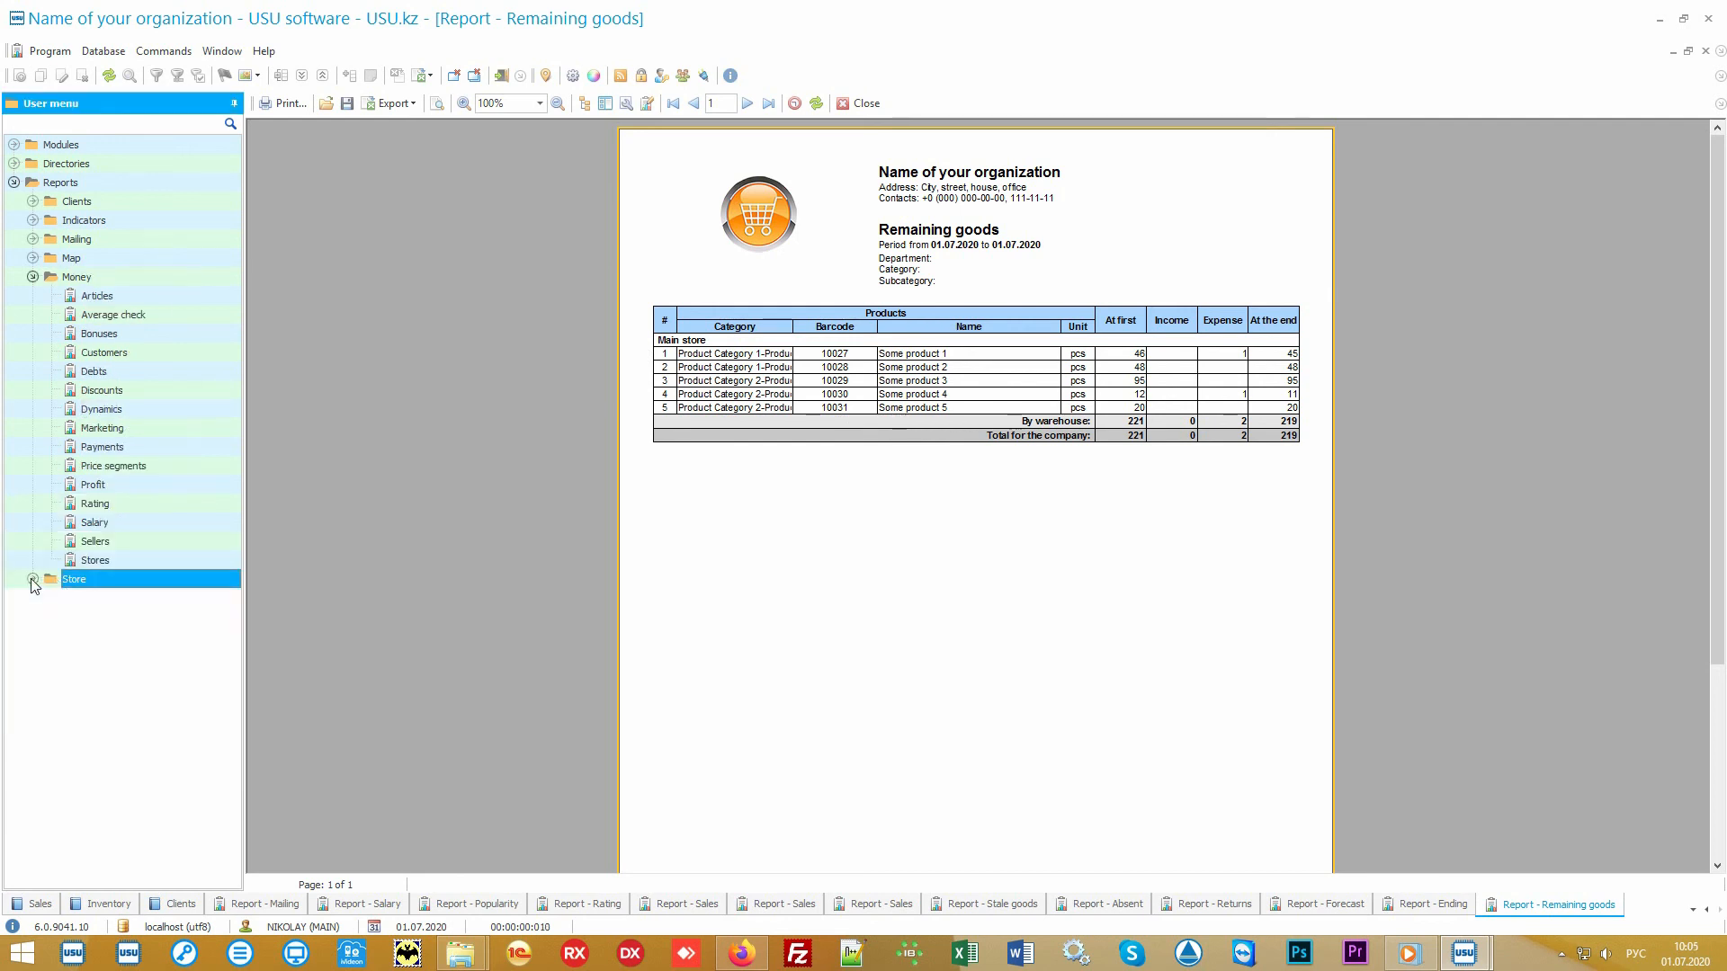
pyautogui.click(134, 280)
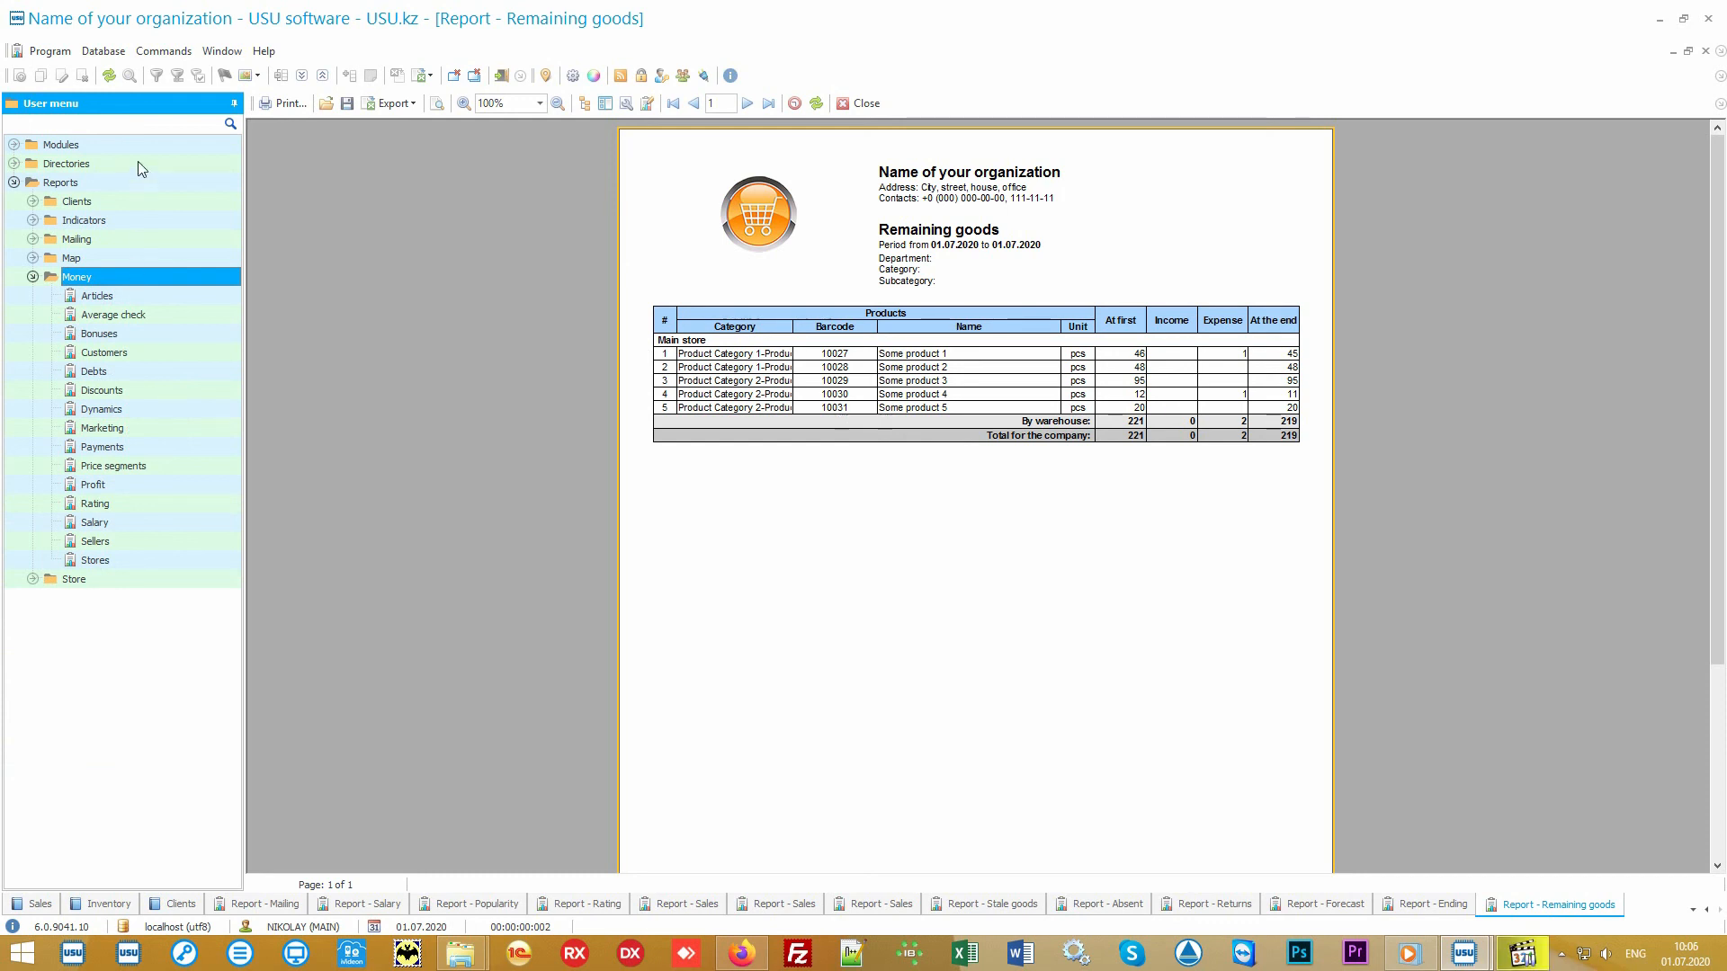
# - Open the Financial items directory from the Money directories
pyautogui.doubleClick(137, 160)
pyautogui.doubleClick(122, 238)
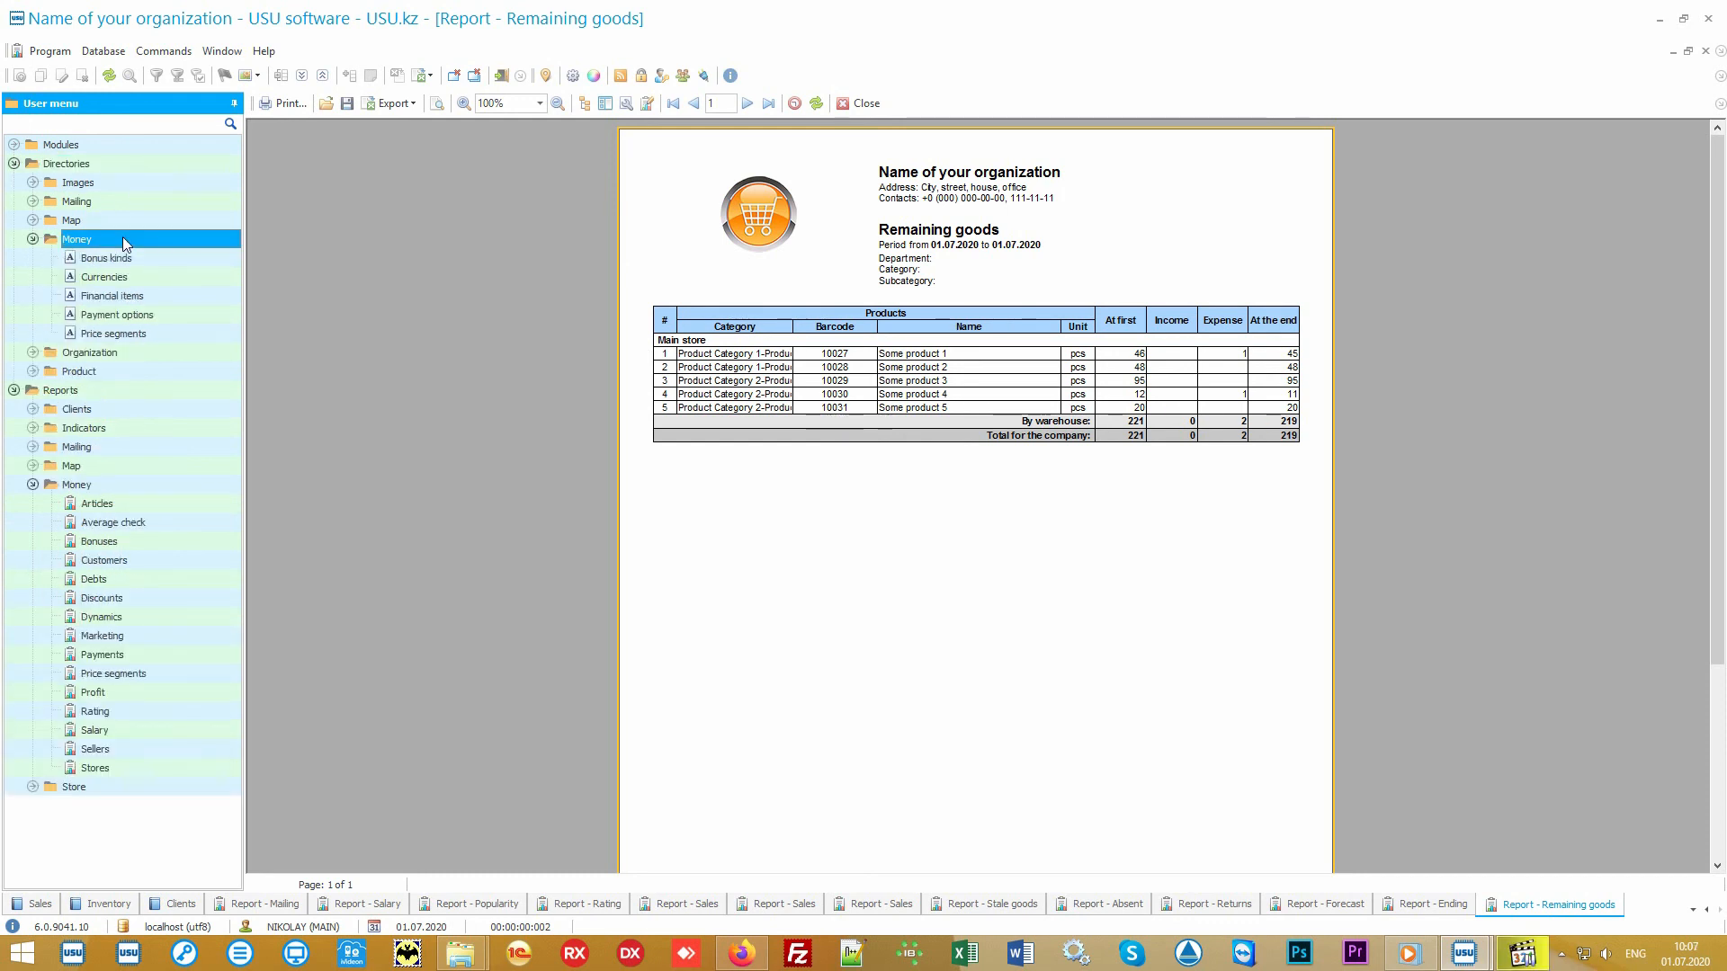
pyautogui.doubleClick(167, 295)
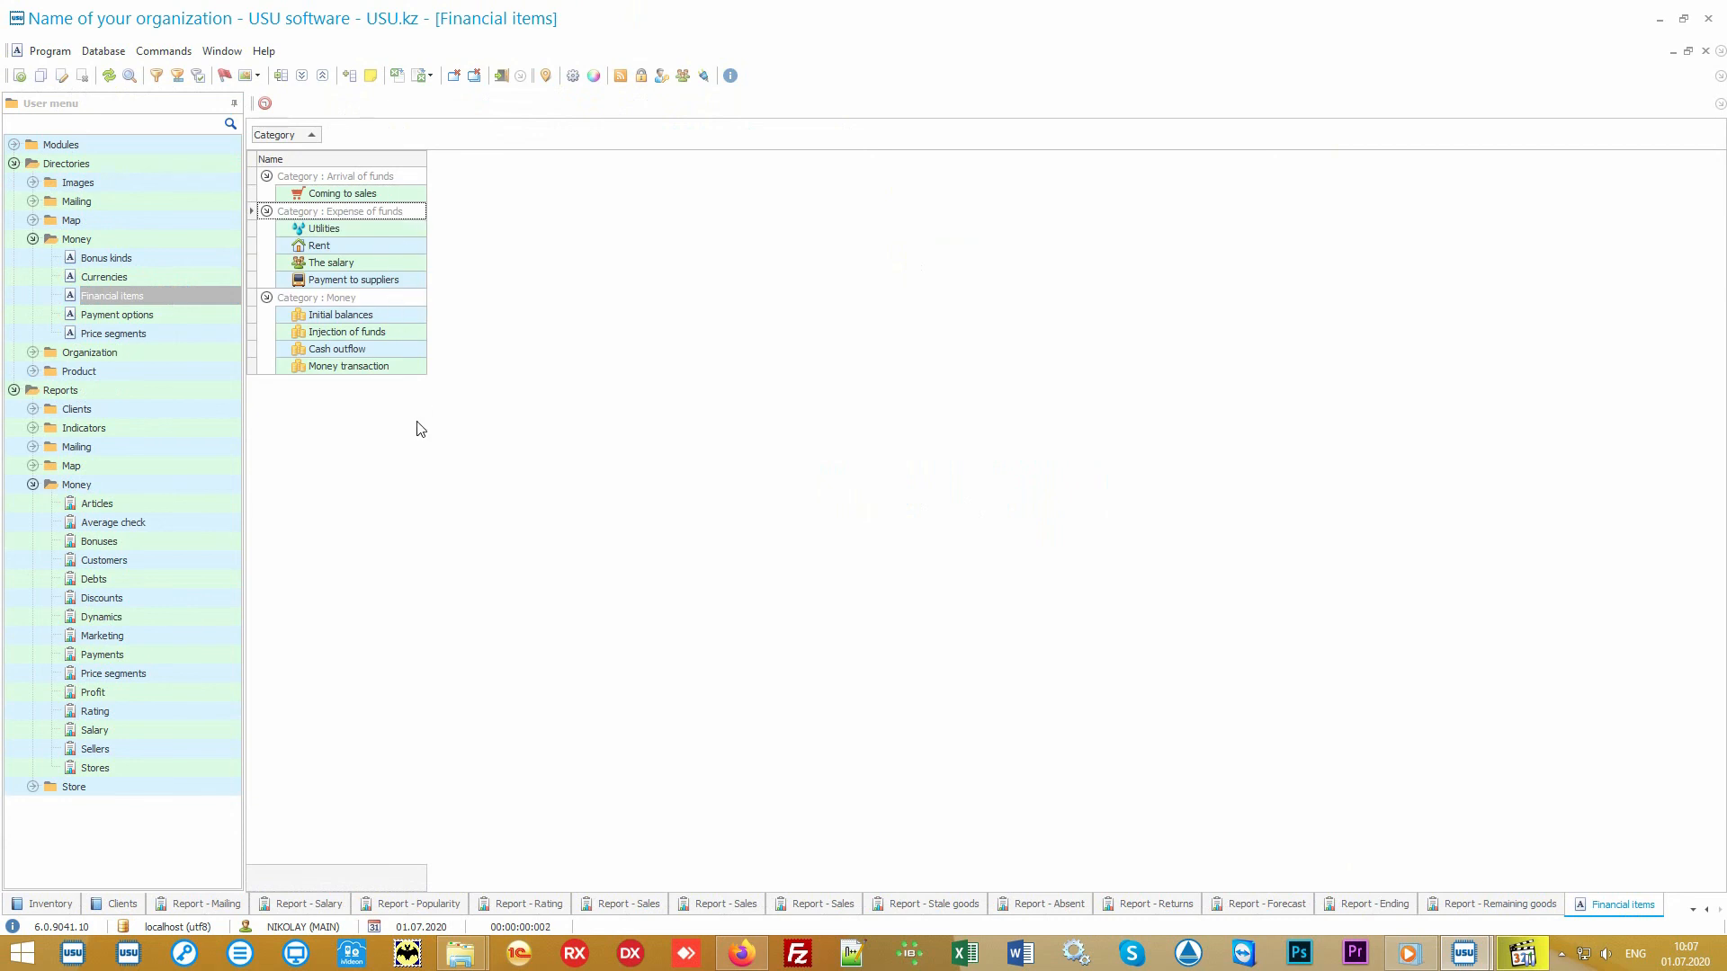
# - Generate the Articles and Average check reports from the Money reports, both for 01.01.2010 to 31.12.2020
pyautogui.doubleClick(163, 503)
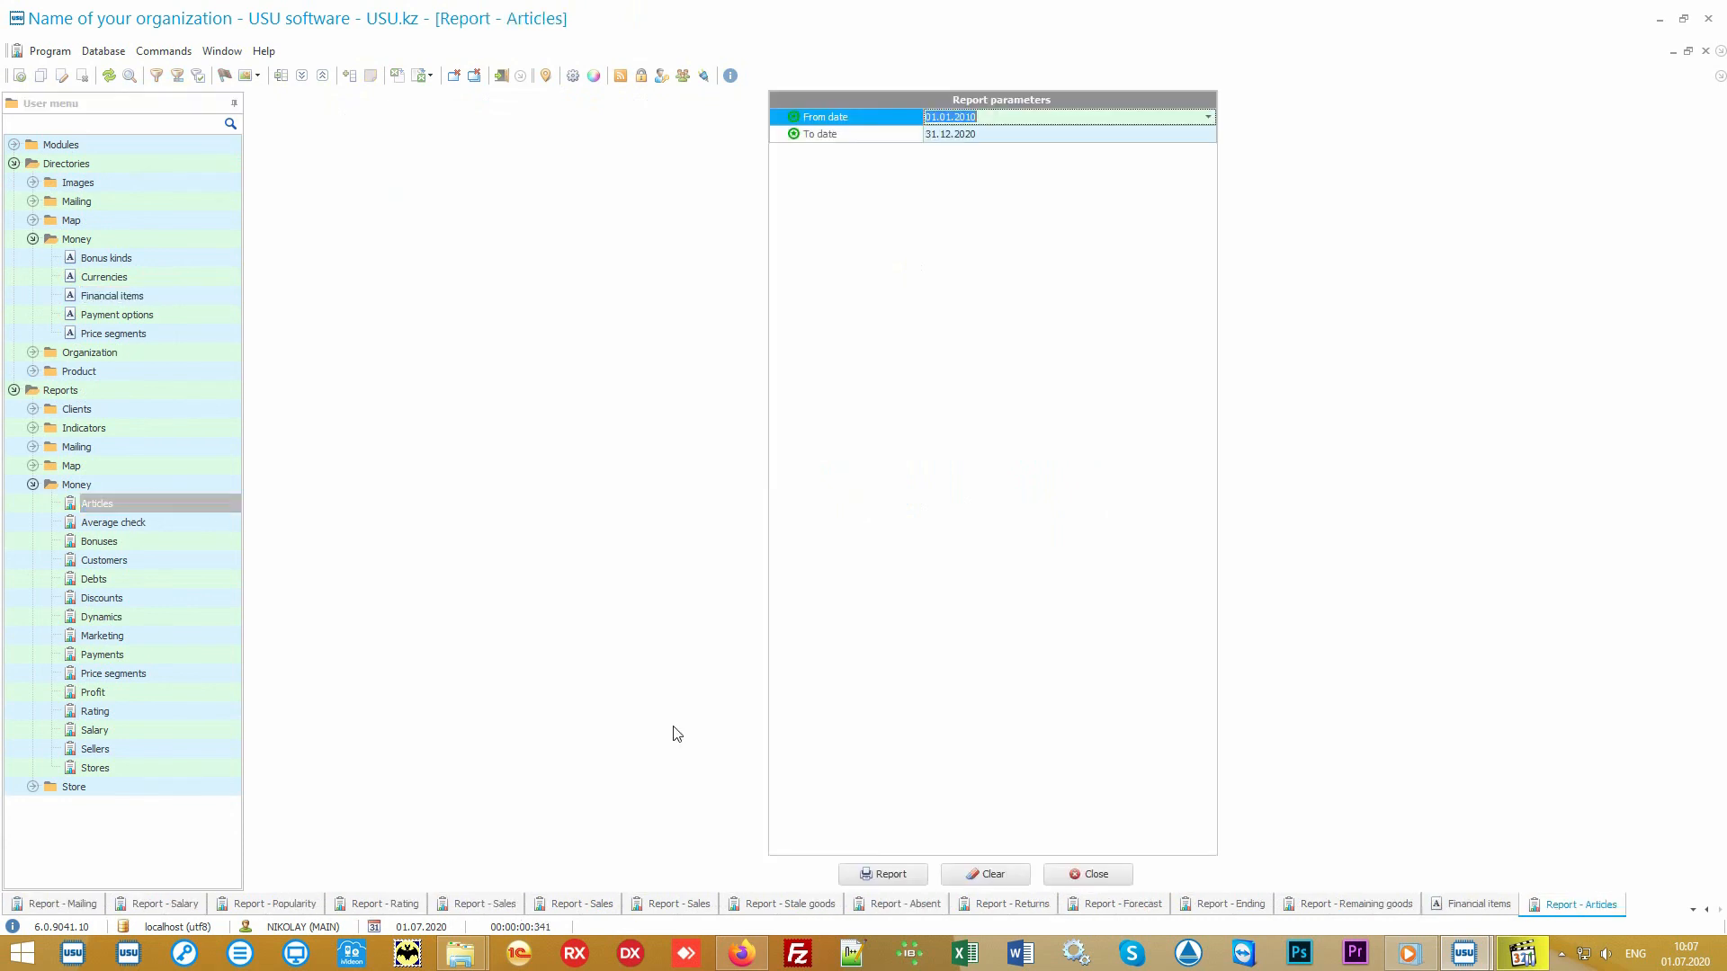
pyautogui.click(872, 871)
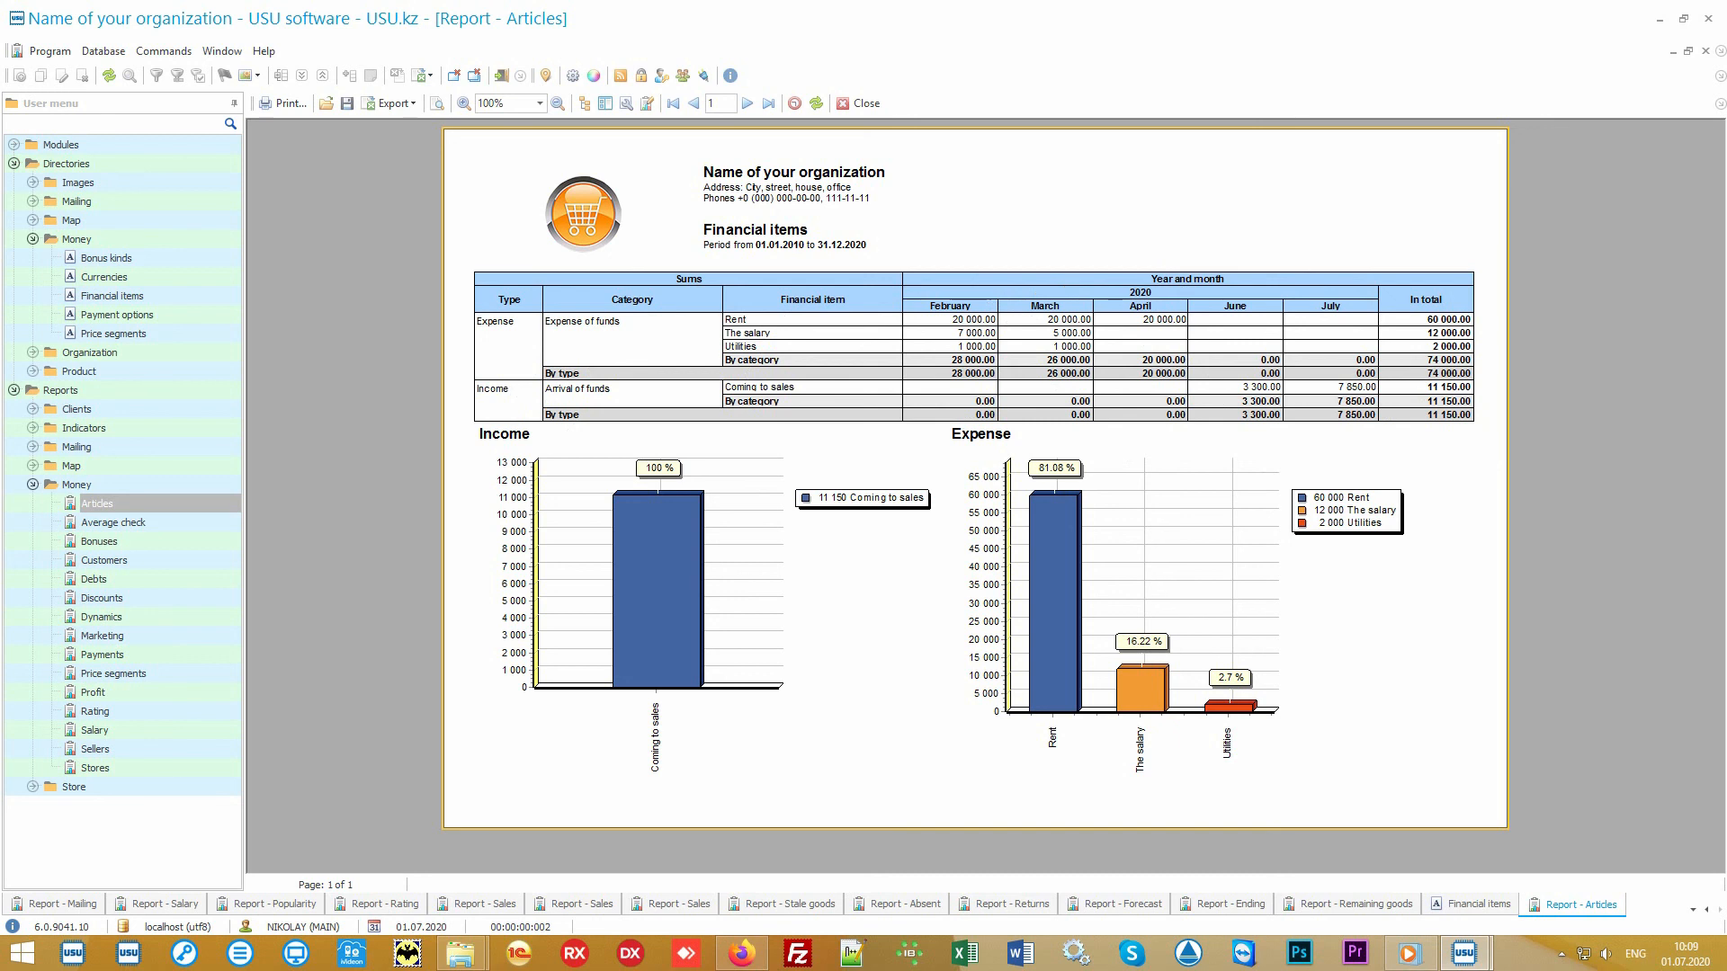
pyautogui.click(113, 522)
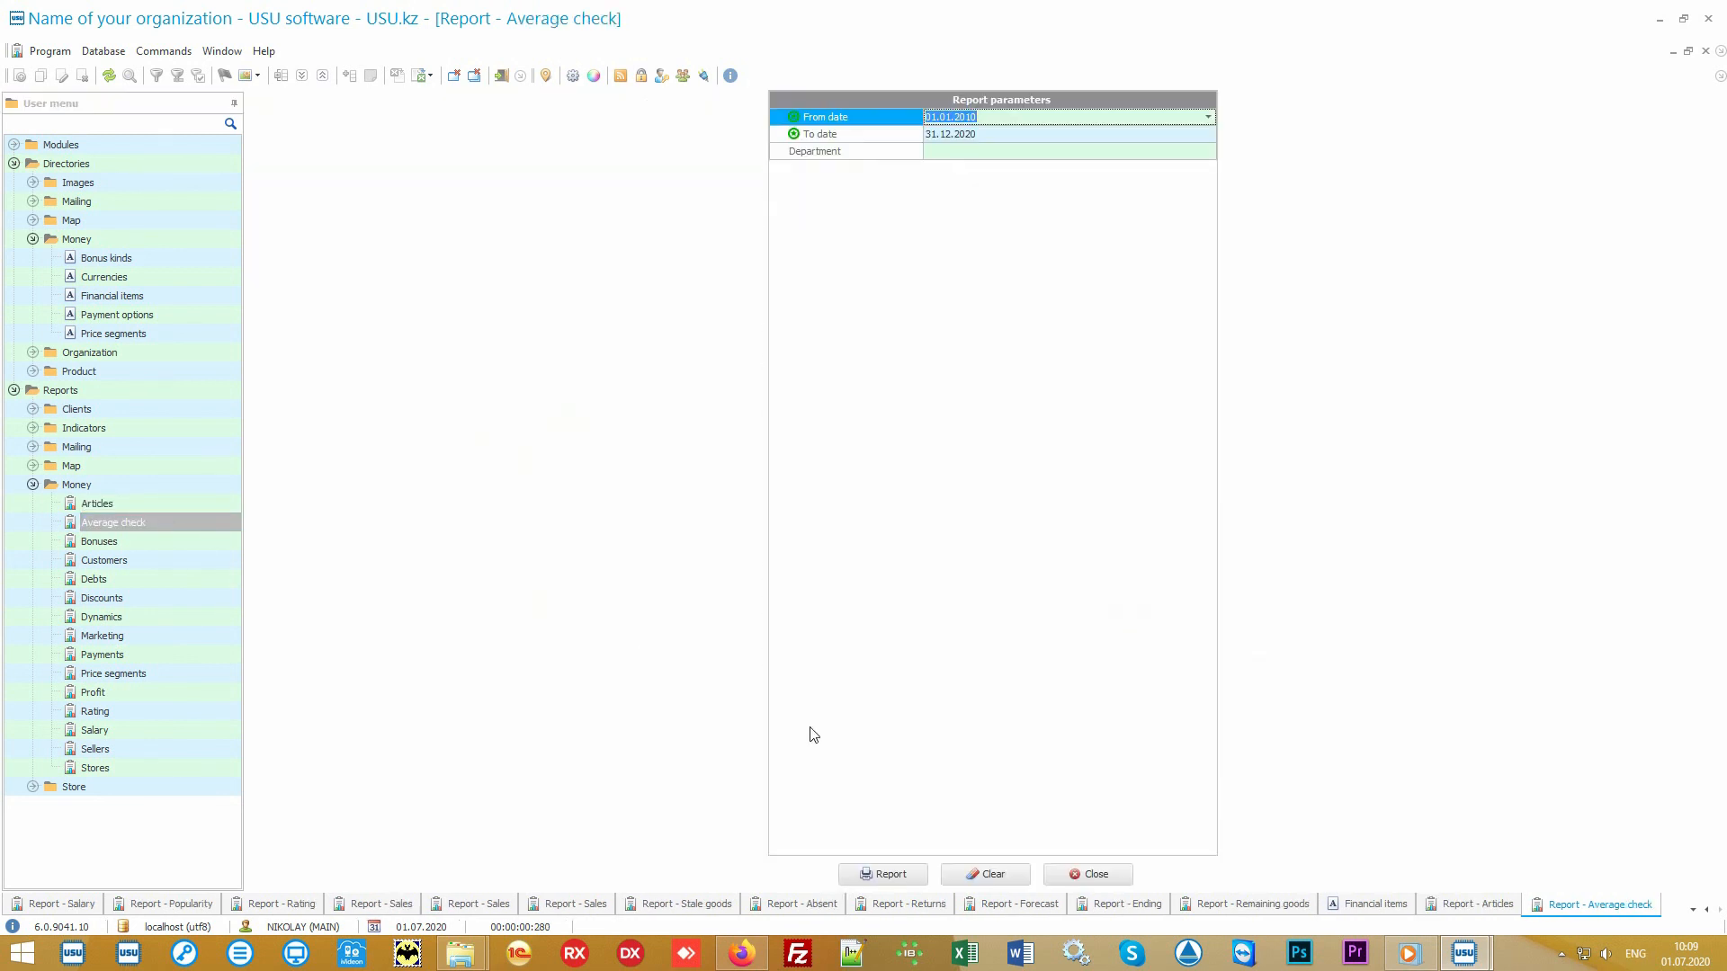
pyautogui.click(915, 873)
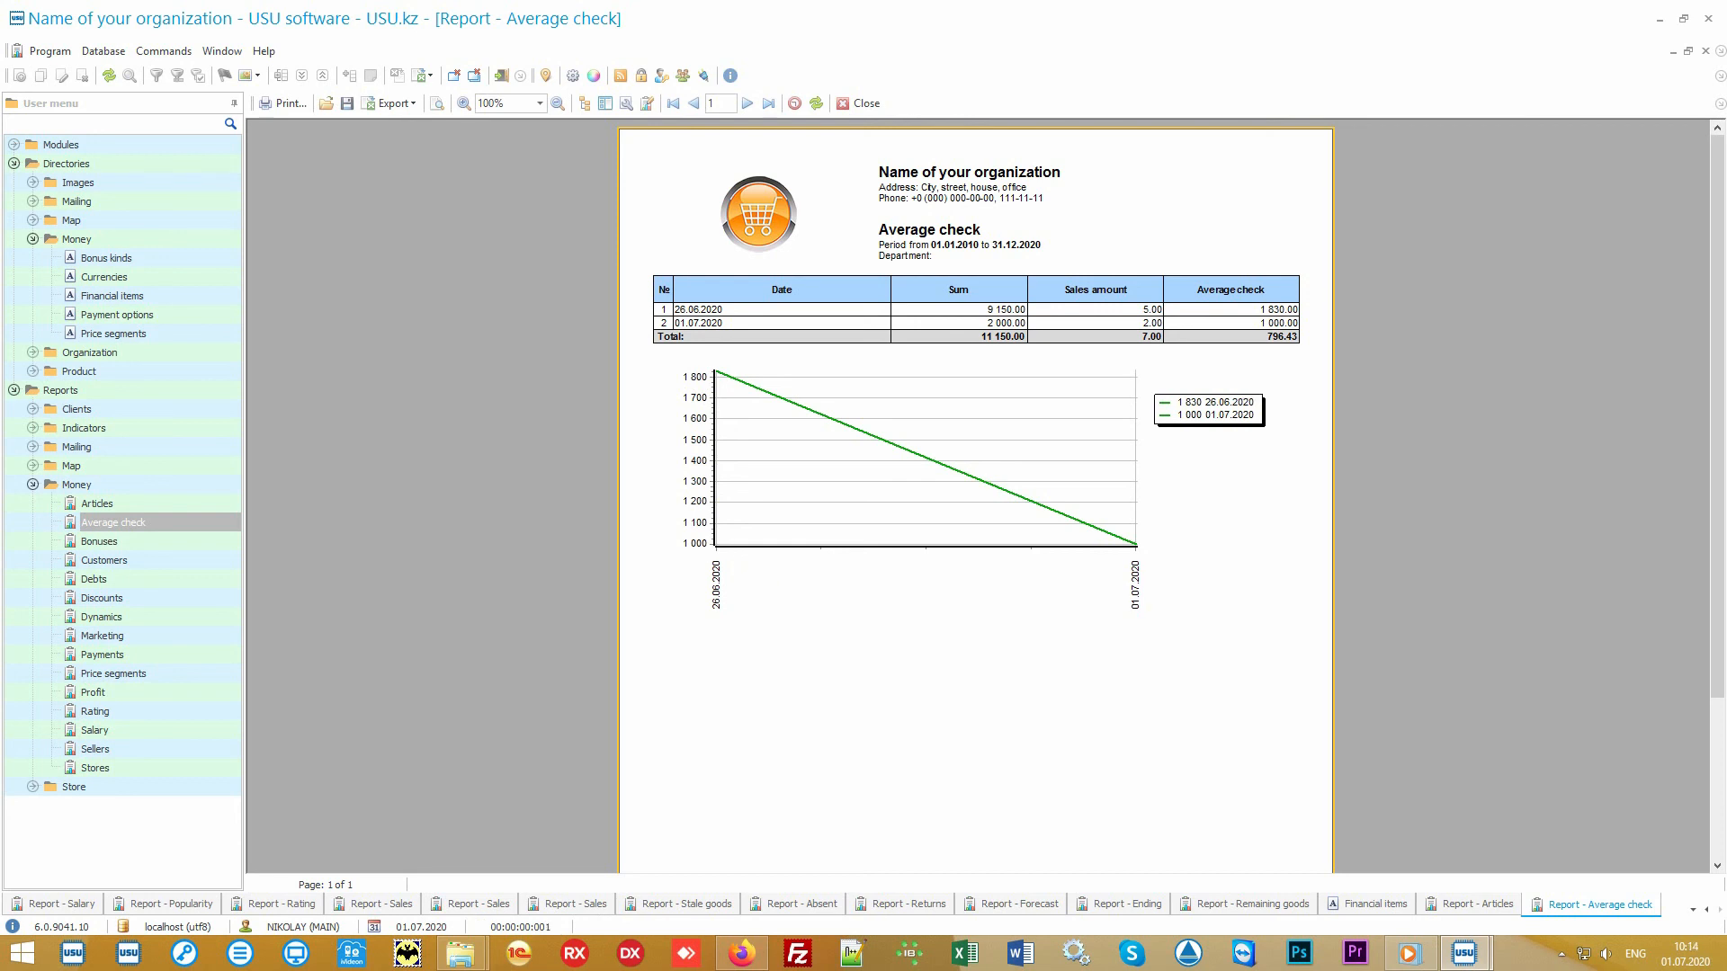
# - Generate the Price segments and Rating reports from the Money reports, both for 01.01.2010 to 31.12.2020
pyautogui.click(186, 674)
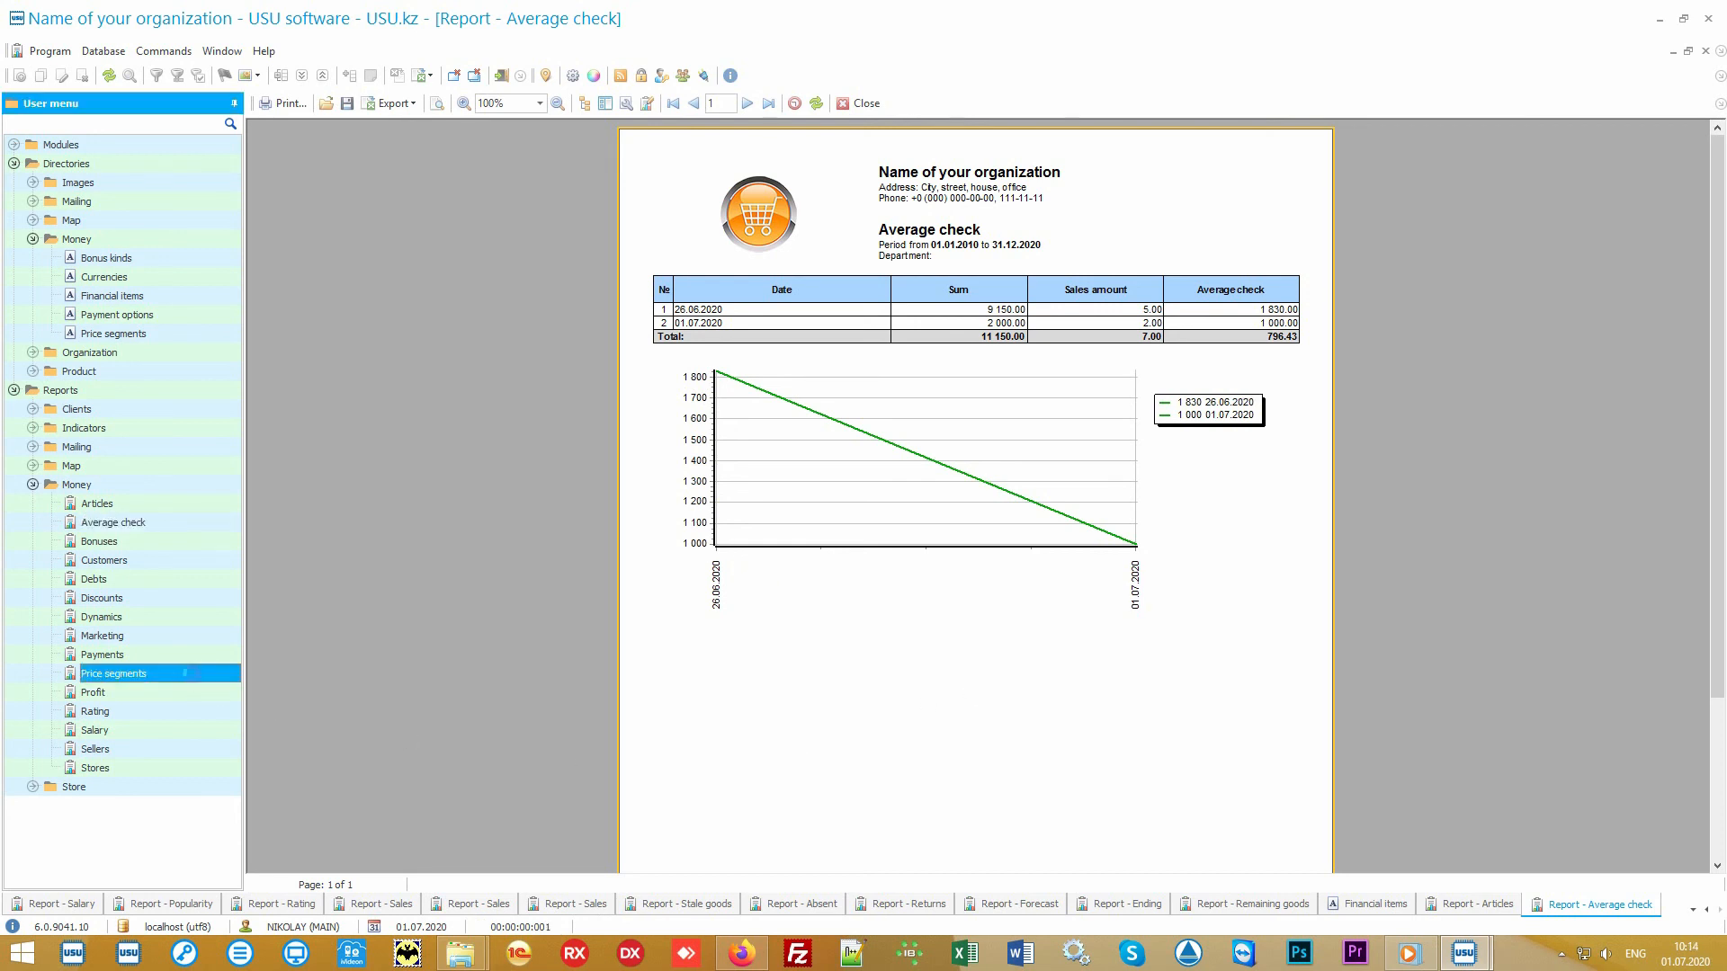
pyautogui.click(885, 874)
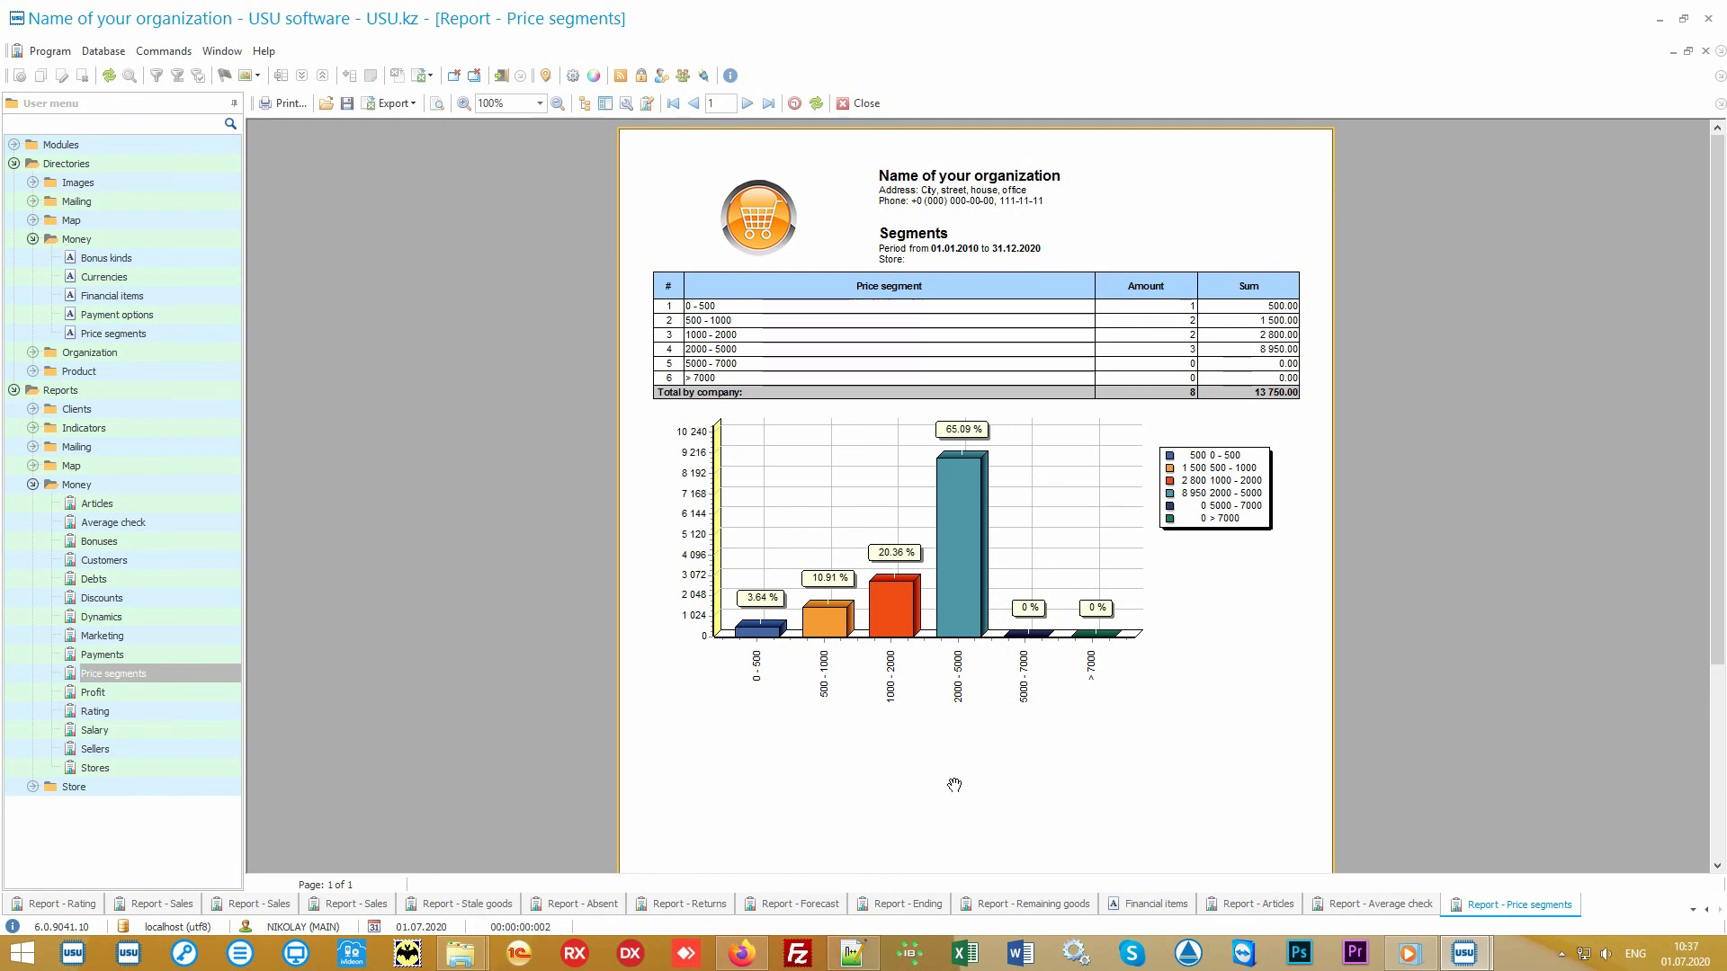
pyautogui.click(165, 715)
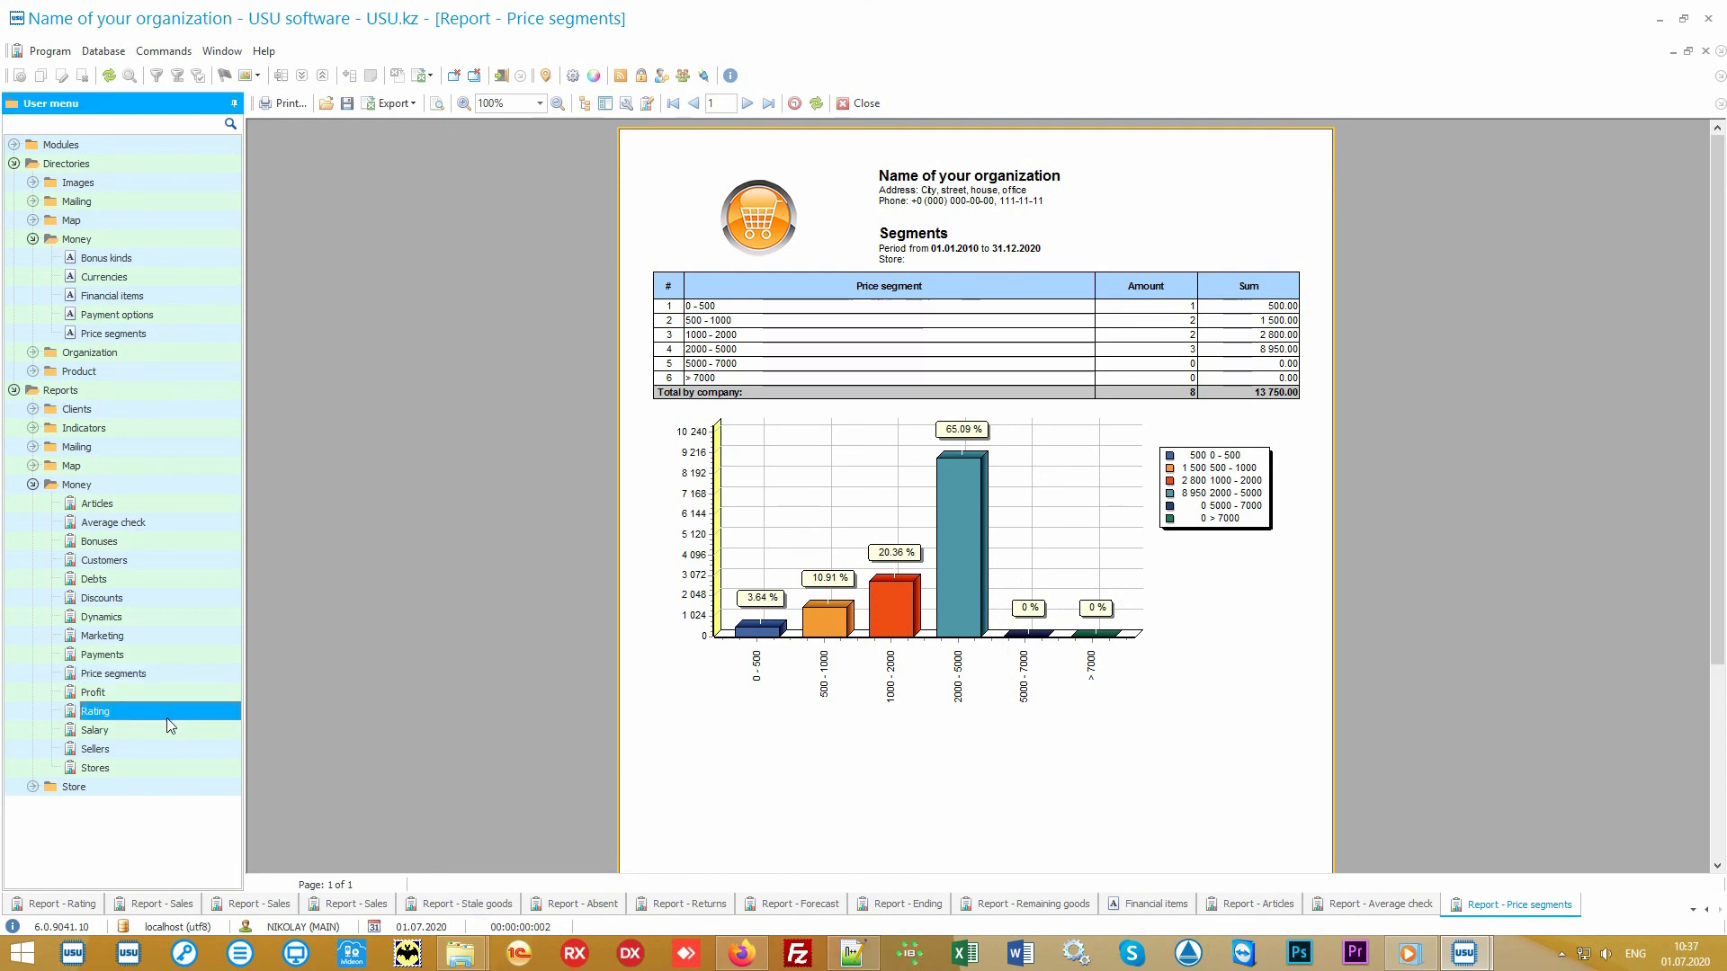
pyautogui.doubleClick(174, 714)
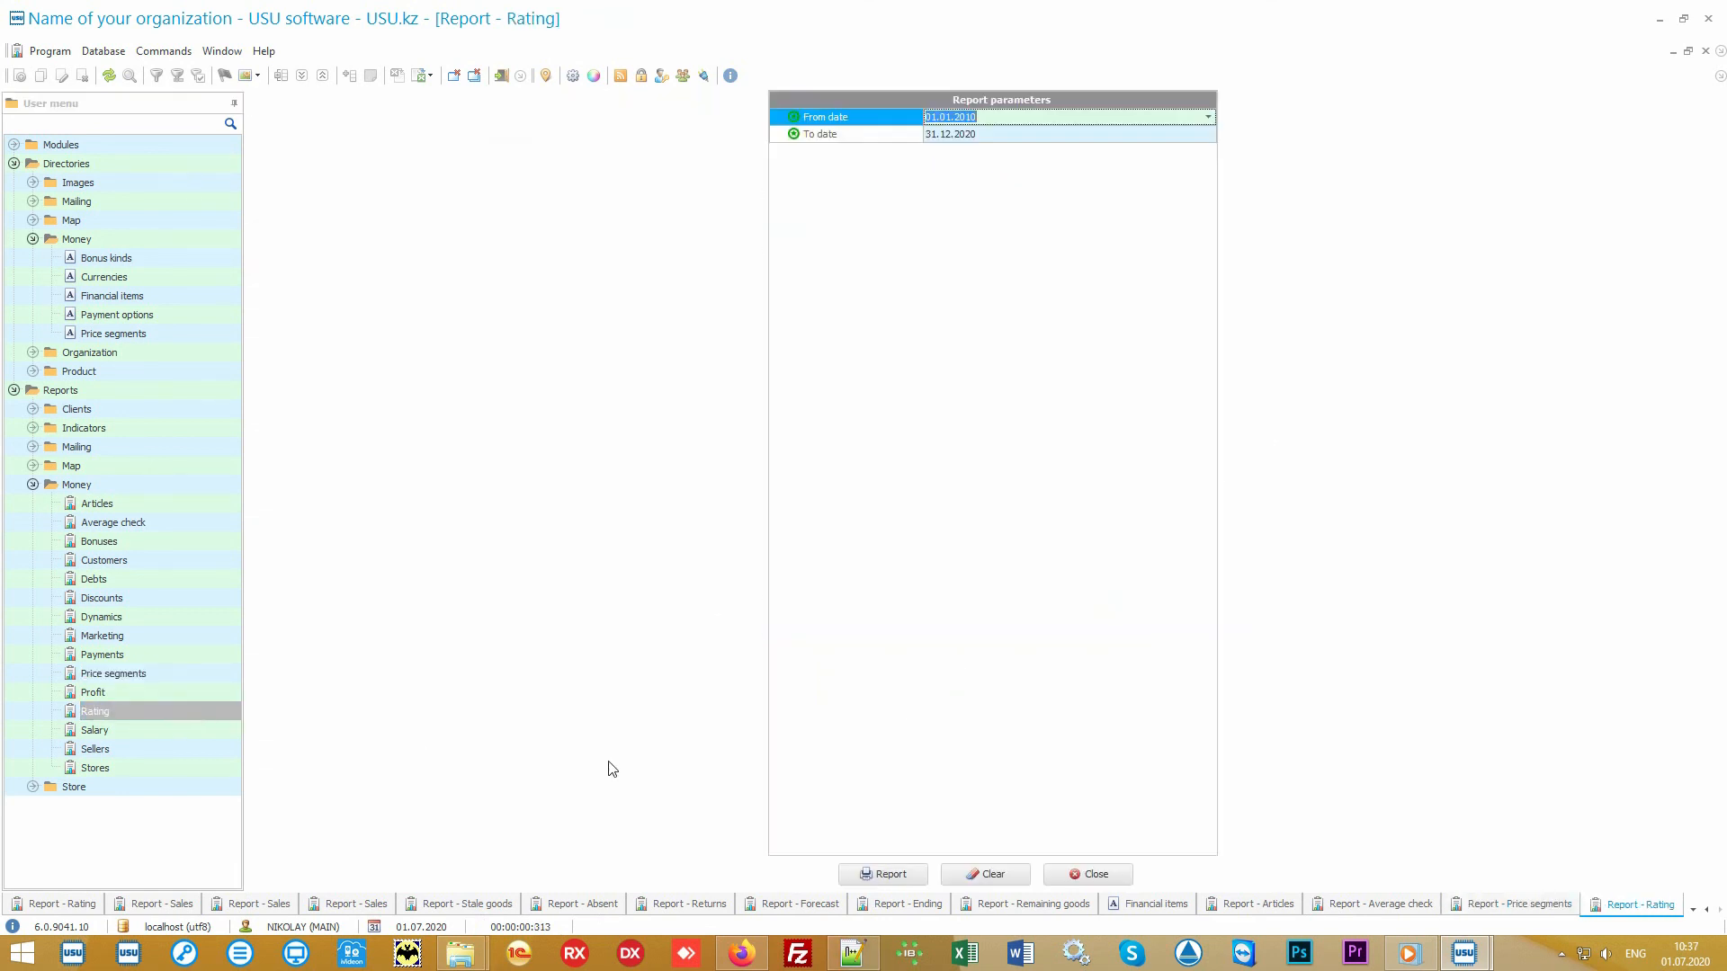
pyautogui.click(882, 874)
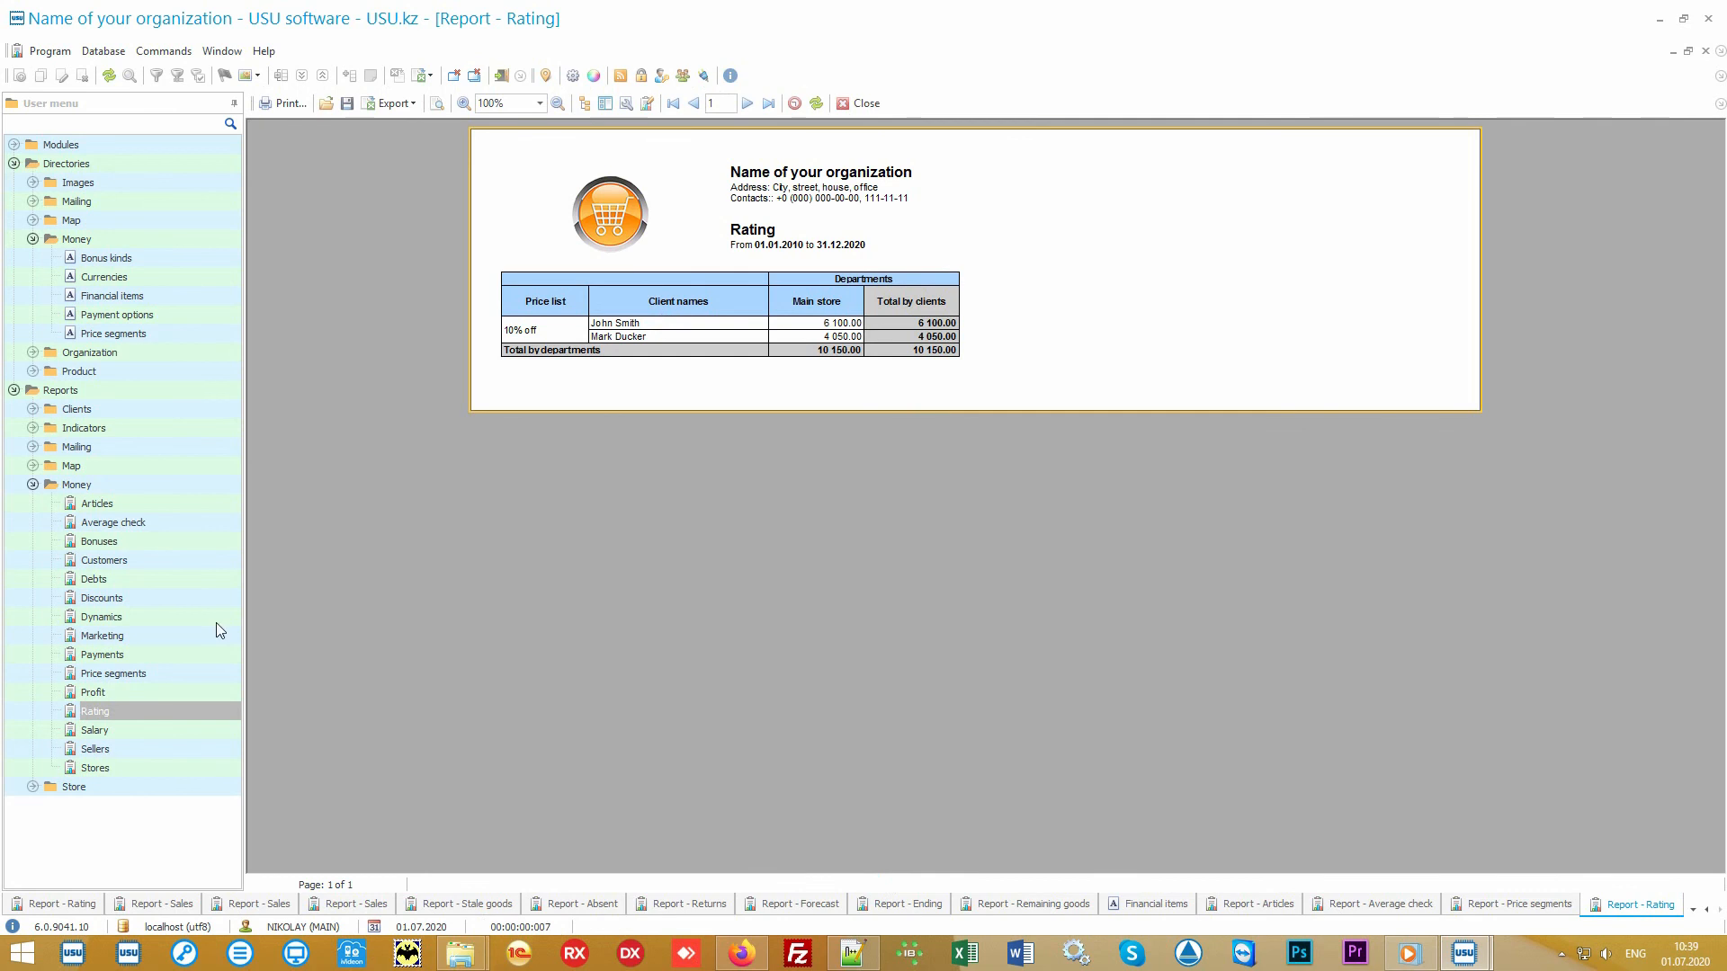
# - Generate the Marketing and Stores reports from the Money reports, both for 01.01.2010 to 31.12.2020
pyautogui.click(170, 635)
pyautogui.click(861, 875)
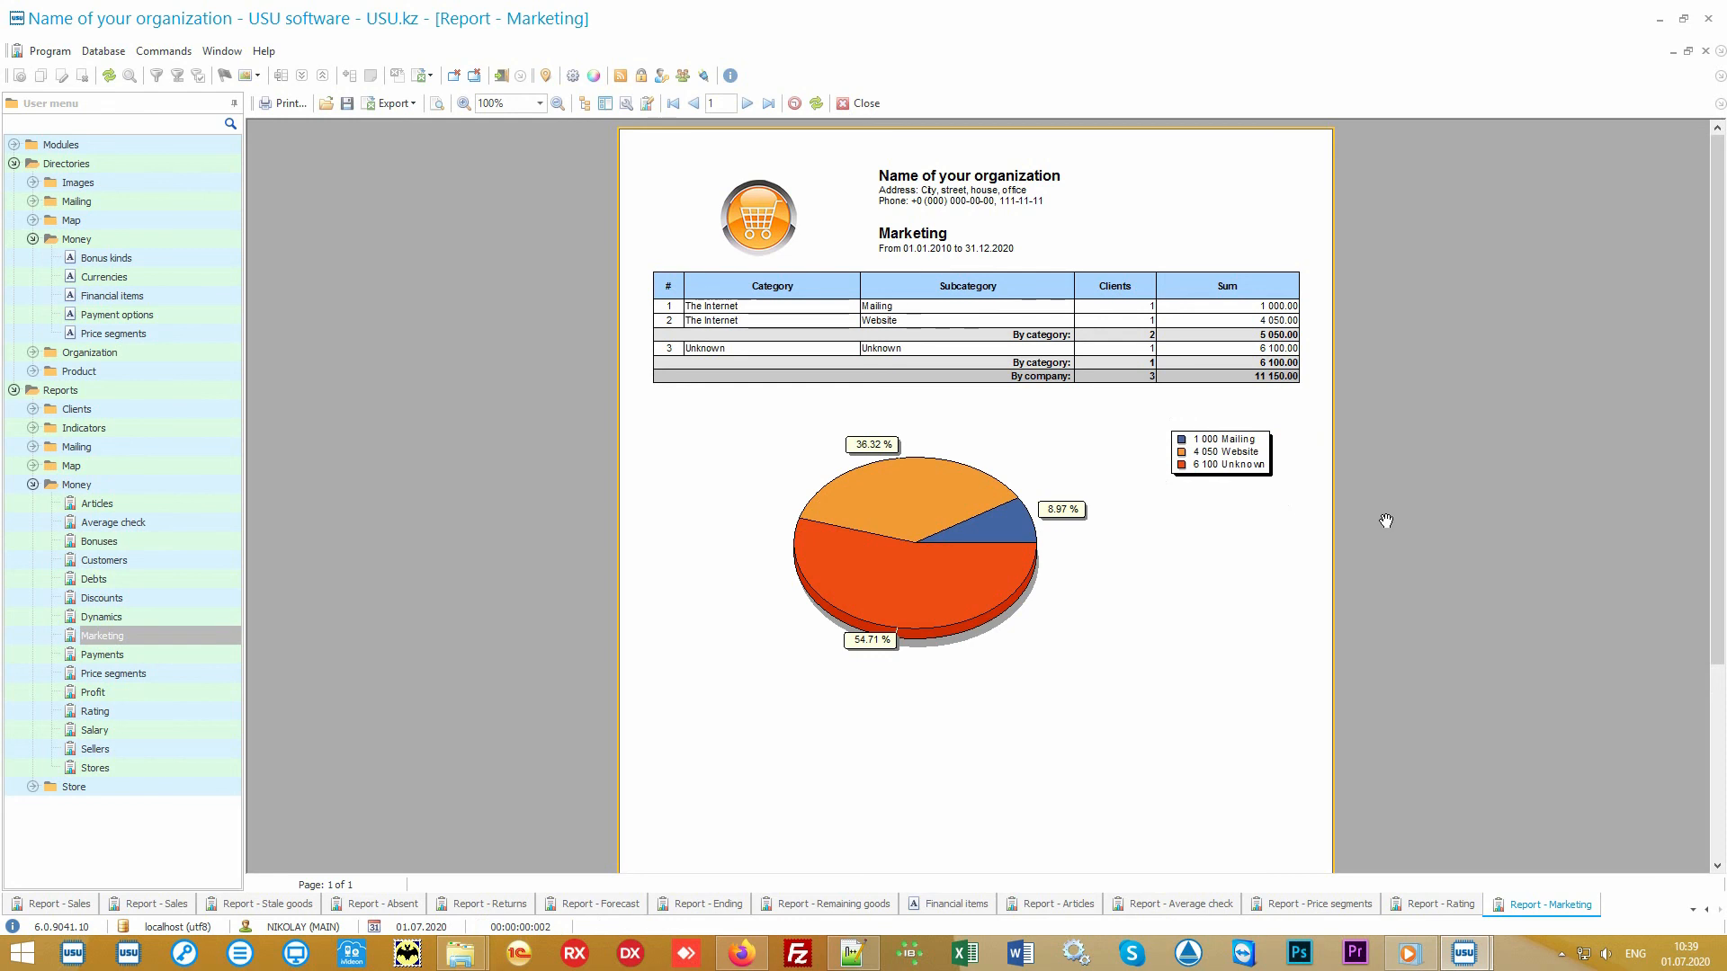
pyautogui.click(175, 763)
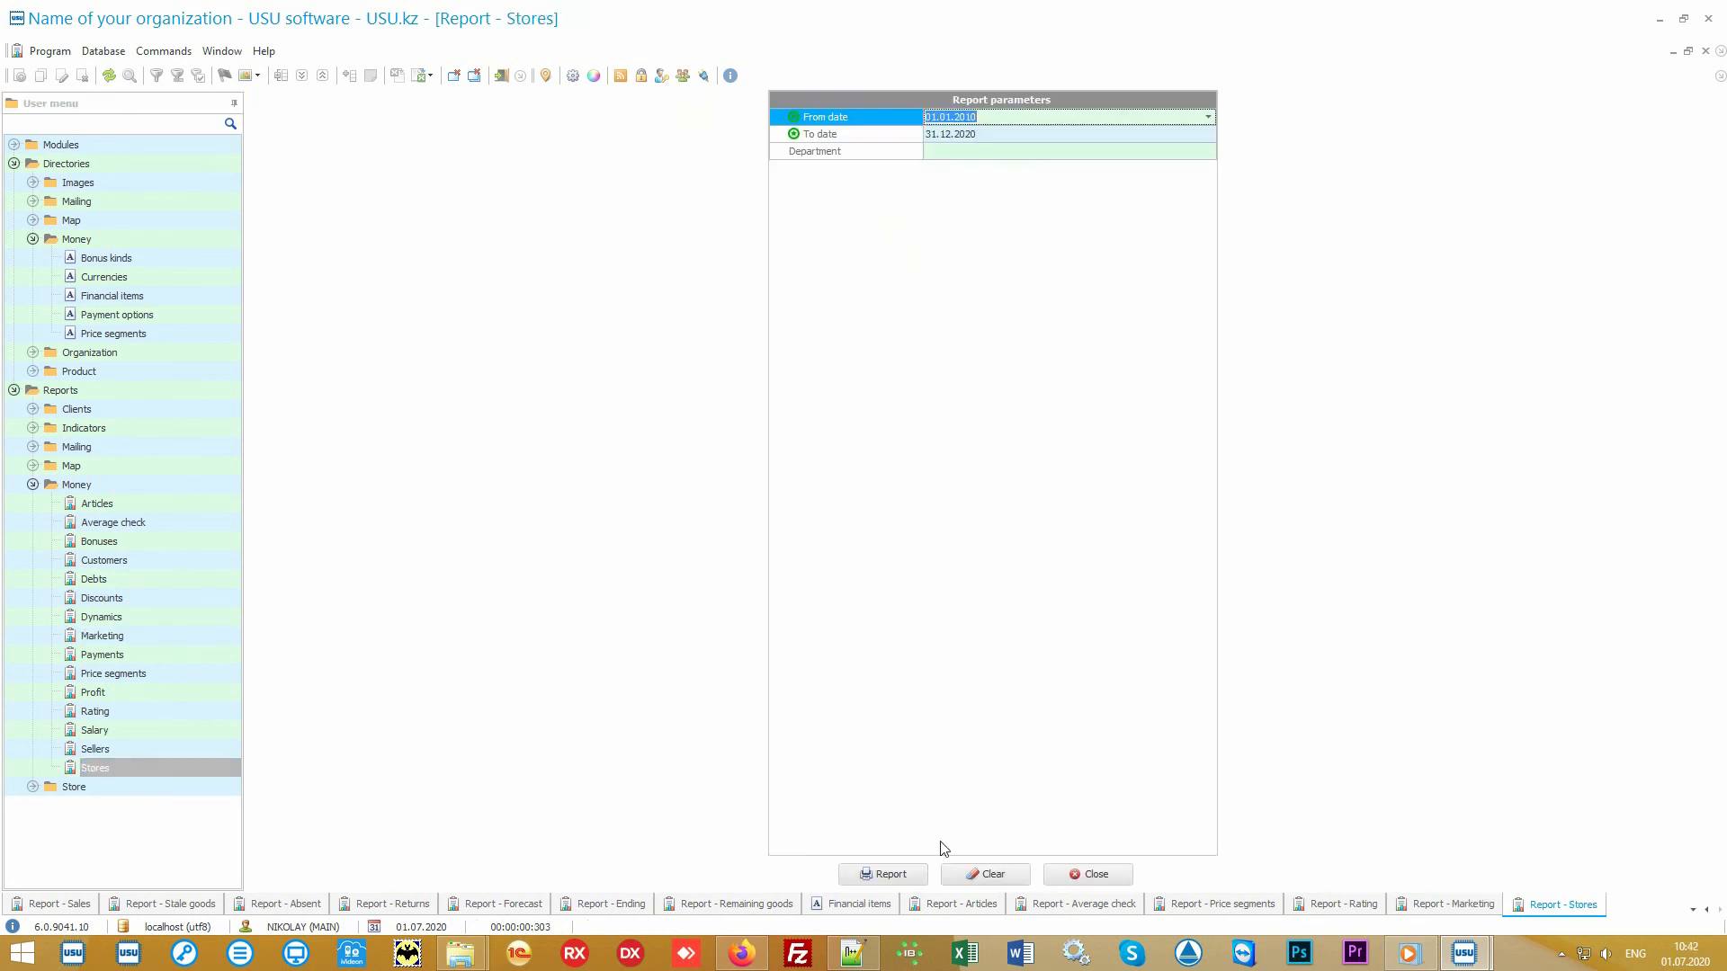
pyautogui.click(886, 877)
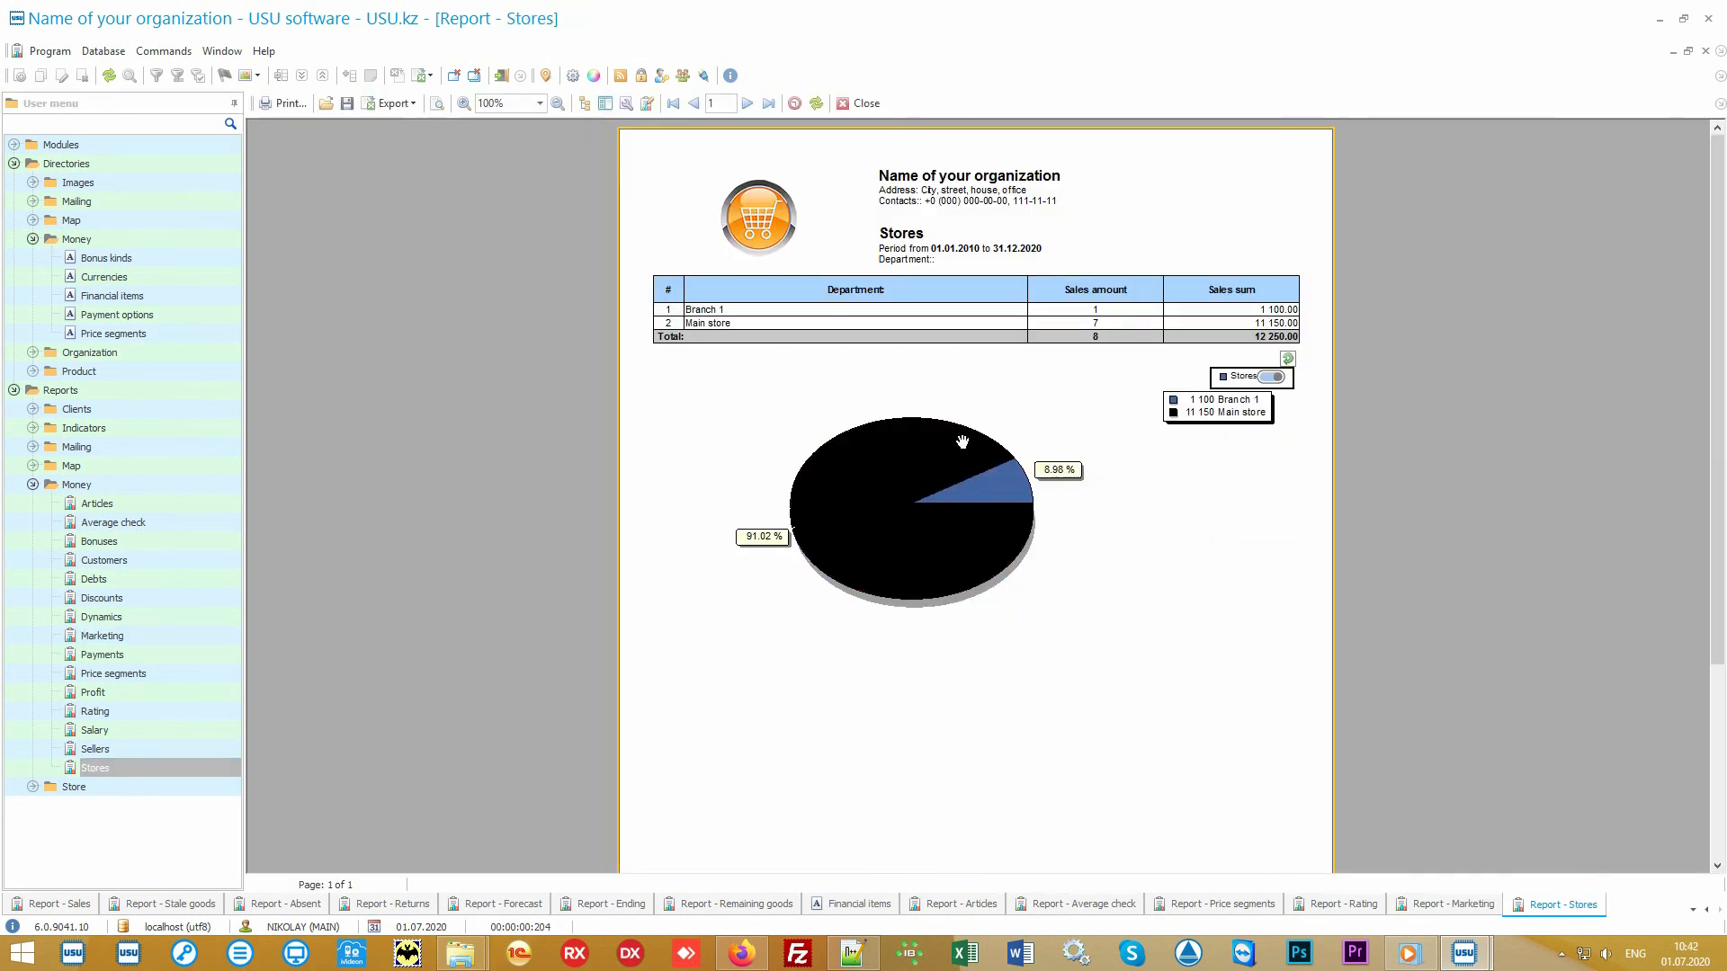
# - Generate the Sellers and Salary reports from the Money reports, both for 01.01.2010 to 31.12.2020
pyautogui.click(162, 752)
pyautogui.click(881, 875)
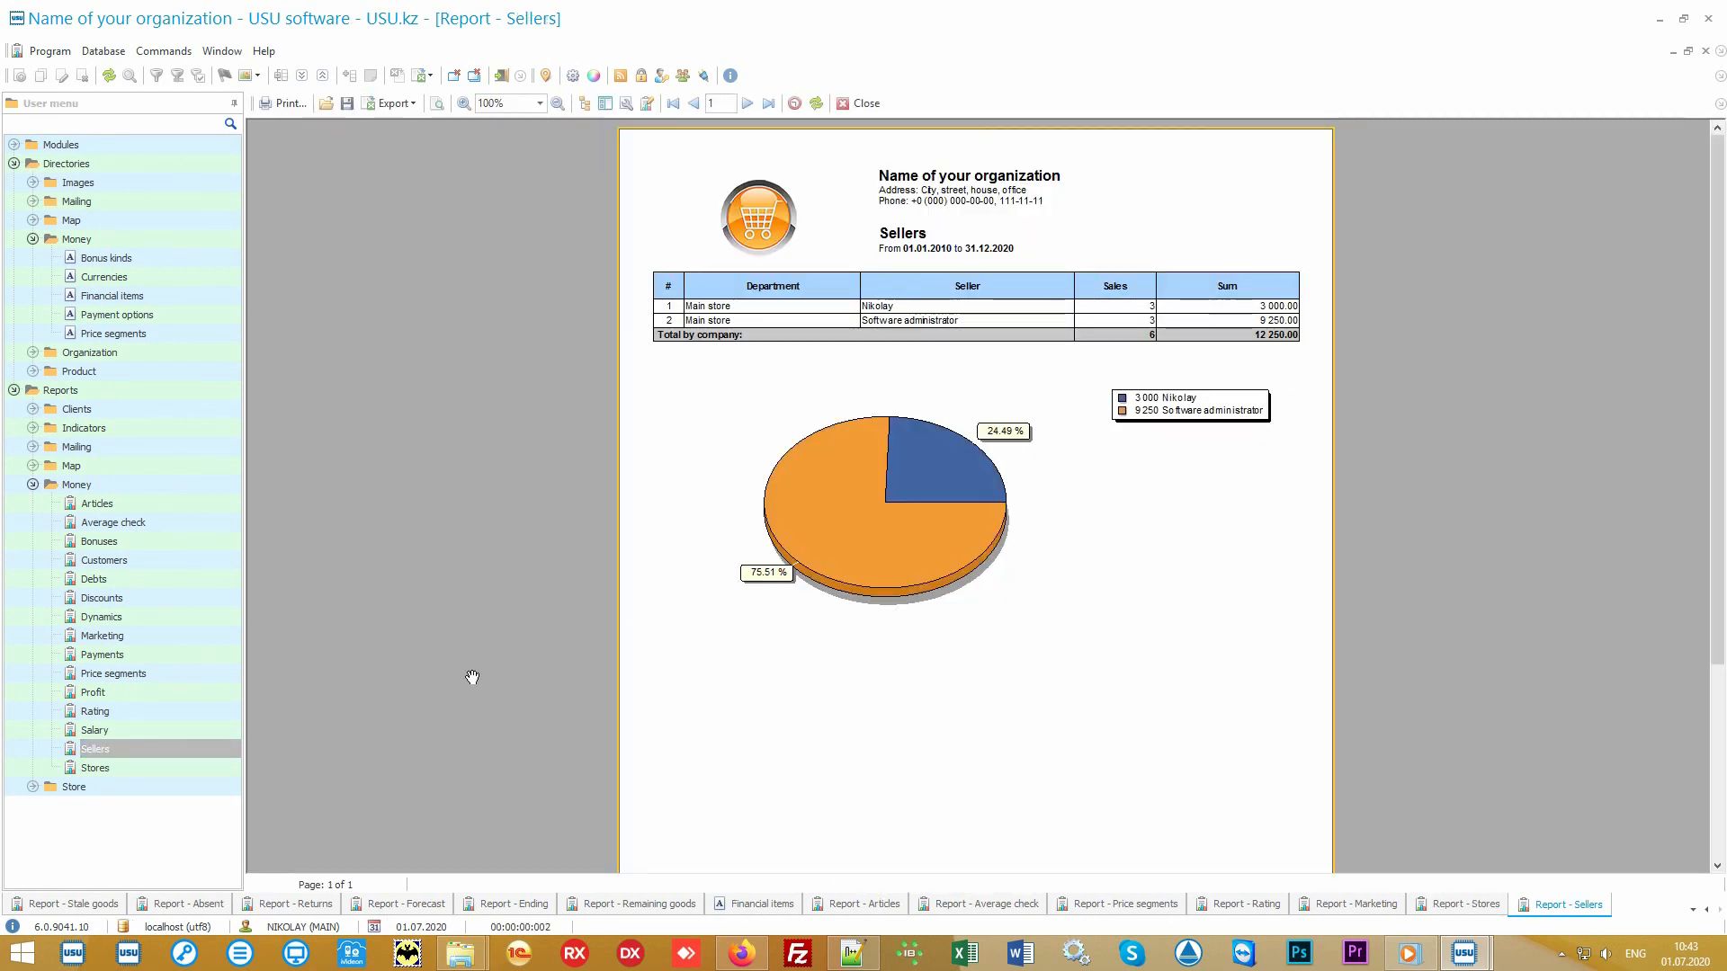
pyautogui.click(154, 727)
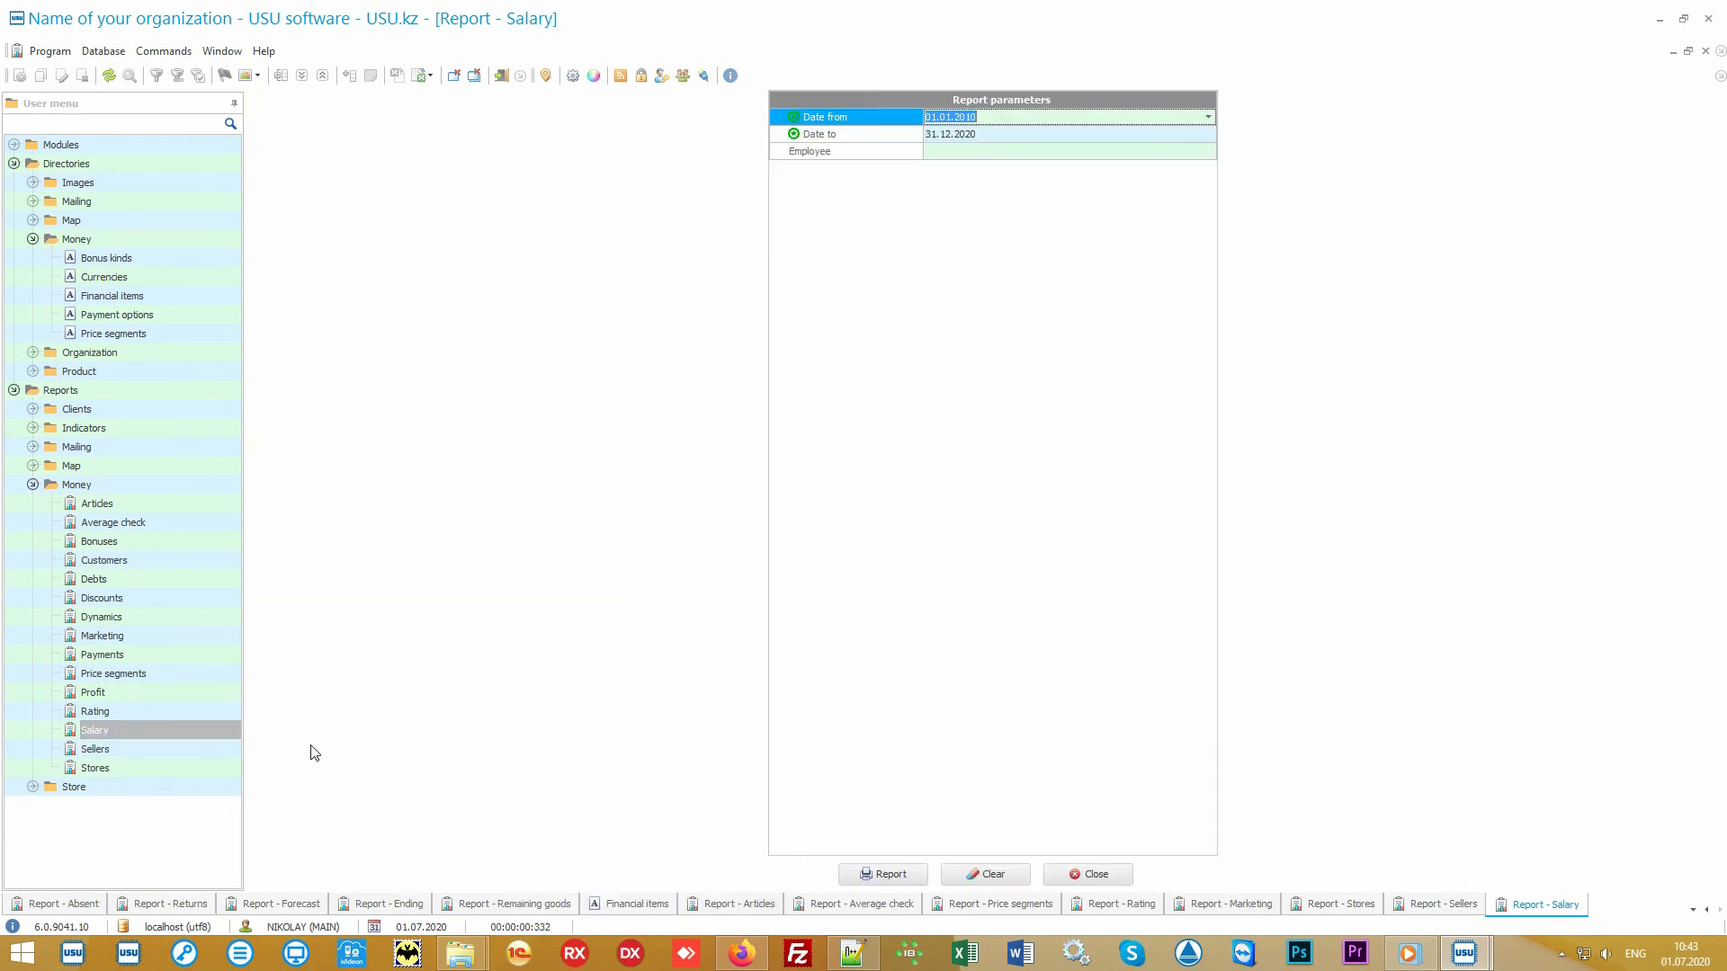
pyautogui.click(880, 874)
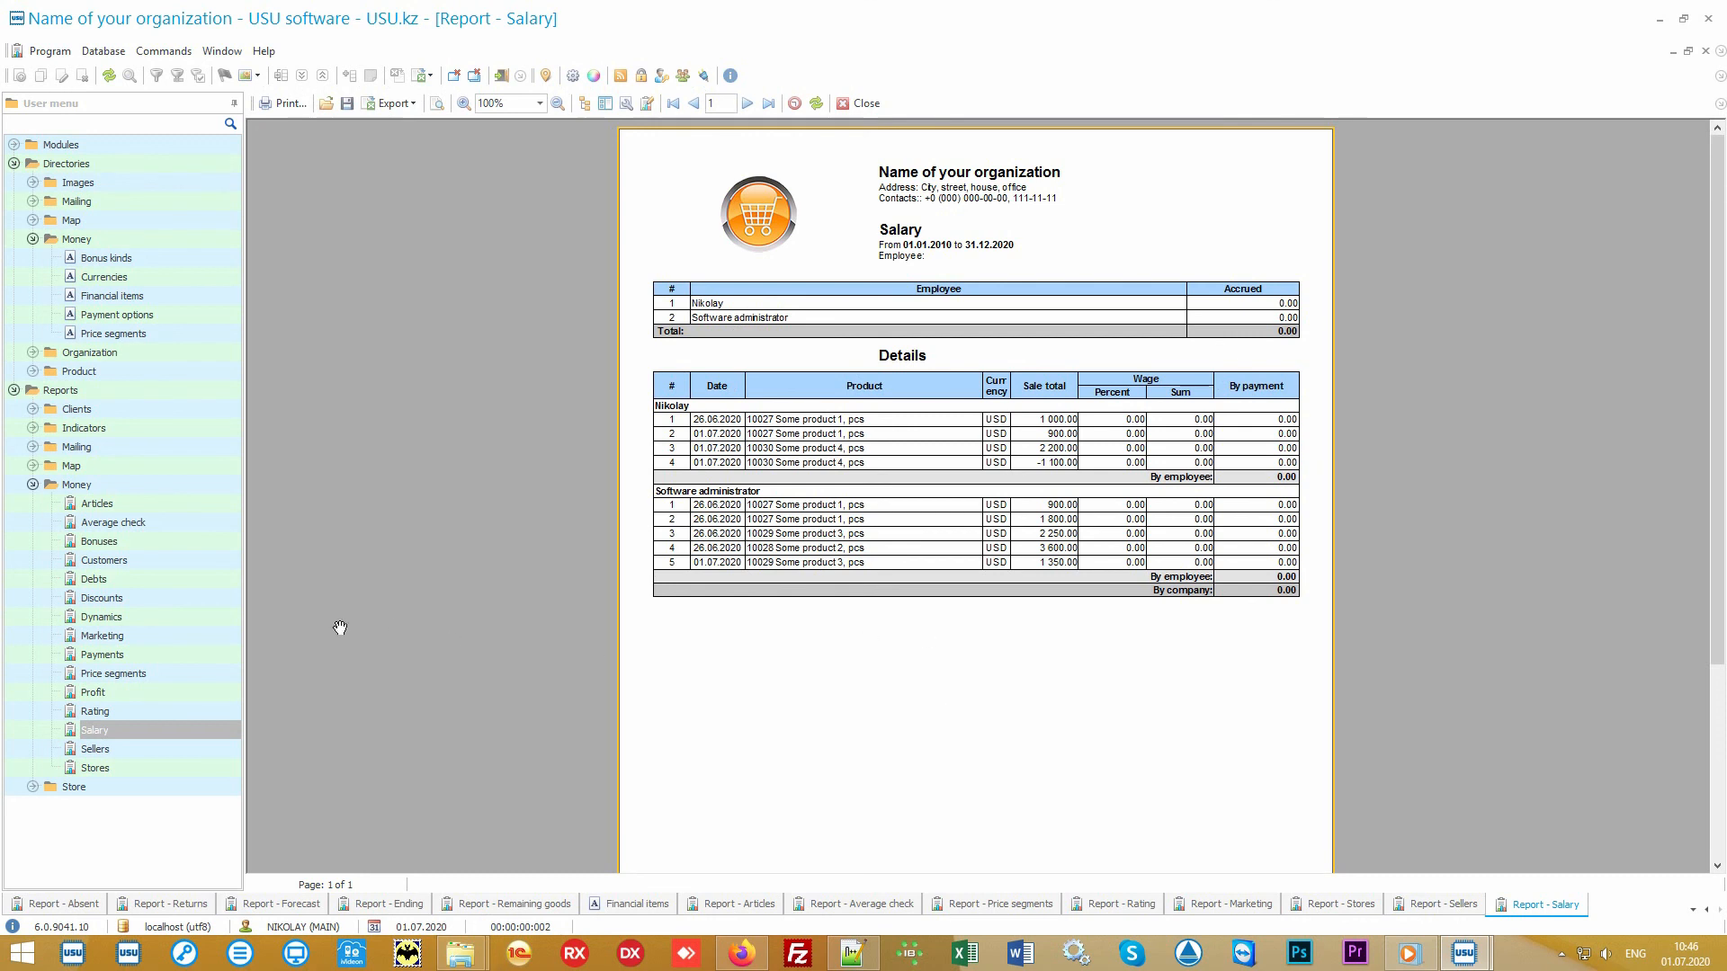
# - Generate the Discounts report from the Money reports for 01.01.2010 to 31.12.2020, and bring up the open Audit window
pyautogui.click(199, 598)
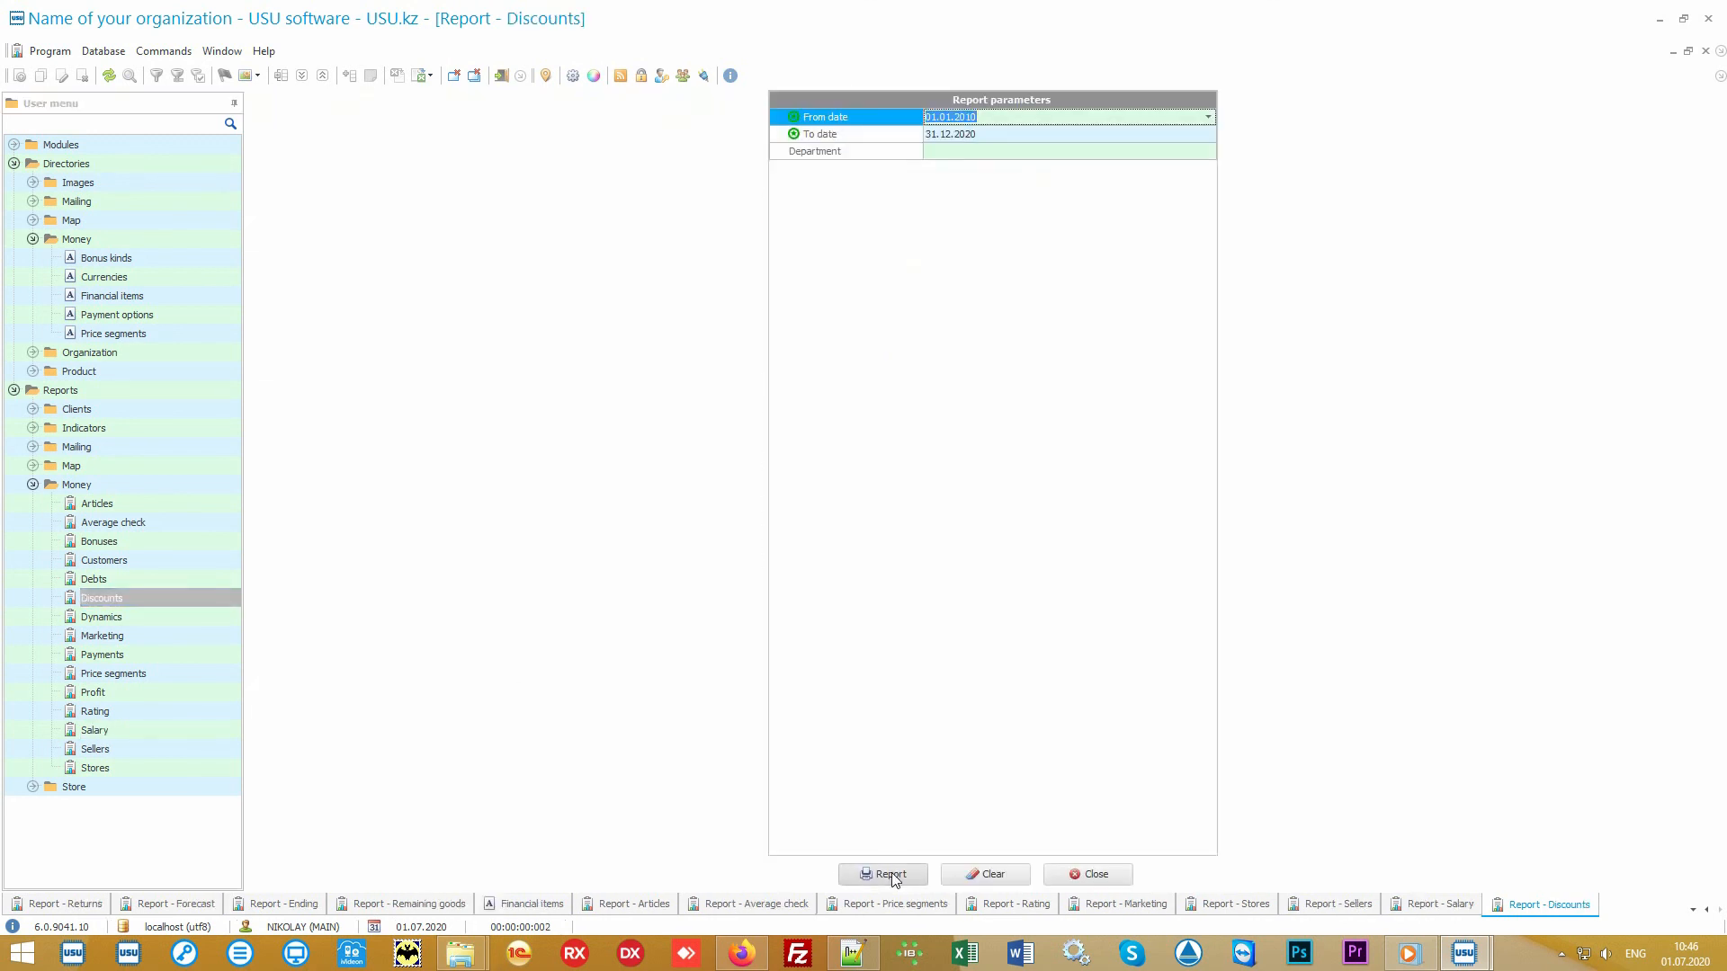
pyautogui.click(889, 875)
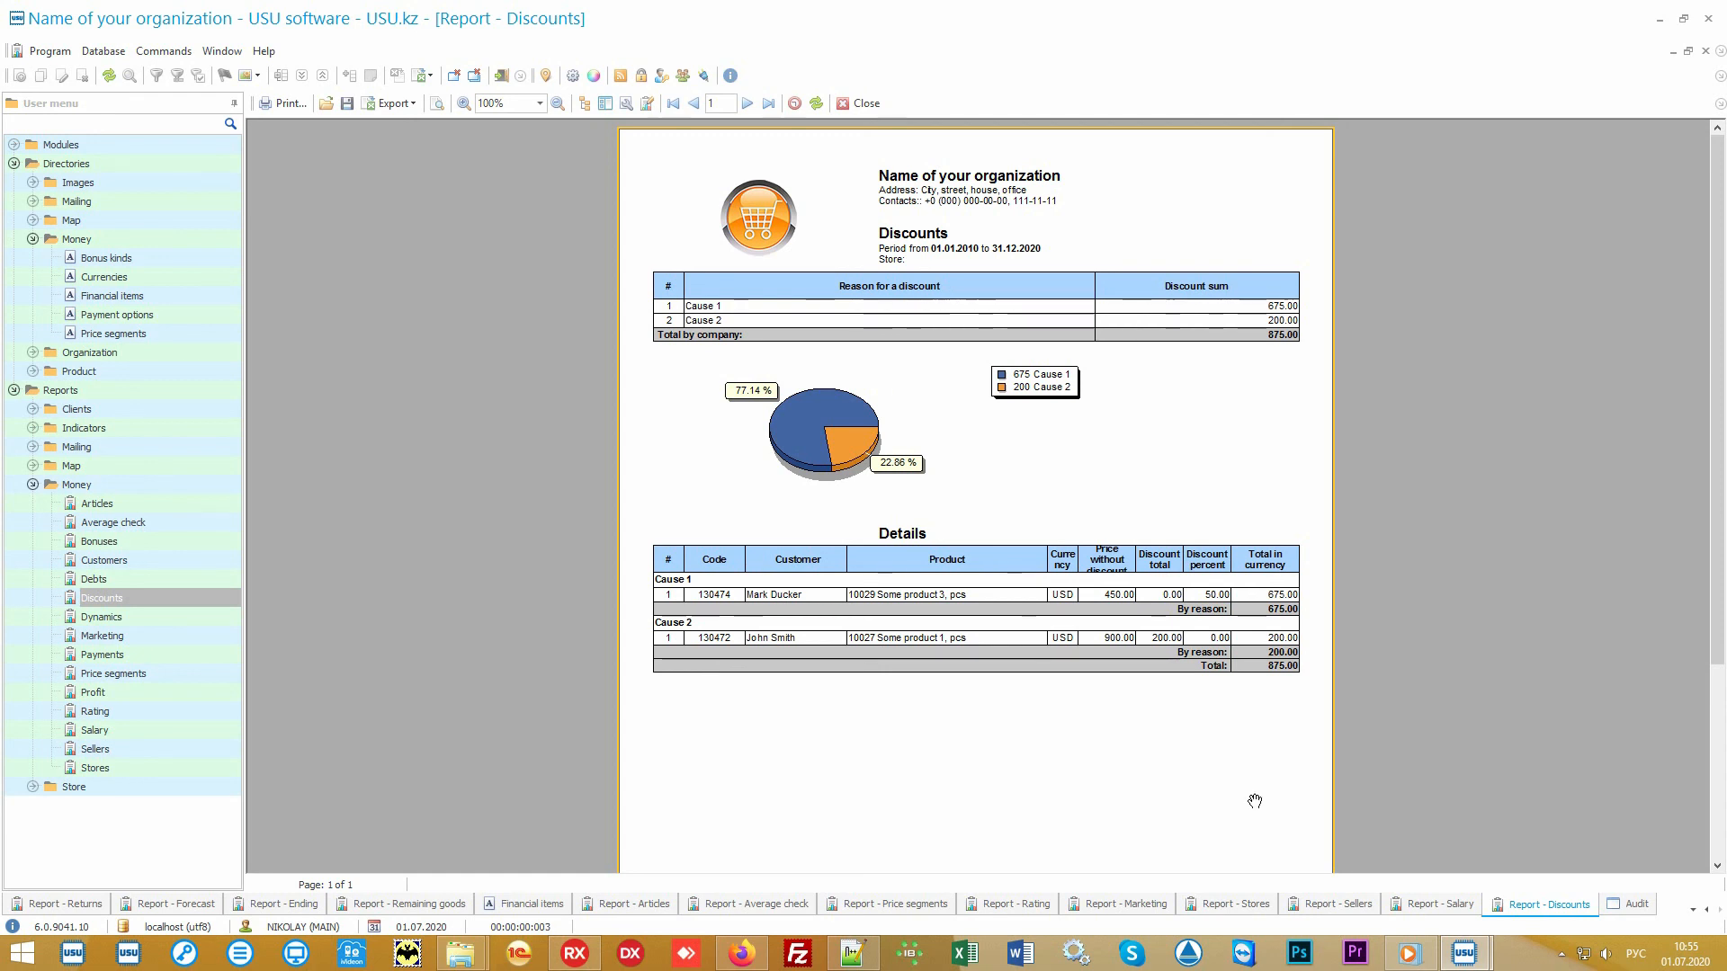
pyautogui.click(1635, 905)
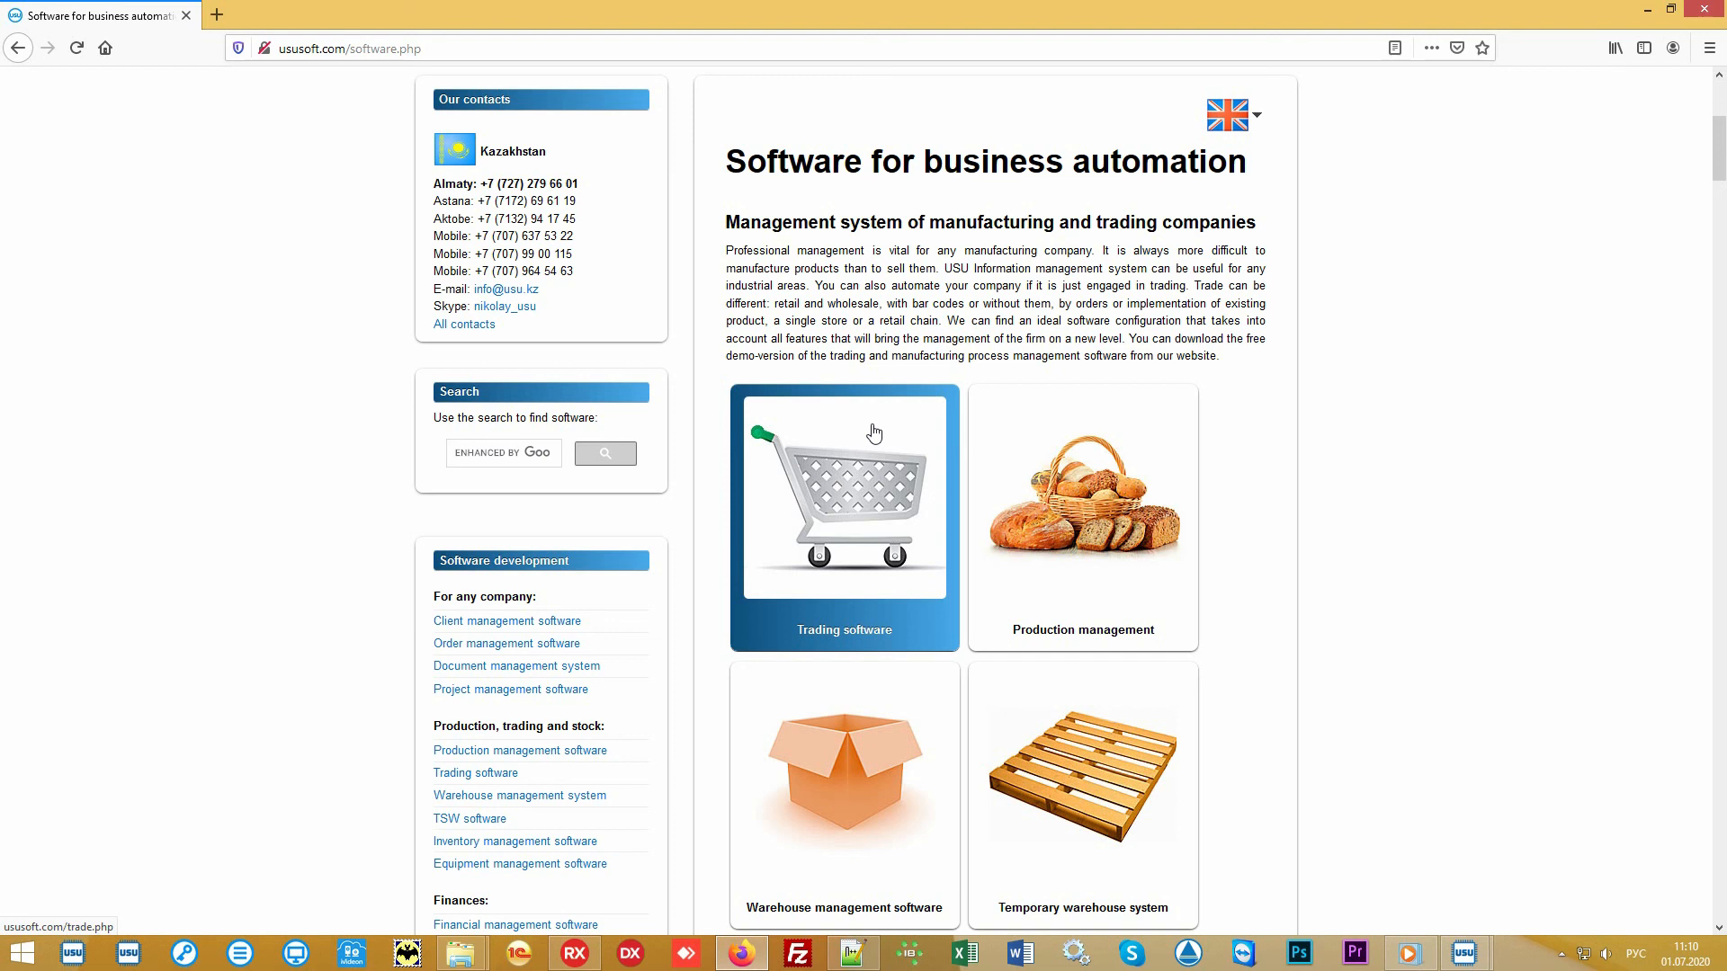
# - On the ususoft.com website in the browser, open the software price page and set its currency to US dollar - USD
pyautogui.scroll(5, 873, 433)
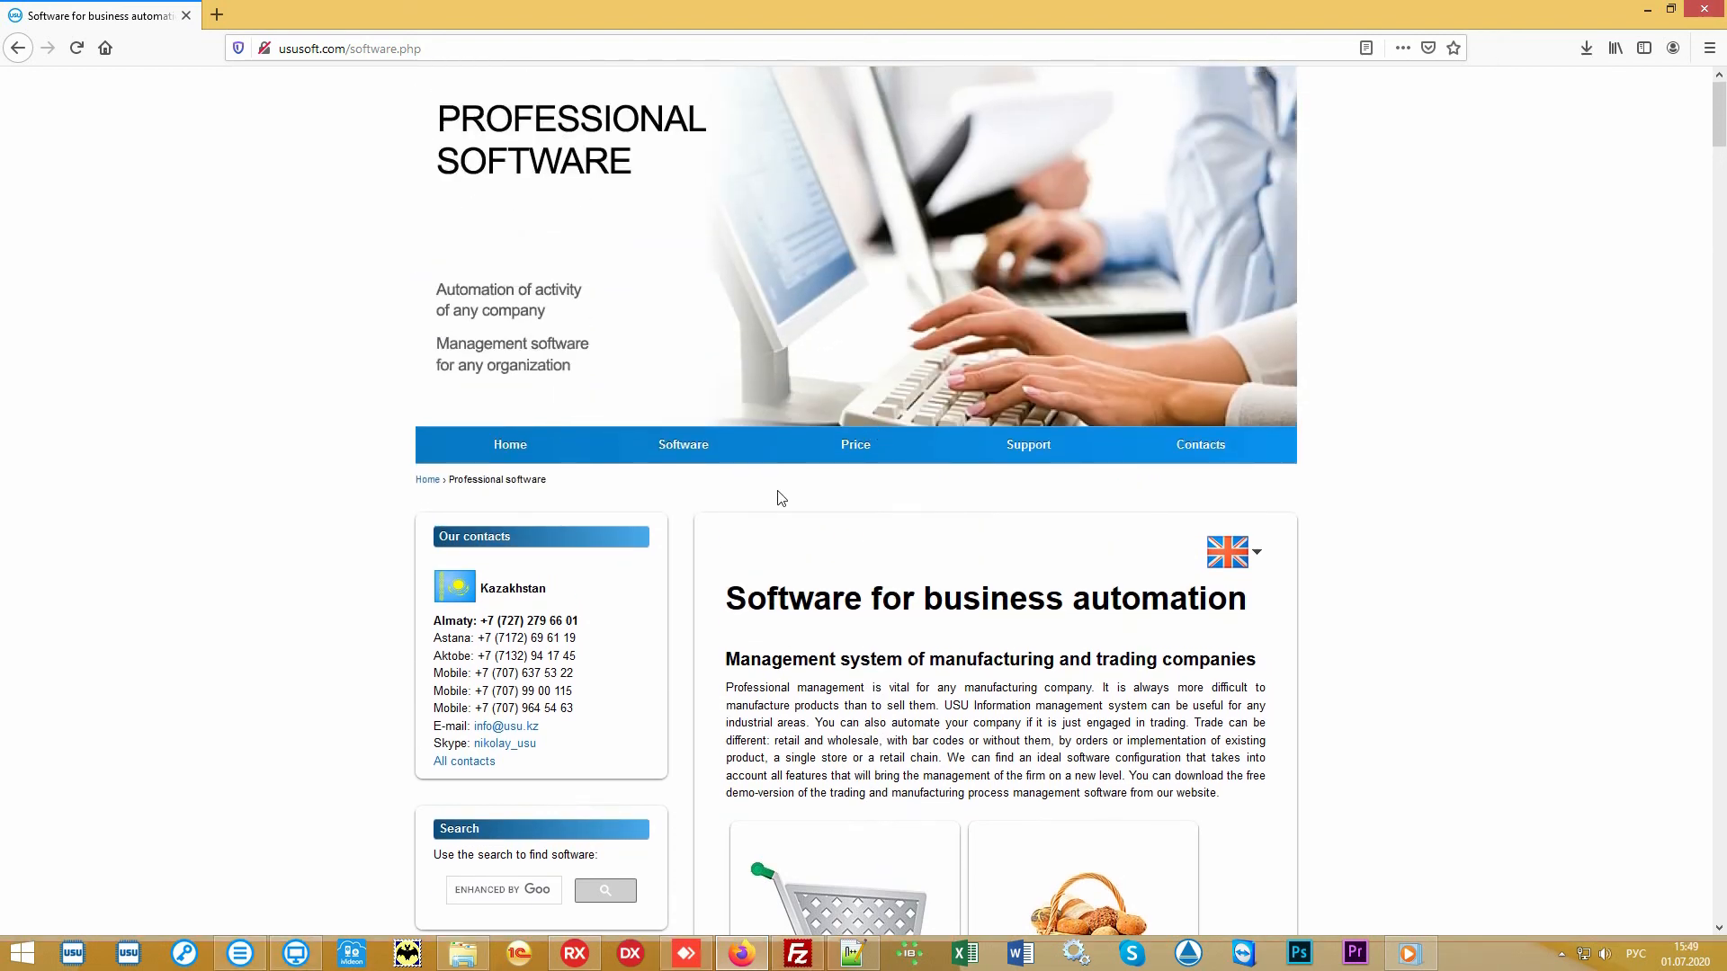
pyautogui.click(843, 457)
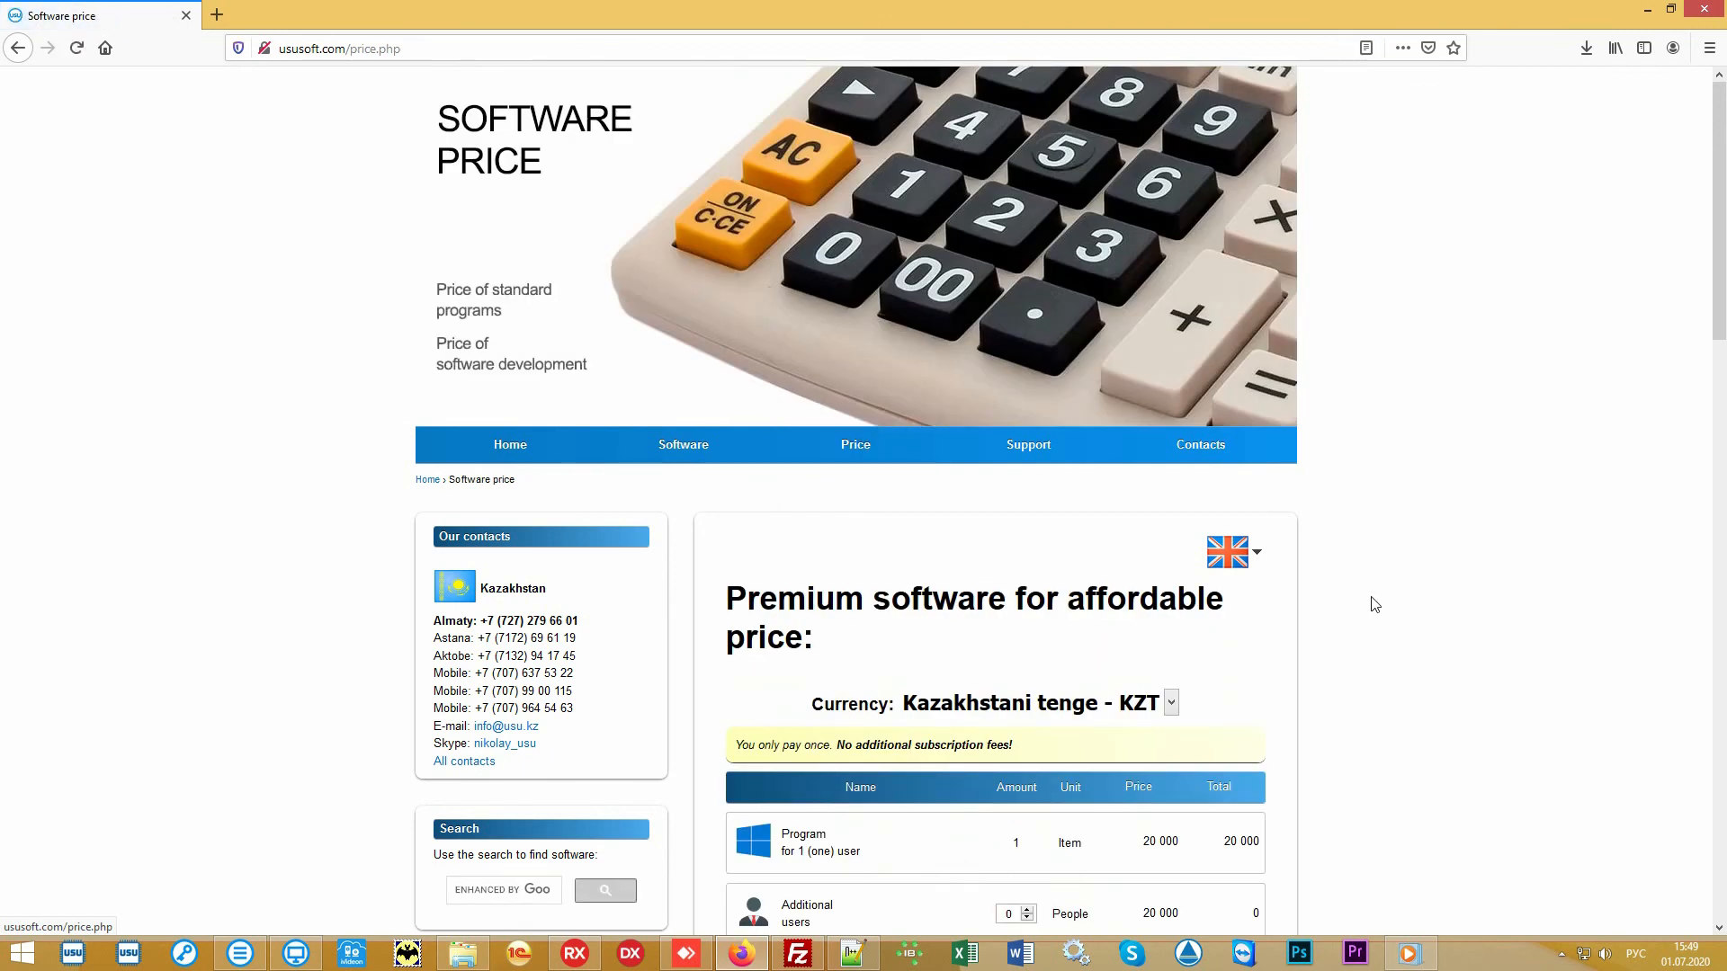
pyautogui.scroll(-4, 1432, 587)
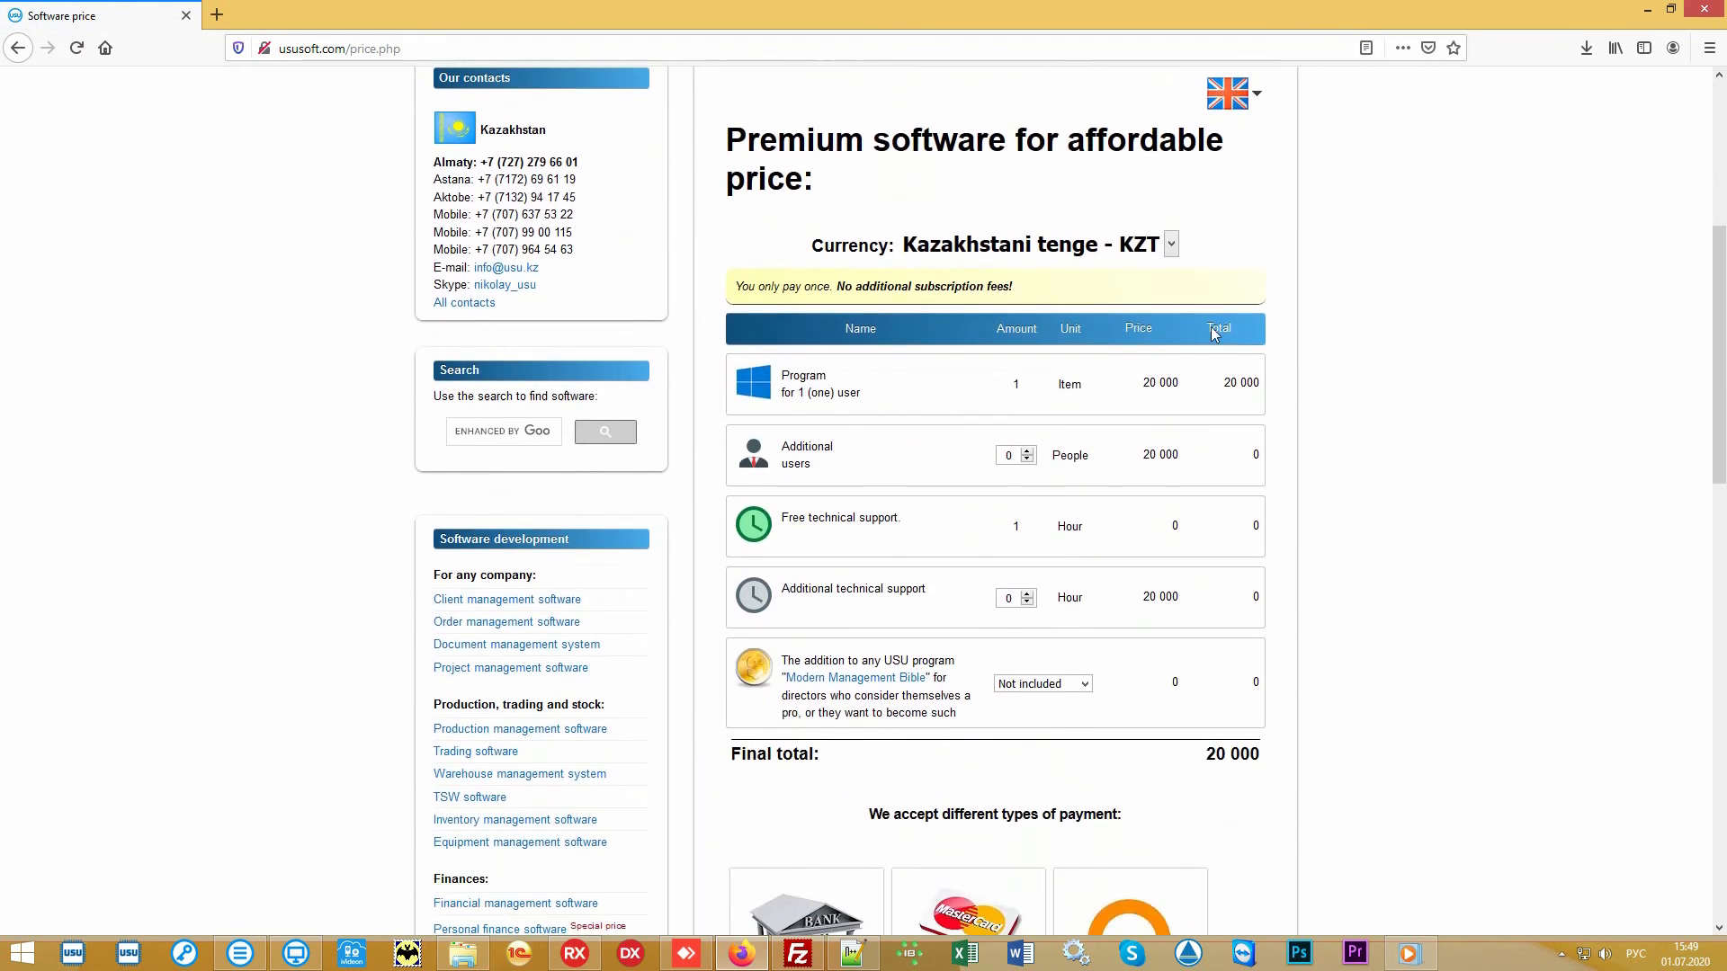
pyautogui.click(1171, 245)
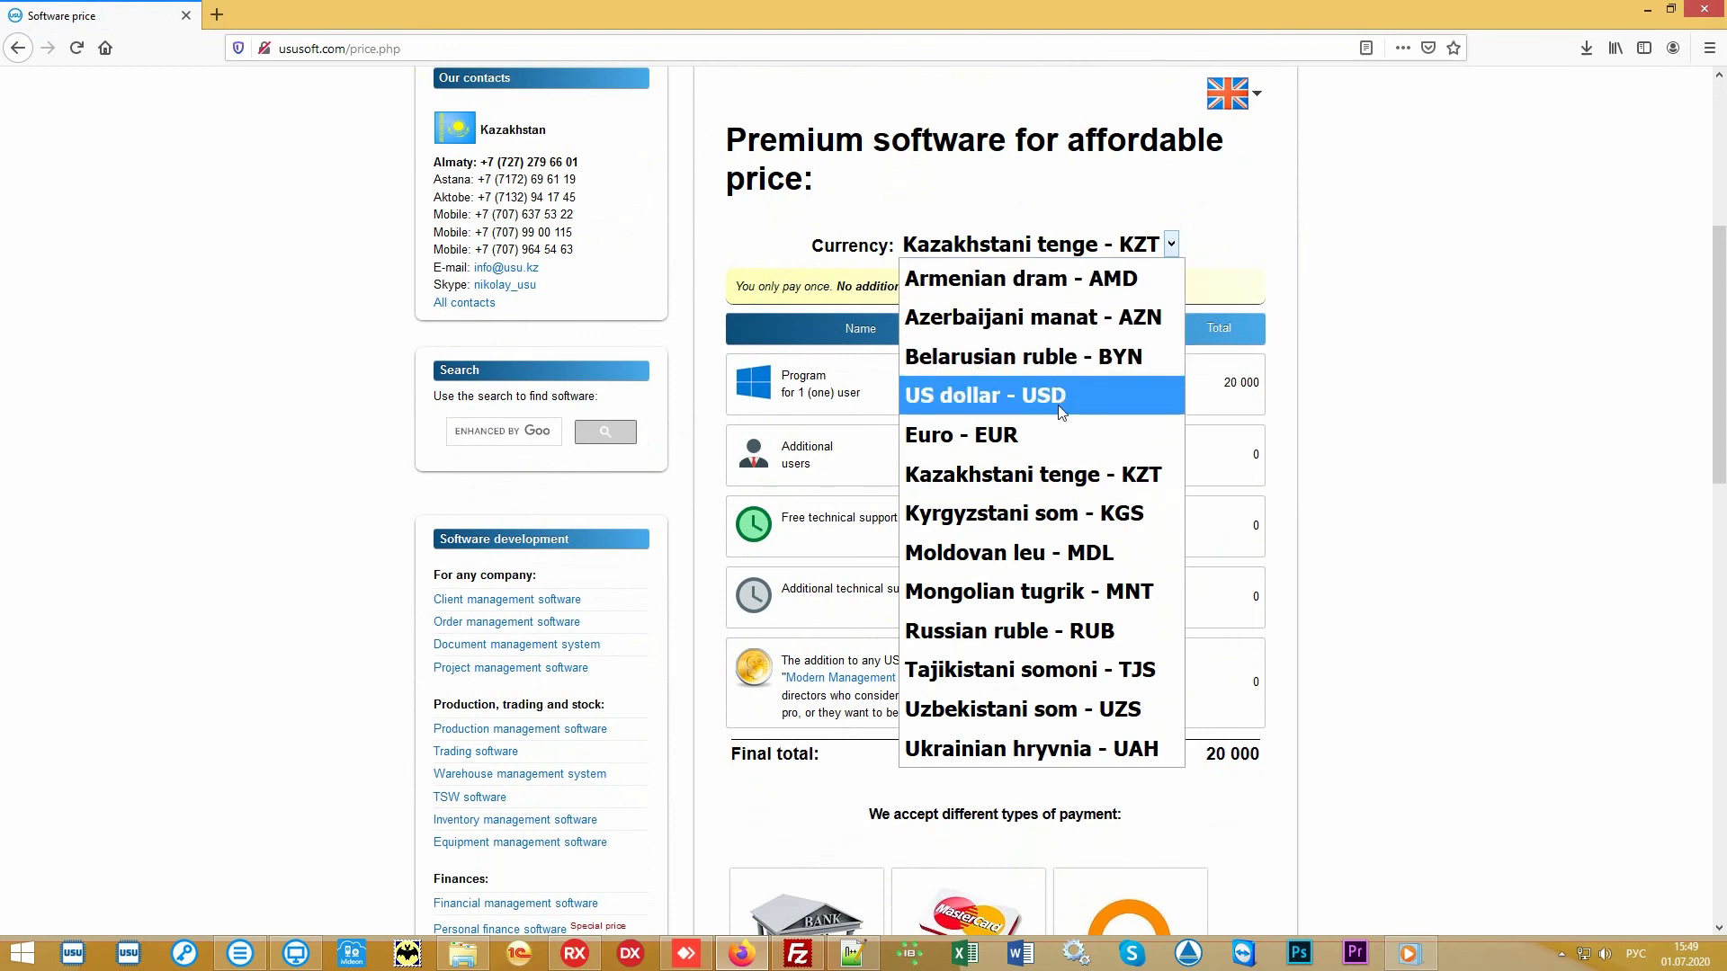
pyautogui.click(1142, 397)
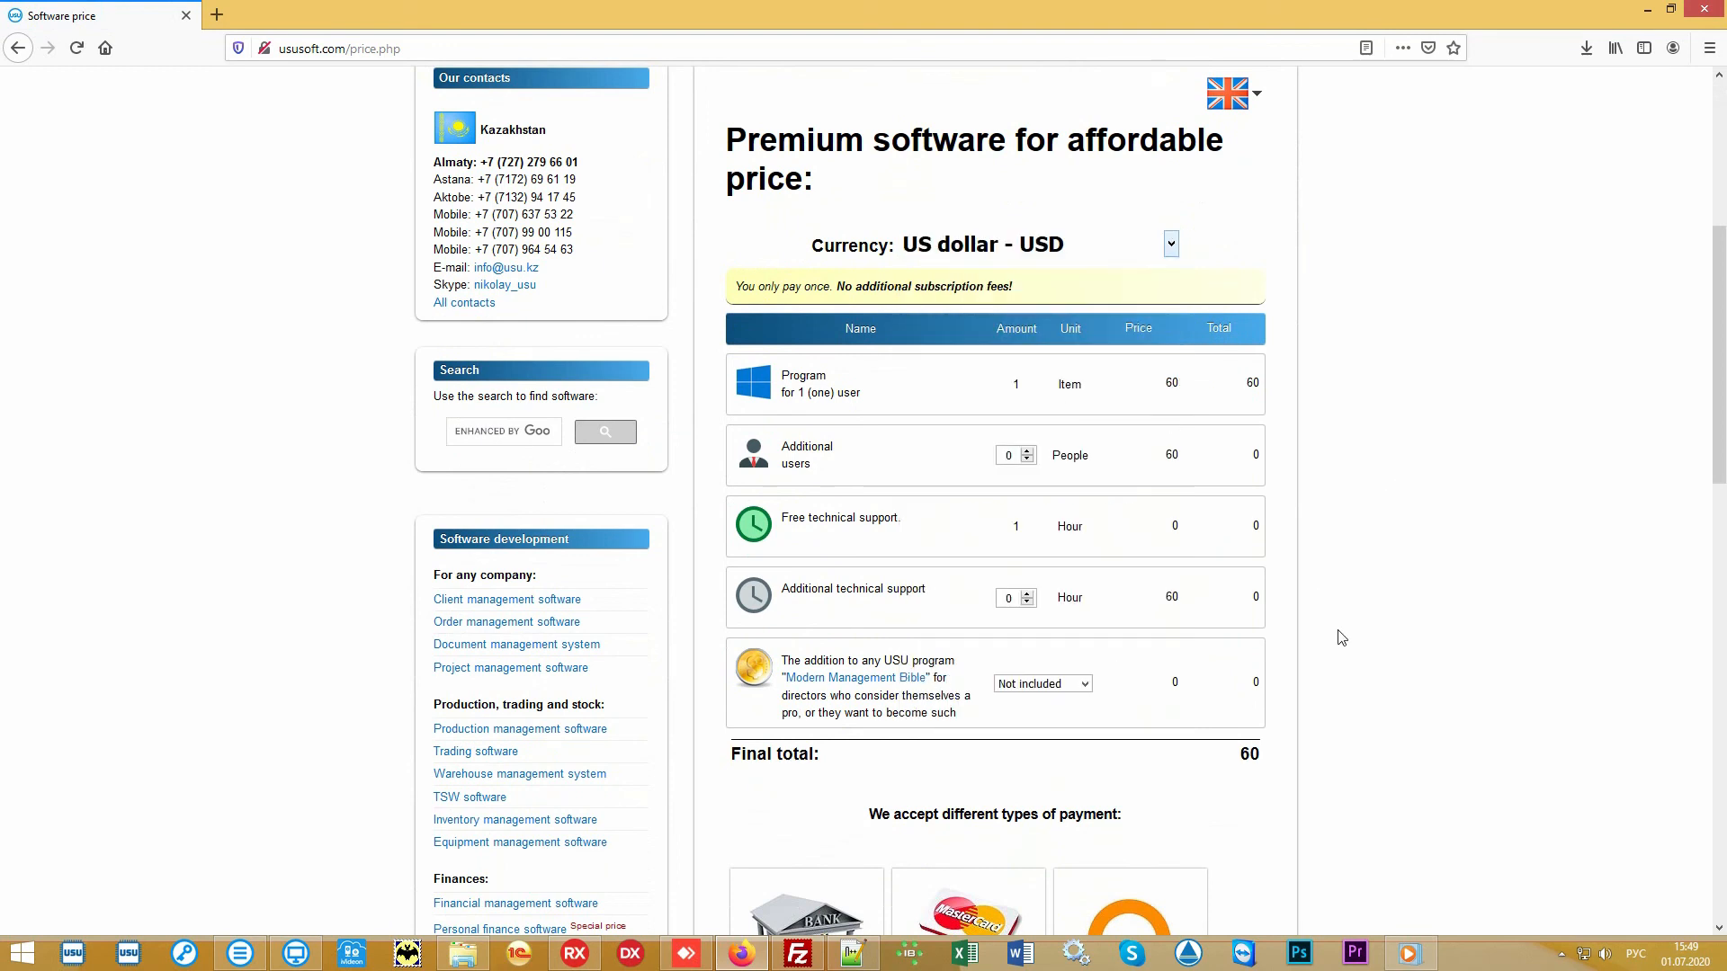
pyautogui.moveTo(1231, 765); pyautogui.dragTo(1269, 763)
pyautogui.click(1205, 764)
pyautogui.scroll(-2, 1466, 470)
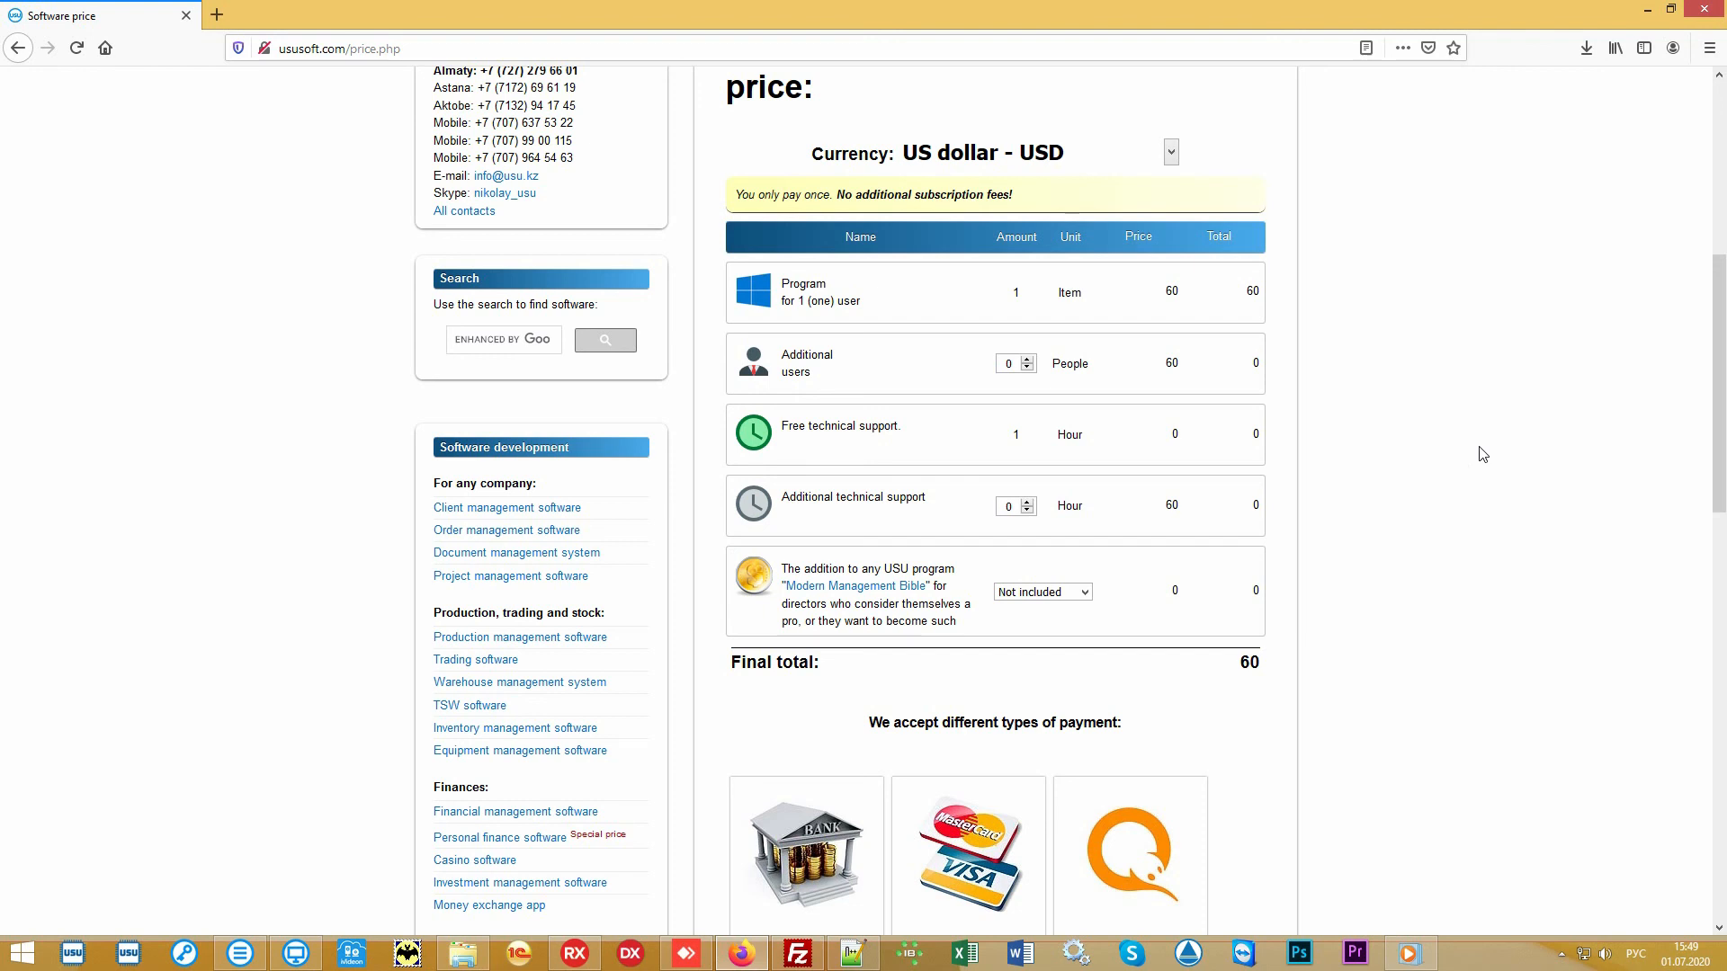
# - Open the website's Contacts page and examine the contact details listed for each country
pyautogui.scroll(6, 1483, 454)
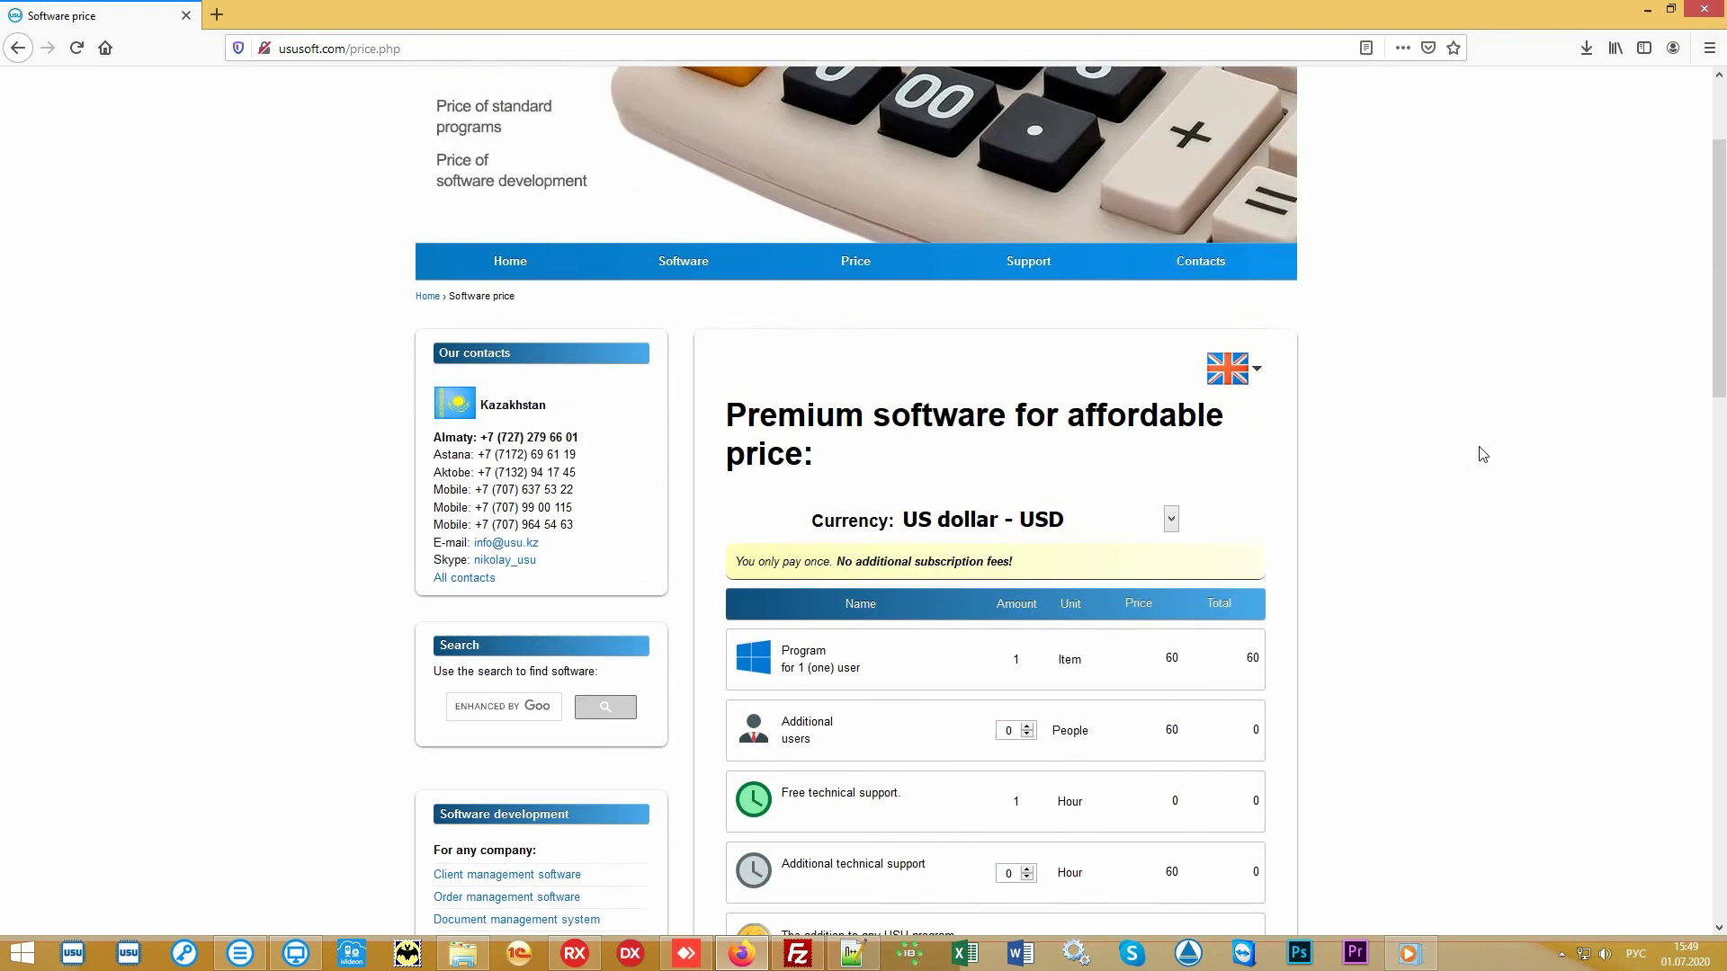
pyautogui.click(1216, 450)
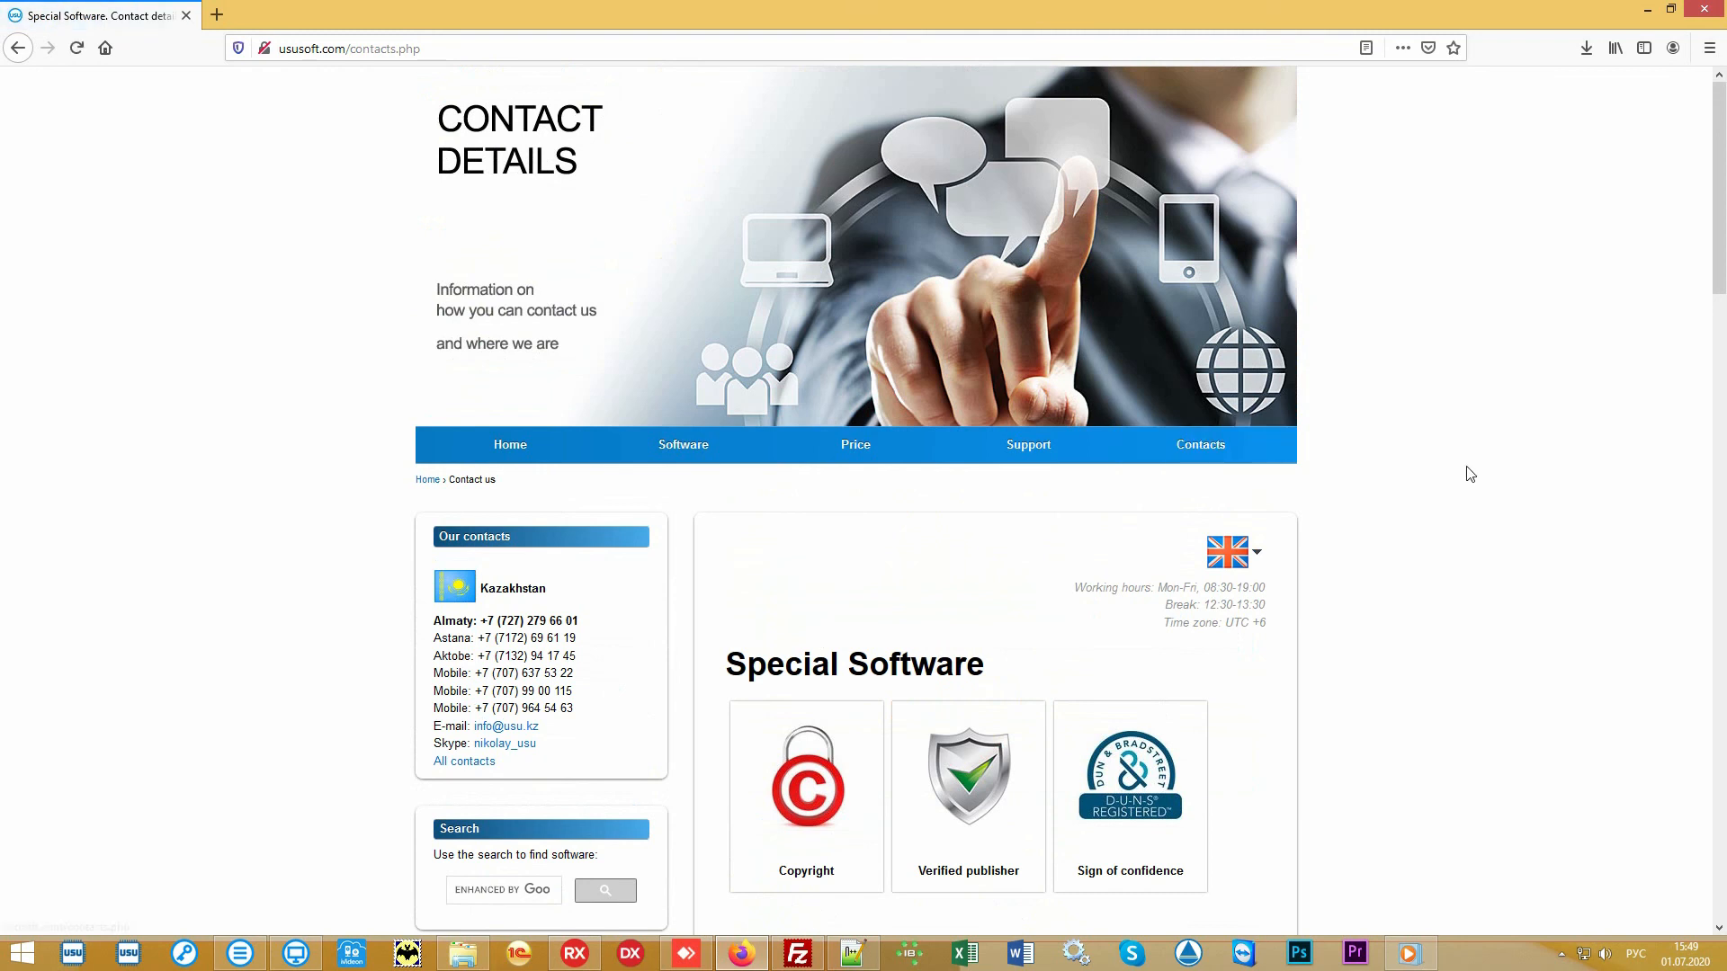
pyautogui.scroll(-6, 1470, 473)
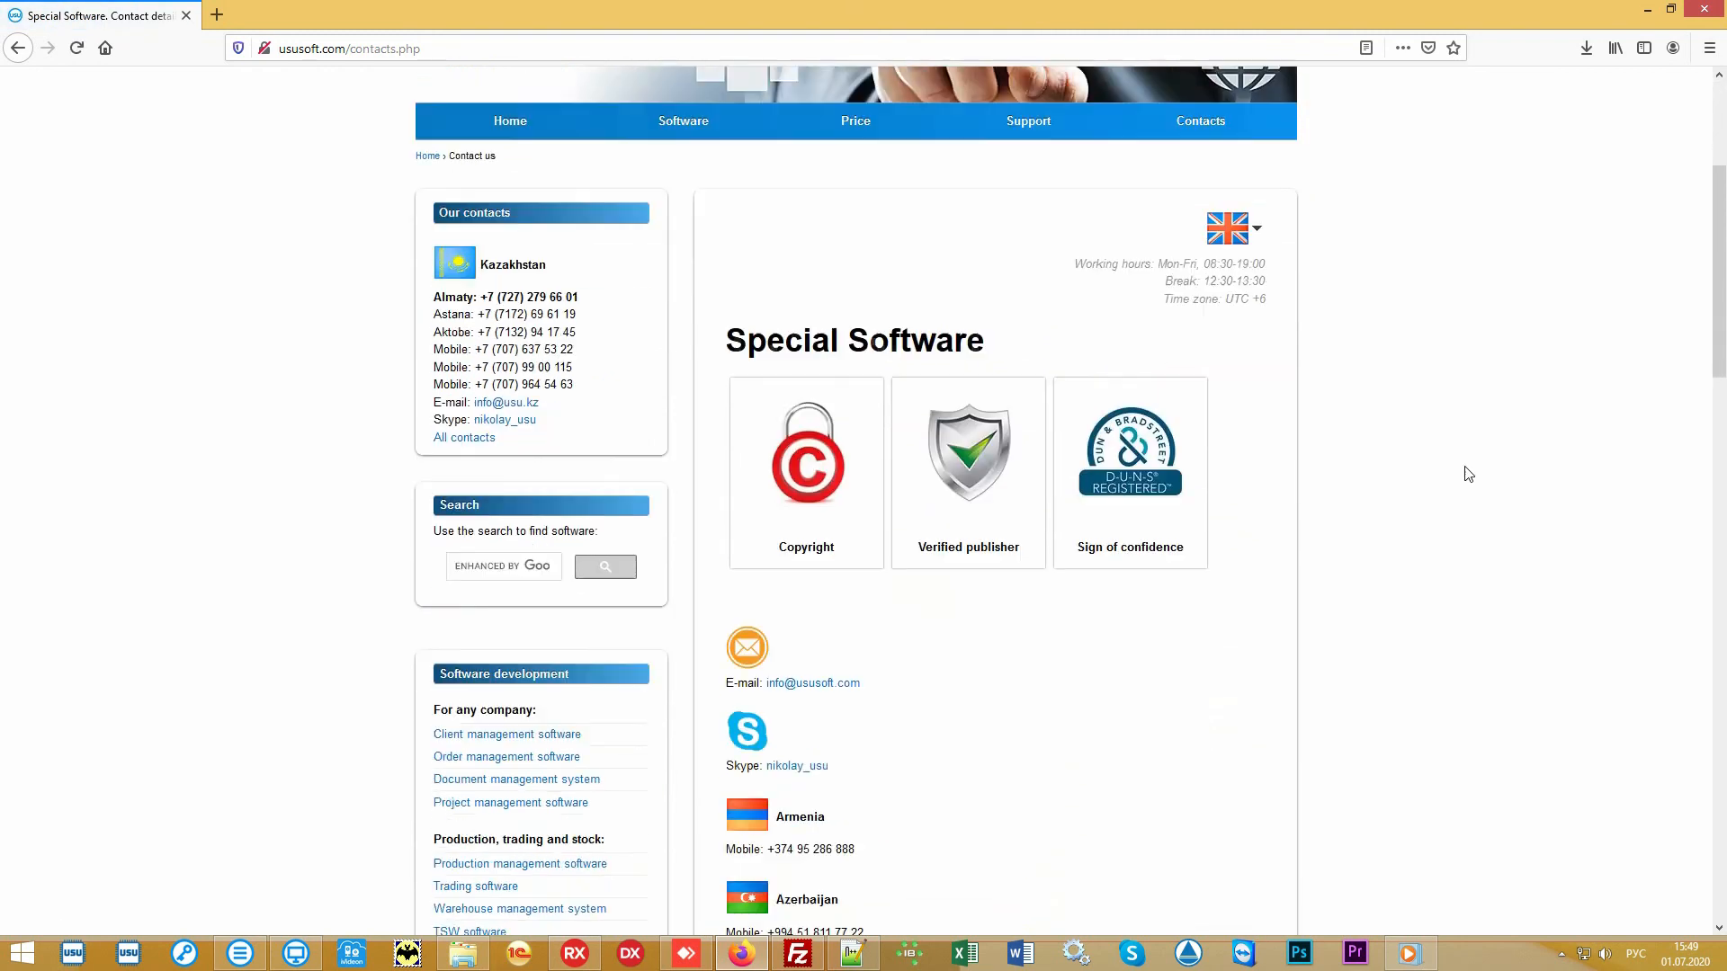
pyautogui.scroll(-6, 1469, 474)
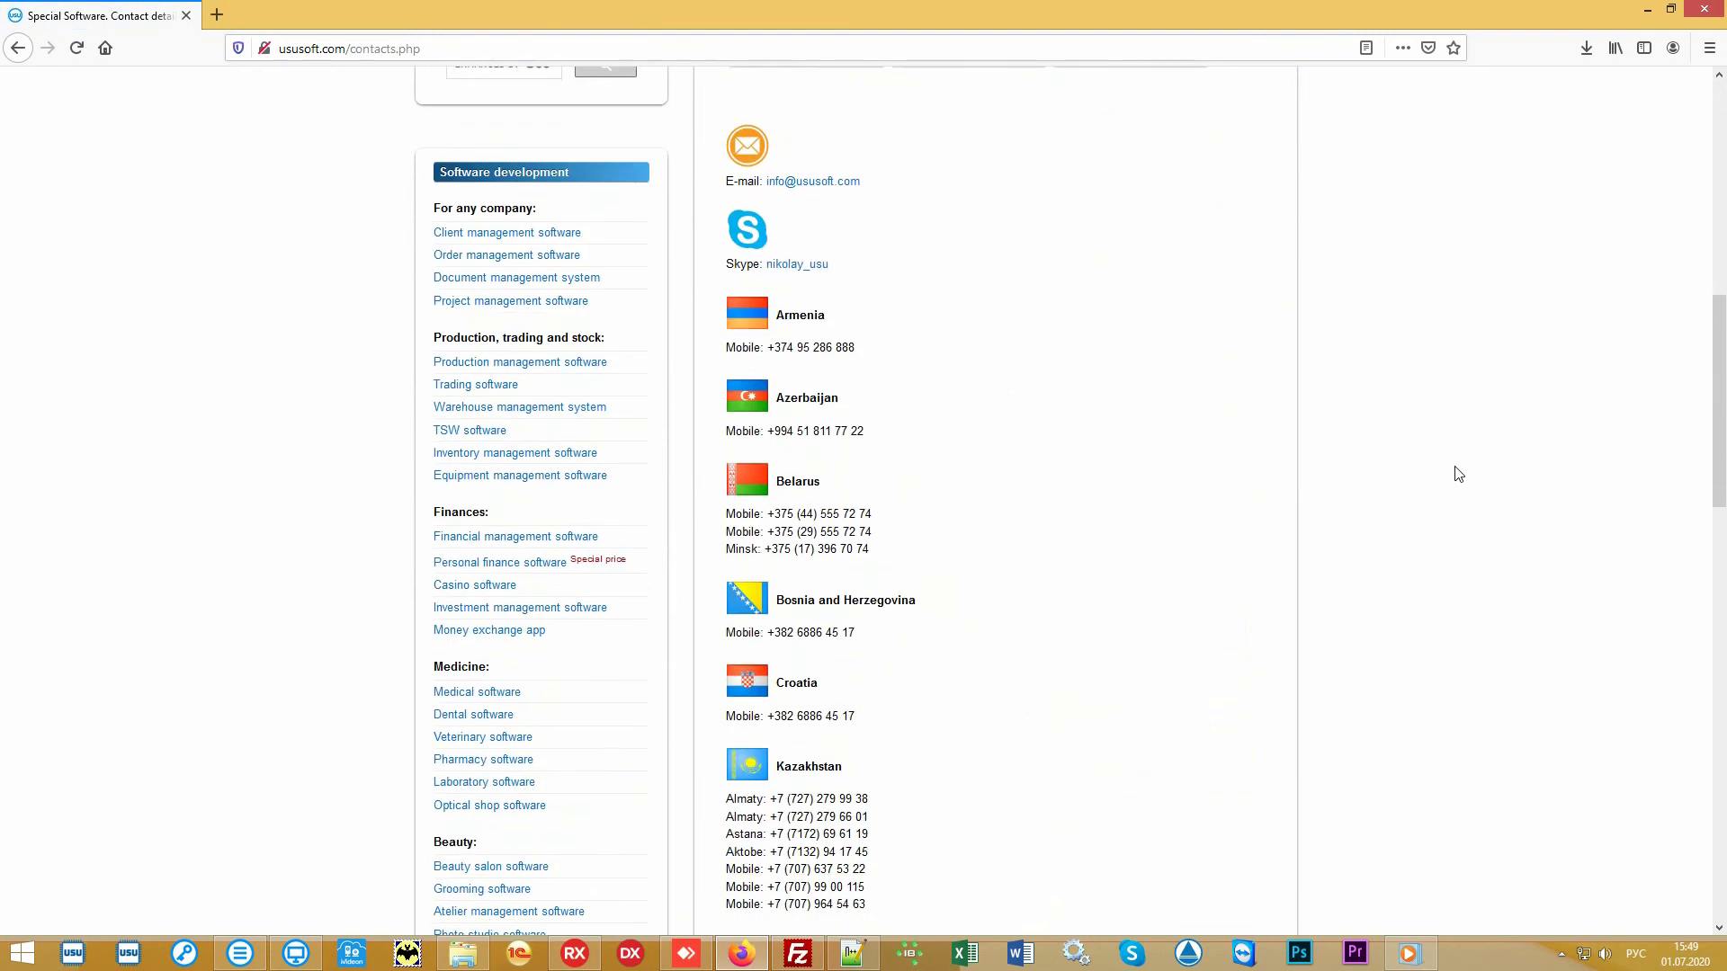
pyautogui.scroll(-4, 1439, 474)
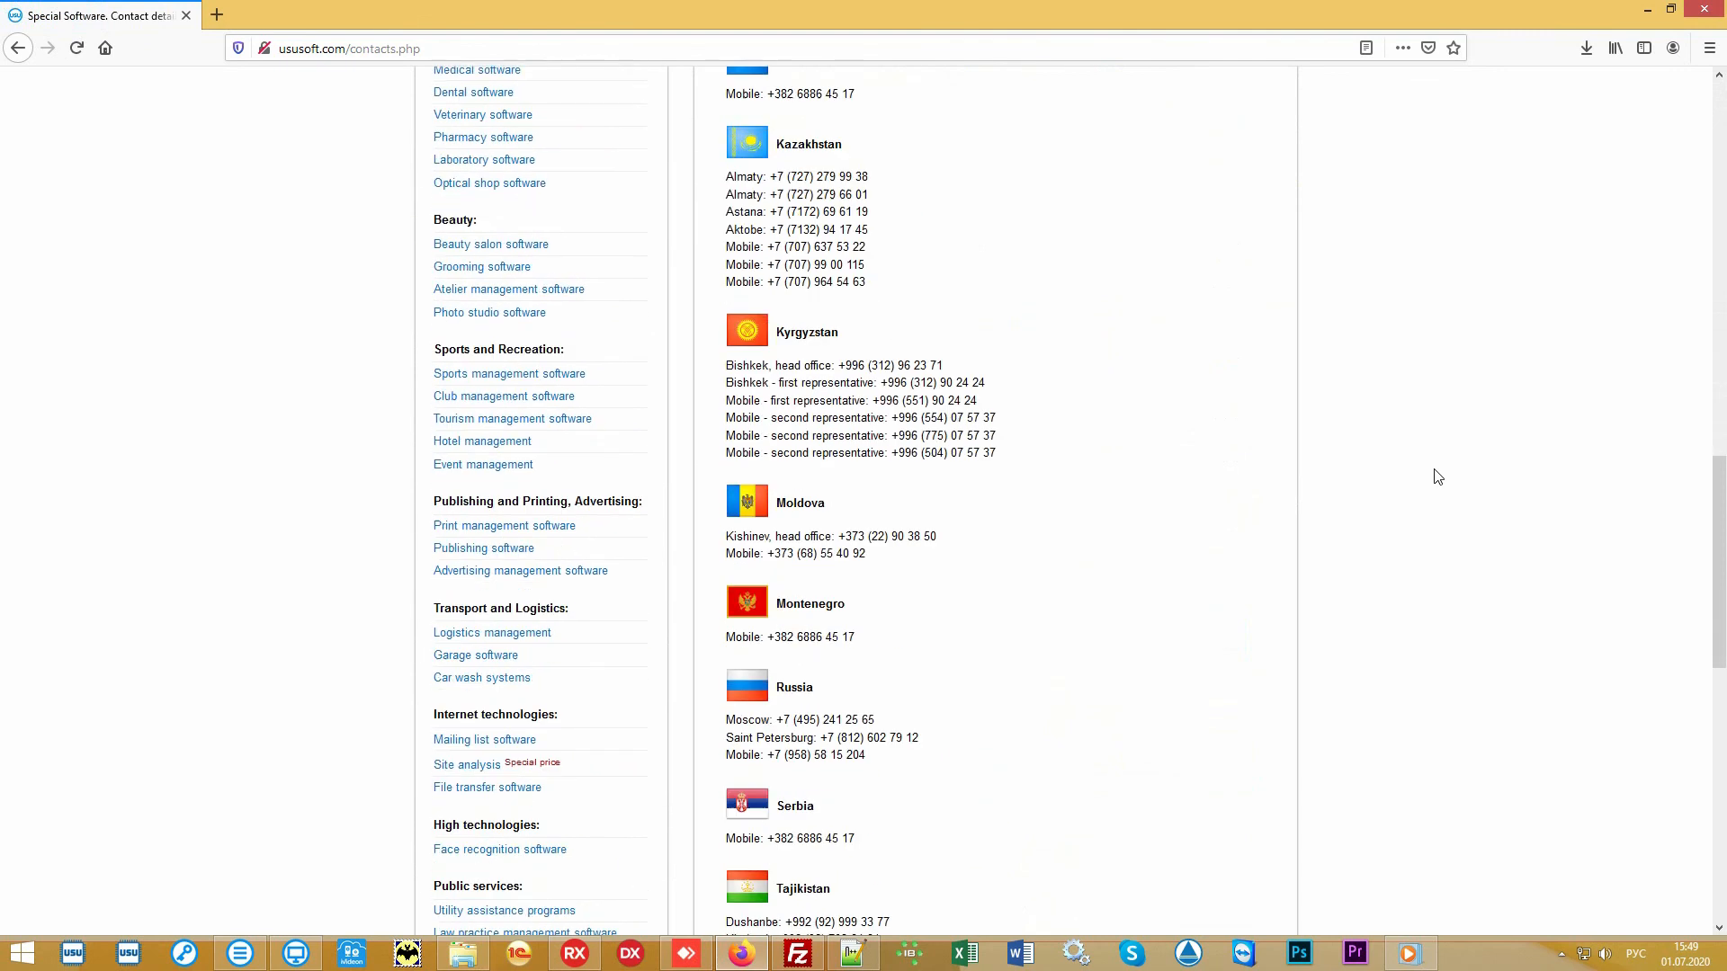
pyautogui.scroll(-5, 1428, 472)
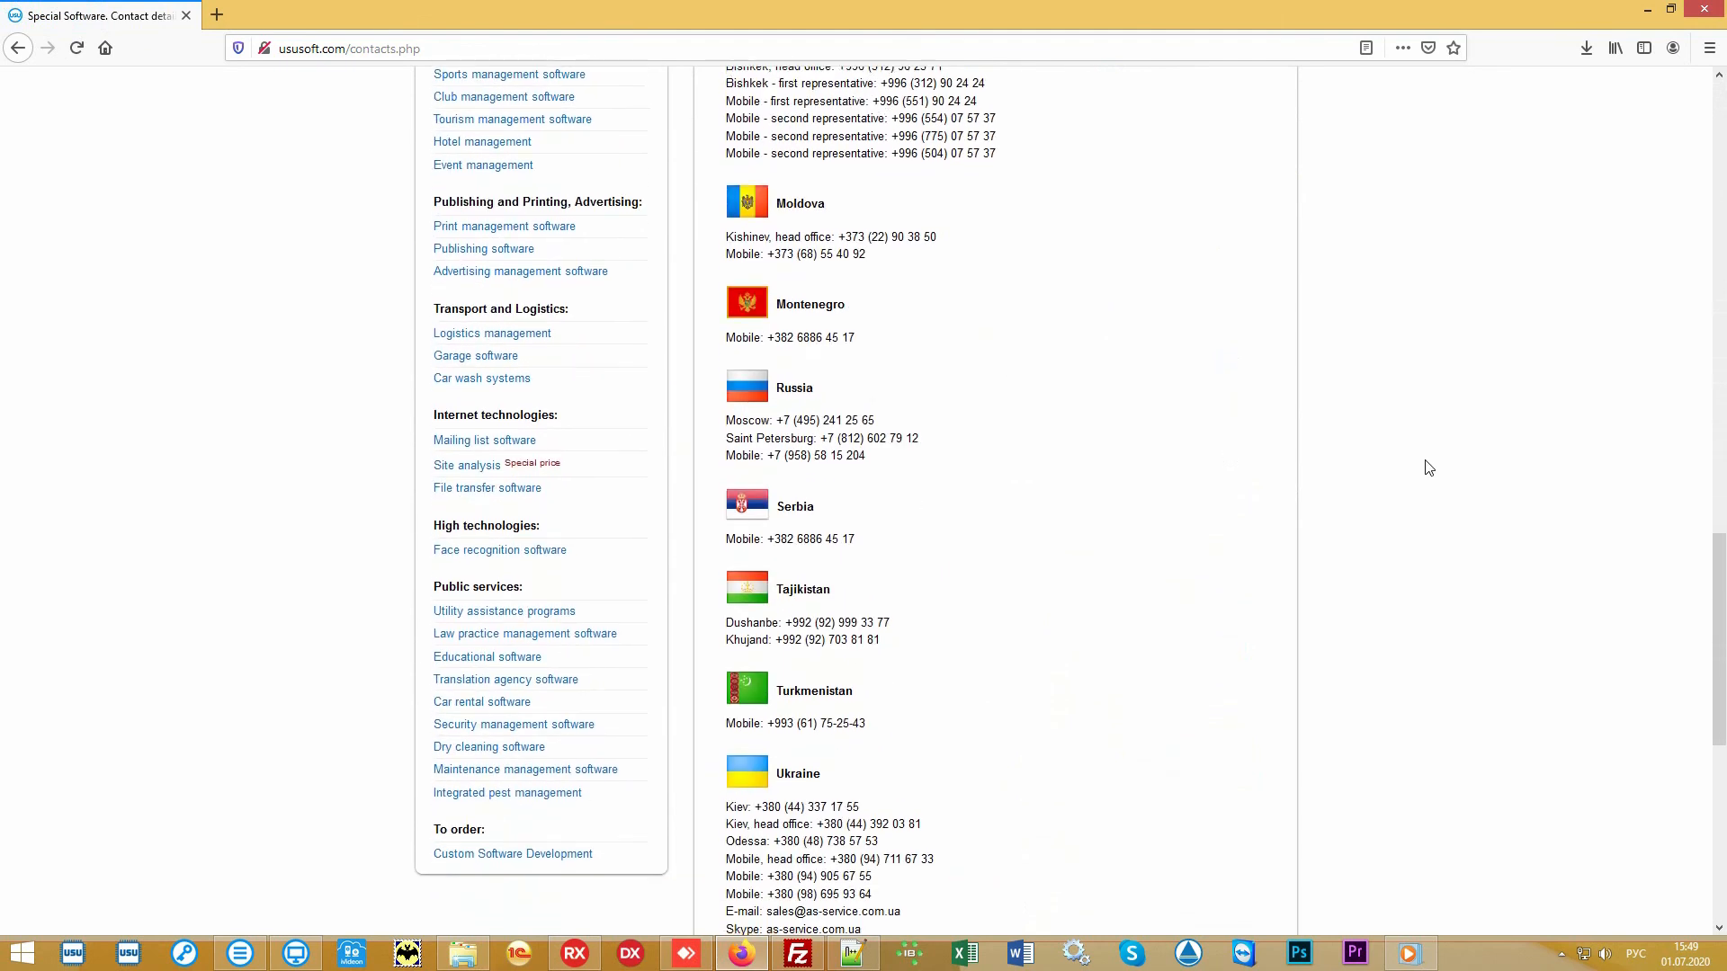
pyautogui.scroll(7, 1428, 468)
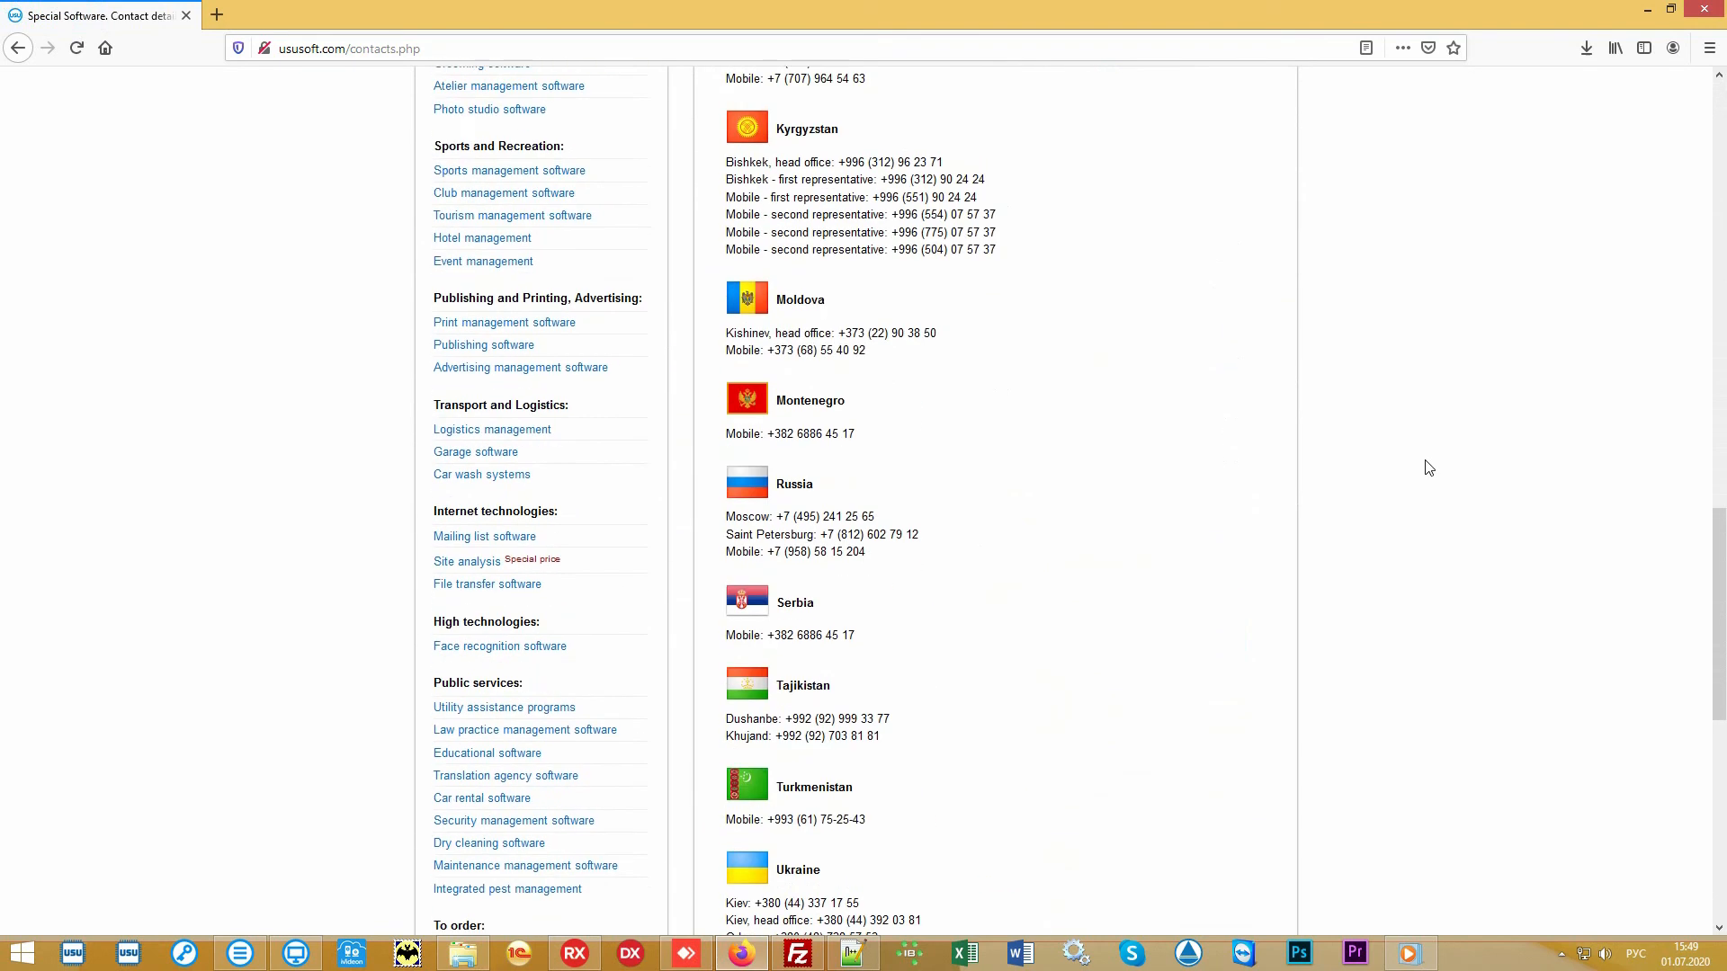
pyautogui.scroll(13, 1428, 468)
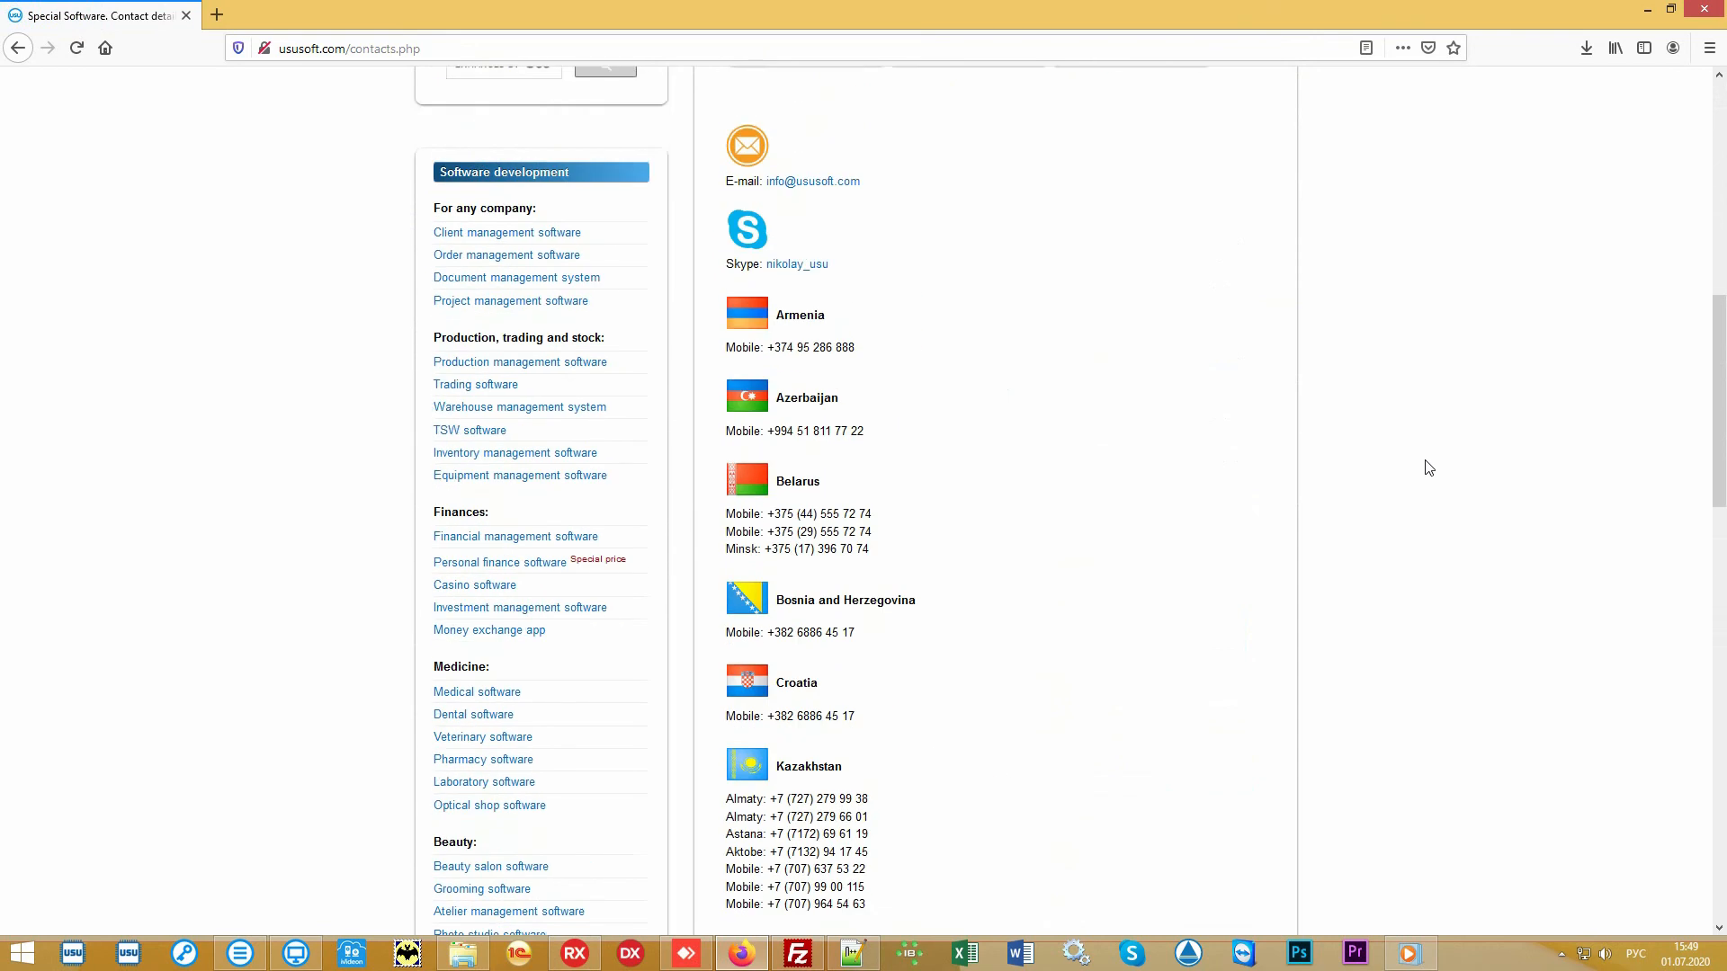
pyautogui.scroll(2, 1428, 468)
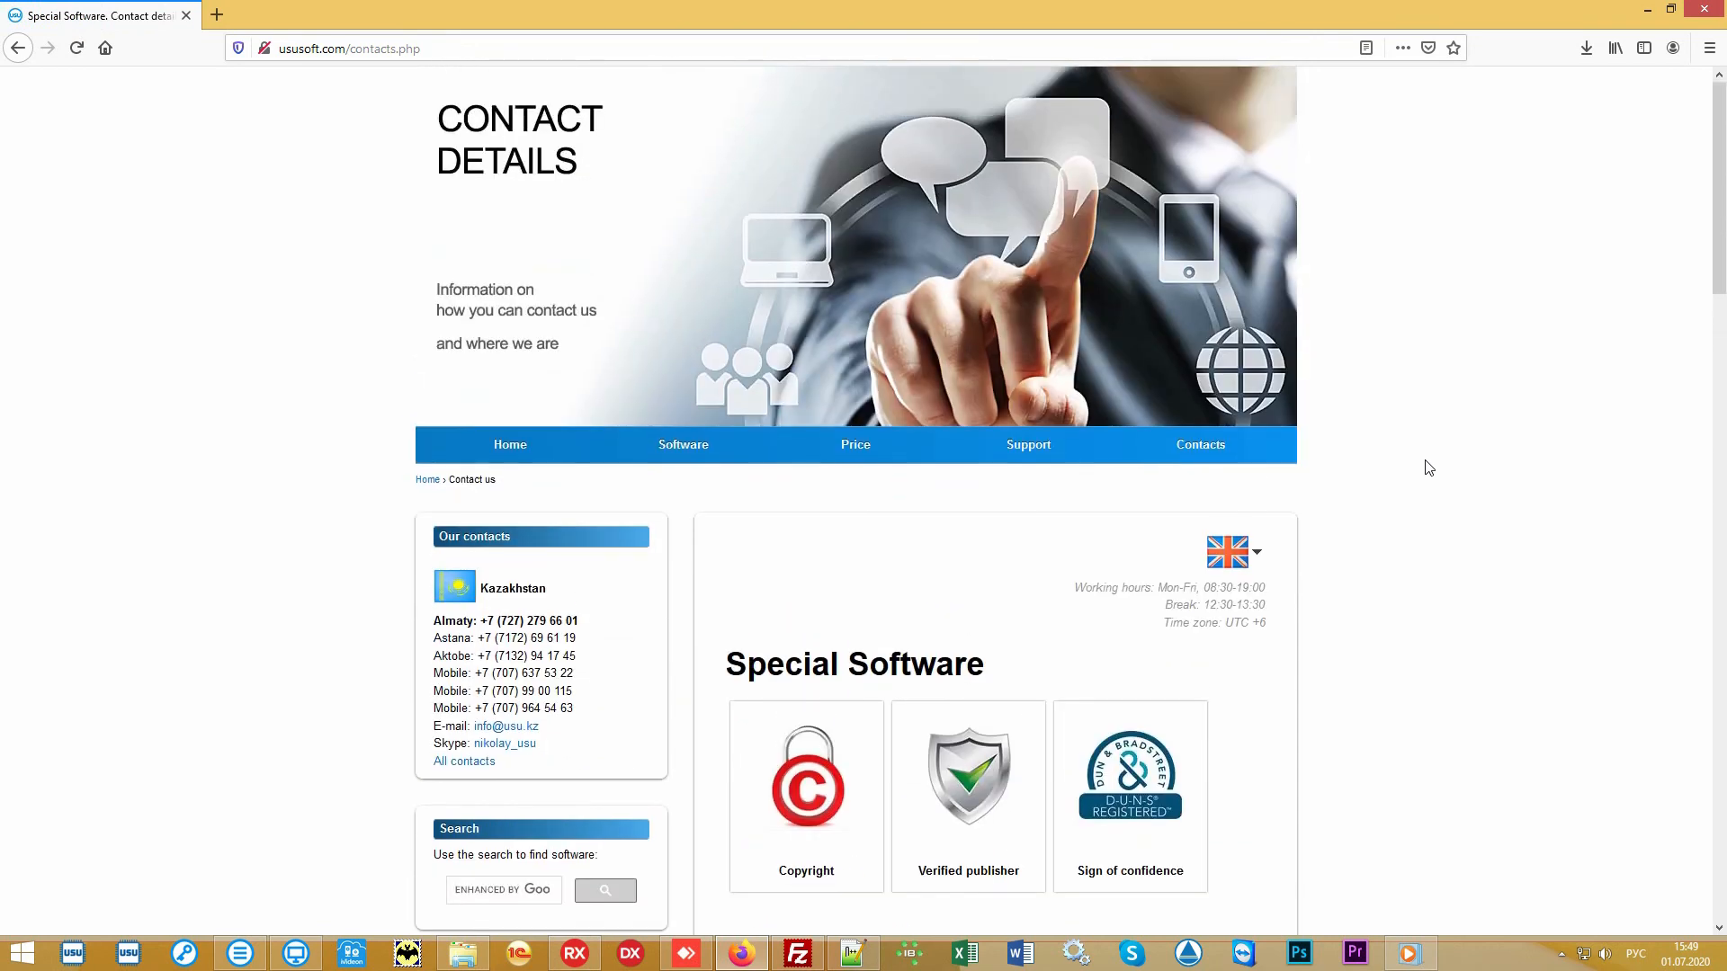